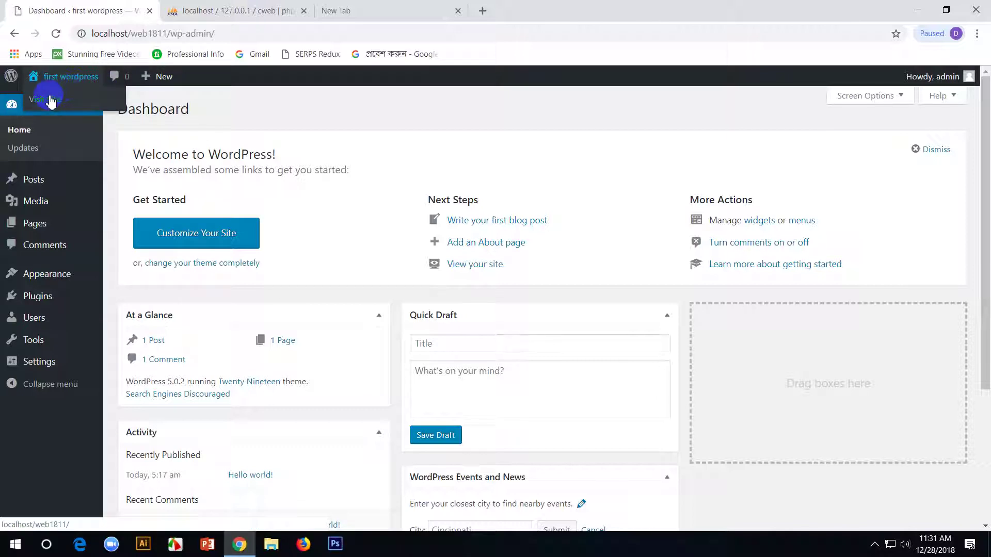
- Open the site's front page in a new tab via Visit Site and compare it with the dashboard
click(51, 101)
mouse_move(281, 126)
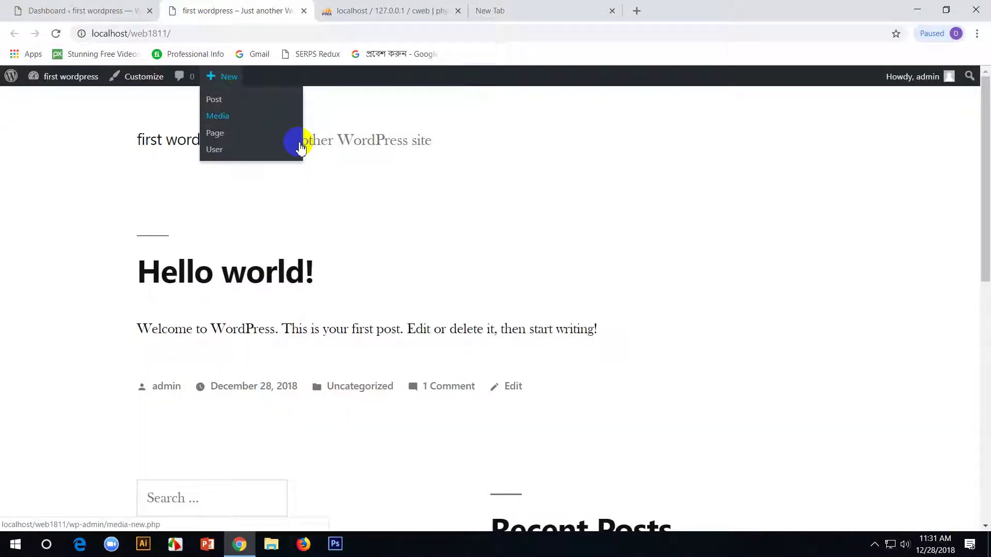
click(88, 11)
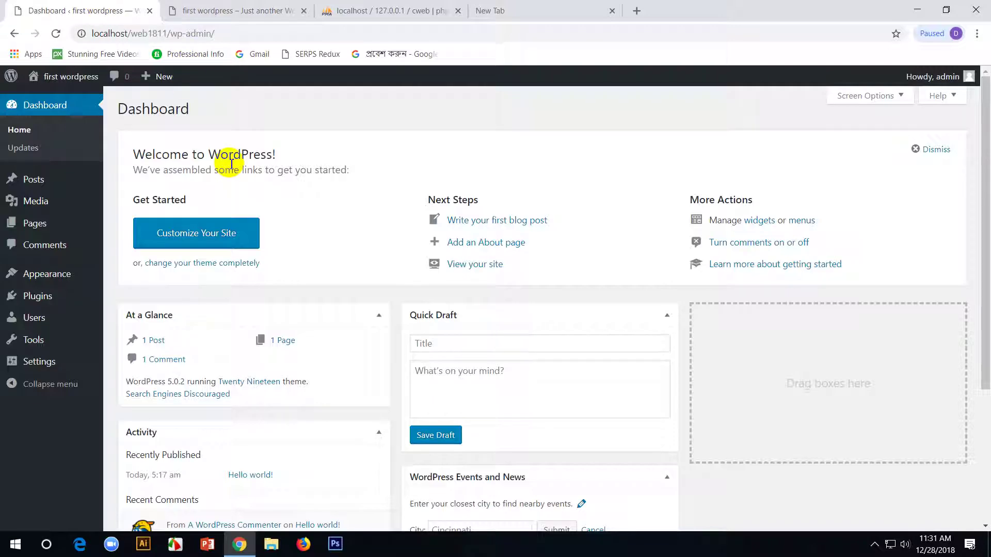
click(261, 12)
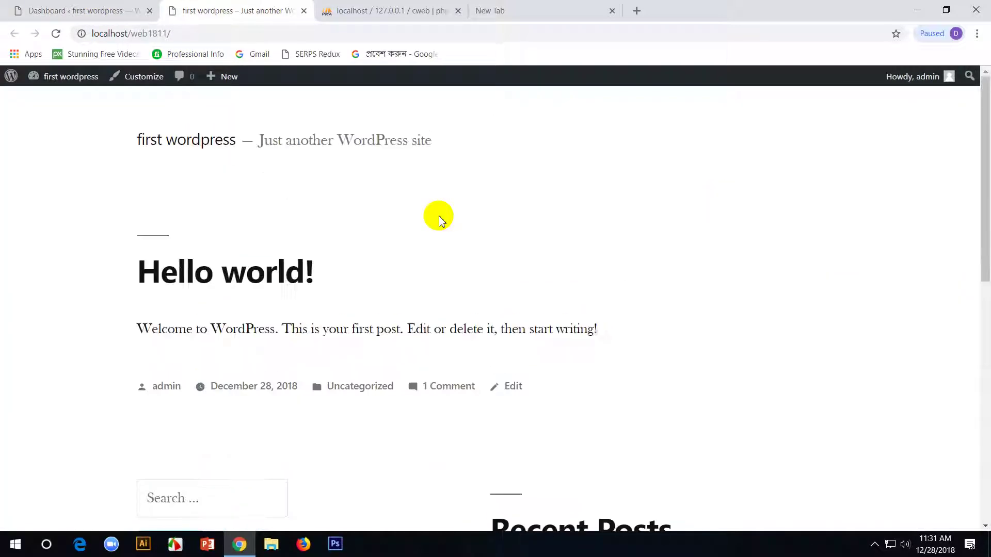
click(115, 9)
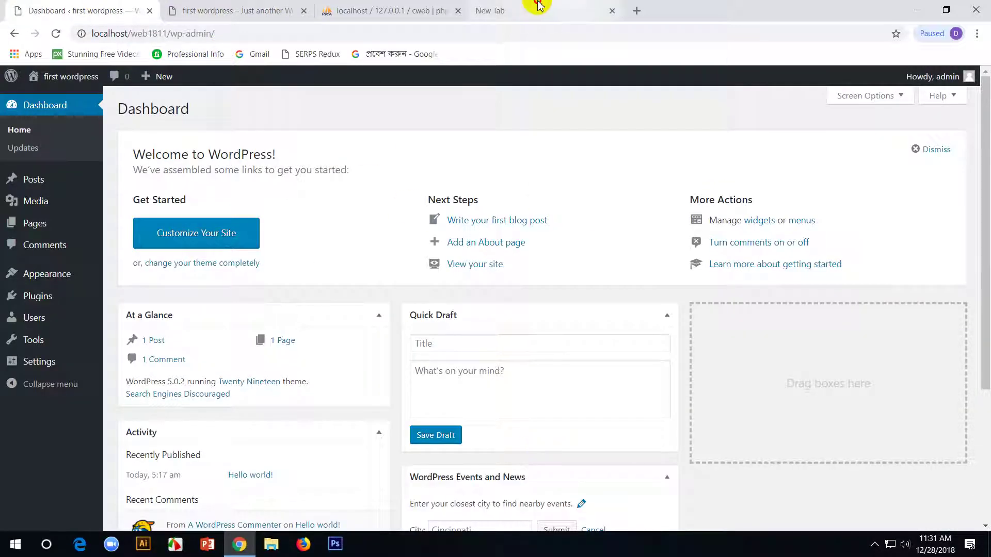
click(559, 6)
click(139, 8)
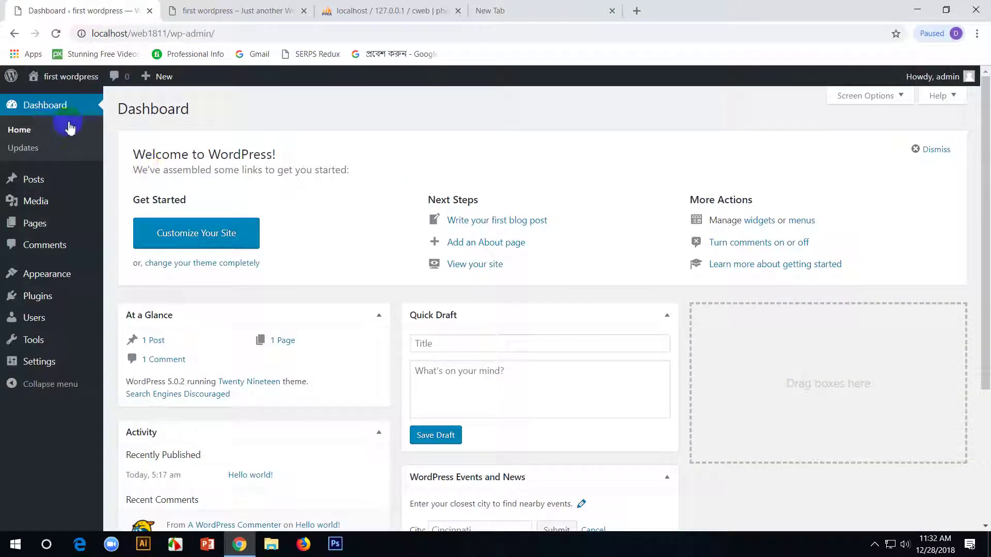
- Open the front page in another tab from the link menu, then close that duplicate tab
mouse_move(54, 77)
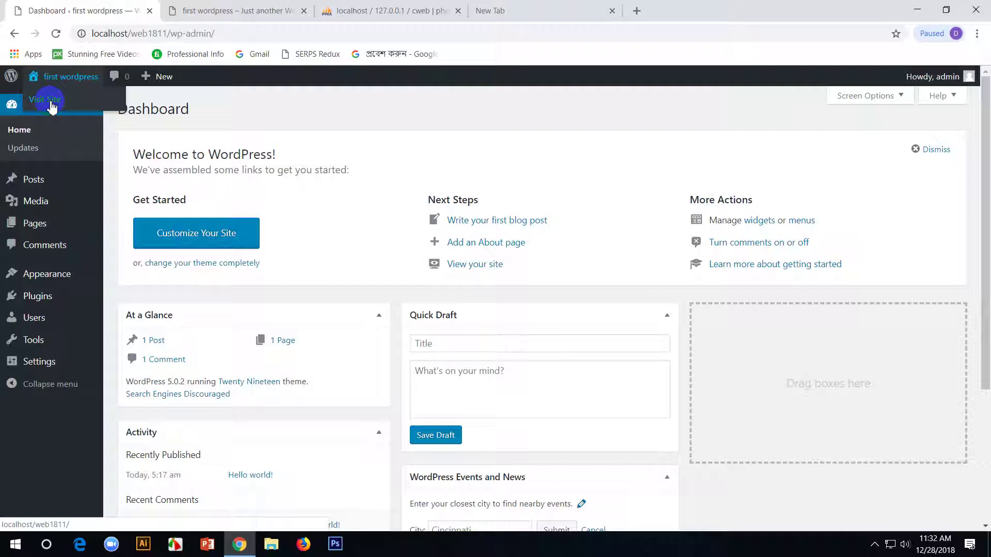
right_click(52, 106)
click(73, 109)
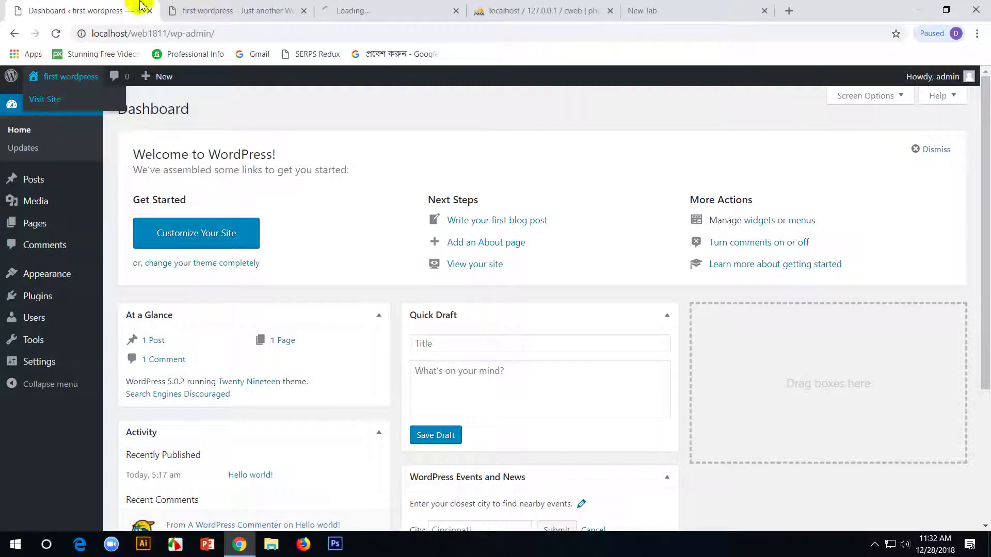
click(377, 9)
middle_click(242, 8)
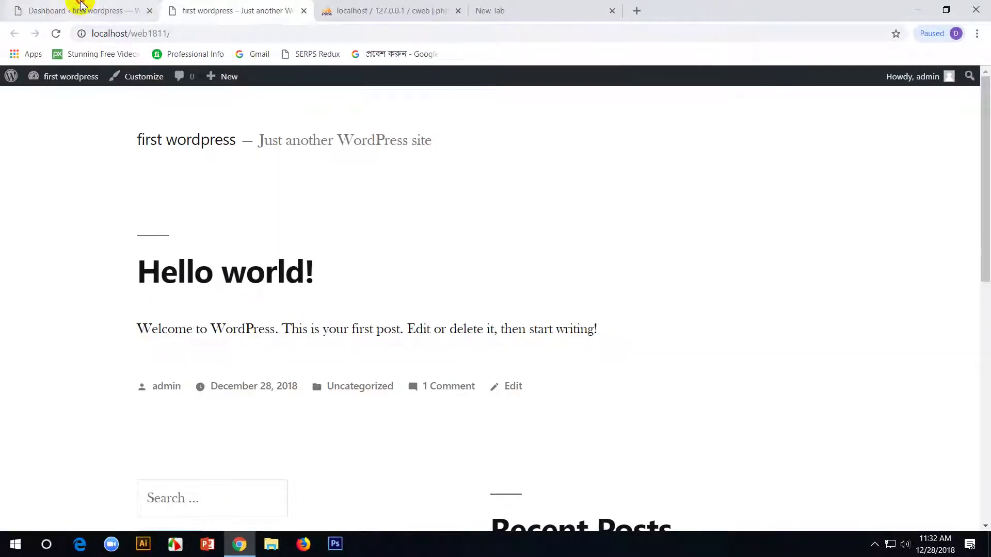
click(78, 10)
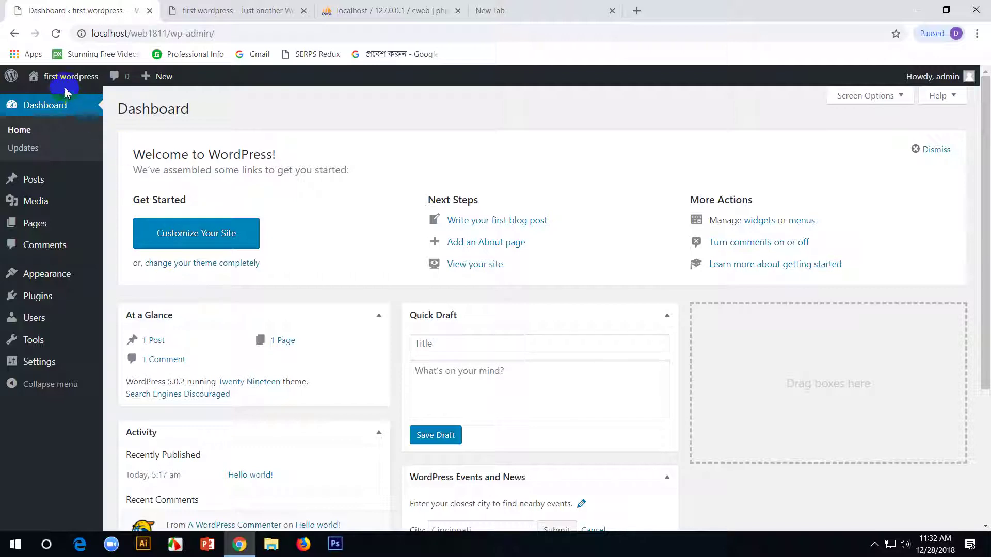
- Bring up the phpMyAdmin tab showing the empty cweb database
mouse_move(66, 90)
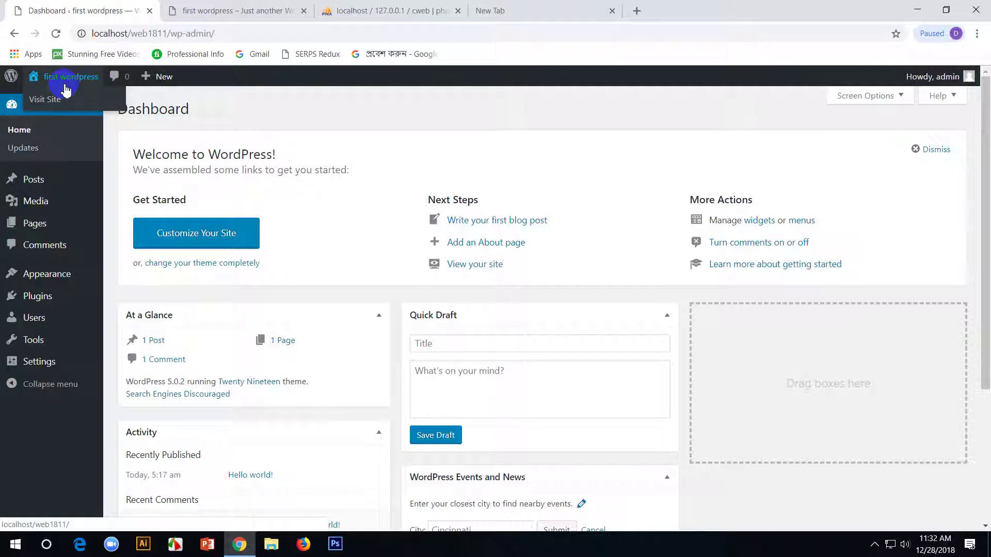
click(242, 9)
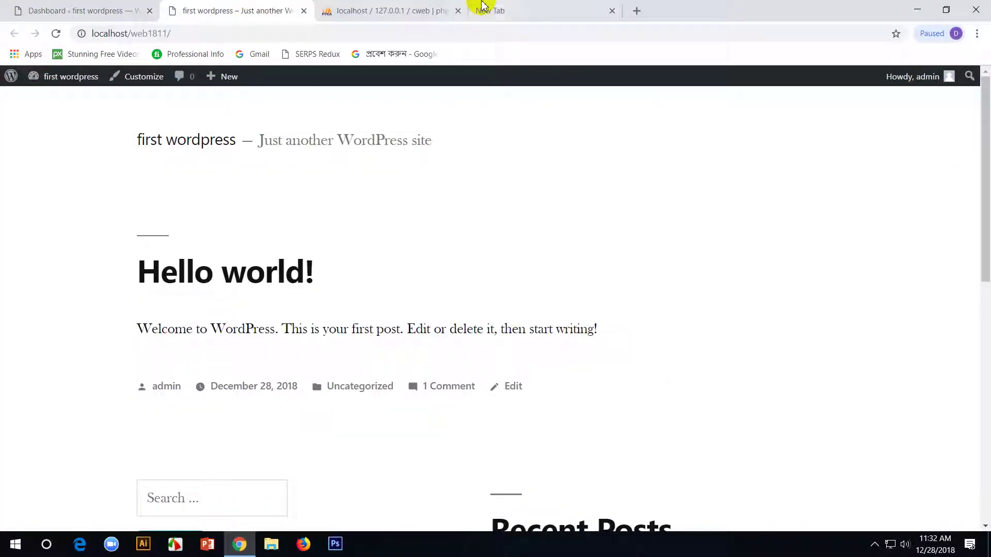
click(485, 9)
click(357, 9)
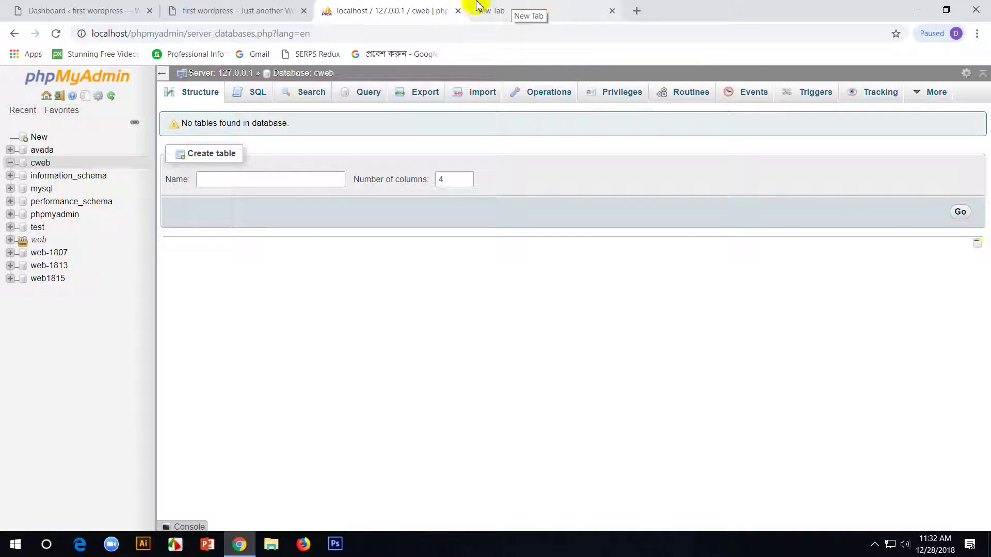
- Close the phpMyAdmin tab and go to wordpress.org
middle_click(377, 11)
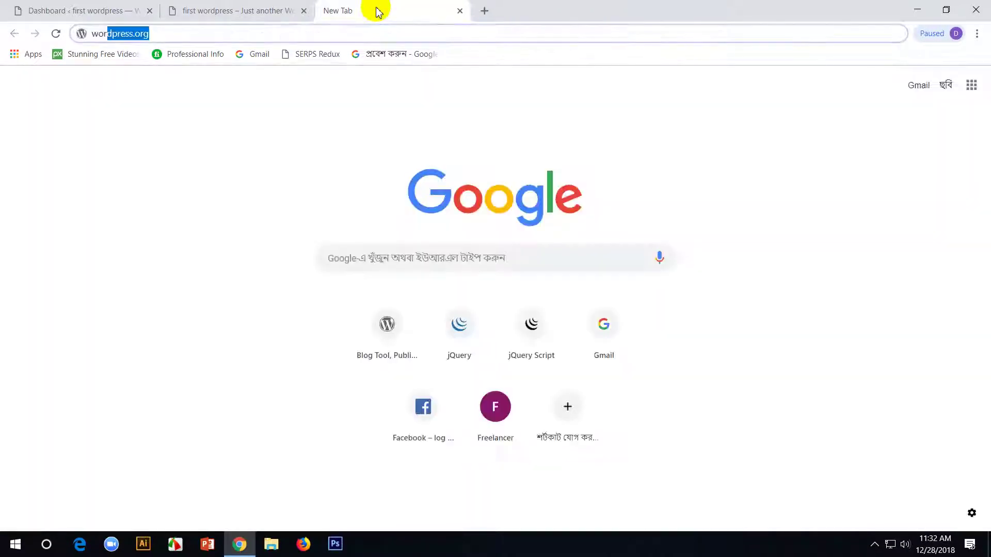
click(408, 32)
key(Return)
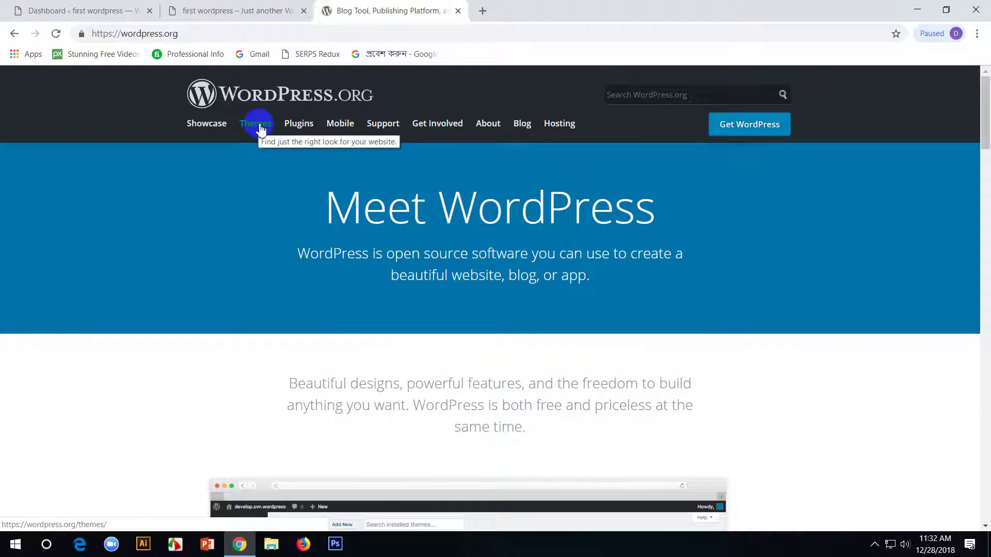
- Search the WordPress.org Theme Directory for 'maglite'
click(260, 126)
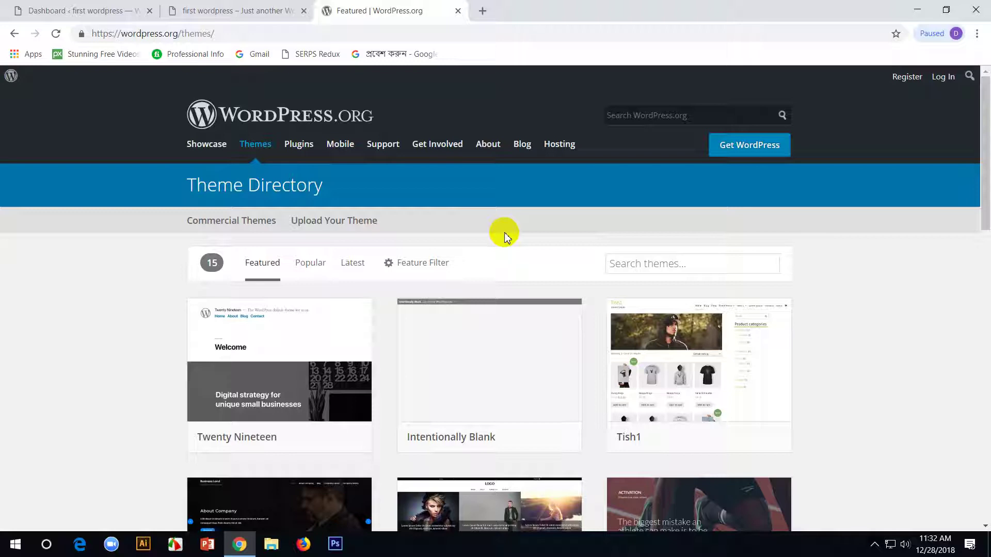
click(700, 270)
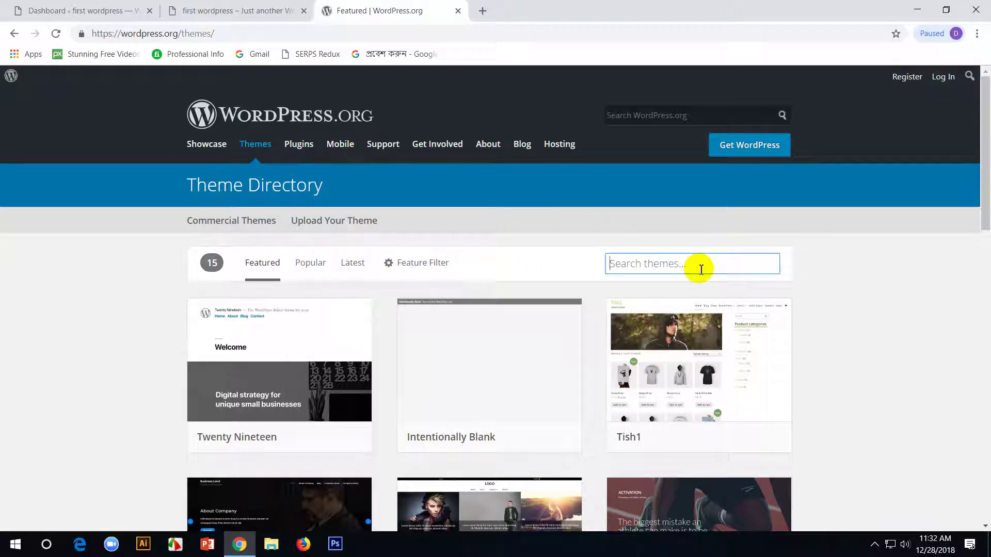
text(maglite)
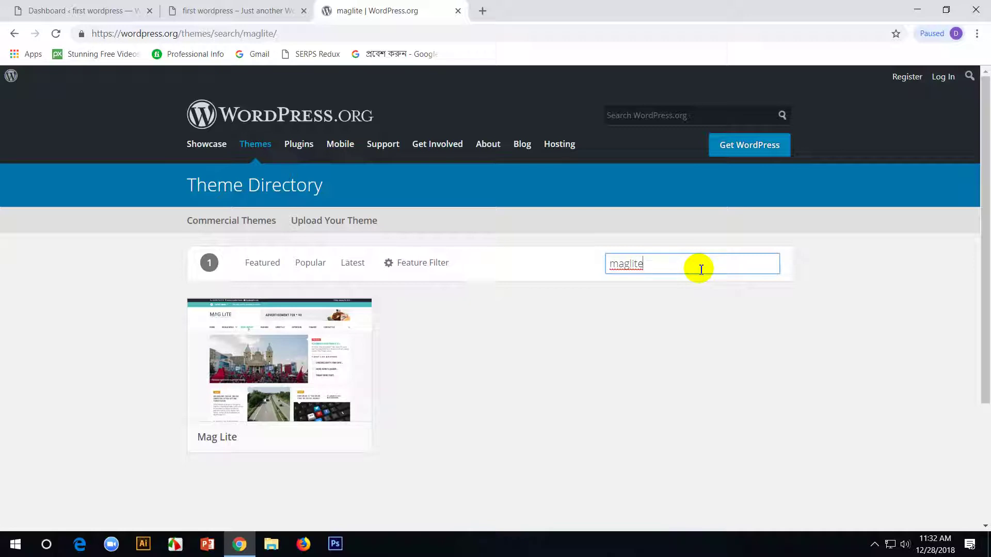
mouse_move(261, 354)
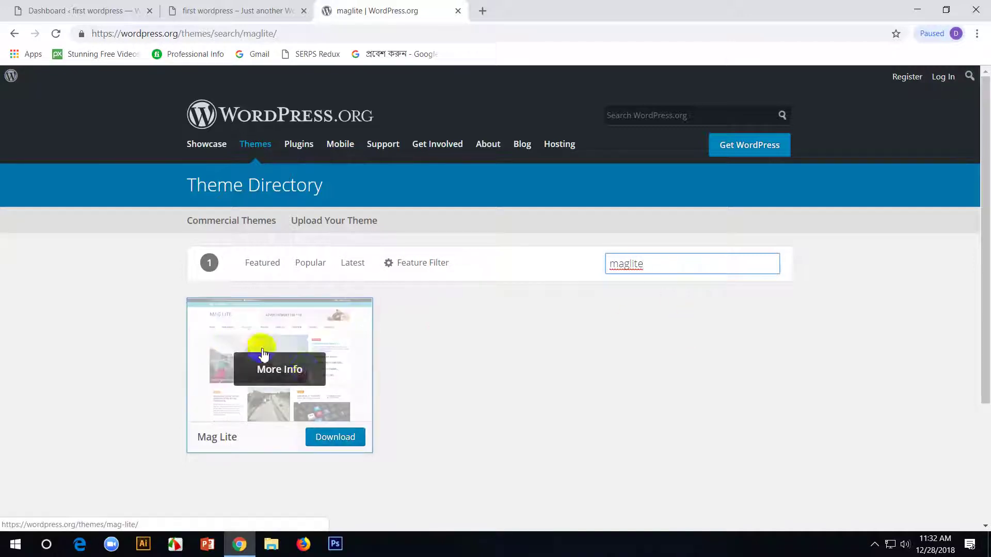
- Open the Mag Lite theme details page and dismiss the coupon popup
click(291, 373)
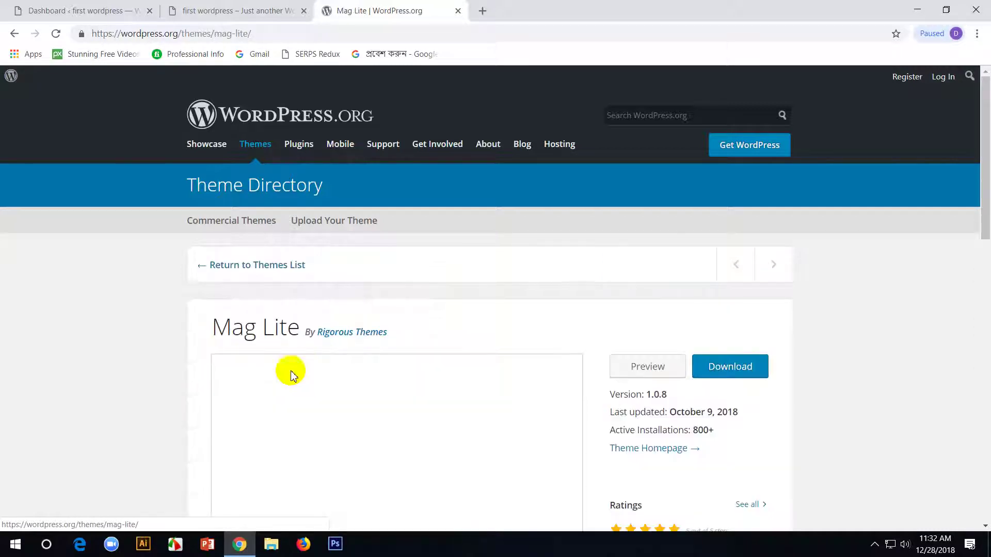
scroll(638, 341, down, 4)
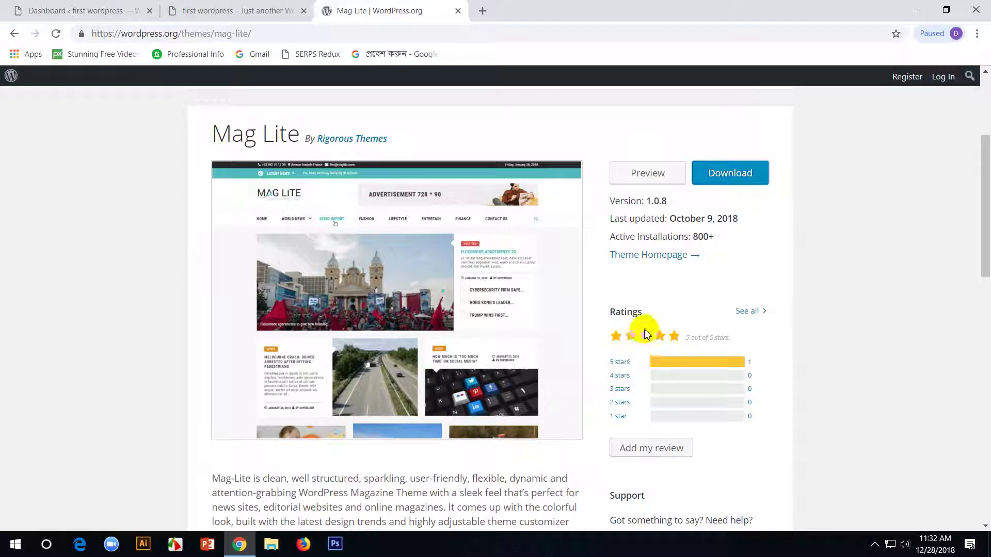
scroll(639, 342, up, 2)
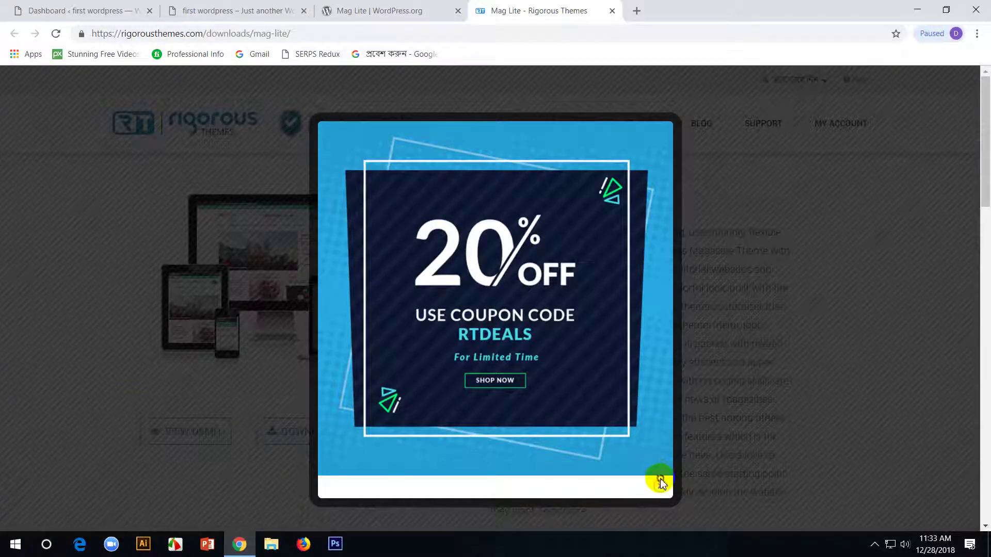
click(661, 485)
- Browse the Mag Lite live demo, then return to the theme page
click(201, 434)
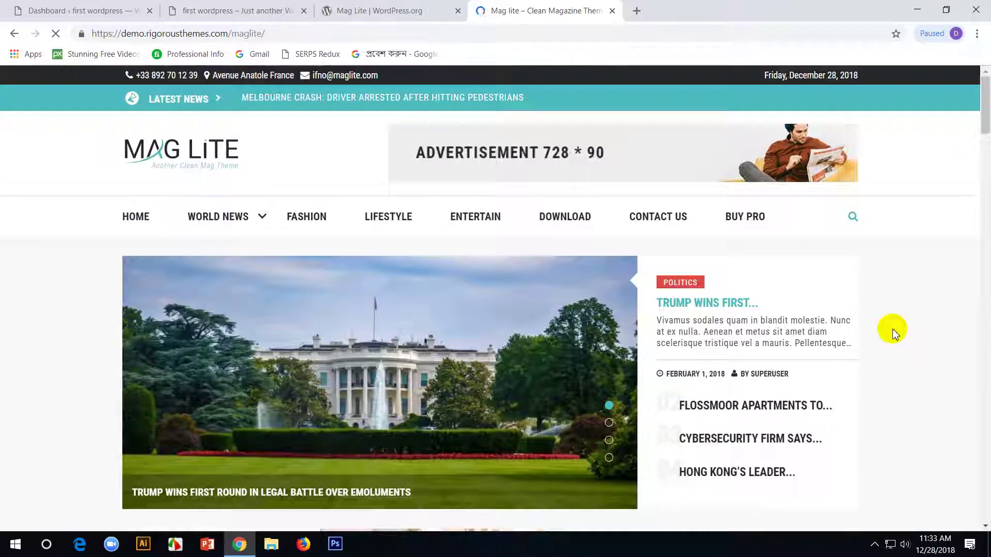
scroll(891, 332, down, 5)
scroll(892, 336, down, 15)
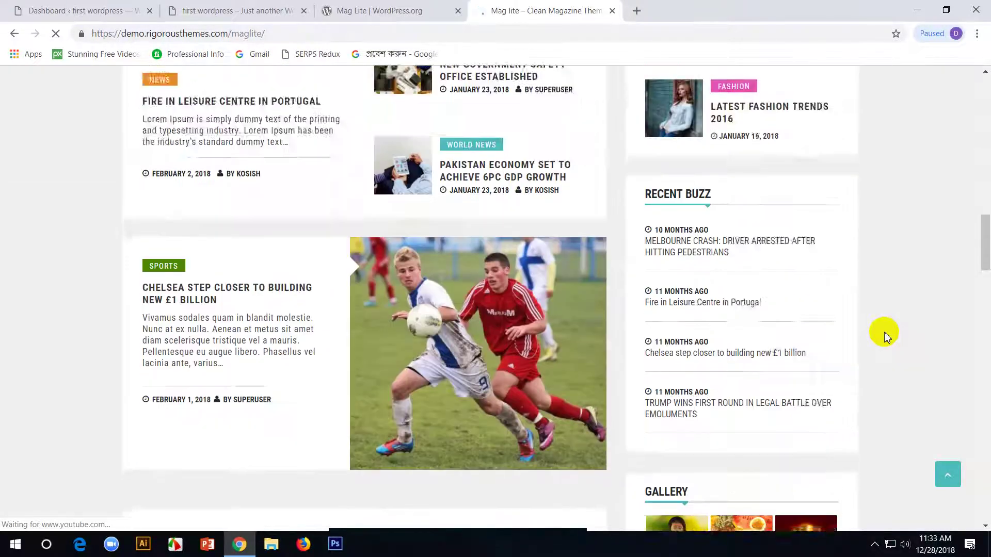
scroll(885, 335, down, 15)
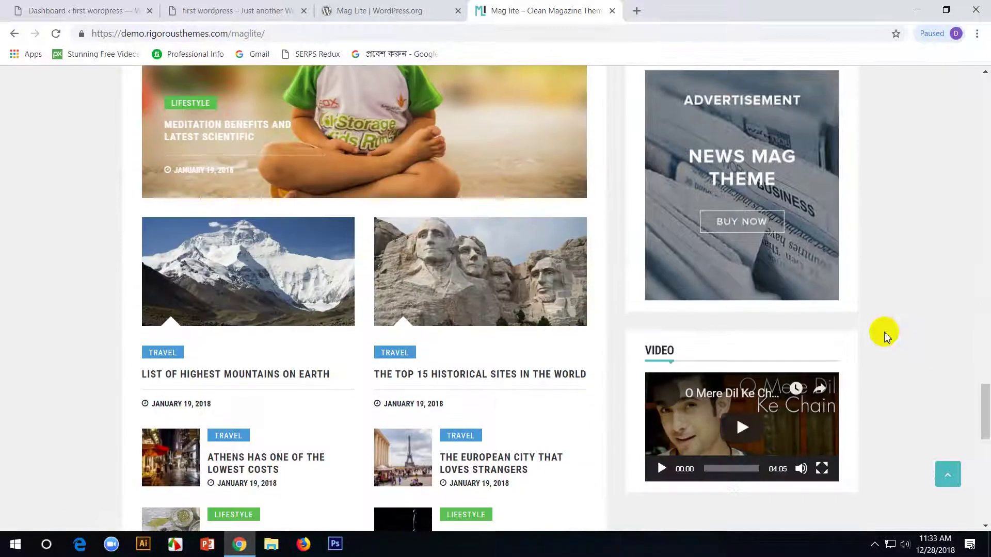
scroll(884, 334, down, 13)
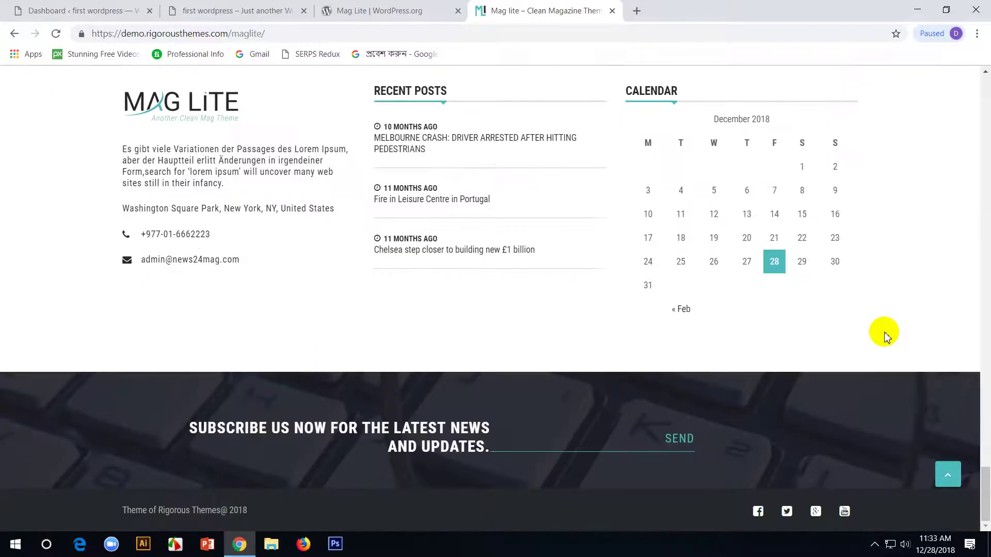
scroll(884, 334, up, 11)
scroll(884, 333, down, 10)
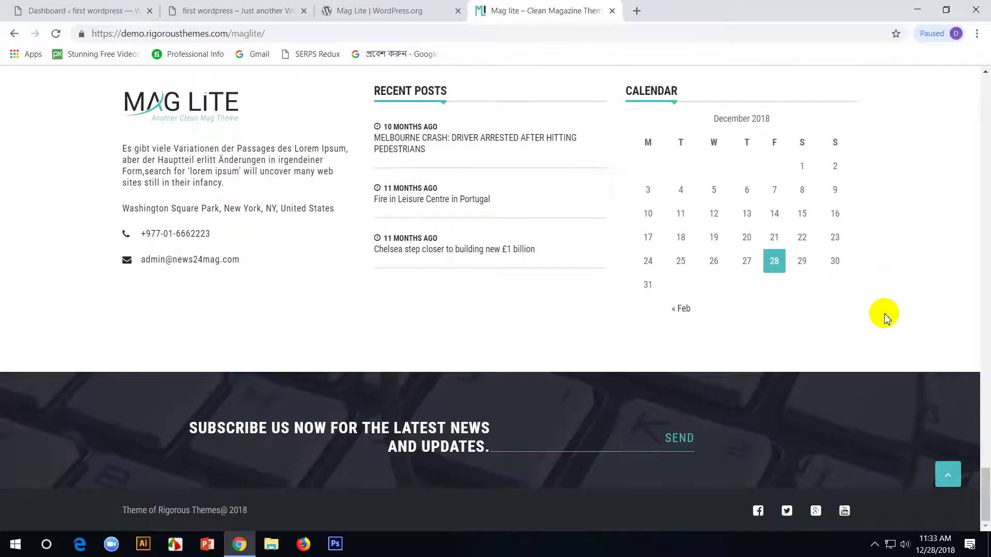
scroll(885, 316, up, 15)
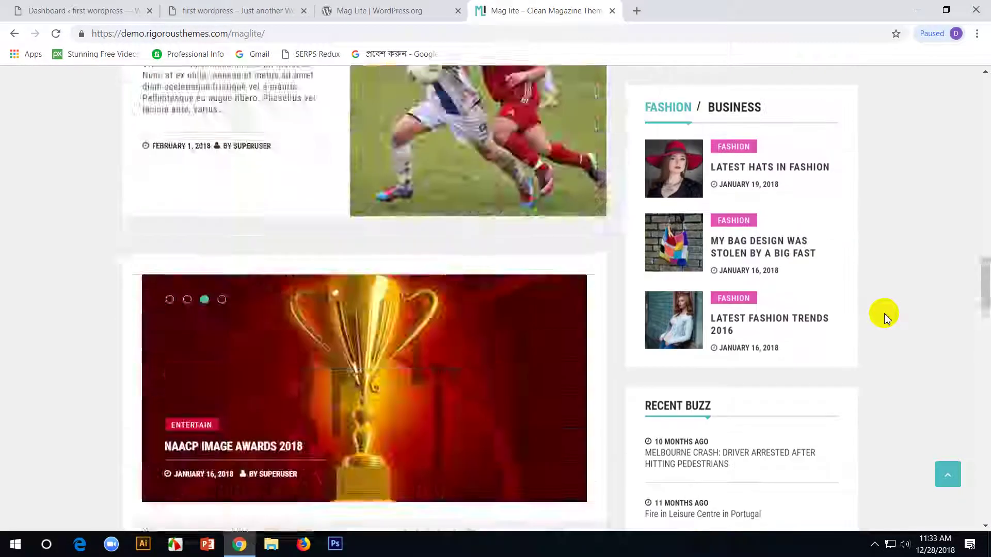
scroll(885, 314, up, 10)
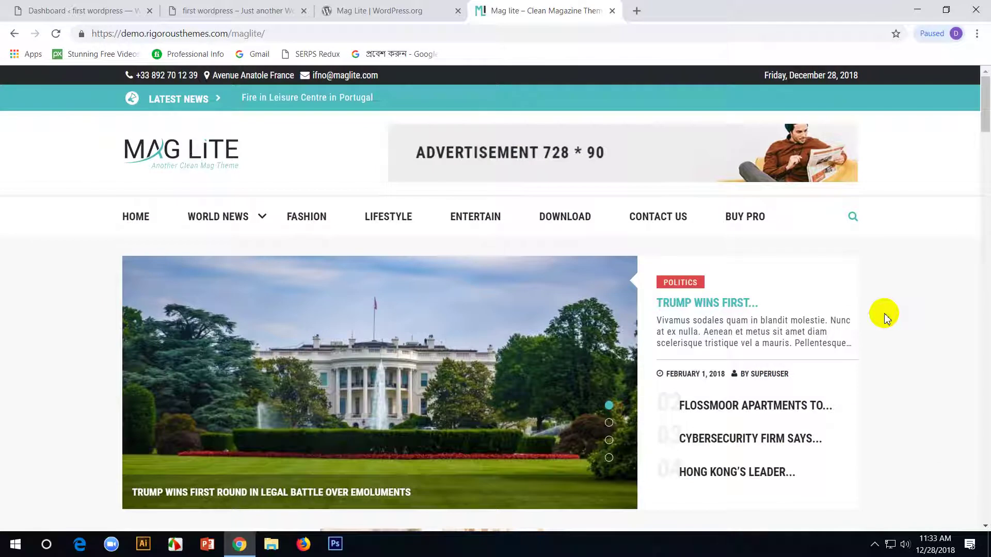
click(405, 9)
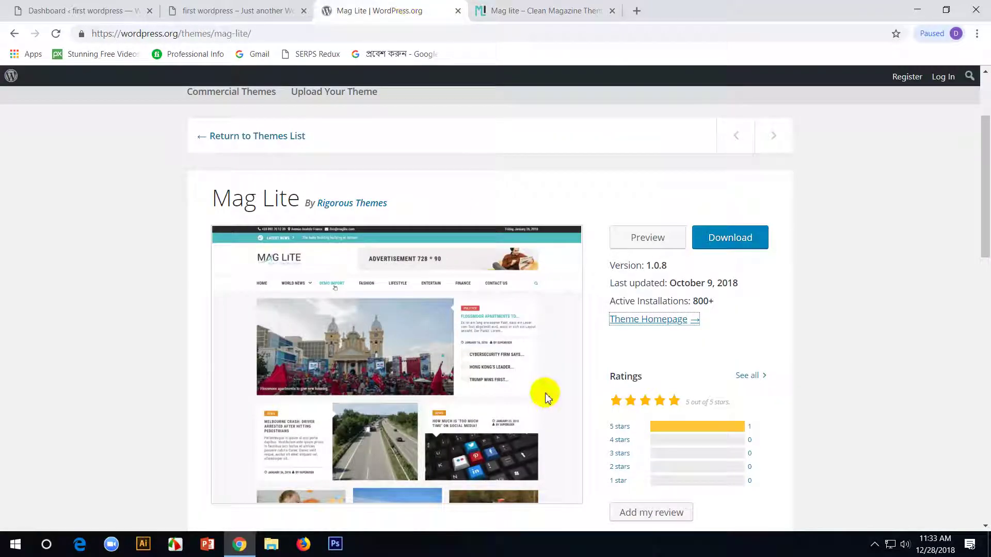
- Download mag-lite.1.0.8.zip, close the demo tab, and show the zip in its folder
click(725, 244)
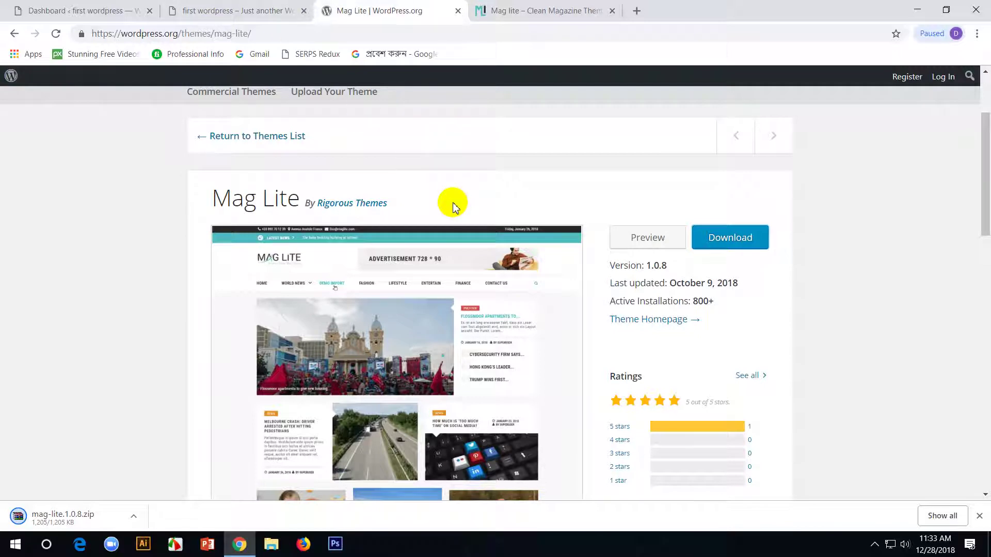
click(510, 7)
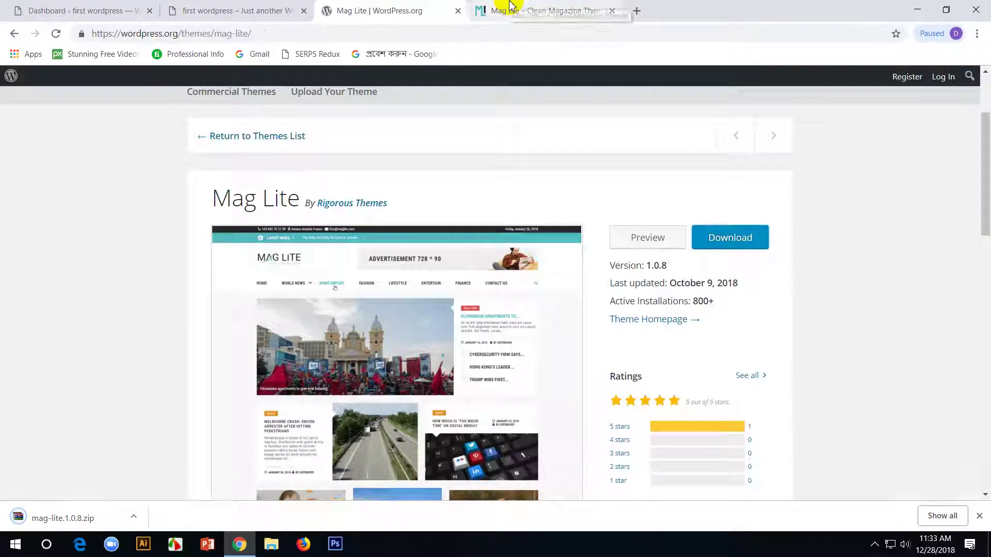
middle_click(510, 5)
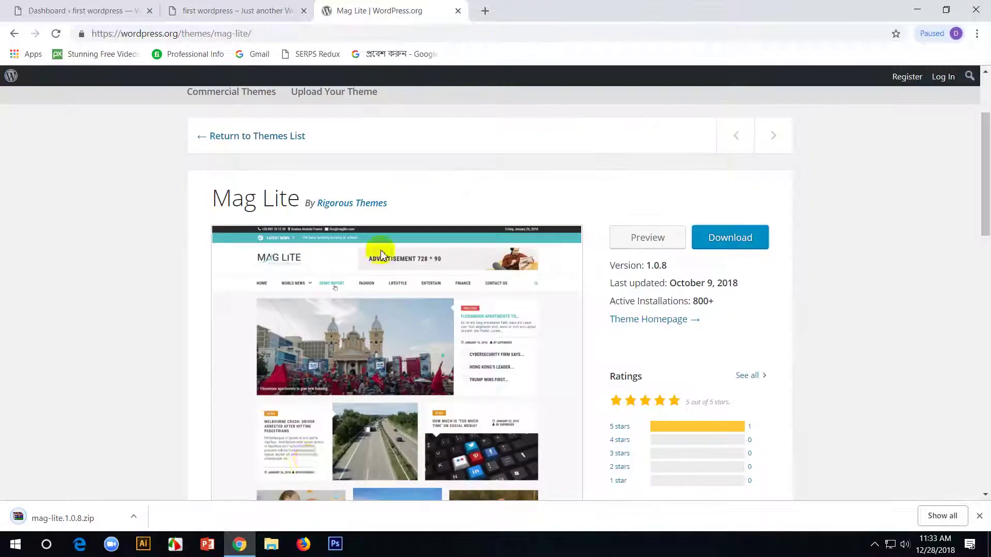
click(133, 518)
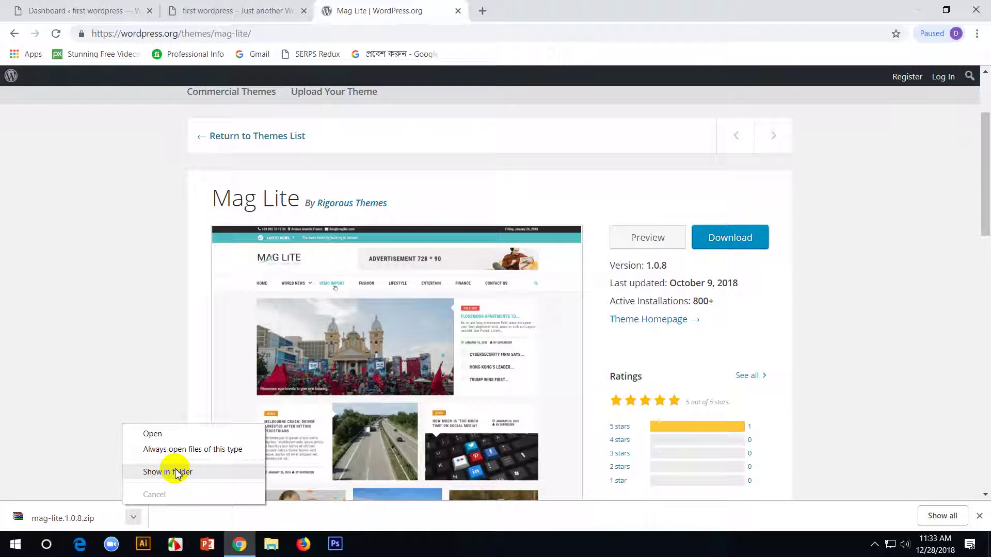
click(176, 473)
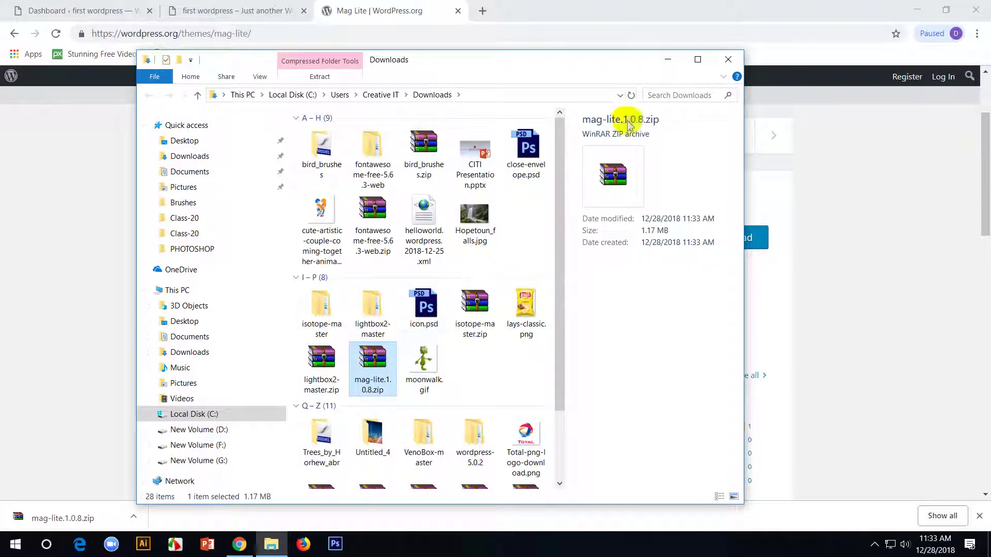
- Maximize Explorer and use Extract Here on mag-lite.1.0.8.zip in Downloads
click(698, 59)
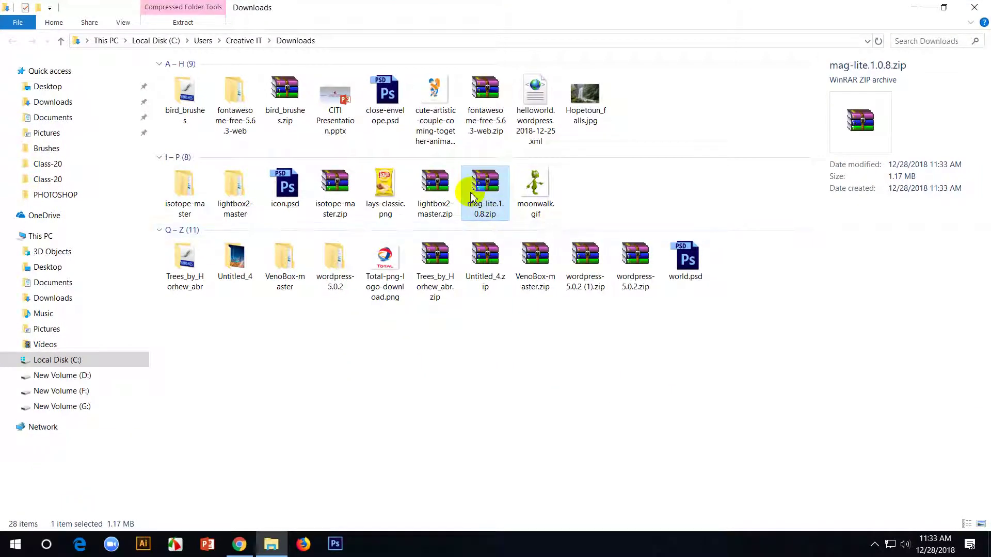
right_click(471, 196)
click(533, 260)
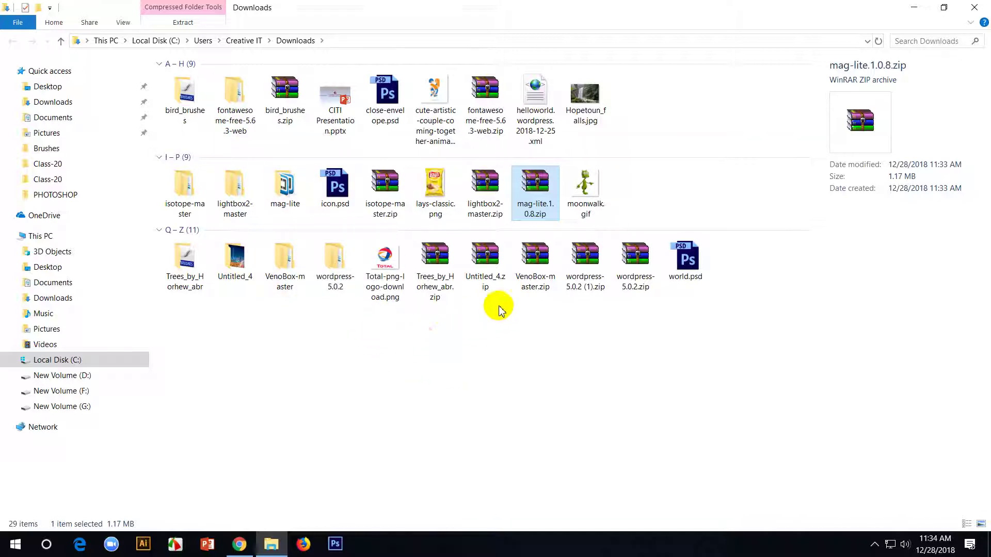
click(227, 181)
- Look inside the Untitled_4 folder, then return to Downloads
click(188, 188)
click(191, 263)
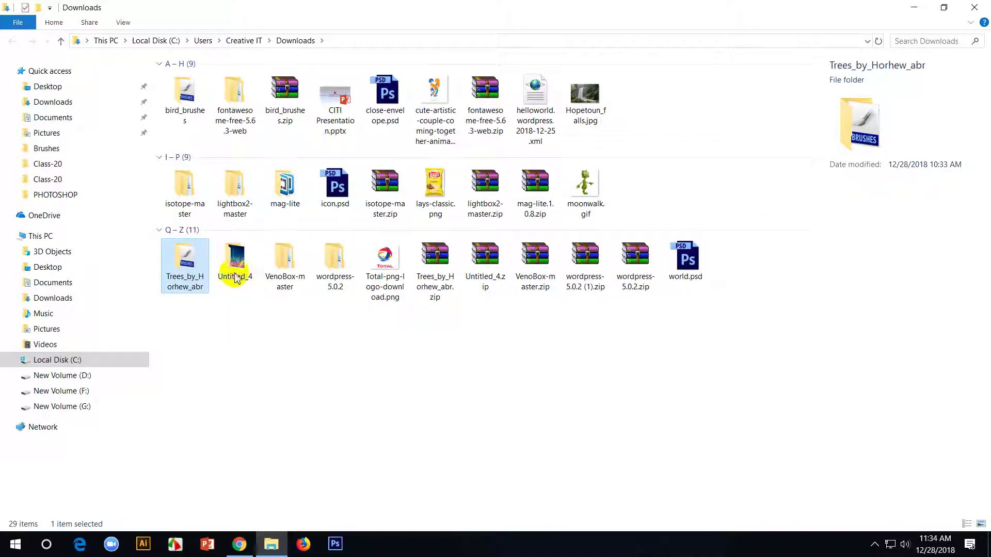
double_click(225, 258)
key(alt+Left)
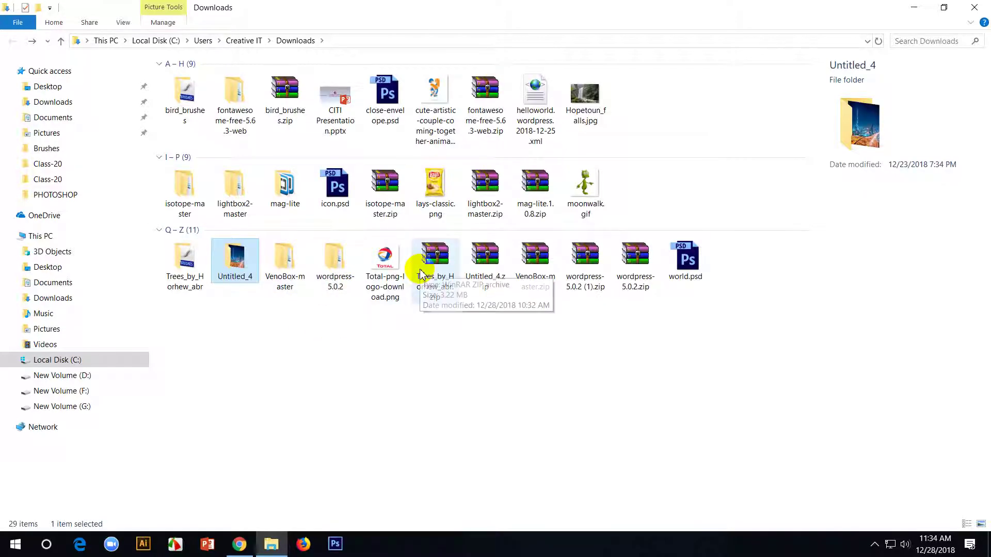
click(386, 258)
click(334, 260)
click(289, 262)
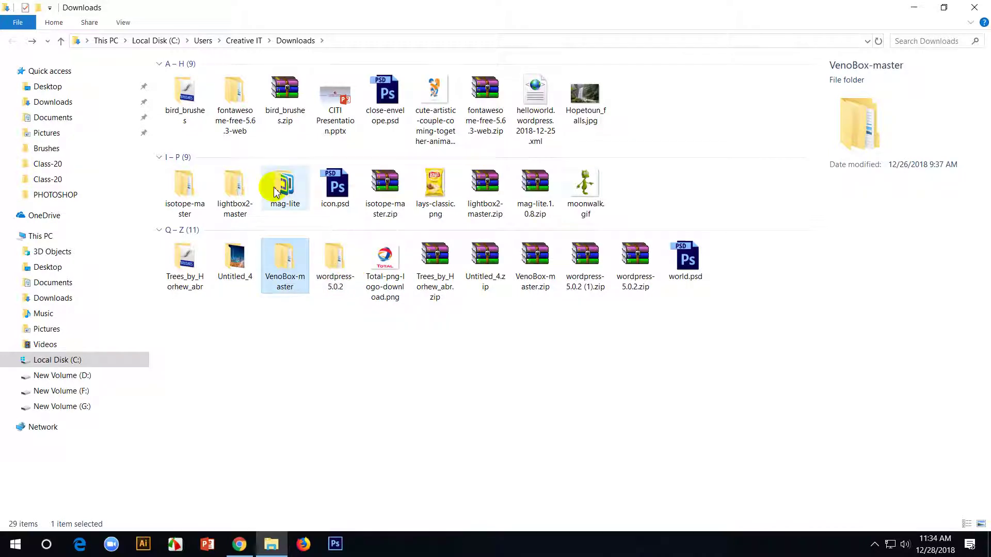
- Check the extracted mag-lite folder's contents, copy the folder, and minimize Explorer
double_click(270, 186)
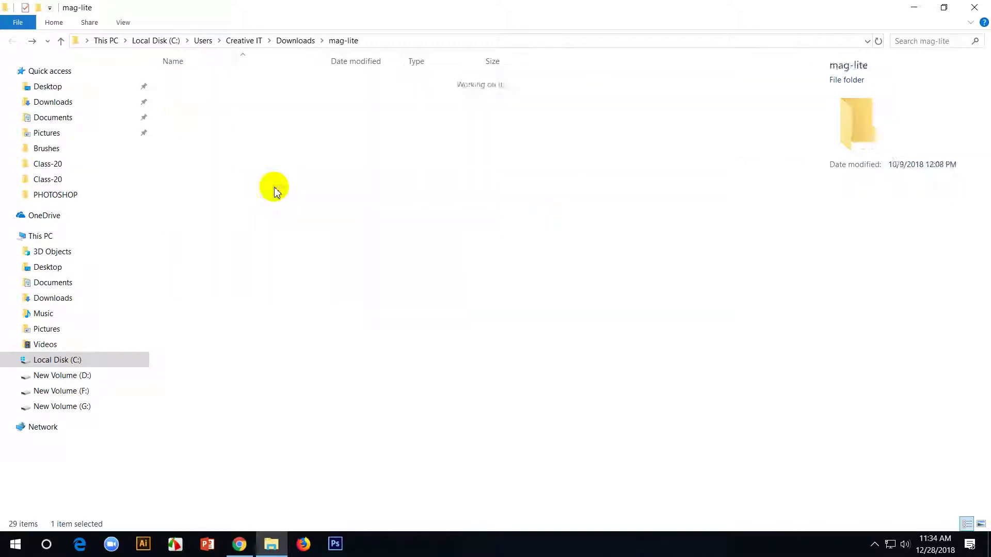
click(61, 41)
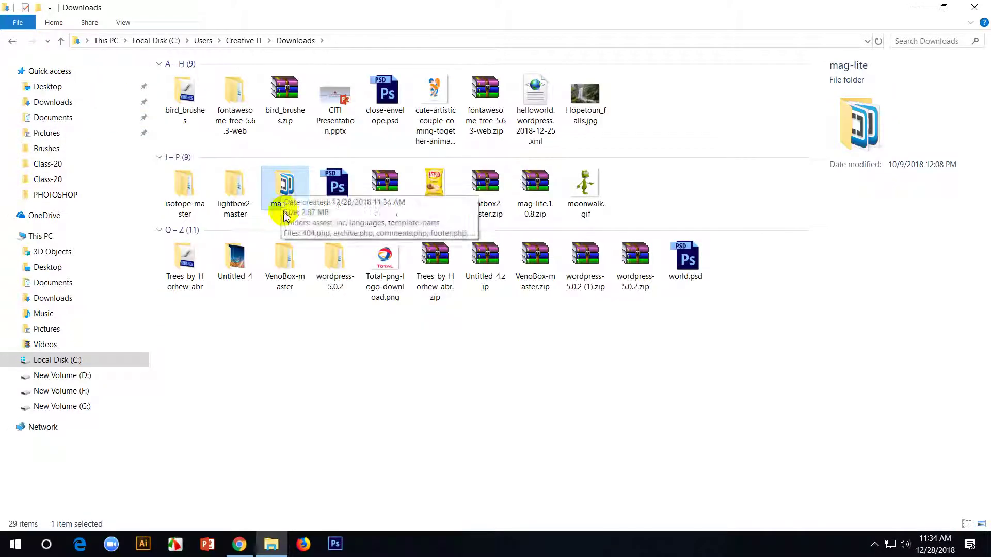
right_click(289, 194)
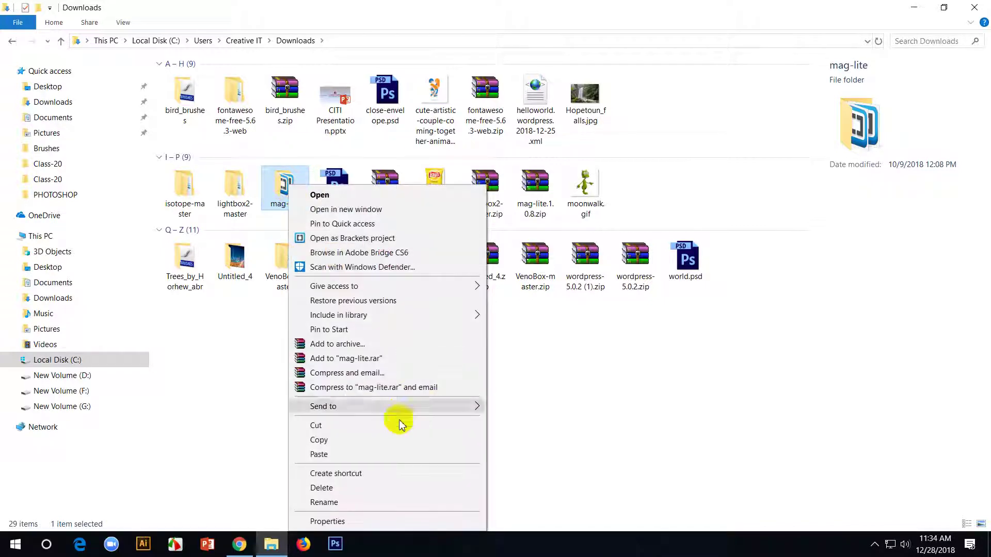
click(394, 439)
click(914, 8)
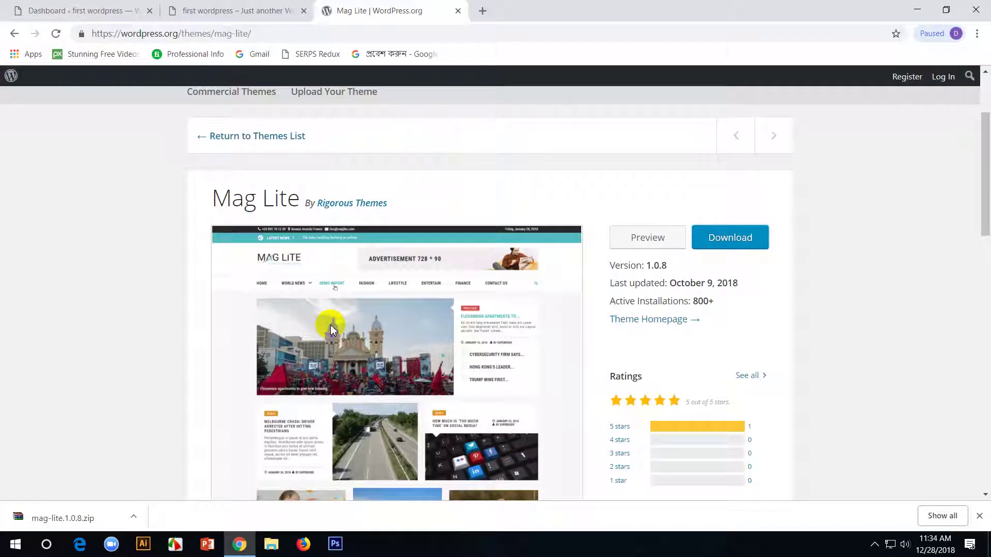
- Open the XAMPP install folder in Explorer from the tray's XAMPP Control Panel
click(914, 9)
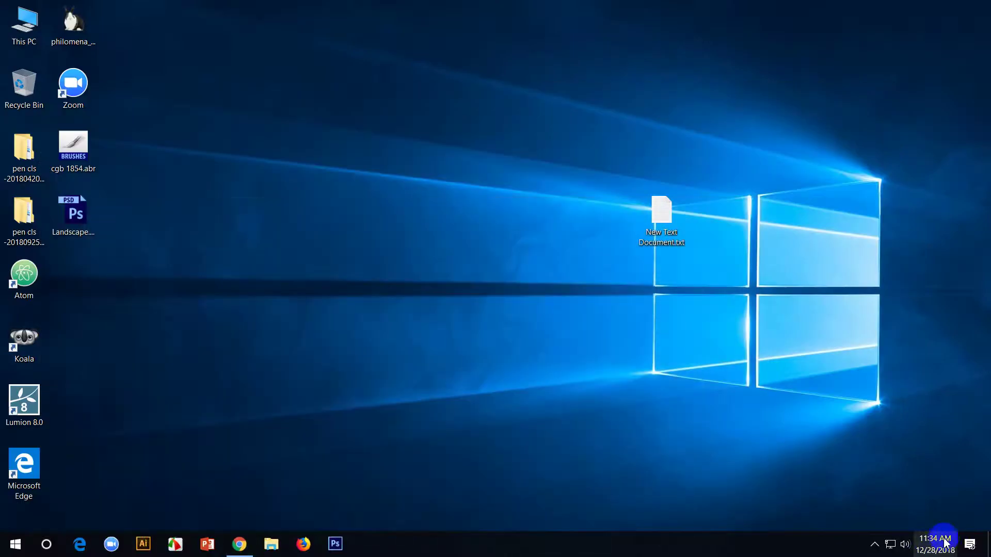
click(875, 545)
click(874, 467)
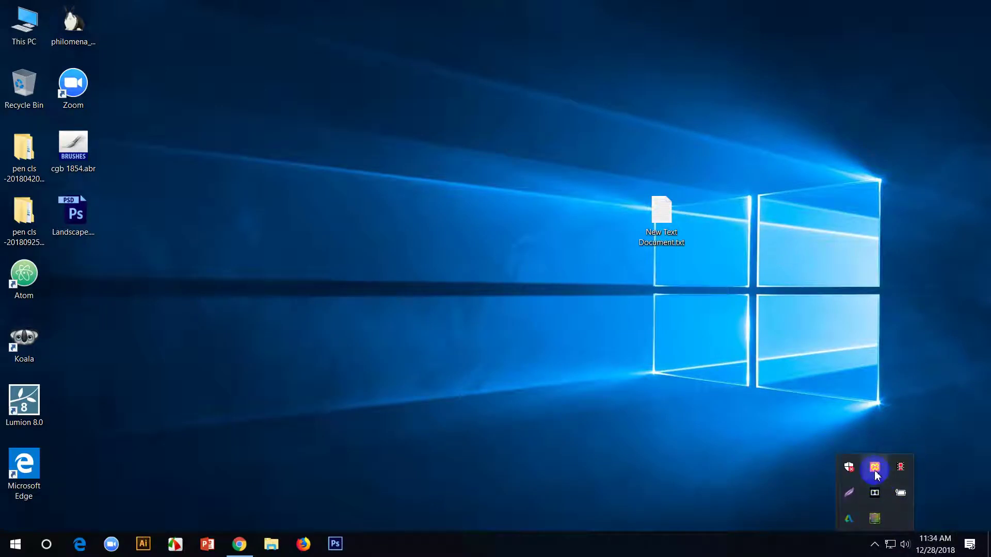
click(764, 191)
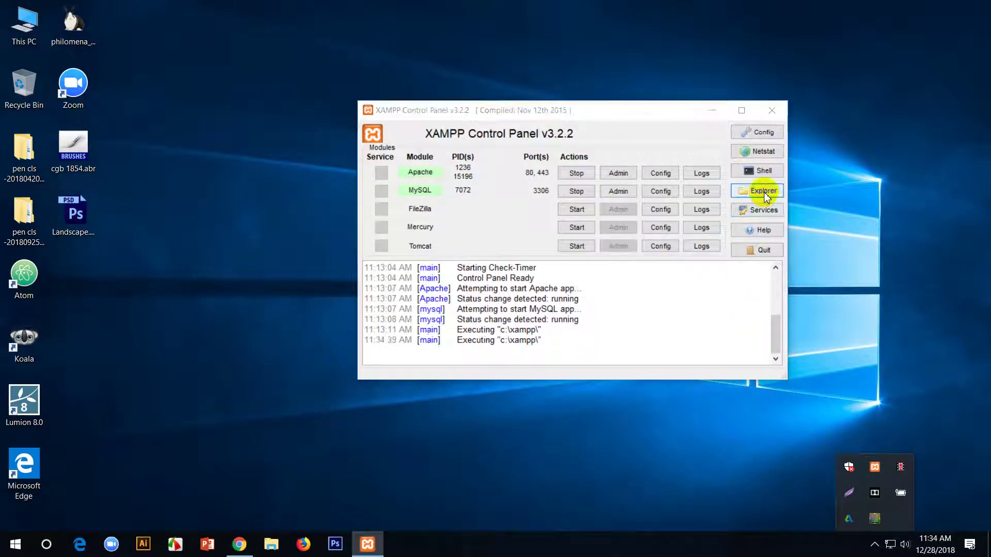
- Paste the mag-lite folder into htdocs\web1811\wp-content\themes and bring the browser back
double_click(364, 205)
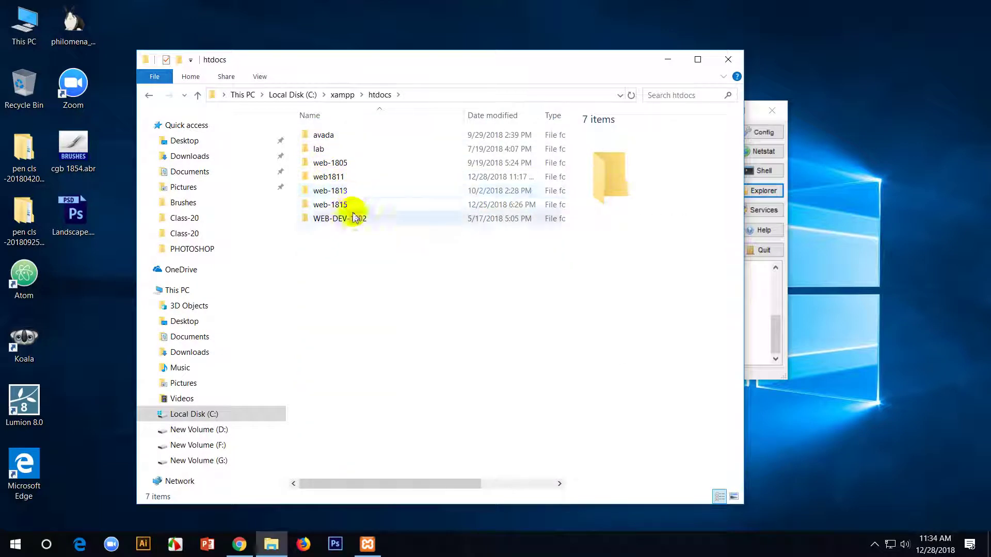
double_click(331, 177)
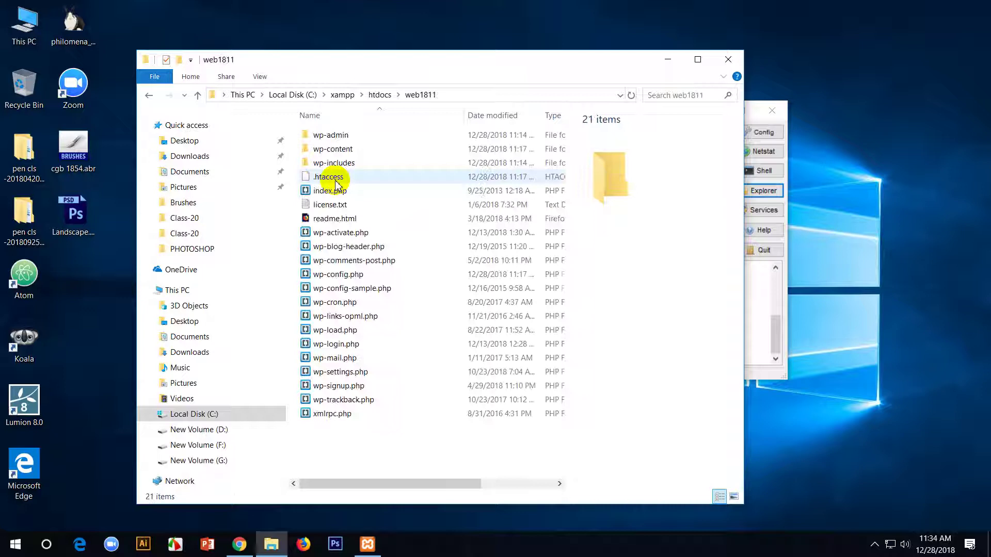
double_click(336, 150)
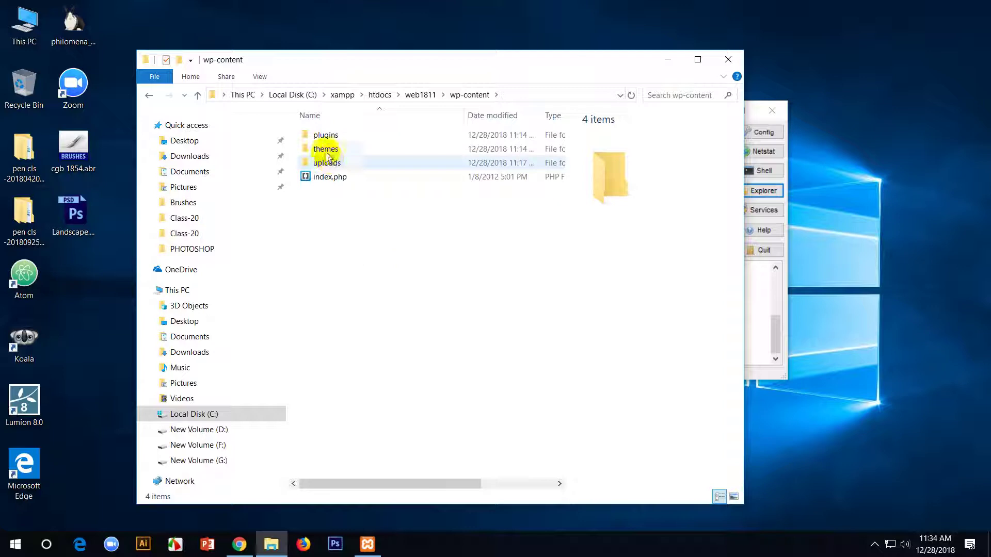
double_click(325, 150)
right_click(399, 308)
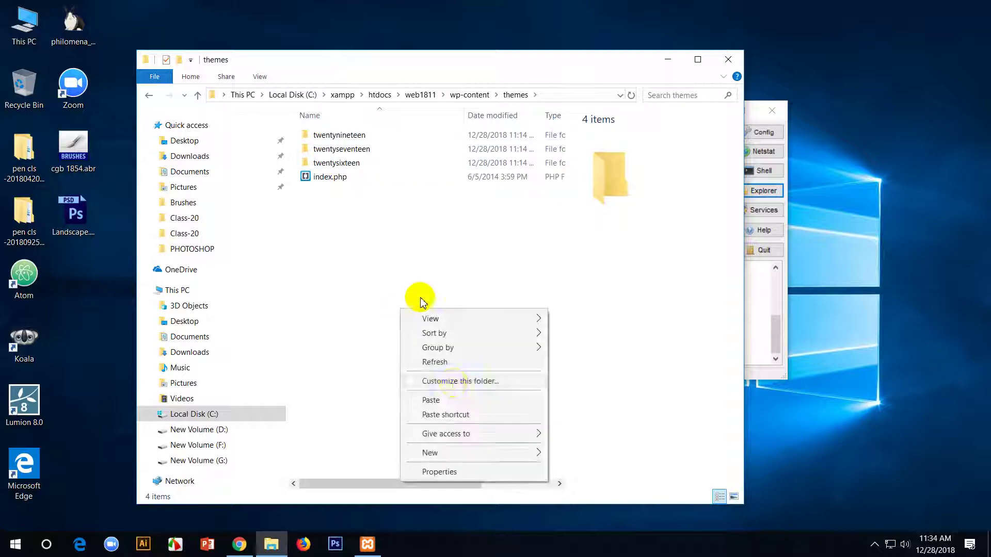
click(431, 401)
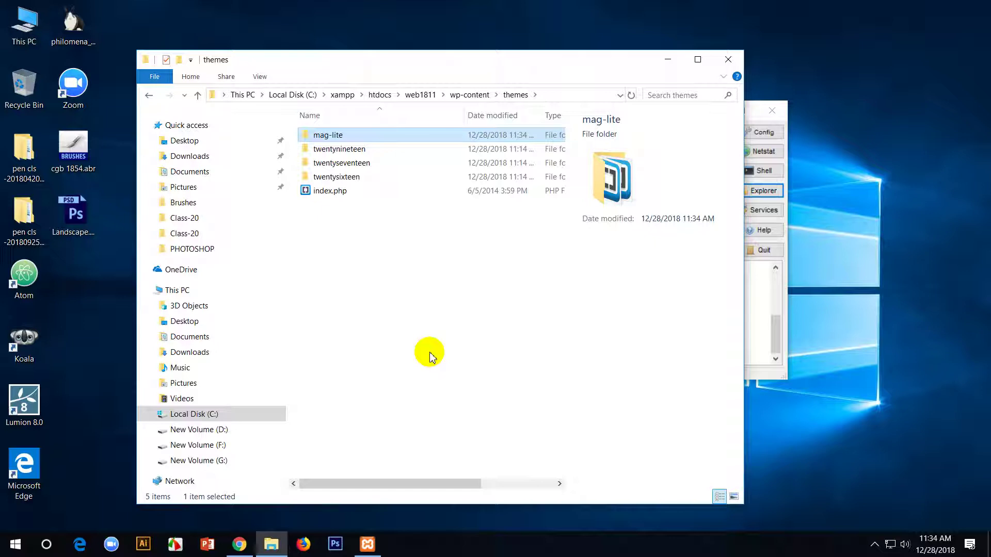
click(240, 546)
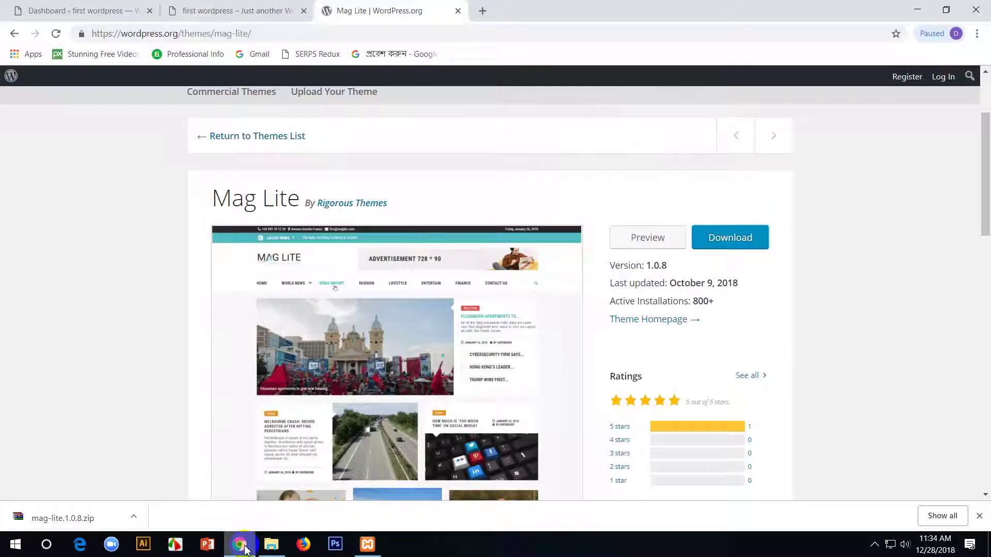
- Activate the Mag Lite theme under Appearance > Themes in the dashboard
click(91, 7)
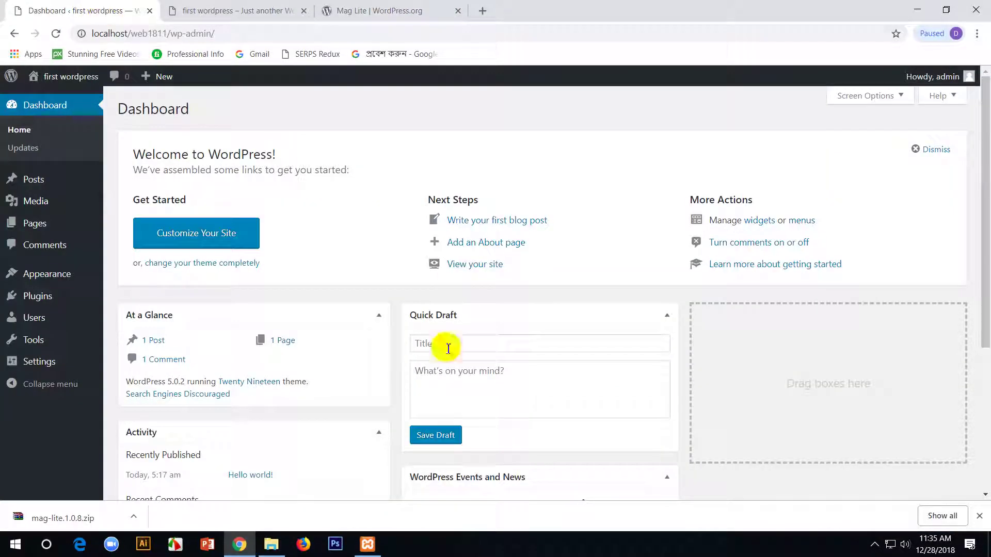
mouse_move(40, 274)
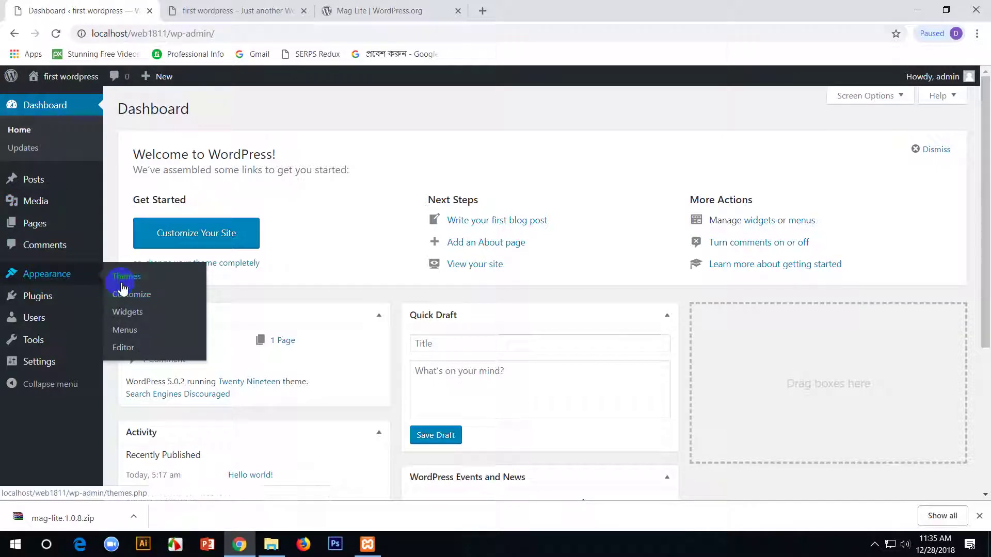
click(122, 281)
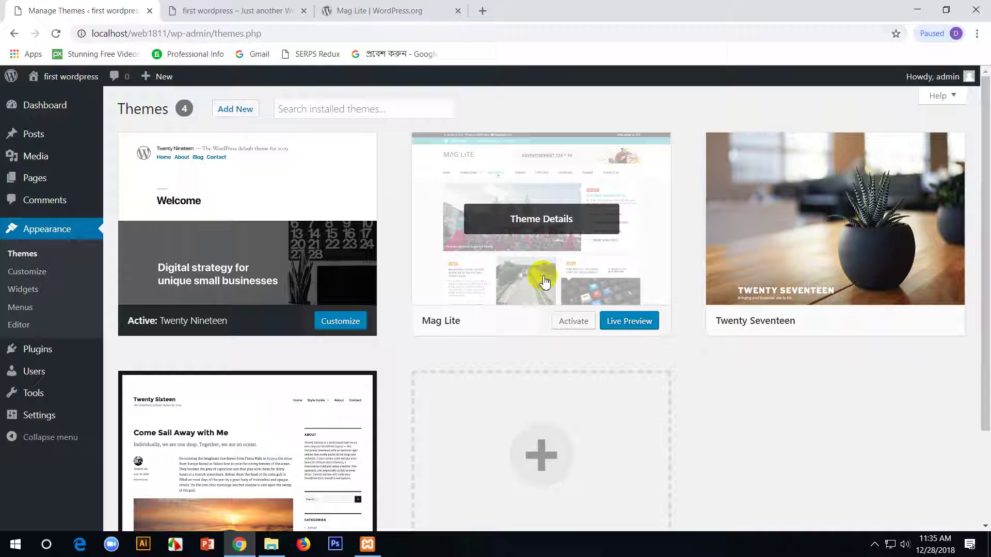
click(570, 320)
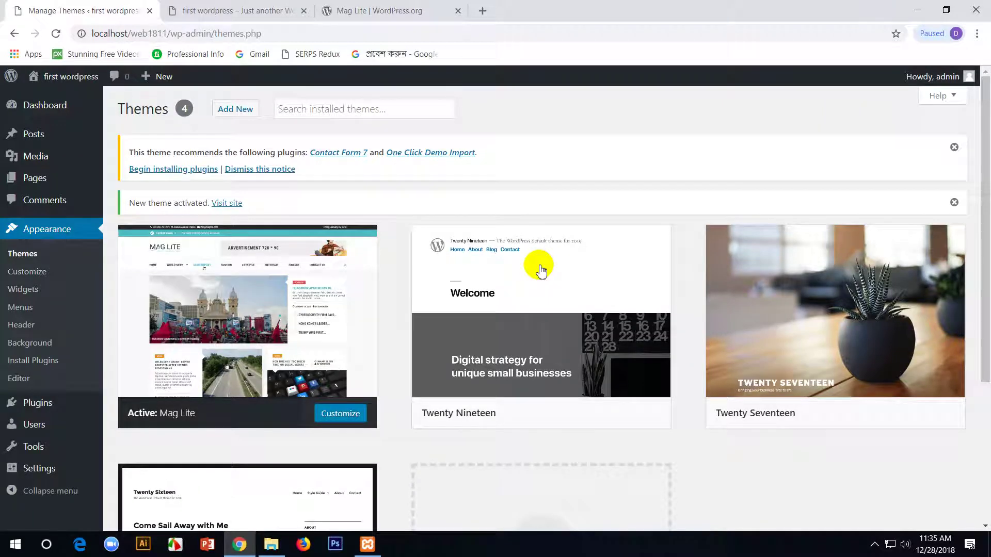
- Scroll through the front page in its new Mag Lite look, then return to the Themes page
click(294, 7)
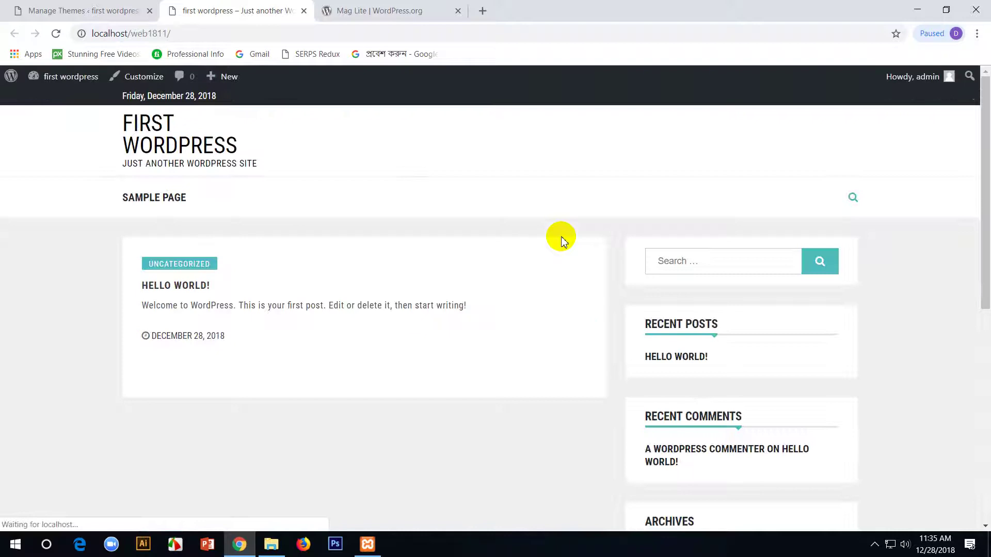
scroll(401, 264, down, 3)
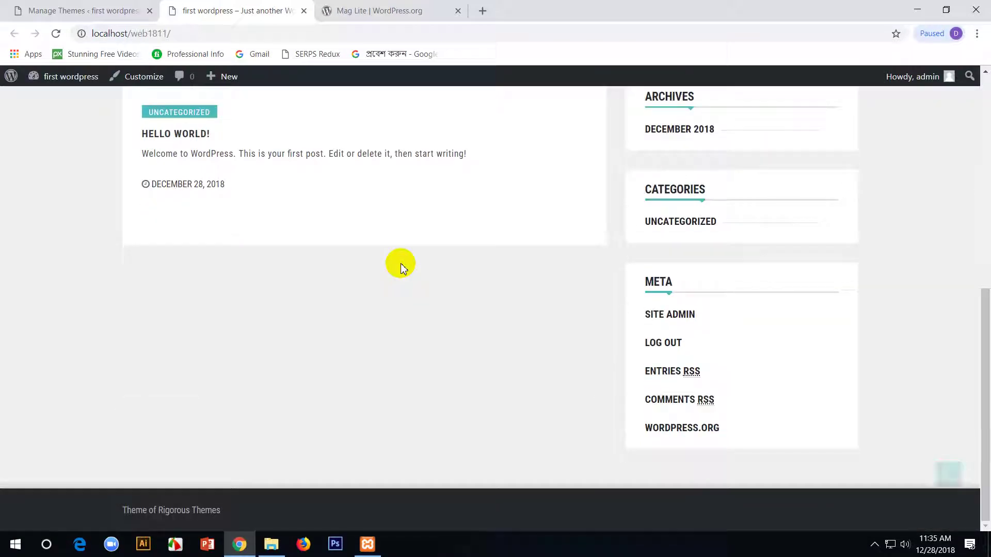
scroll(400, 263, up, 3)
click(44, 4)
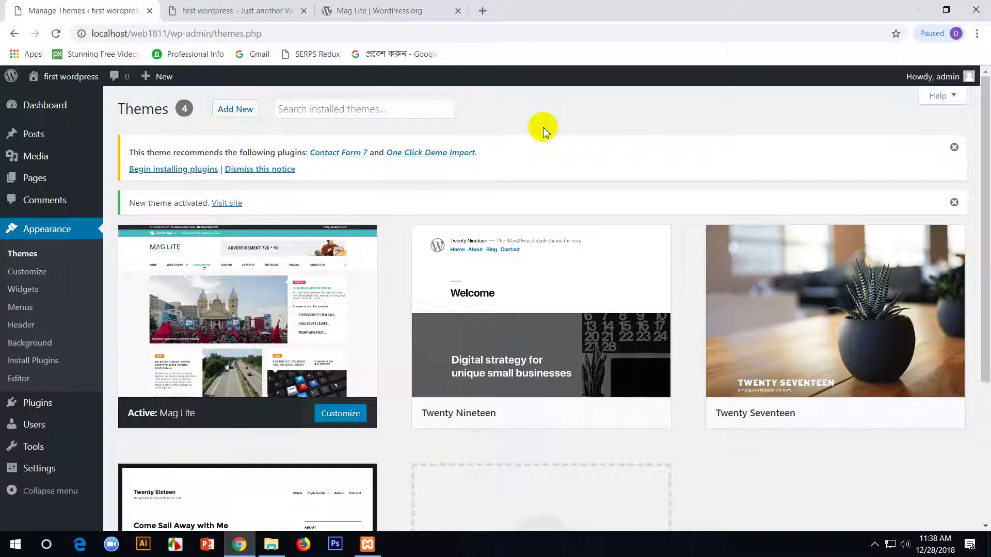
- Glance at the front-page tab, then go back to the admin Themes page
click(203, 7)
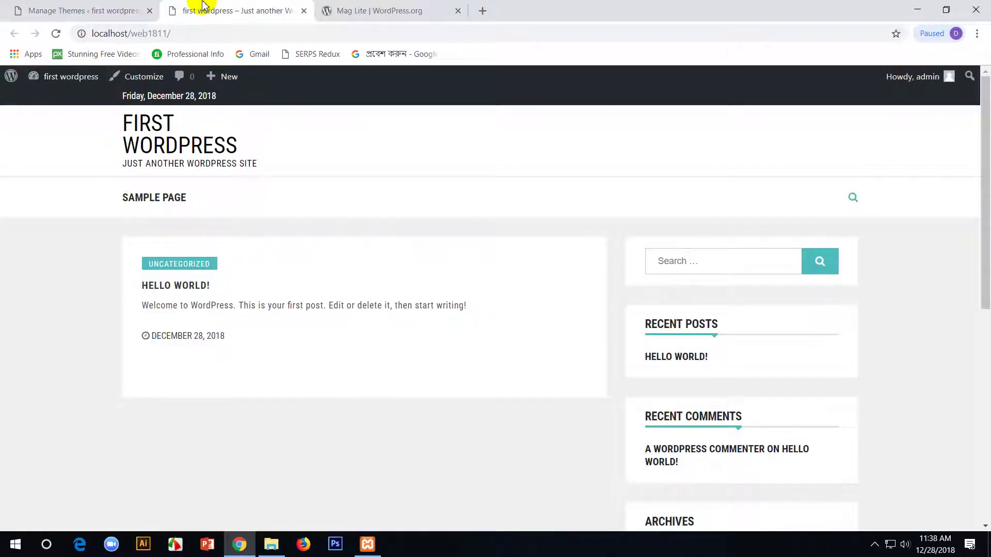
click(21, 8)
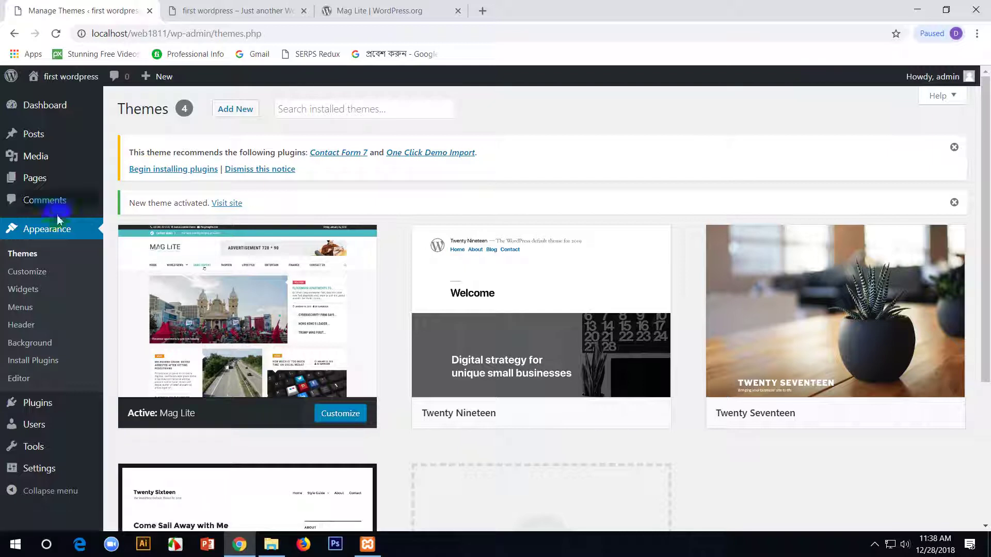
- Install Contact Form 7 and One Click Demo Import from the theme's recommended plugins list
click(34, 404)
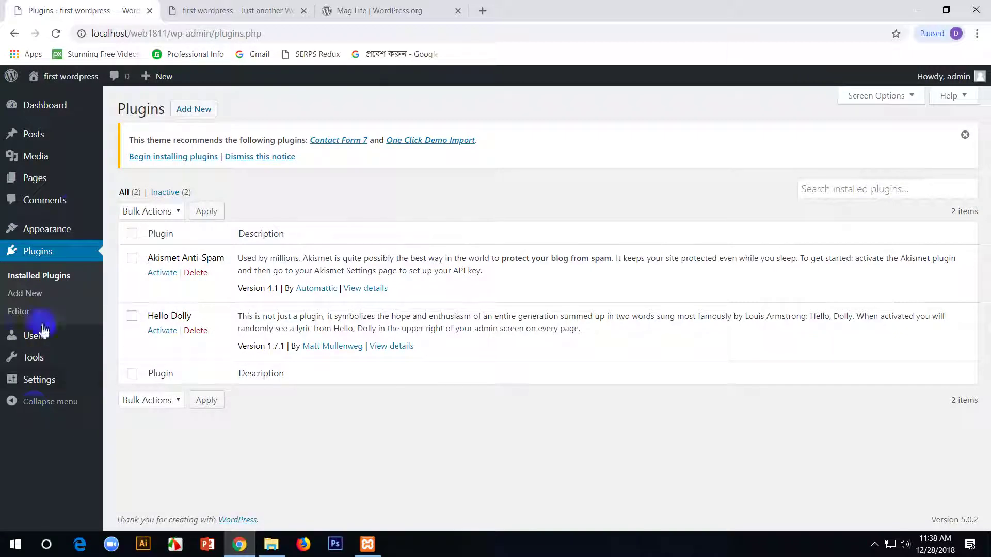
click(161, 157)
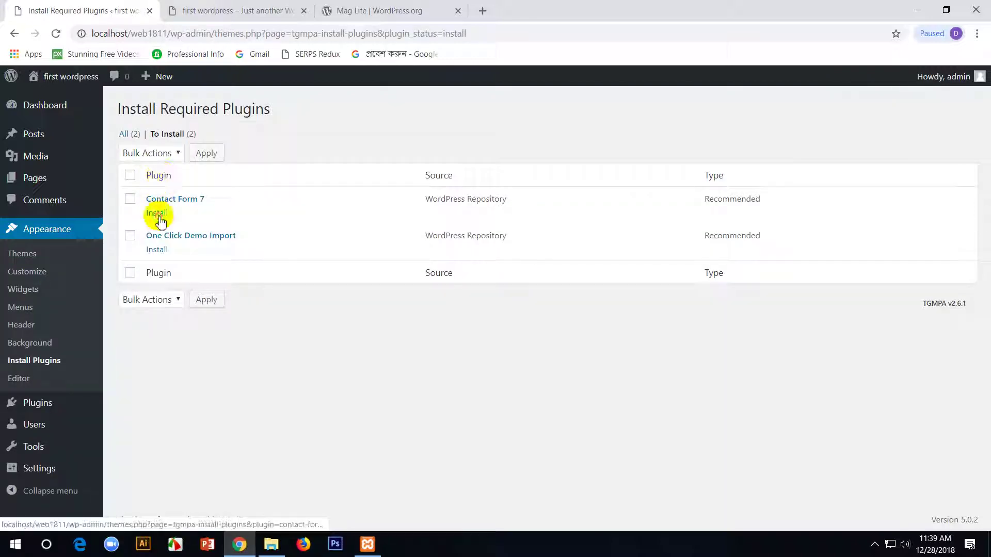
click(157, 213)
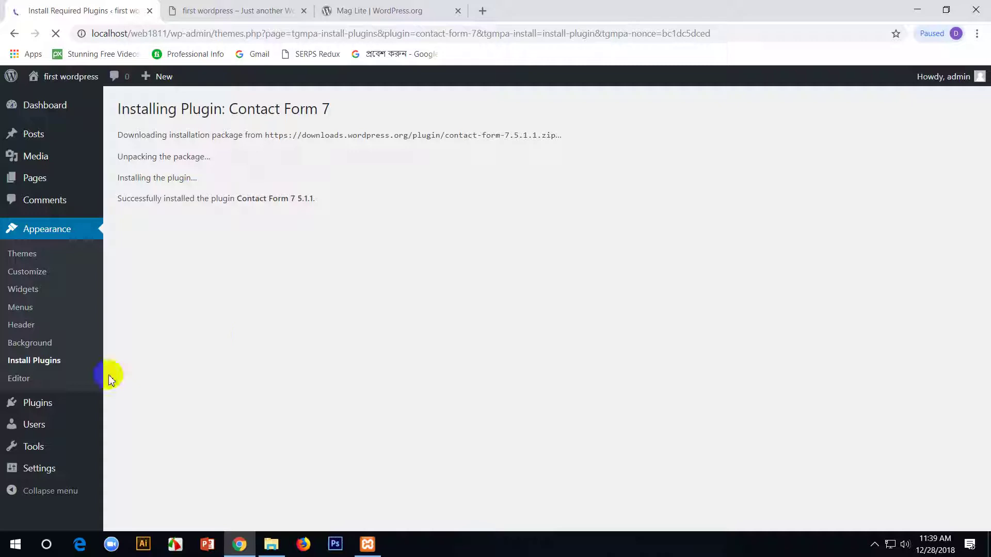
click(20, 363)
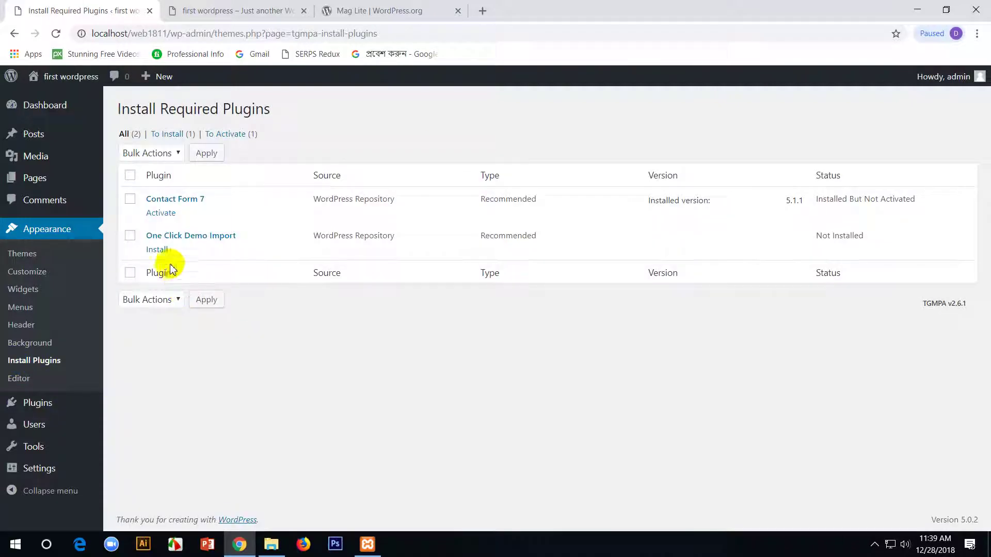
click(153, 250)
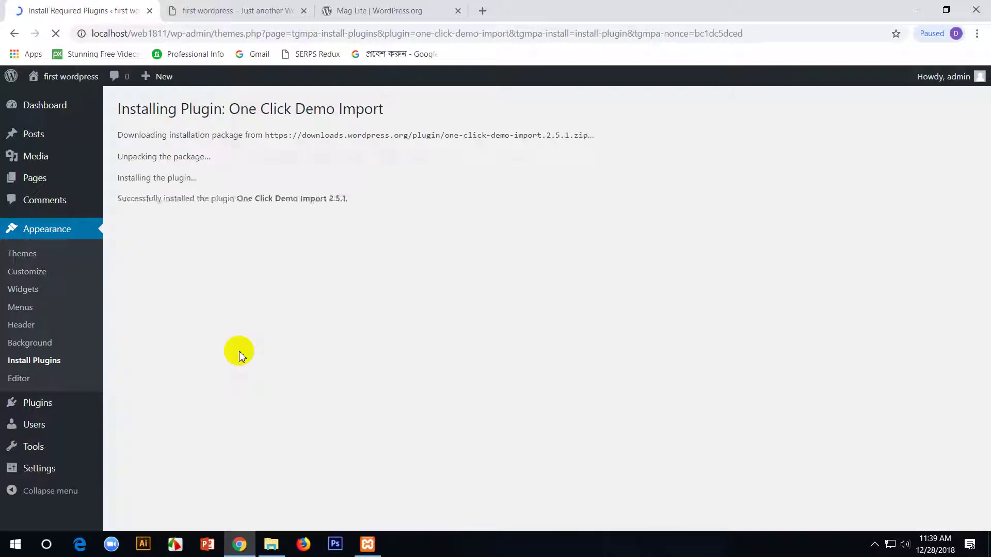
click(45, 365)
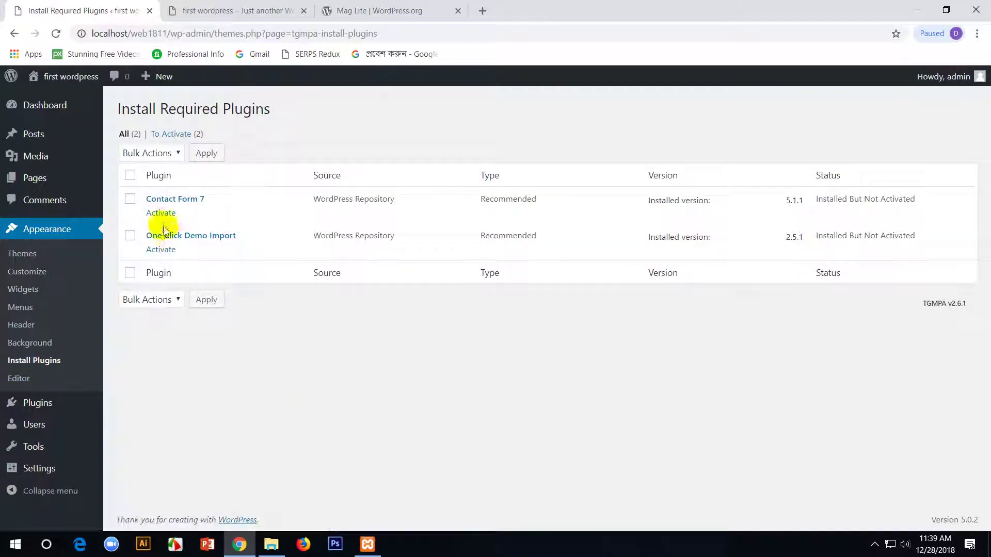
- Activate Contact Form 7 and One Click Demo Import, getting past the error page, then return to Themes
click(161, 214)
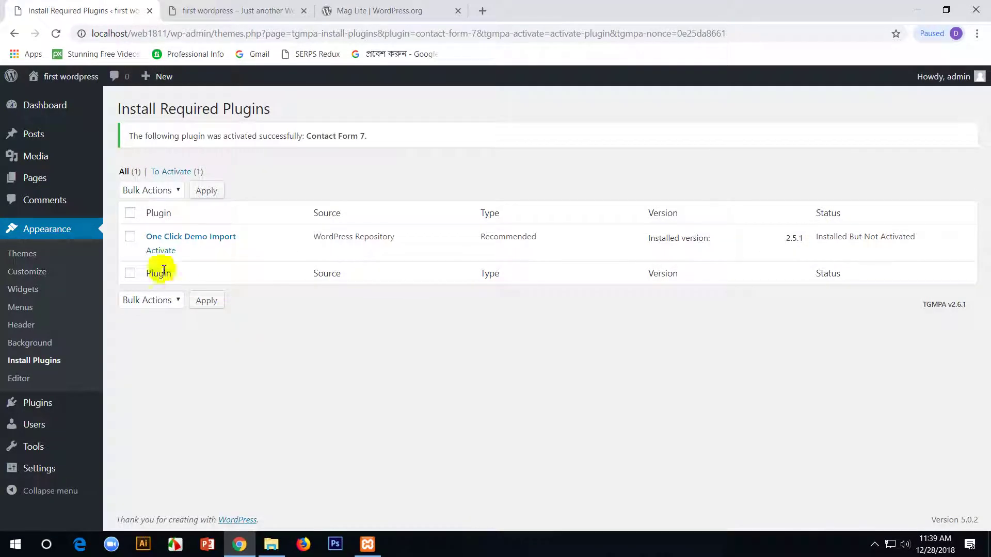
click(158, 251)
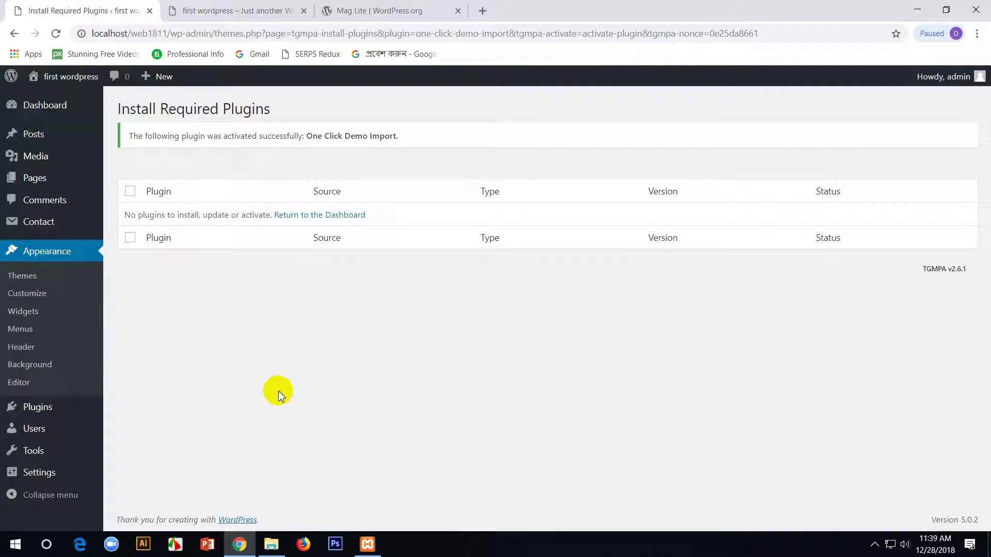
click(31, 261)
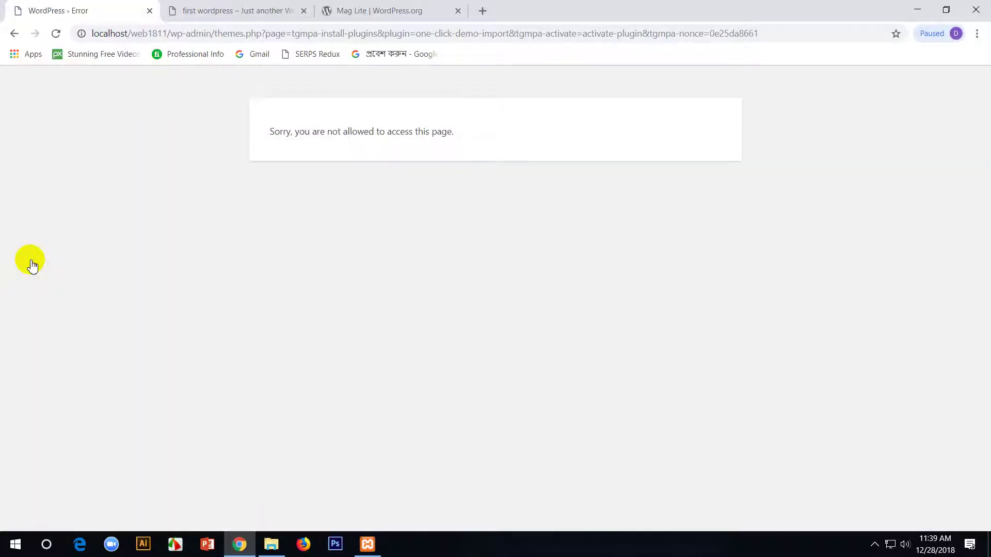
click(14, 33)
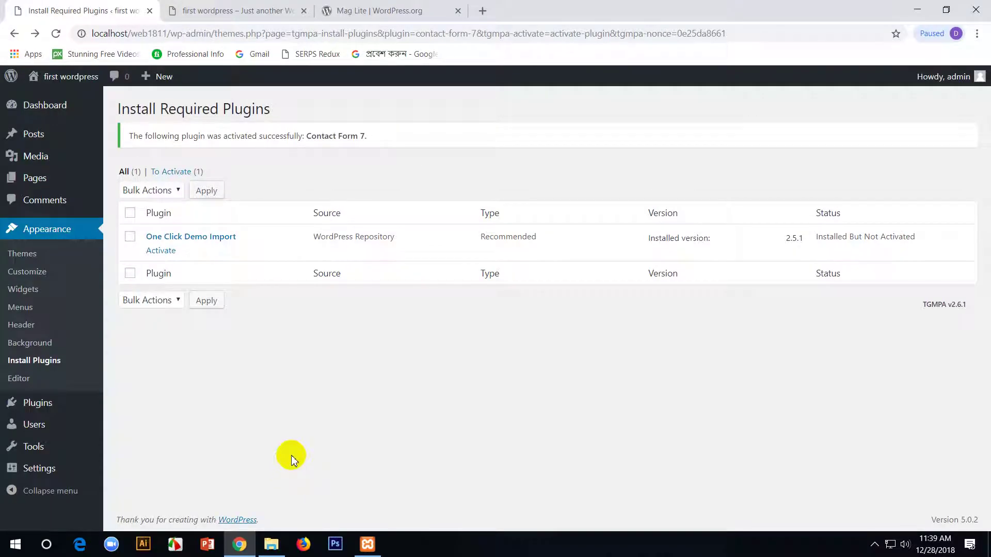
click(162, 252)
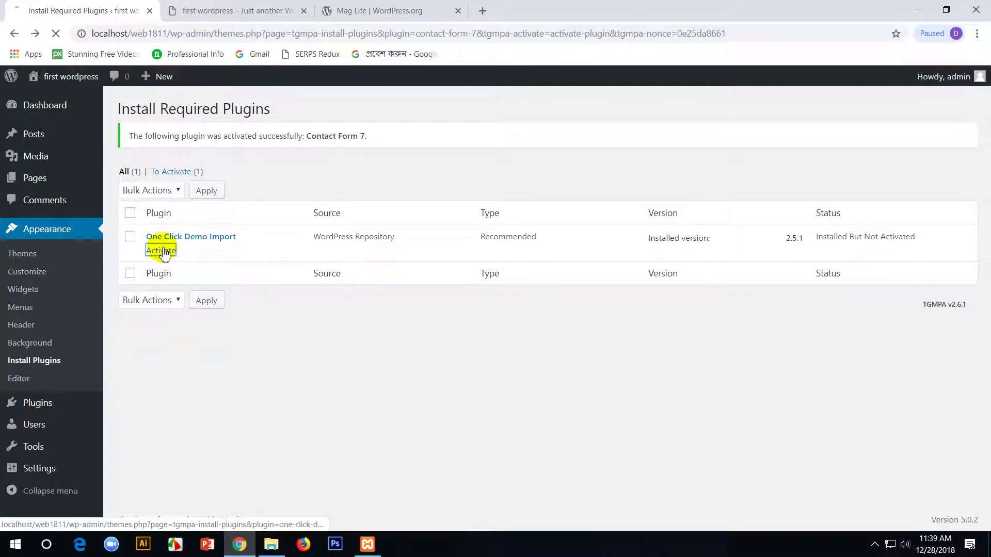
click(15, 33)
click(15, 33)
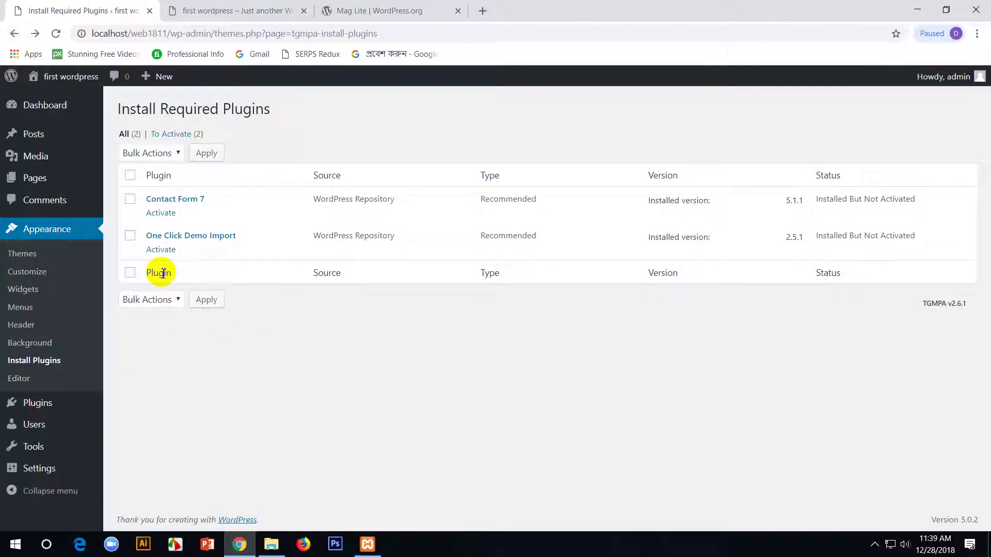
click(56, 235)
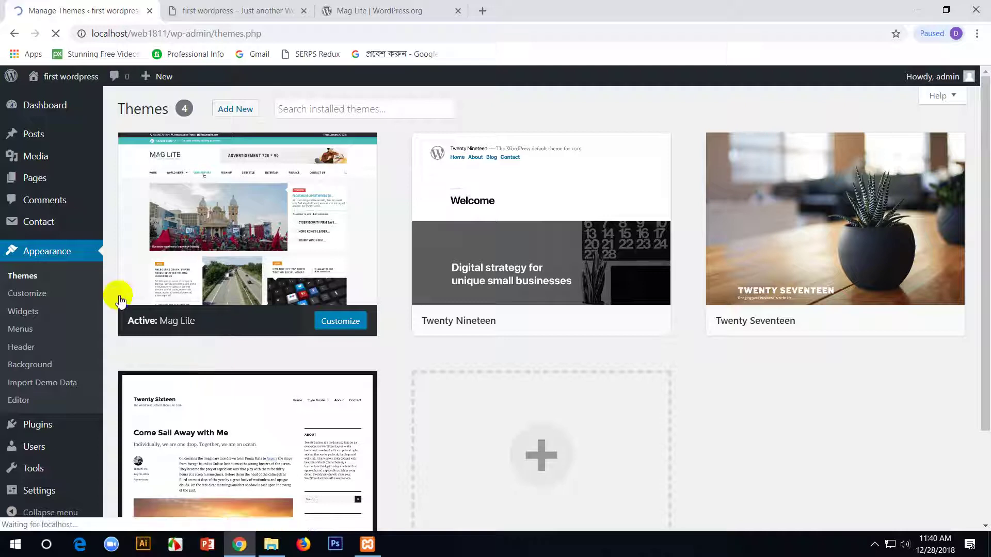
click(32, 232)
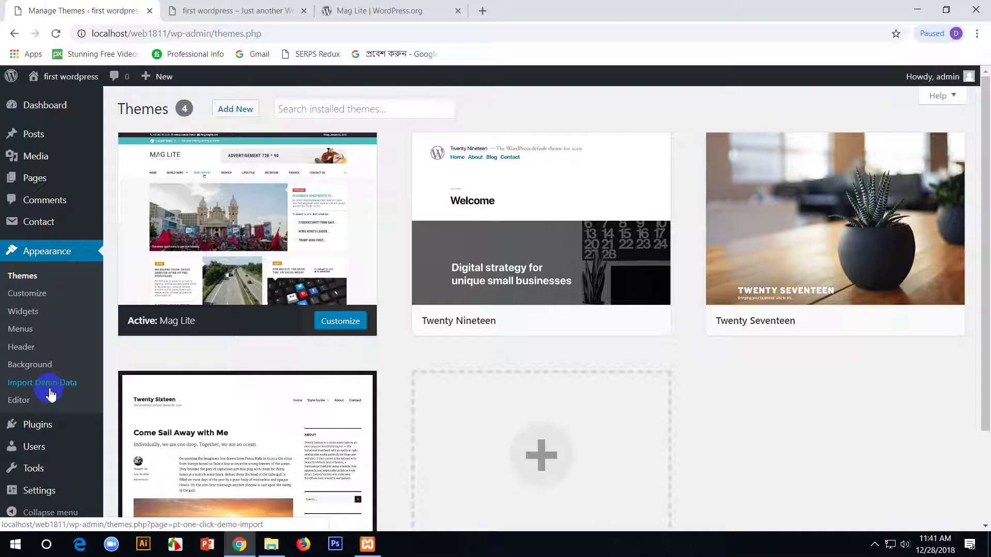
scroll(50, 395, down, 3)
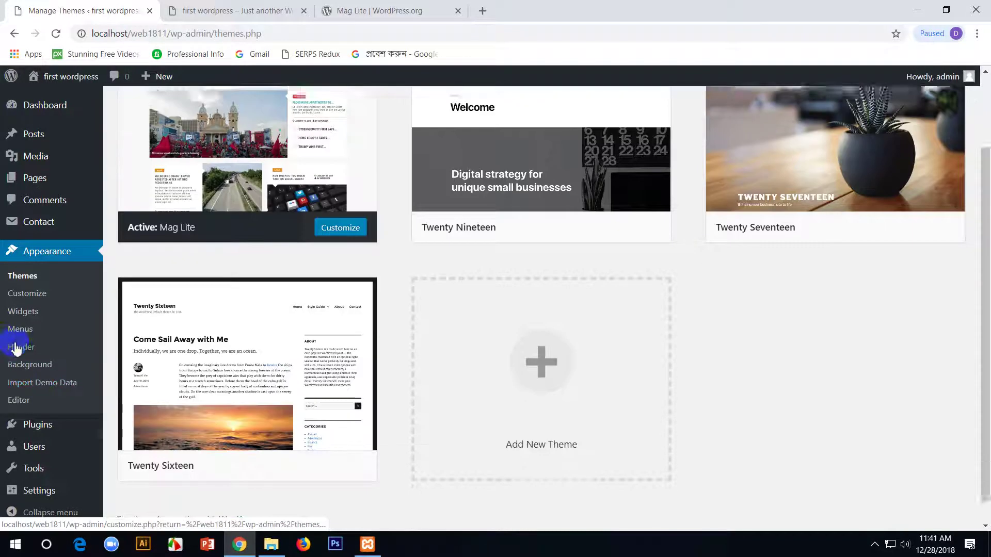
- Run the Mag Lite demo data import and wait for the 'That's it, all done!' notice
click(55, 384)
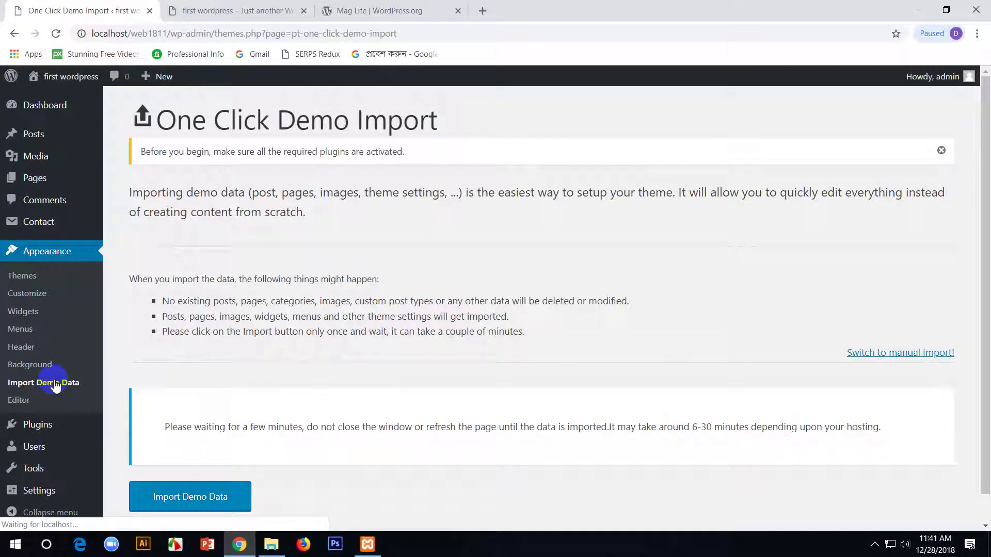
scroll(258, 458, down, 1)
click(201, 467)
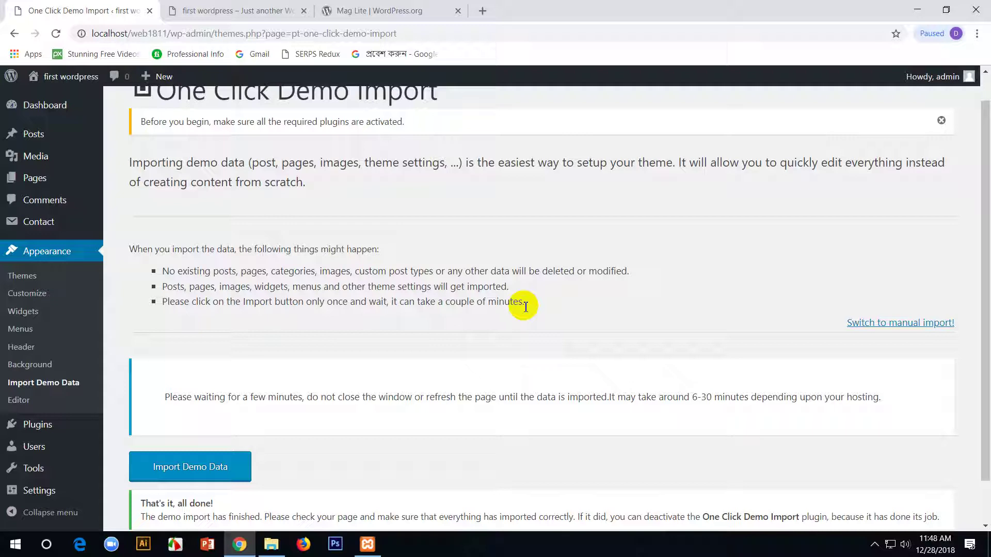
scroll(524, 306, down, 2)
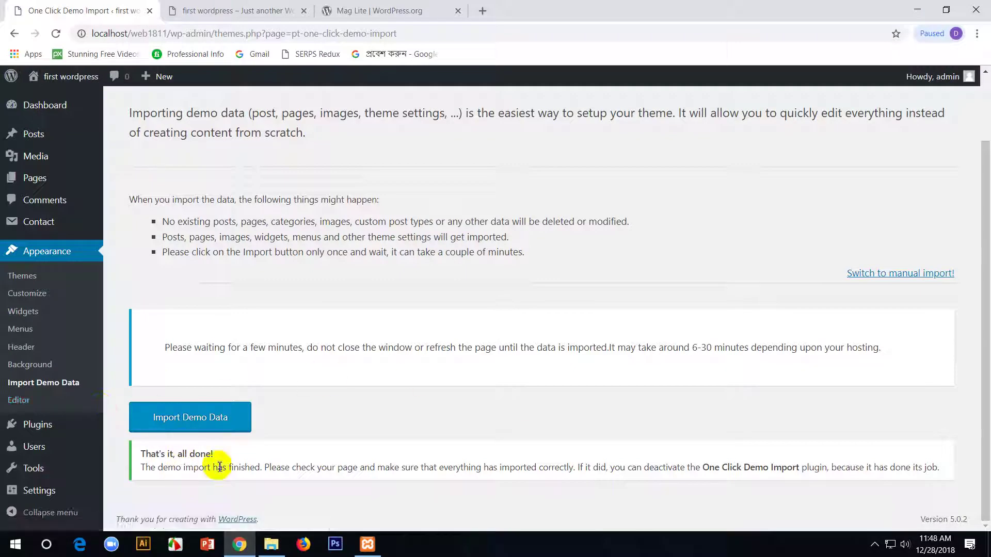
mouse_move(212, 10)
mouse_down()
mouse_move(211, 273)
mouse_move(212, 5)
mouse_up()
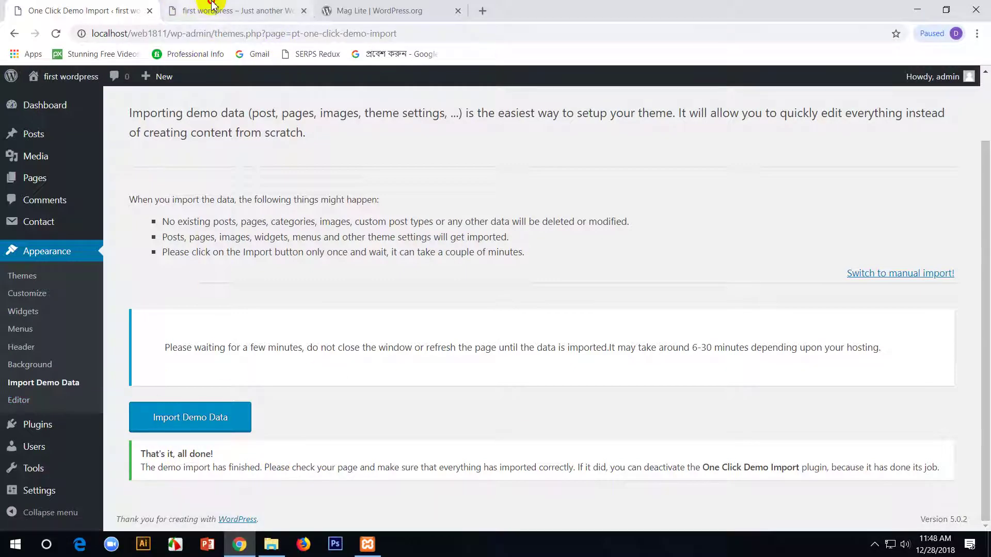
- Reload the site's front page to preview the imported Mag Lite demo content
key(F5)
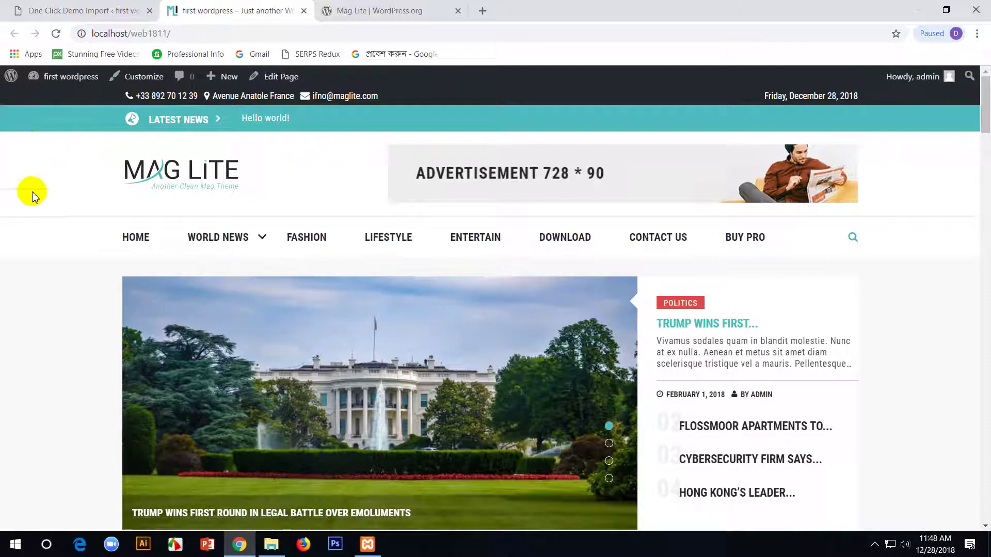
click(596, 429)
scroll(593, 431, down, 3)
scroll(594, 432, up, 3)
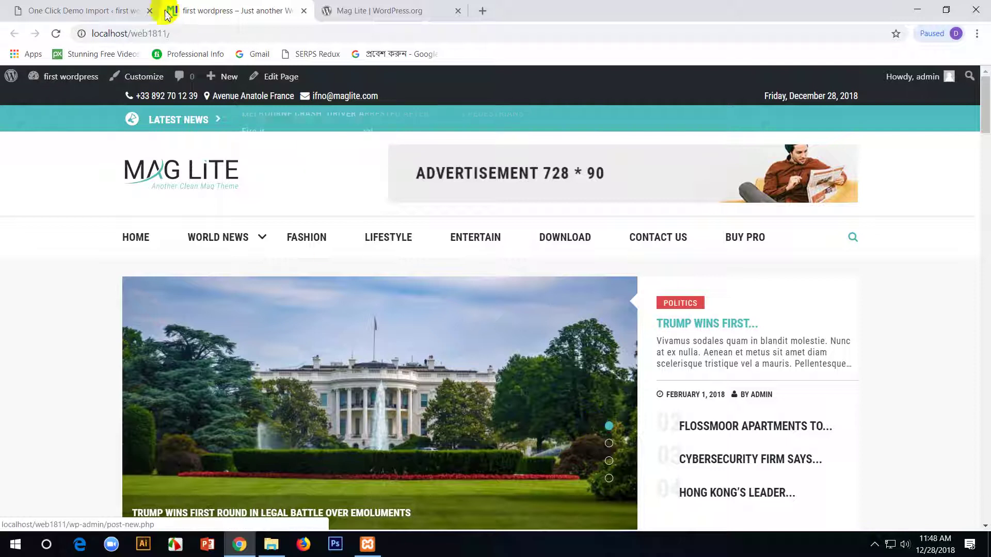
- Go back to the admin area and open the Dashboard showing 64 posts, 11 pages, 5 comments
click(118, 8)
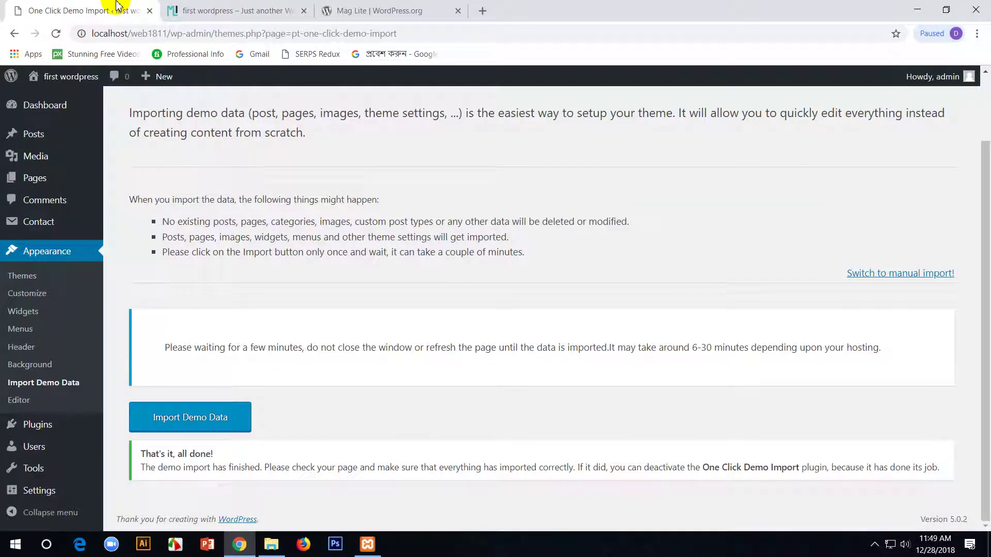
click(212, 8)
click(103, 11)
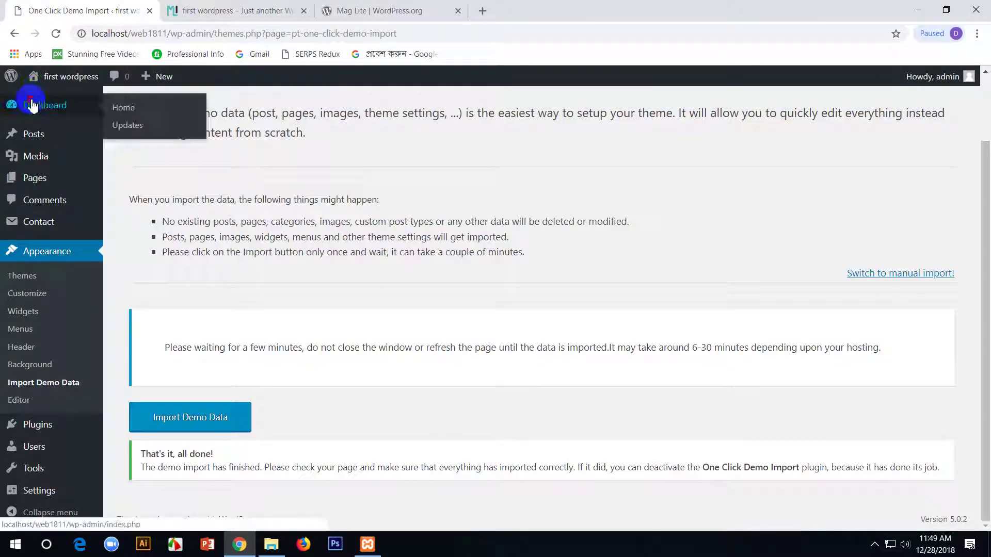
click(201, 9)
scroll(602, 343, down, 10)
scroll(685, 438, up, 5)
scroll(686, 438, up, 5)
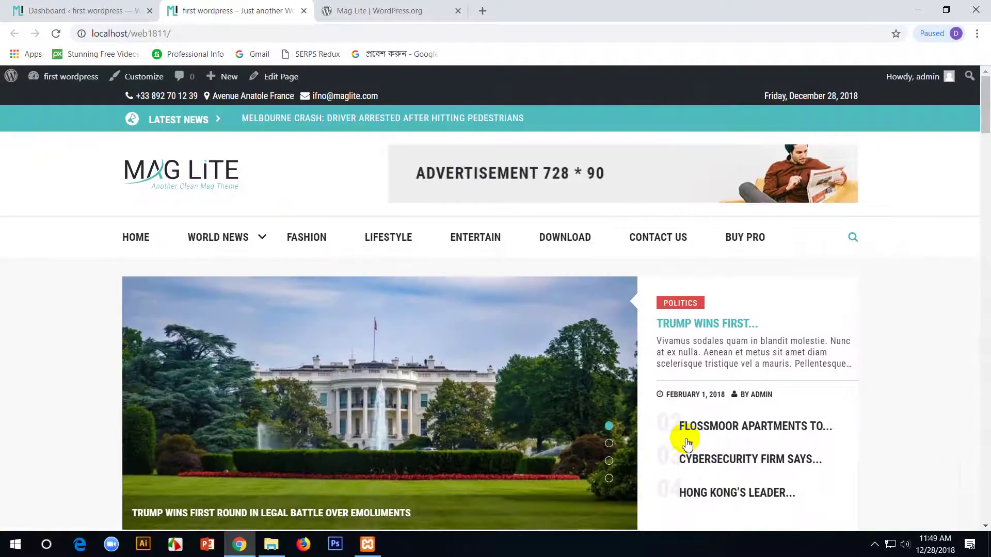
click(874, 545)
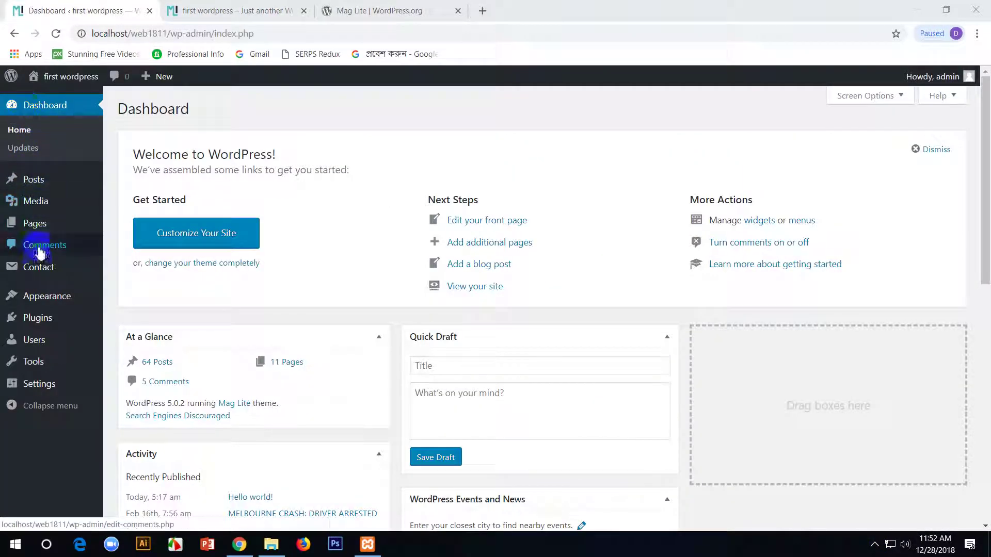
mouse_move(62, 302)
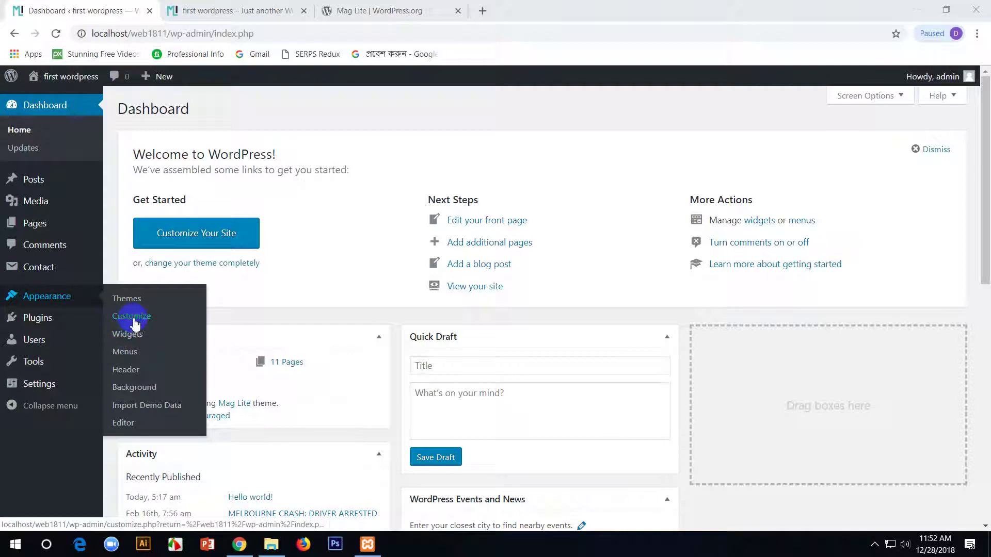
click(133, 317)
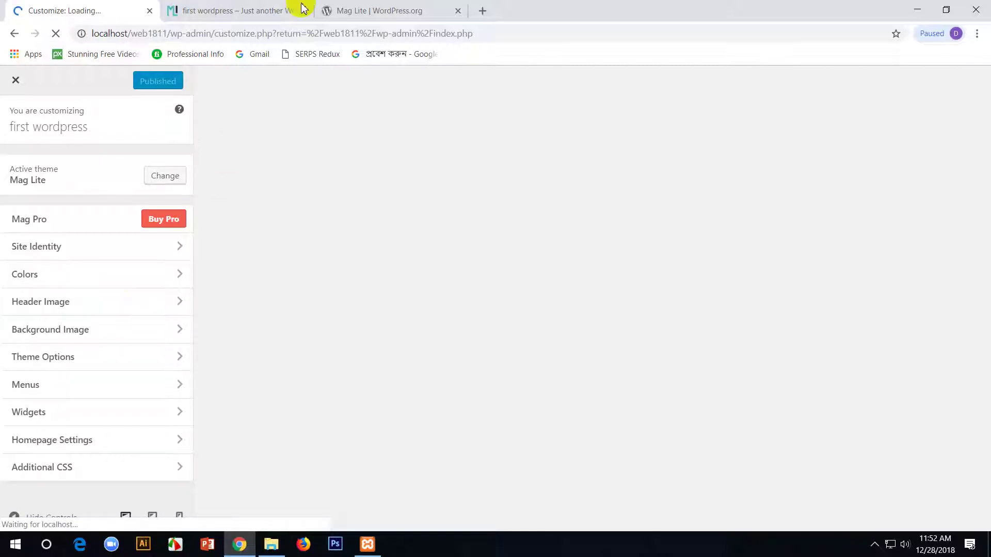
click(352, 7)
middle_click(352, 5)
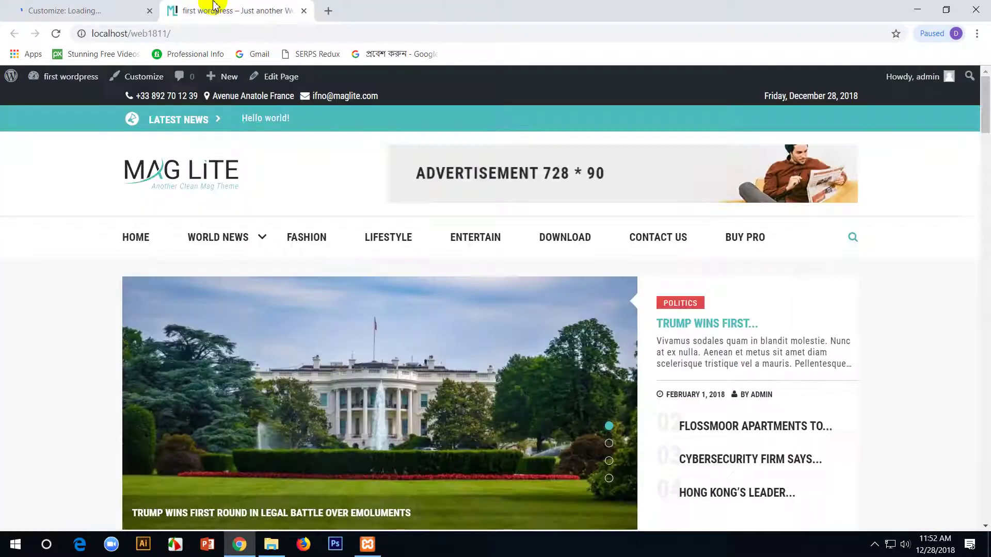
click(64, 9)
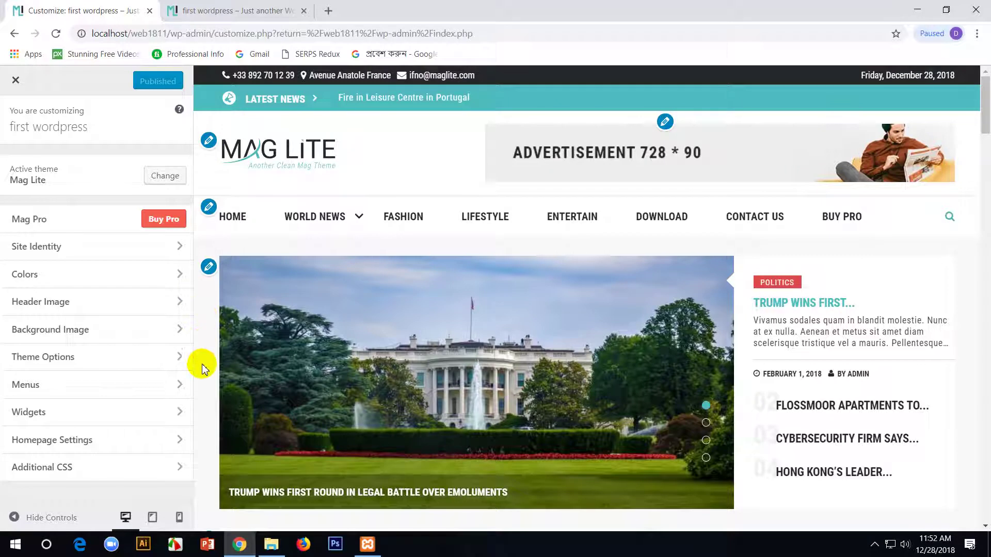
mouse_move(314, 249)
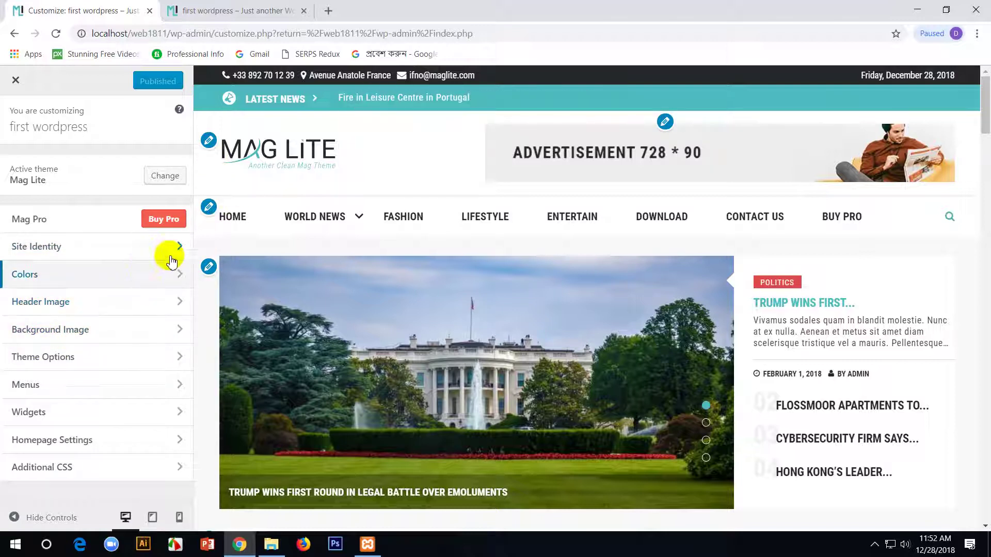
- Replace the site logo with the MARVEL image from the Media Library
click(208, 140)
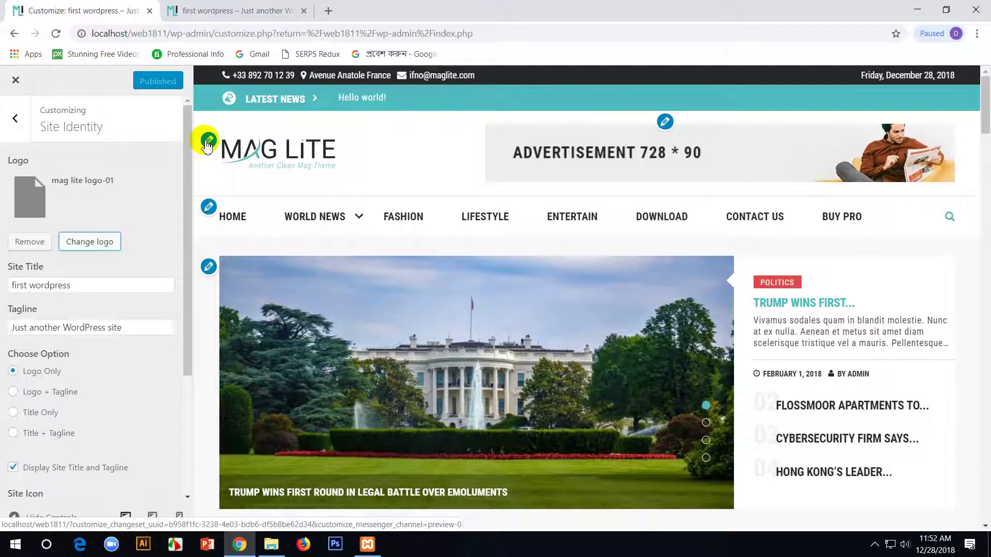
click(90, 242)
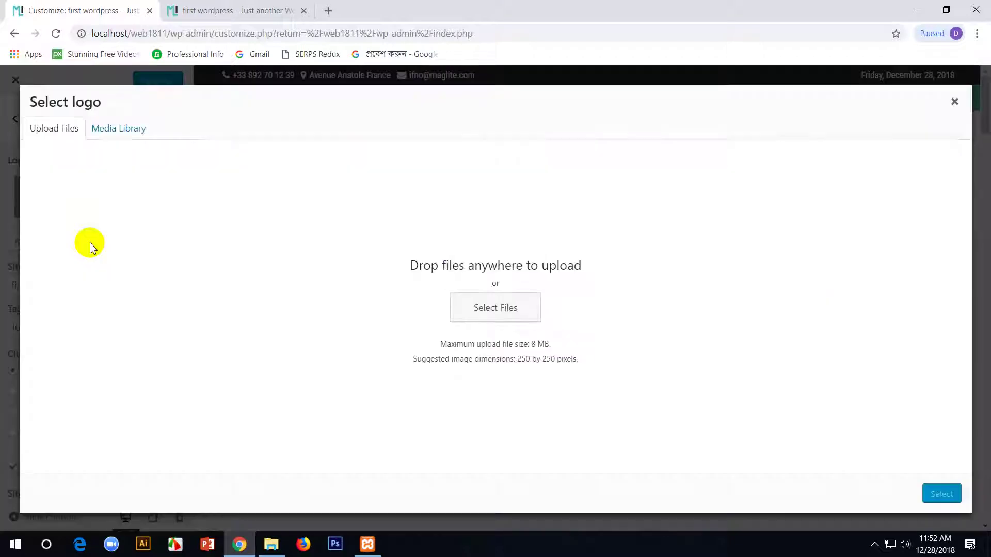
click(503, 304)
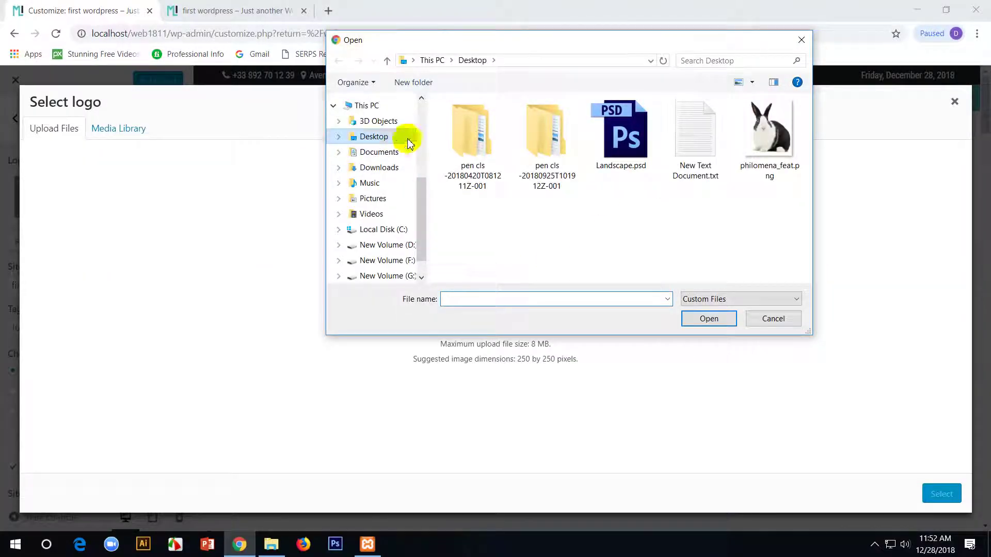
click(754, 317)
click(124, 130)
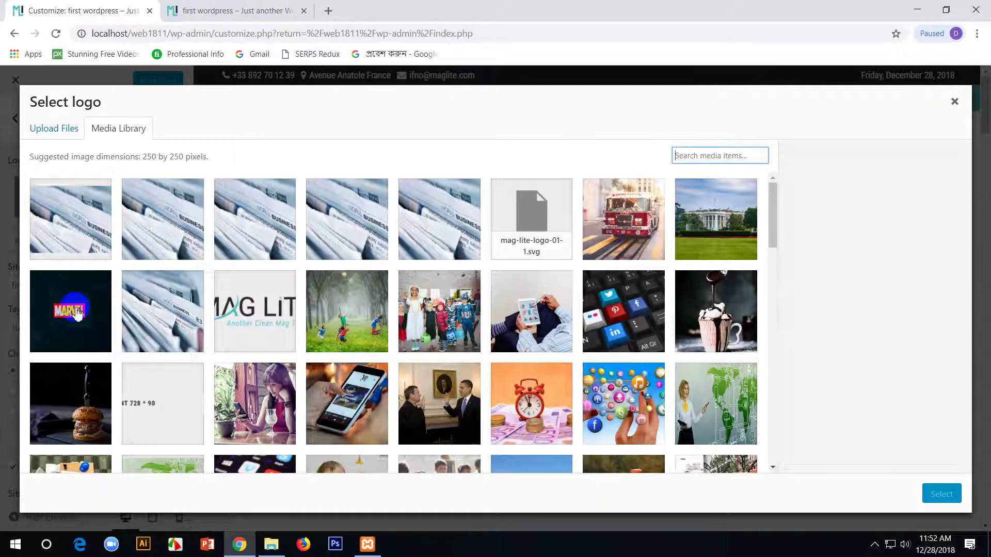
click(77, 313)
click(942, 494)
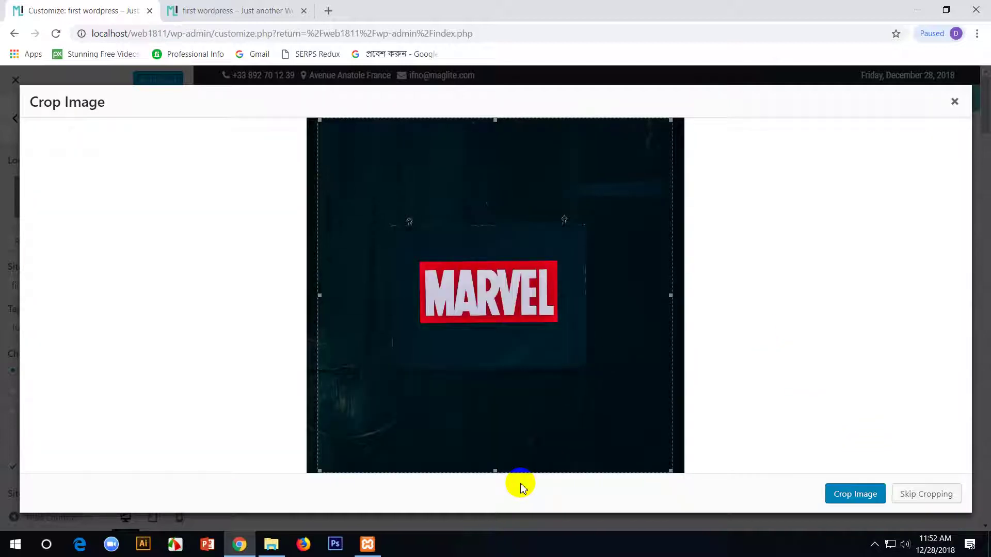
- Crop the MARVEL image tightly around the logo on all four sides
drag(495, 470, 495, 318)
drag(494, 119, 490, 268)
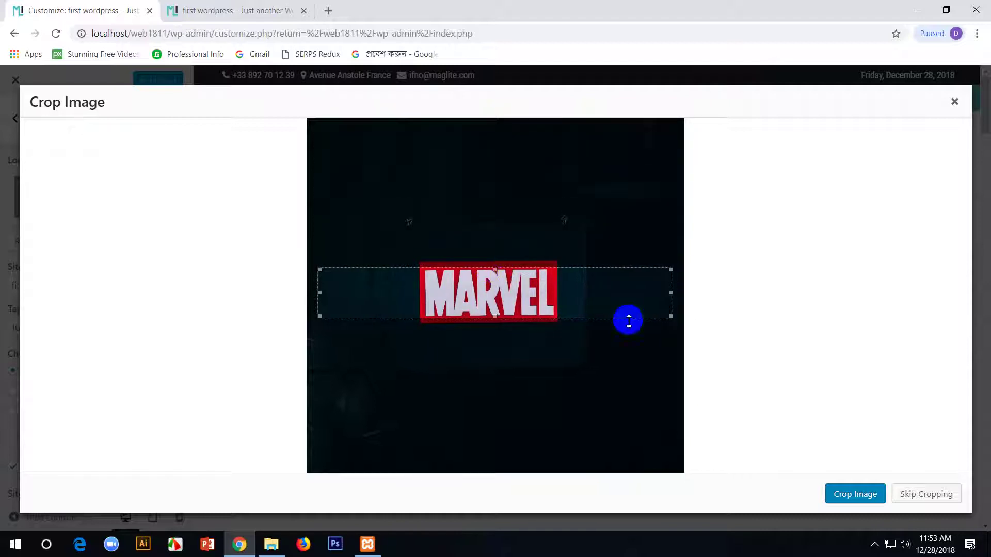
drag(668, 295, 556, 289)
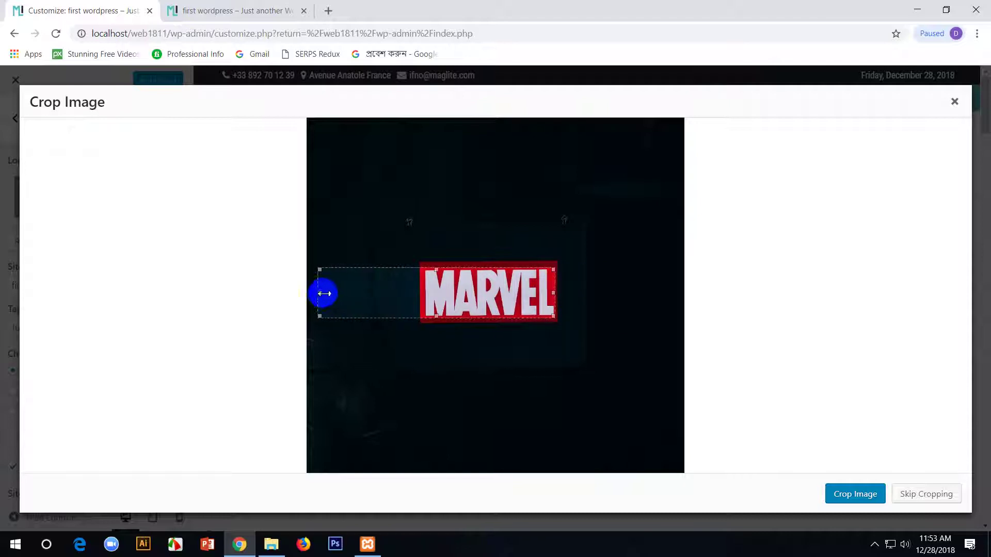
drag(322, 293, 429, 296)
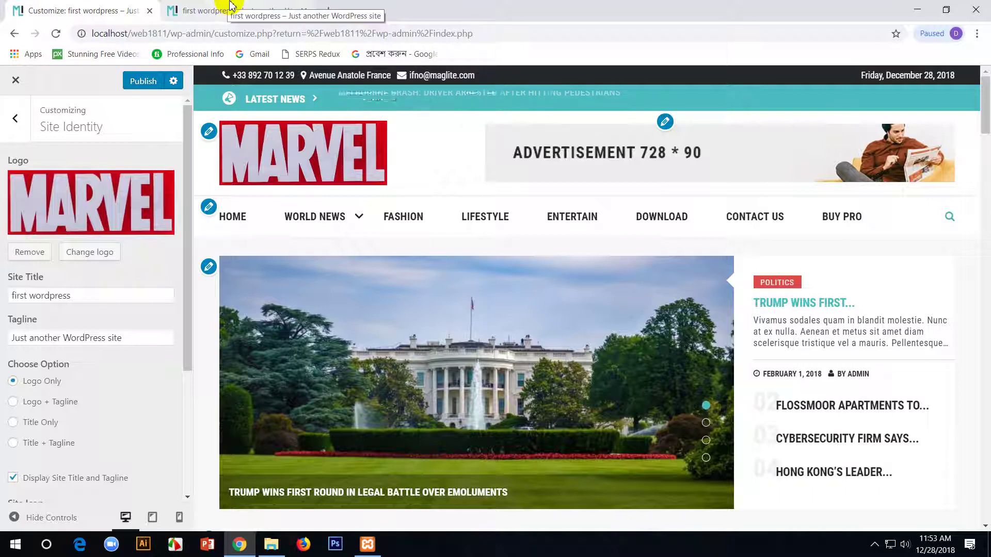
- Publish the new logo and reload the live site to check it
click(142, 82)
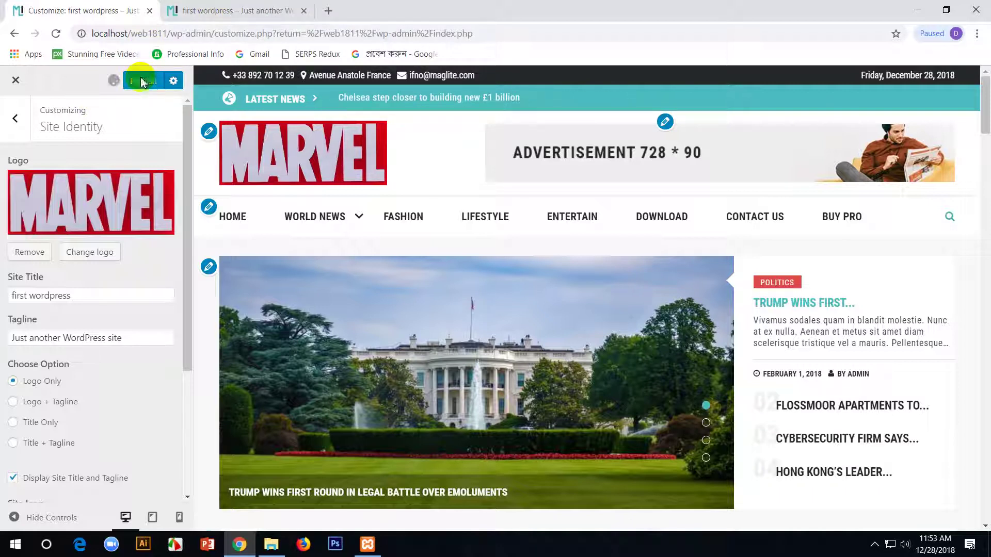
click(253, 5)
key(F5)
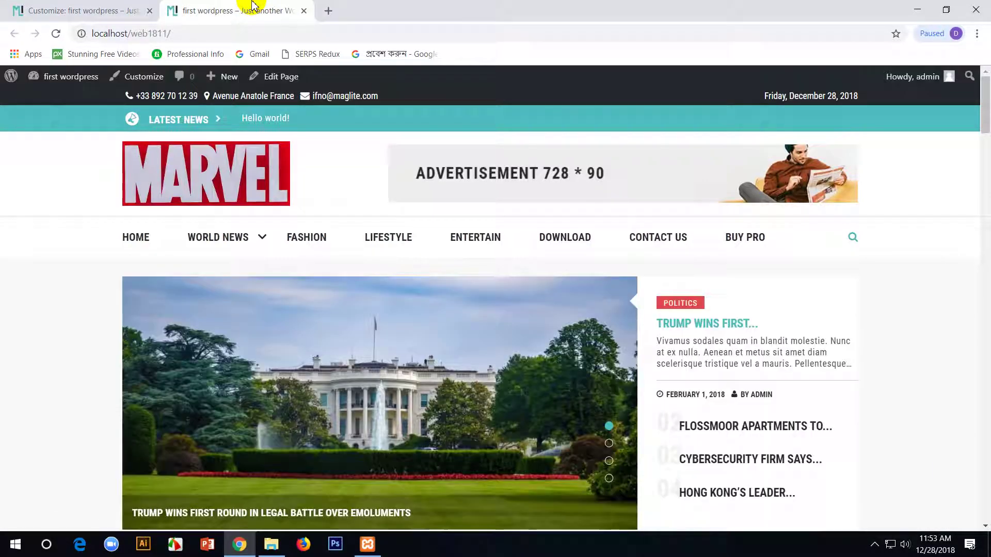
- Back in the Customizer, step through the home slider's second, third and Hong Kong leader slides
click(71, 7)
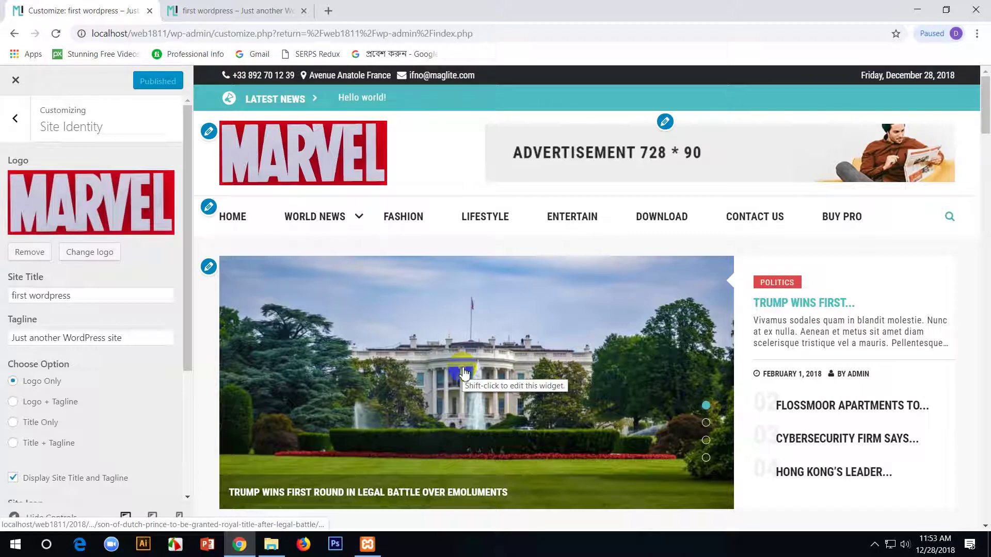
scroll(239, 224, down, 1)
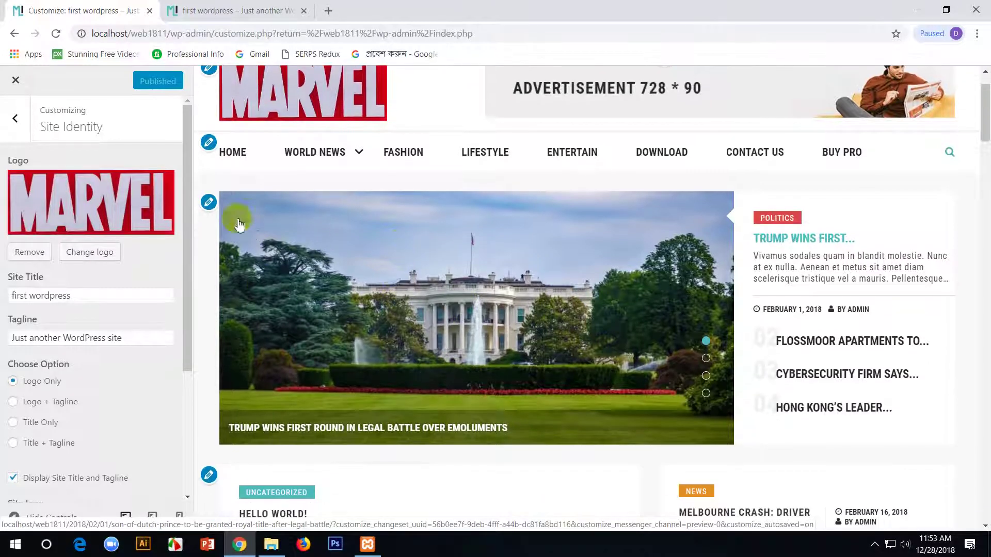
click(703, 365)
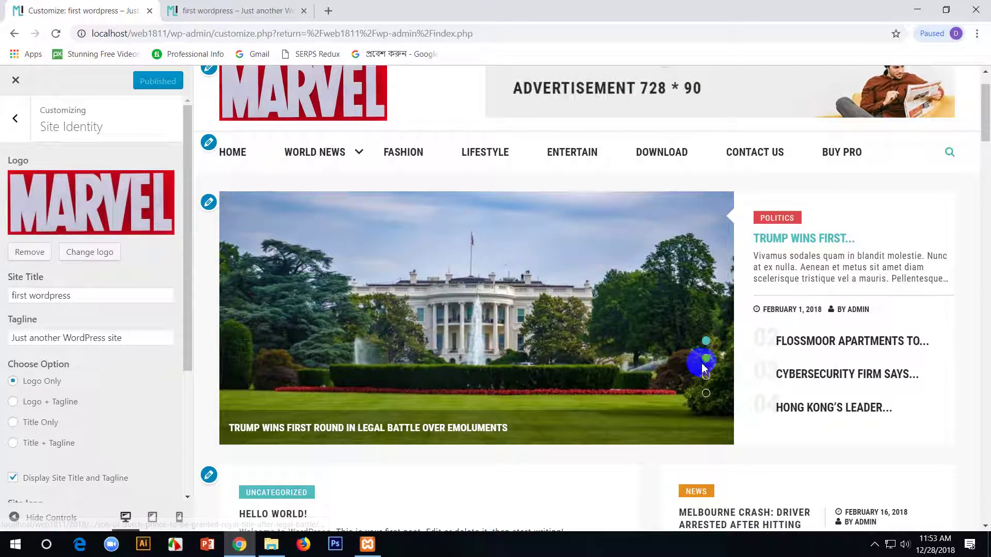
click(707, 381)
click(707, 392)
click(509, 292)
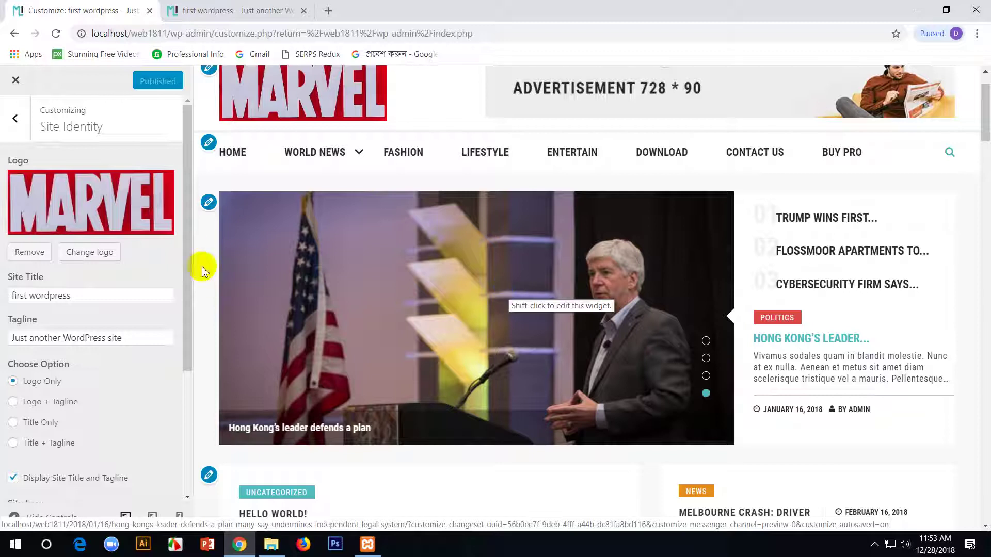
- In the Home Slider widget, try Choose Number values of 2 and then 5 Politics posts
click(209, 202)
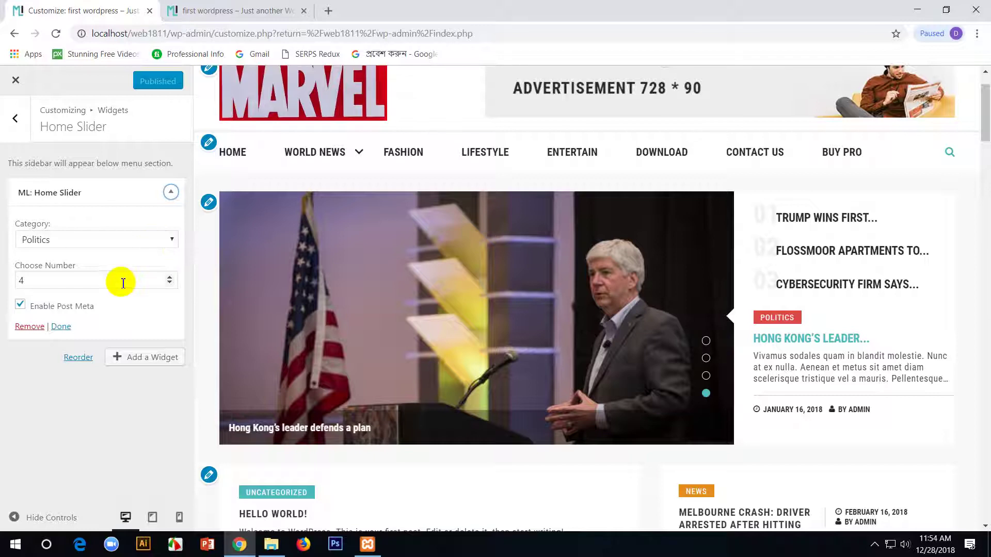
drag(66, 280, 2, 287)
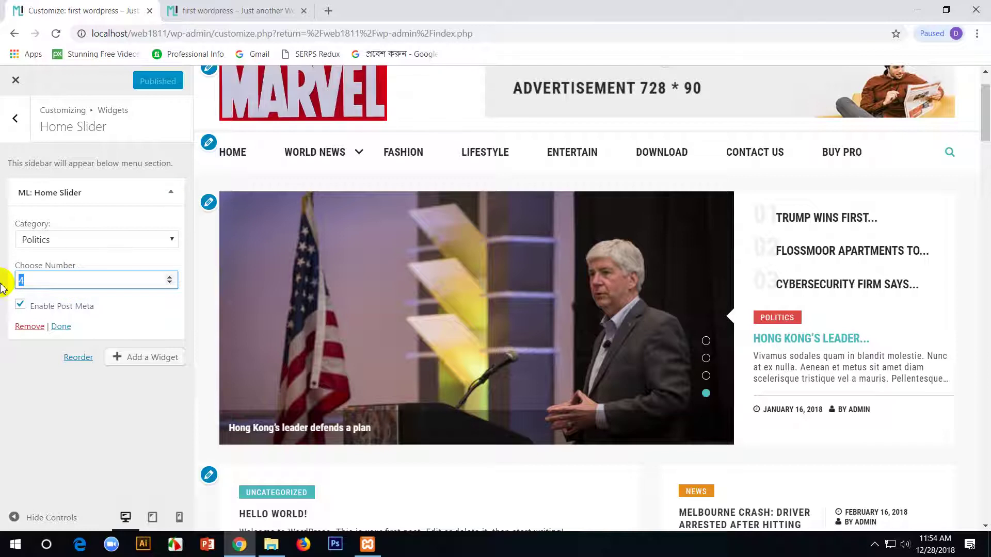
text(2)
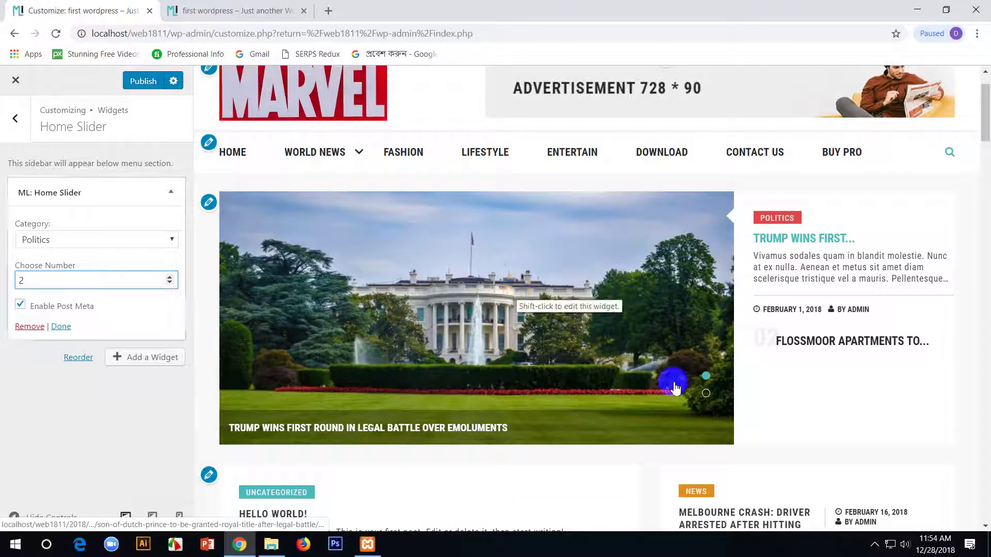
click(706, 395)
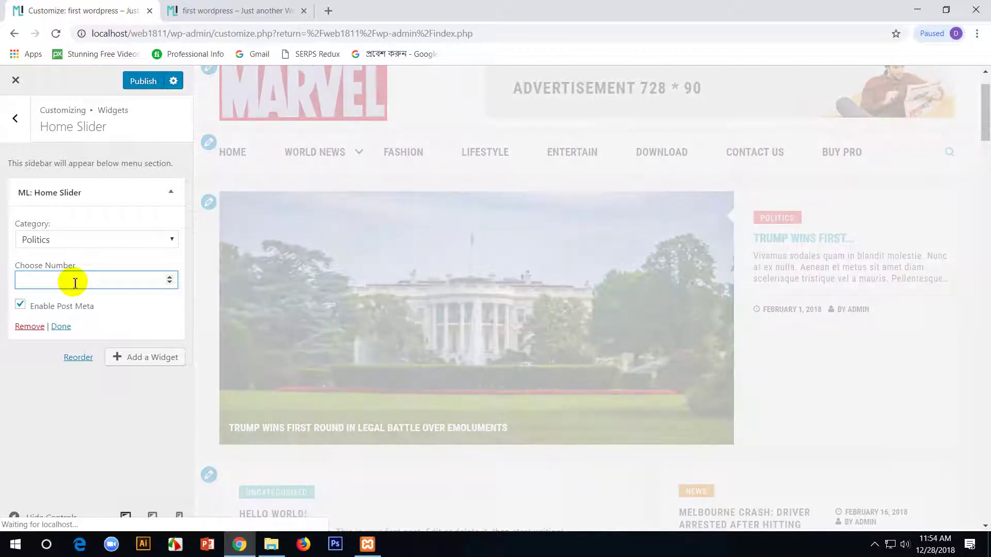
text(5)
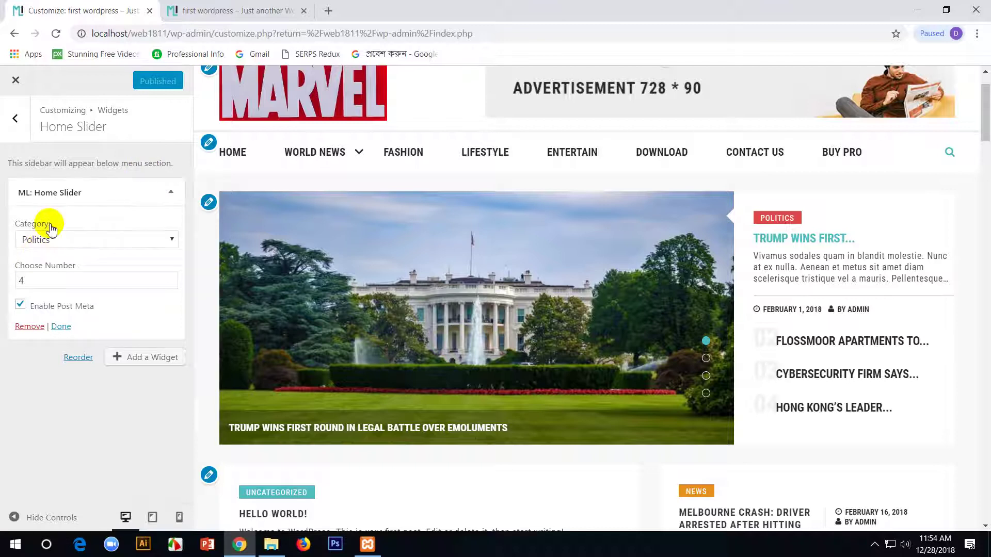
click(542, 319)
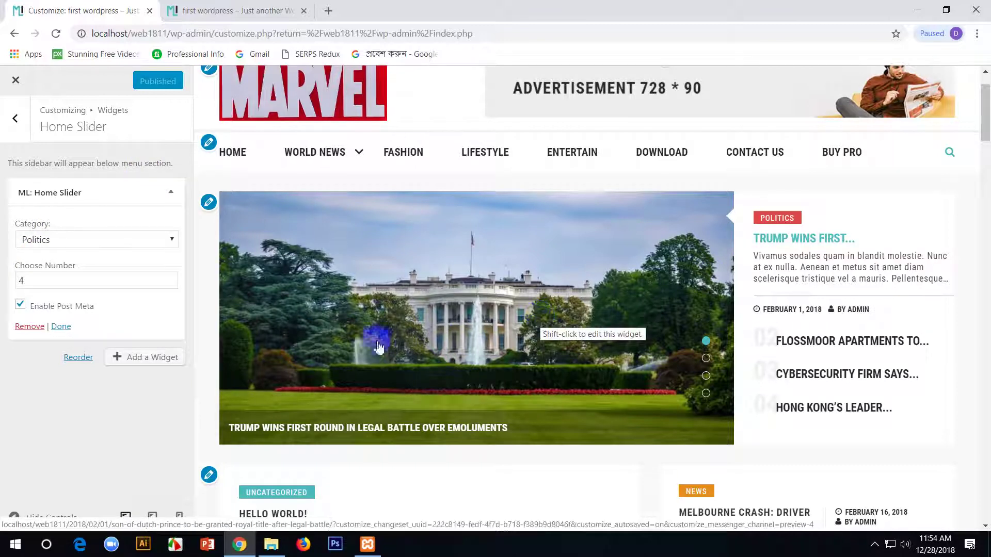
- Close the Customizer and open the TRUMP WINS FIRST ROUND post from All Posts
click(23, 82)
mouse_move(98, 223)
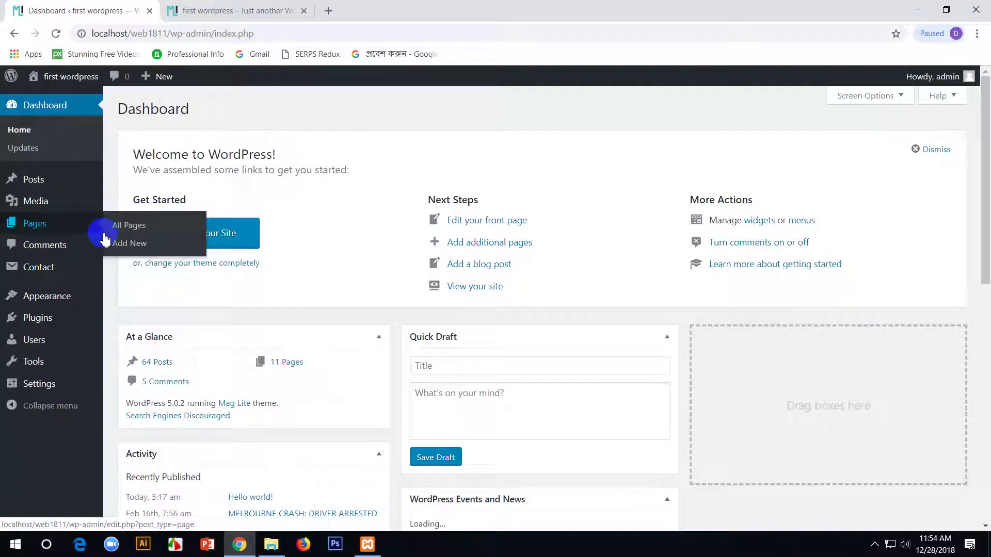
mouse_move(33, 185)
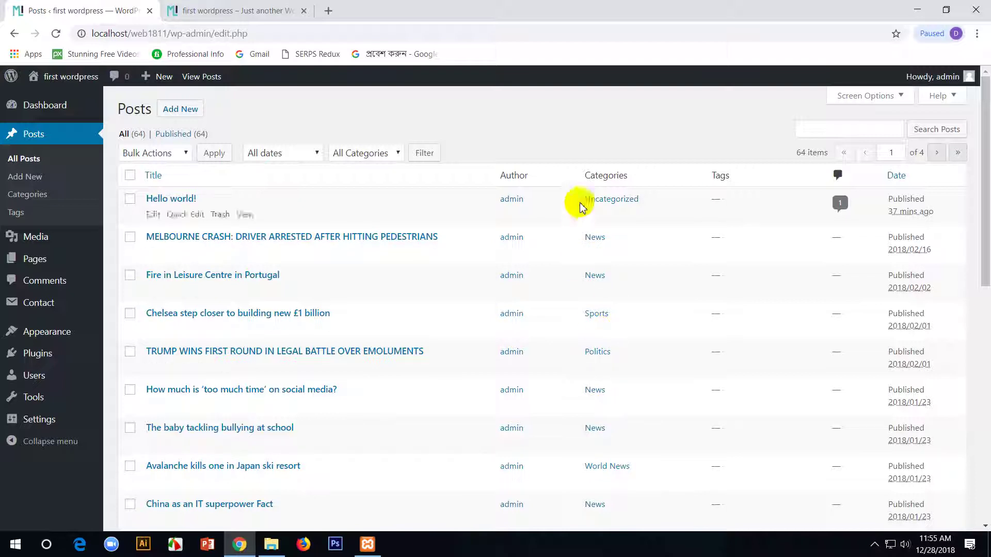
scroll(611, 439, down, 3)
scroll(612, 449, up, 3)
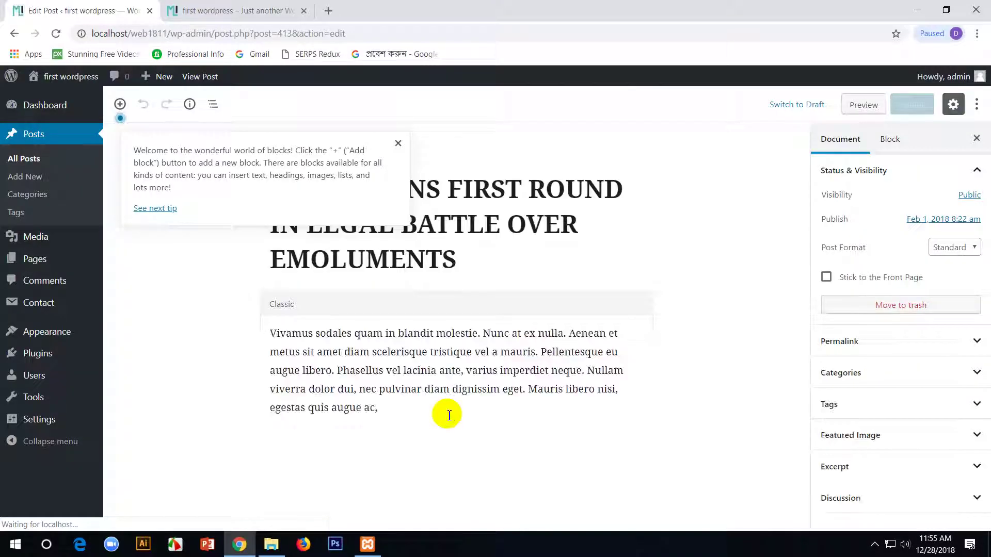
- Dismiss the editor welcome tip and delete the post's entire title
click(399, 143)
click(366, 231)
drag(503, 258, 277, 144)
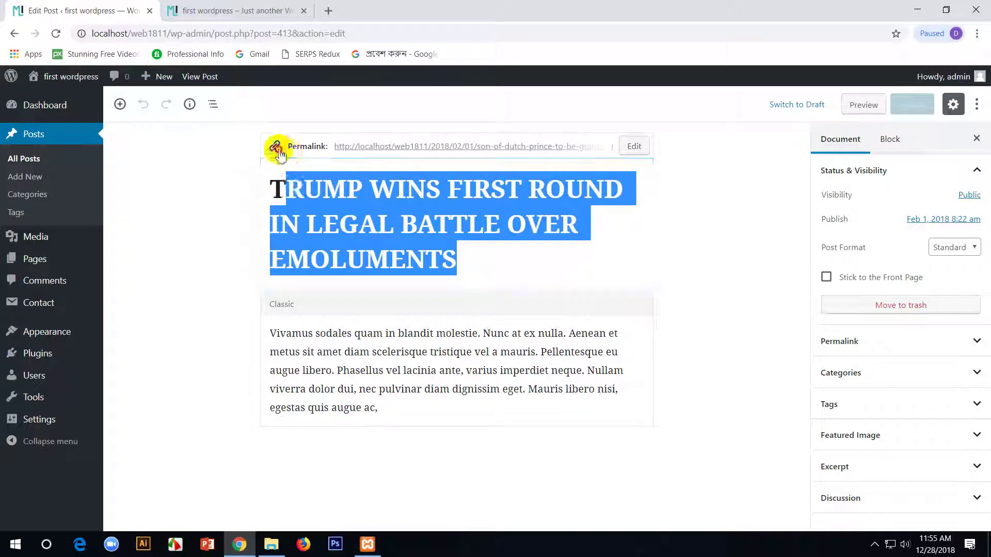
key(BackSpace)
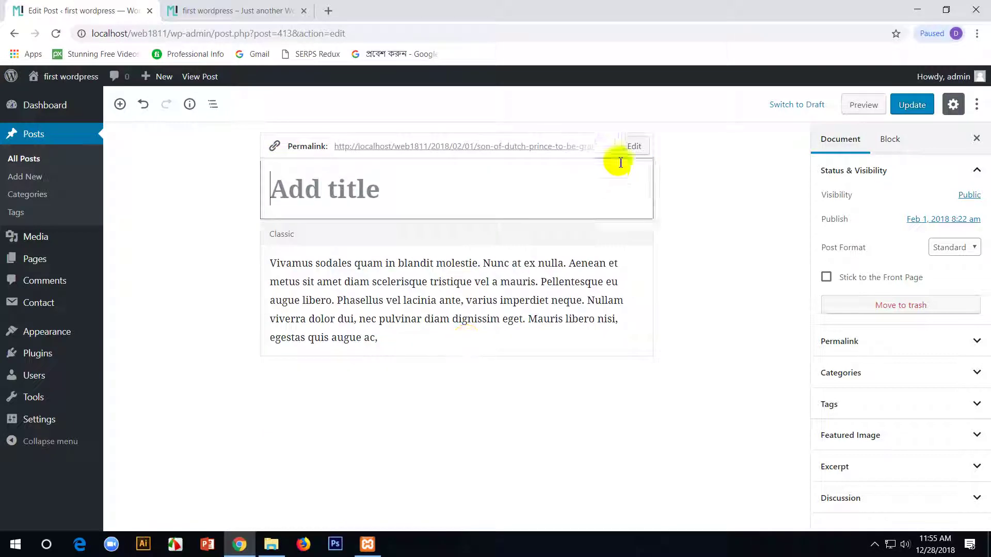
- Search for bdnews in a new tab and open the bangla.bdnews24.com election article
click(328, 11)
text(b)
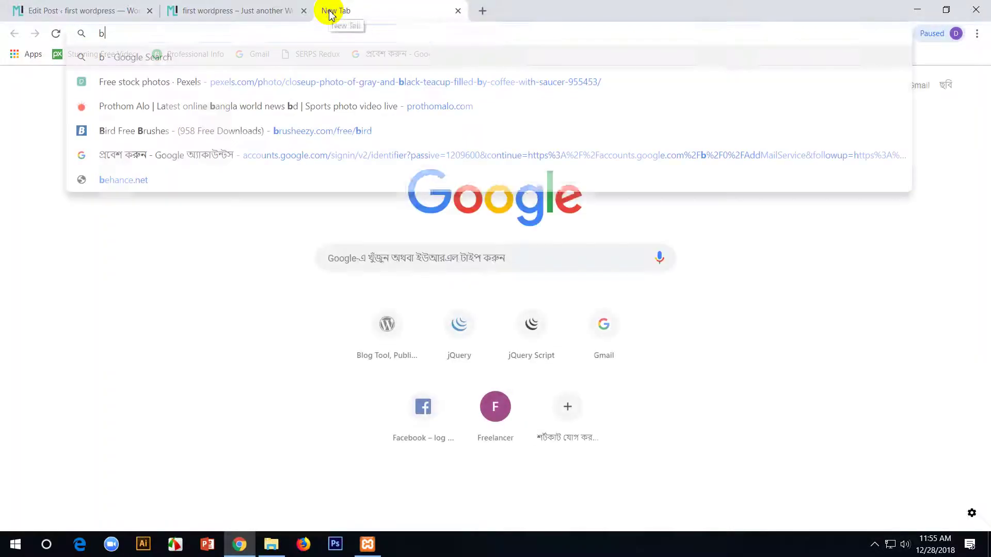
text(dnews)
key(Down)
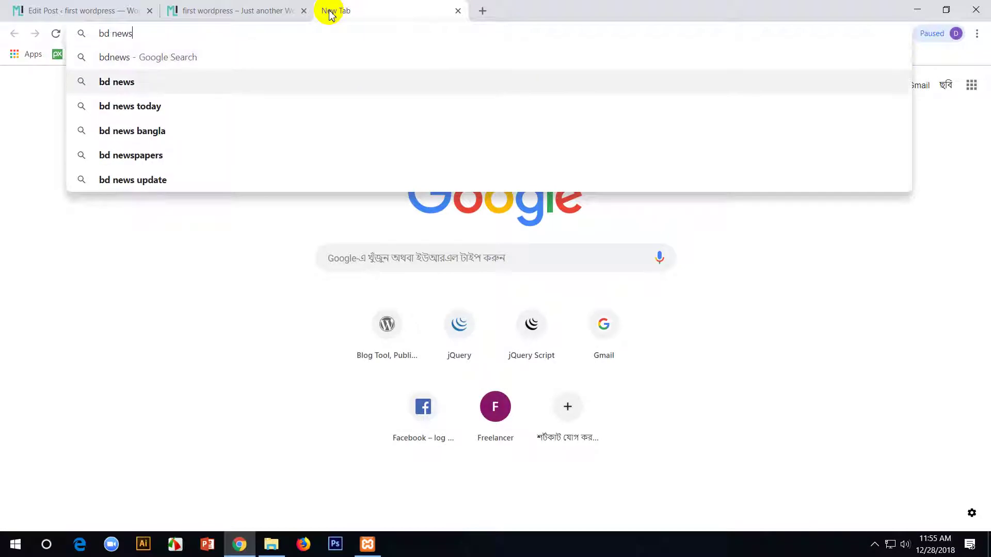
key(Return)
click(129, 189)
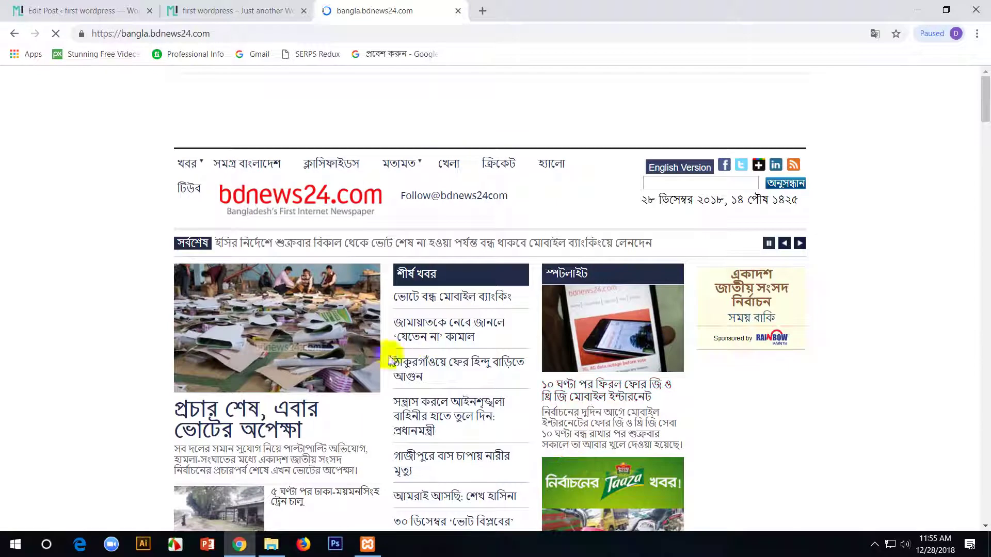
click(230, 430)
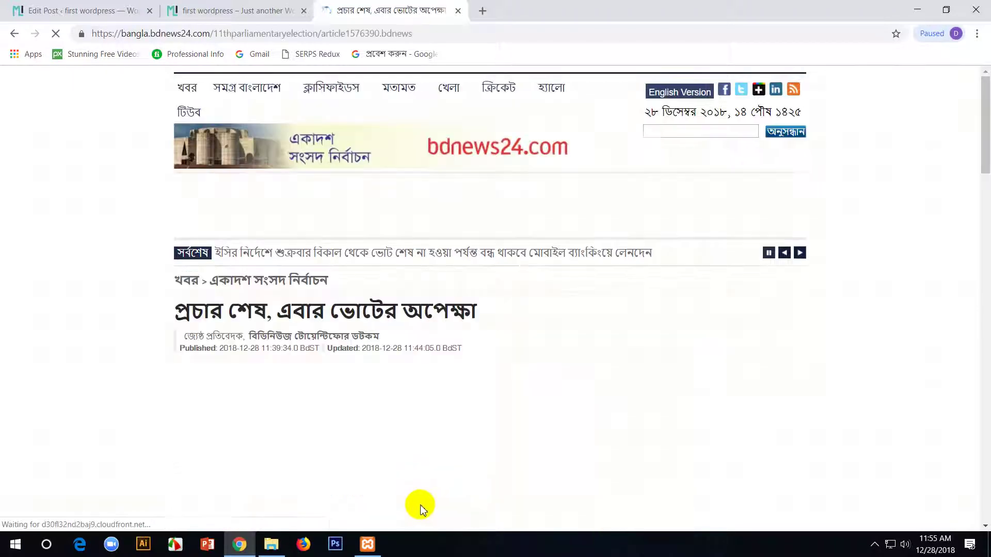
scroll(411, 395, down, 2)
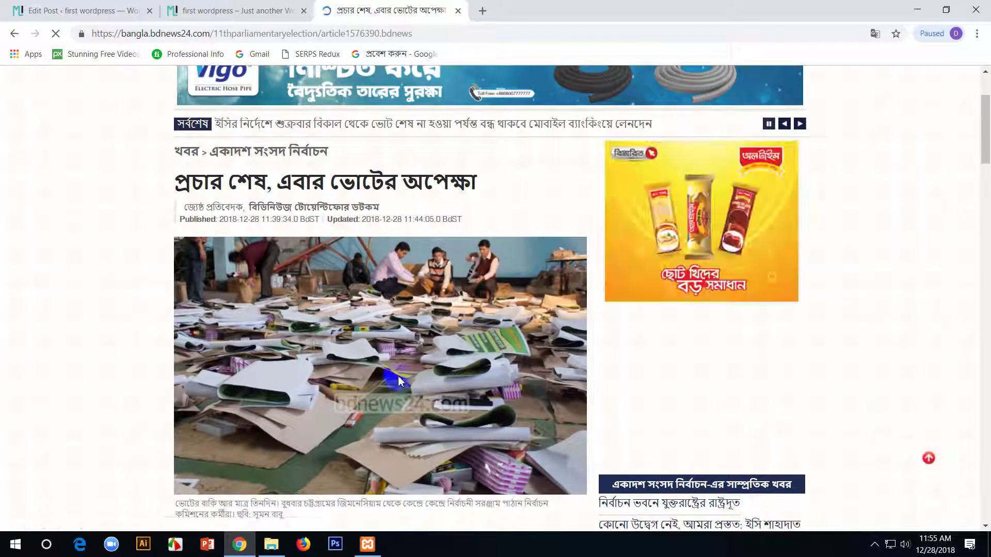
- Save the article photo to the Desktop as Election-Tools-Chittagong-261218-8.jpg and select the headline
right_click(402, 358)
click(430, 383)
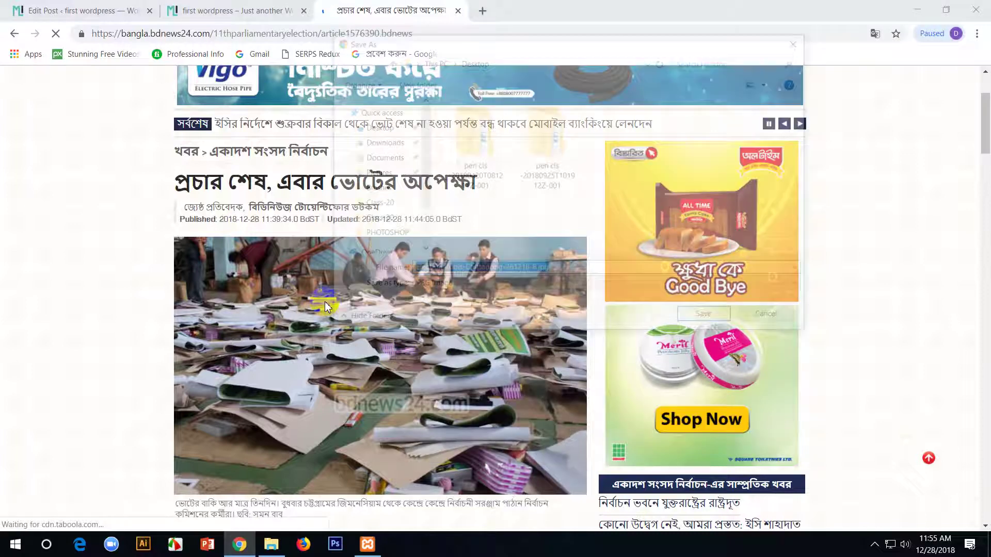
click(377, 139)
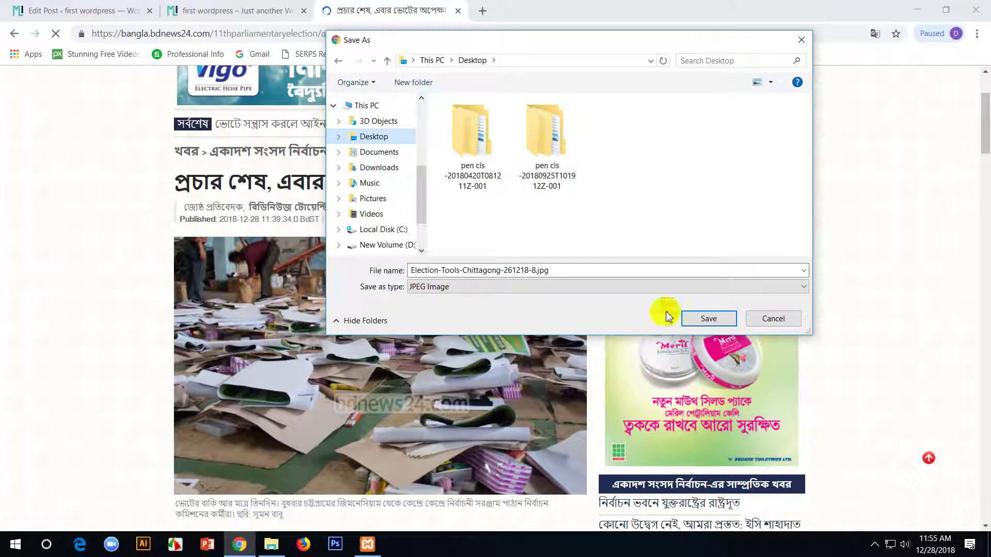
click(709, 318)
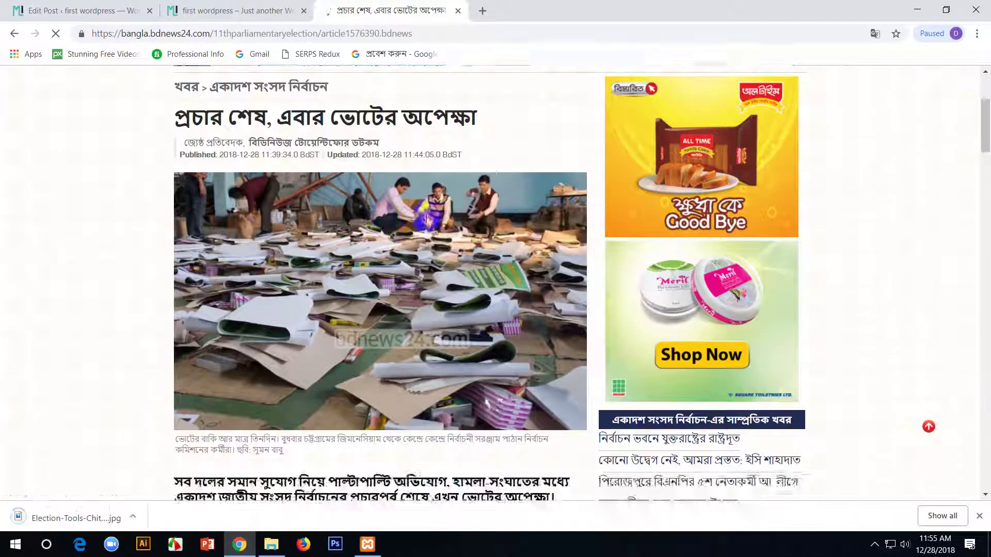
scroll(481, 218, up, 1)
drag(474, 246, 532, 261)
key(ctrl+c)
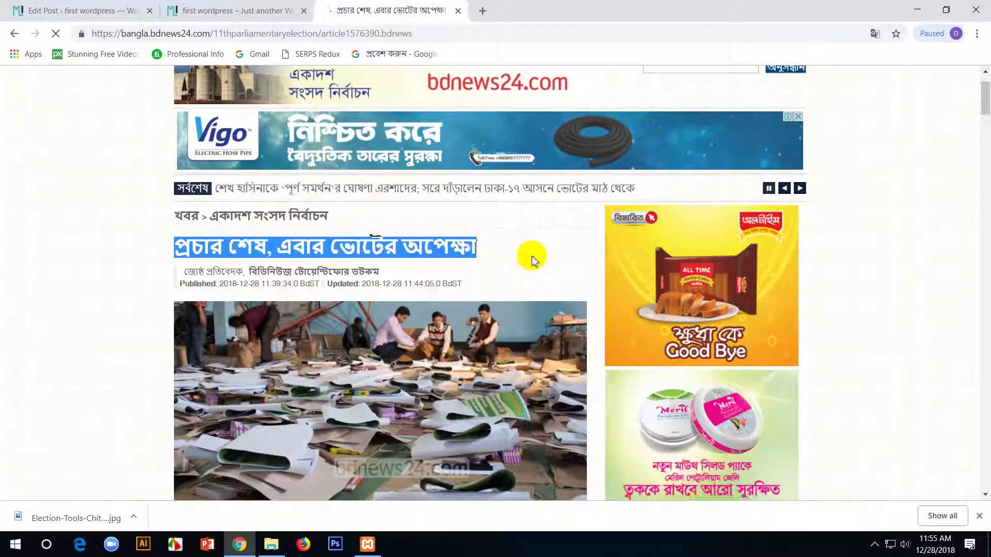
- Paste the Bengali election headline as the post title
click(261, 10)
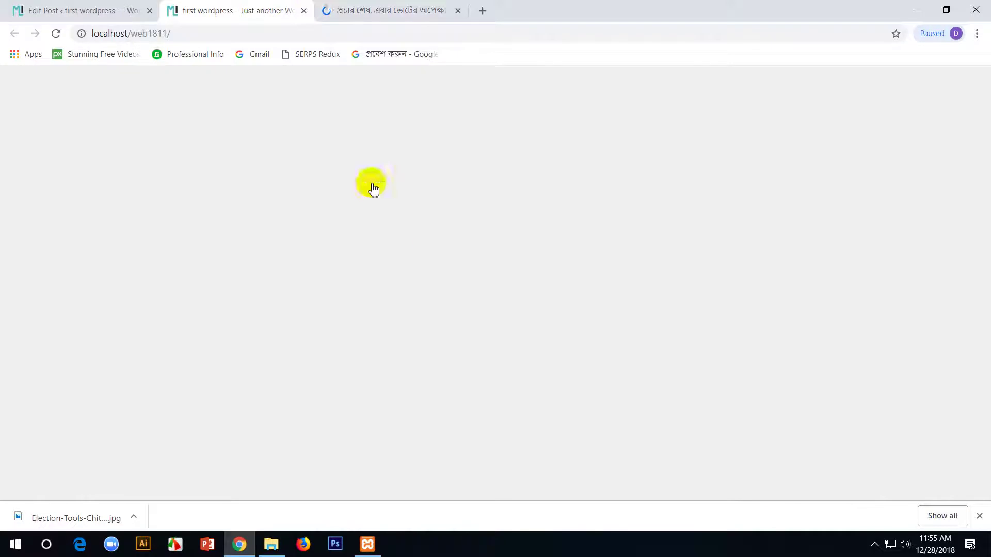
click(14, 10)
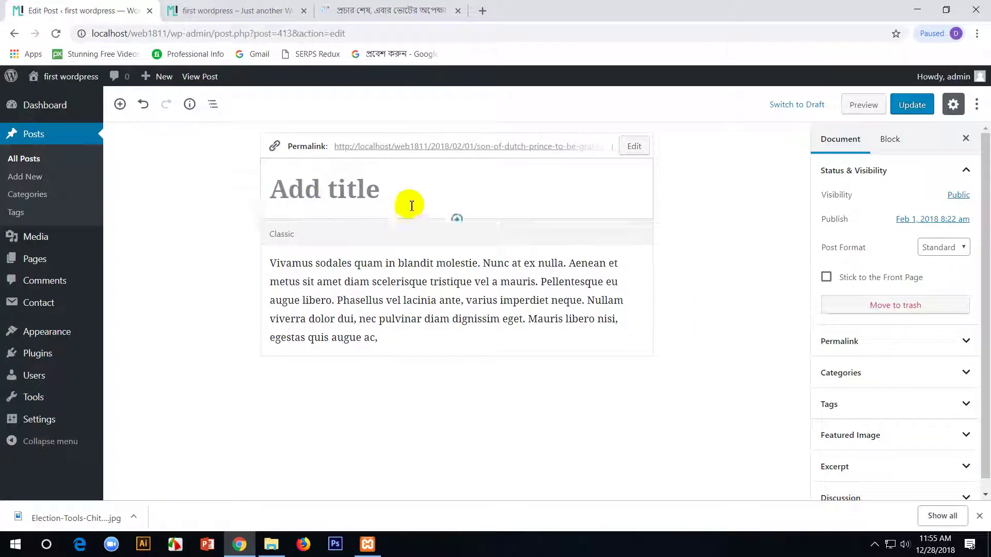
key(ctrl+v)
- Copy the article's first four Bengali paragraphs and paste them over the placeholder body text
click(232, 10)
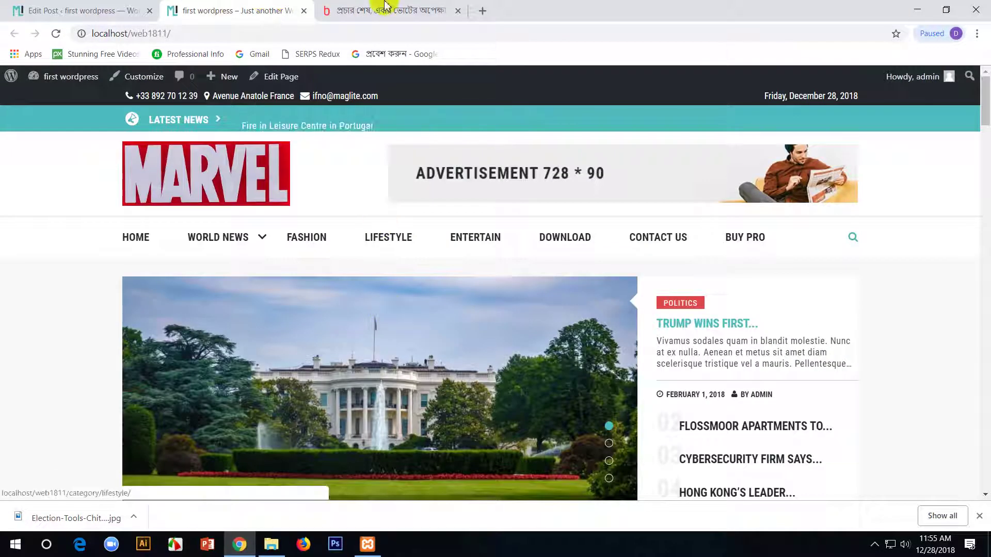
click(380, 9)
scroll(377, 314, down, 10)
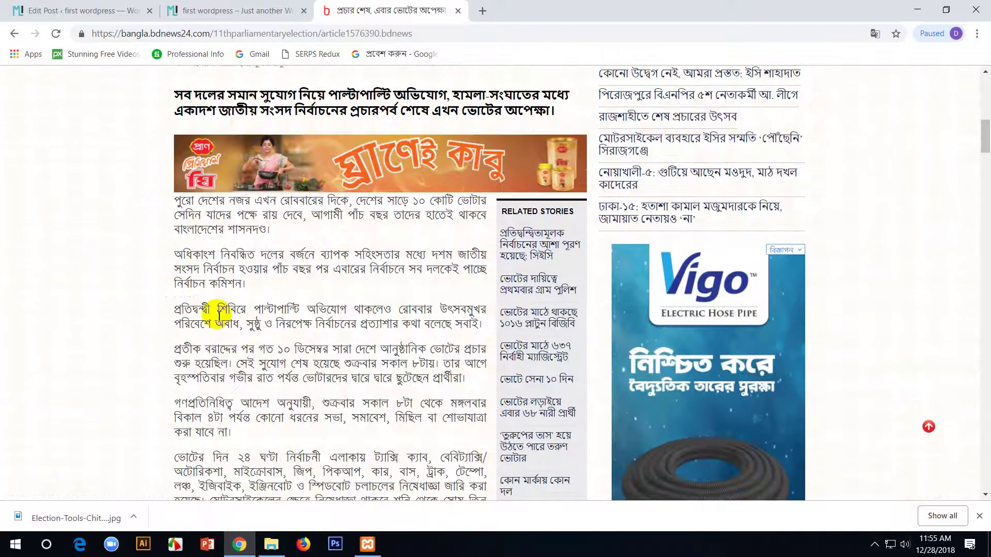
drag(182, 206, 290, 242)
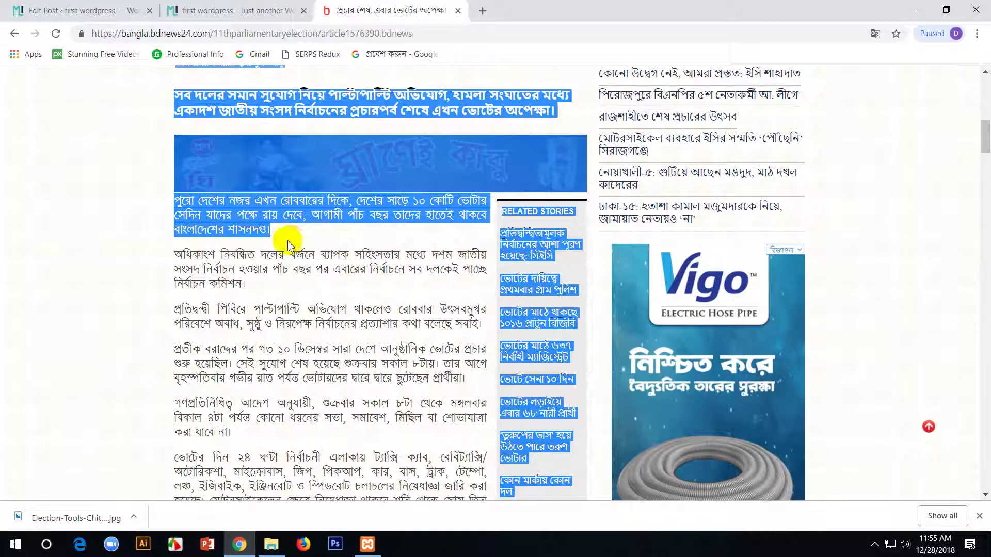
click(180, 200)
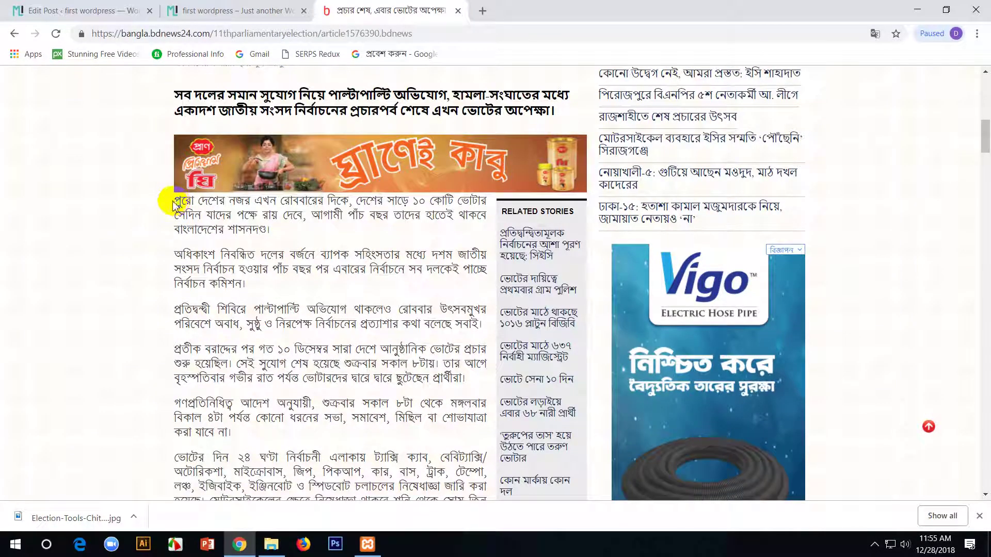
drag(175, 203, 457, 375)
key(ctrl+c)
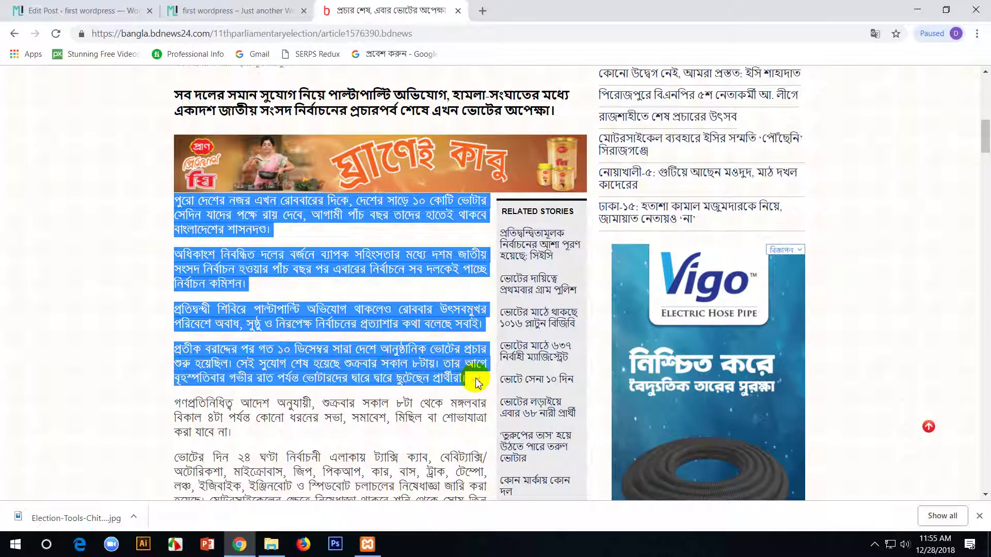
click(112, 10)
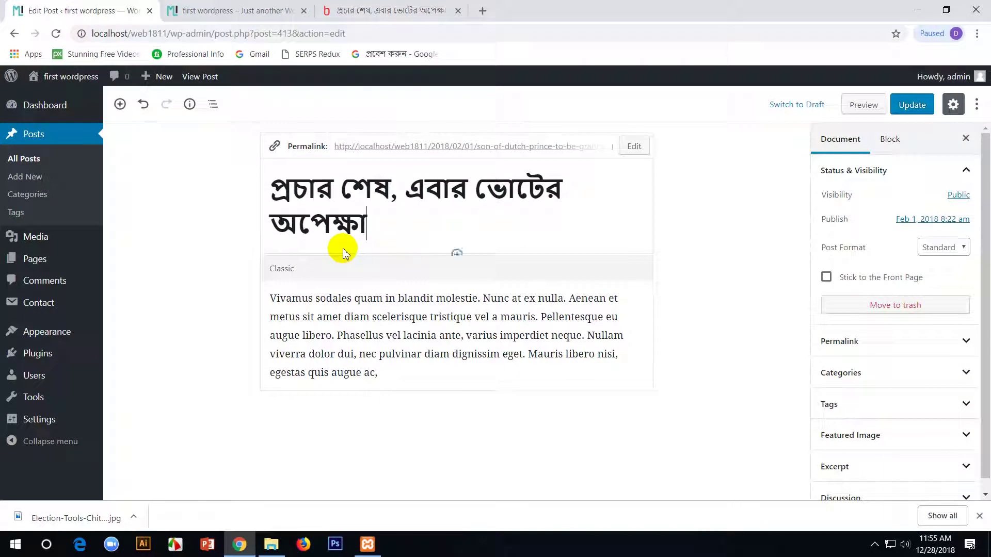
click(451, 380)
key(ctrl+a)
key(ctrl+v)
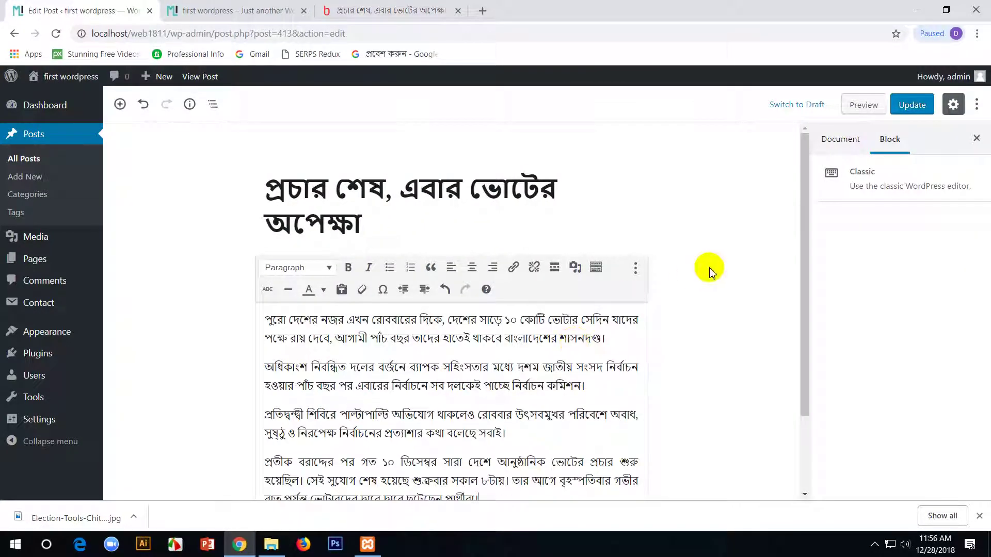
- Open the post's Featured Image settings to replace the White House picture
click(709, 270)
scroll(390, 222, down, 2)
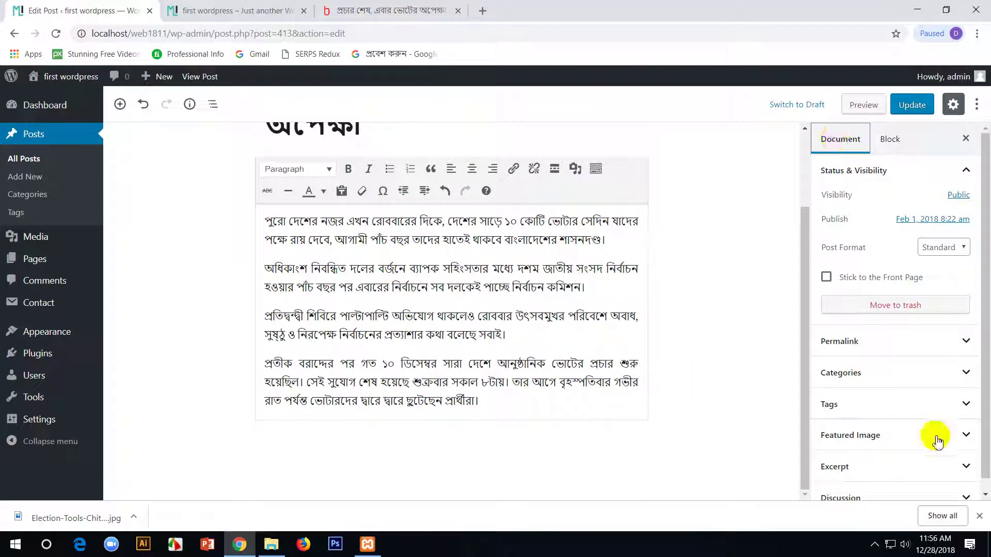
scroll(921, 439, down, 1)
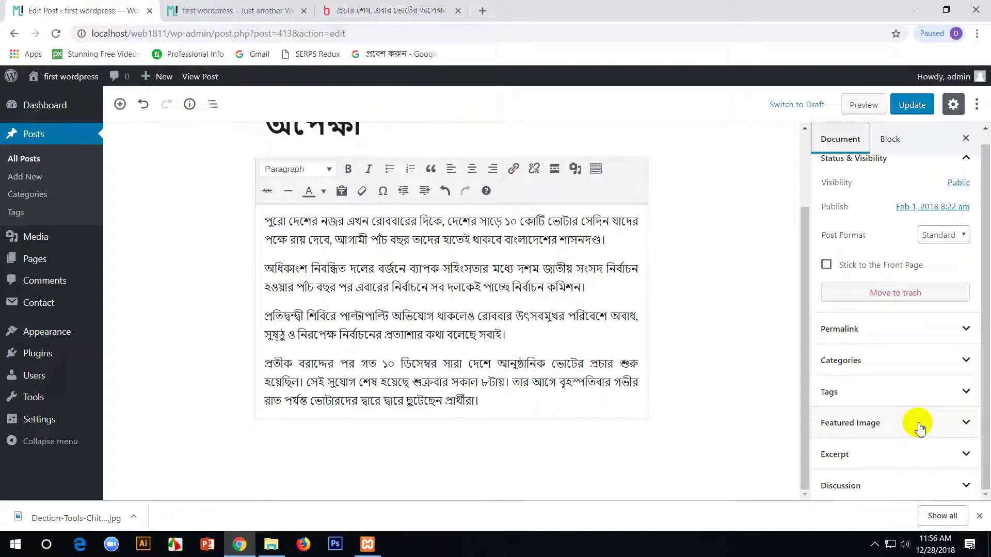
click(921, 427)
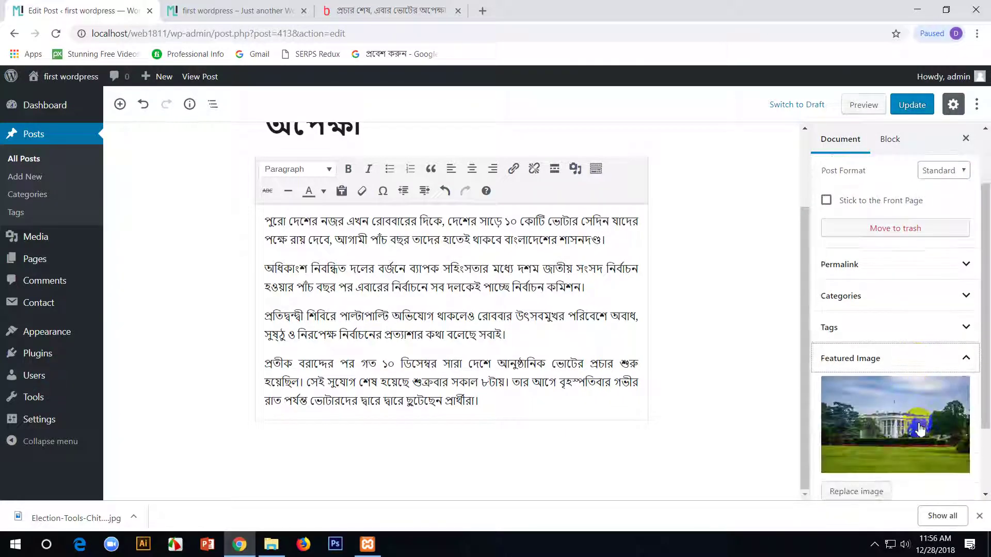
click(885, 340)
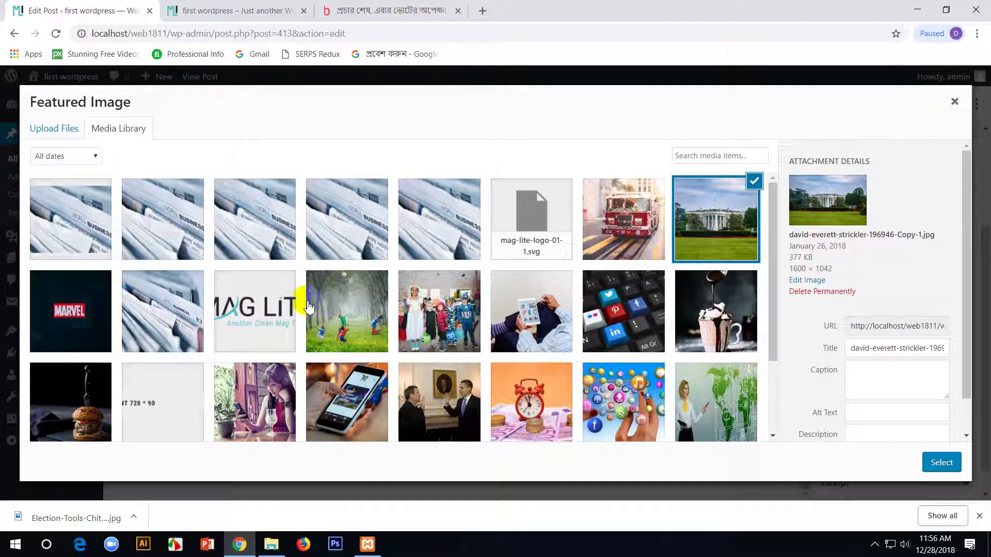
- Upload Election-Tools-Chittagong-261218-8.jpg, set it as the featured image, and update the post
click(66, 128)
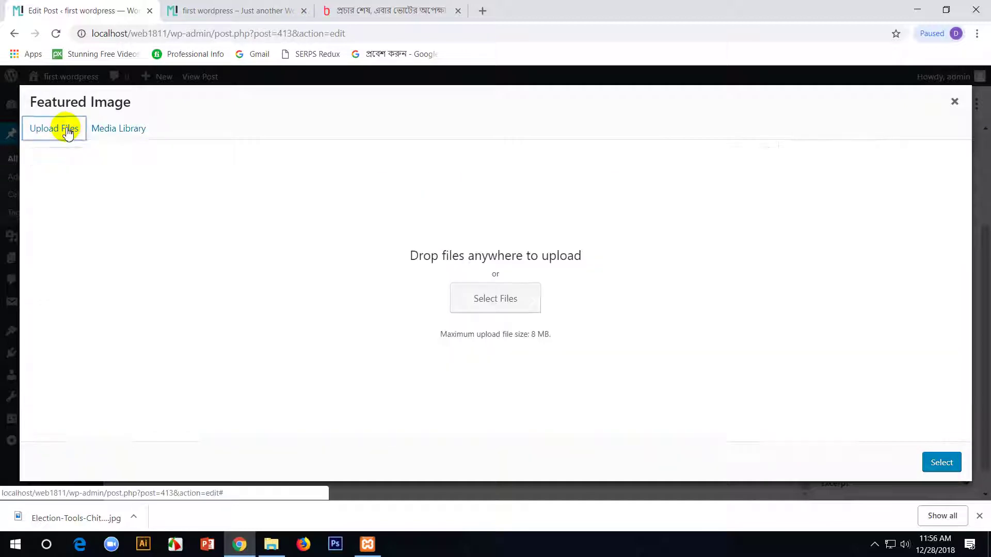
click(488, 298)
click(621, 139)
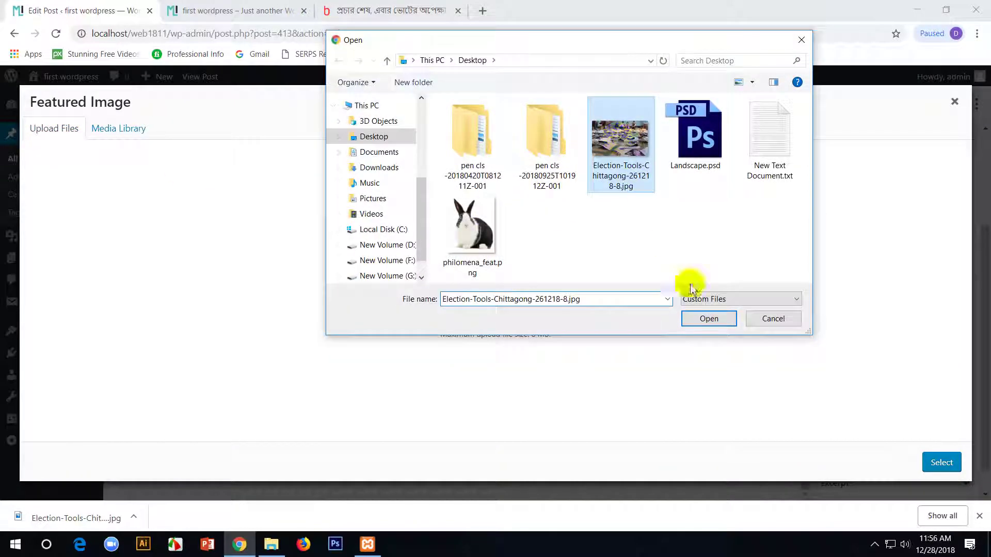
click(702, 322)
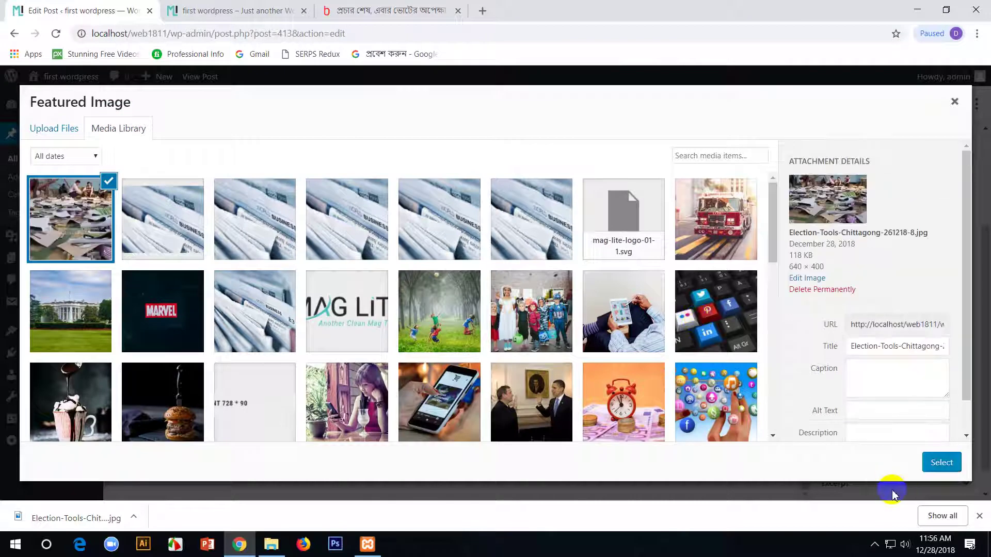
click(961, 463)
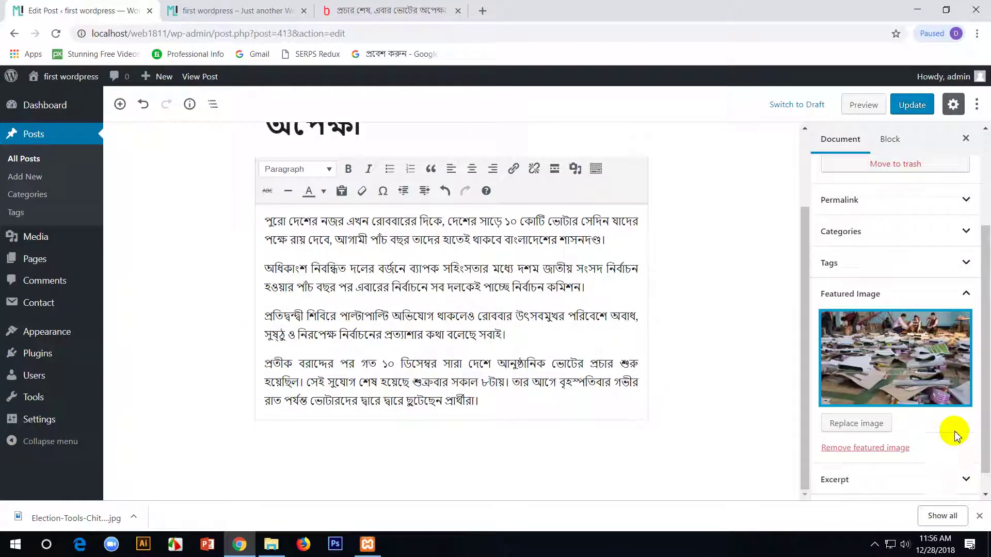
click(911, 105)
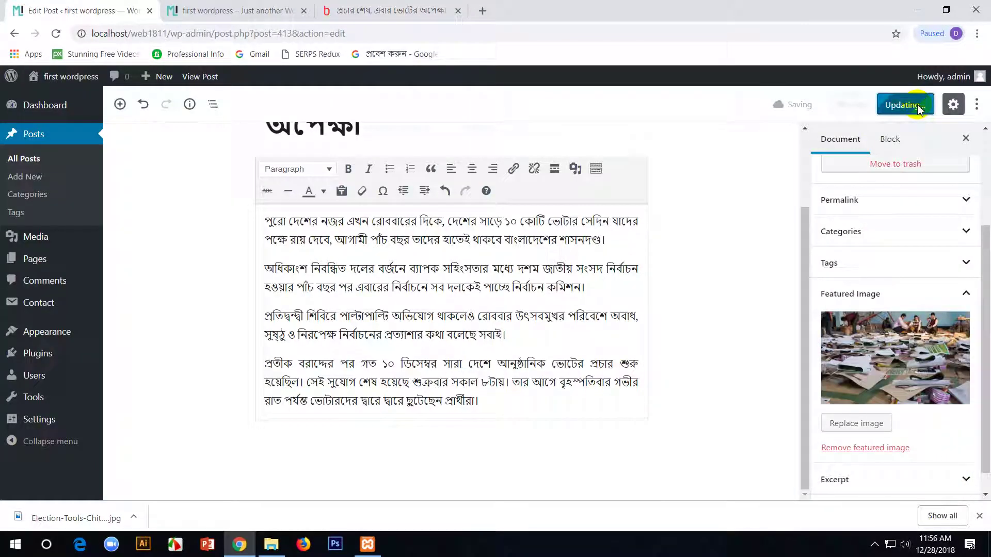
- Reload the front page to see the Bengali election post leading the Politics slider
click(274, 10)
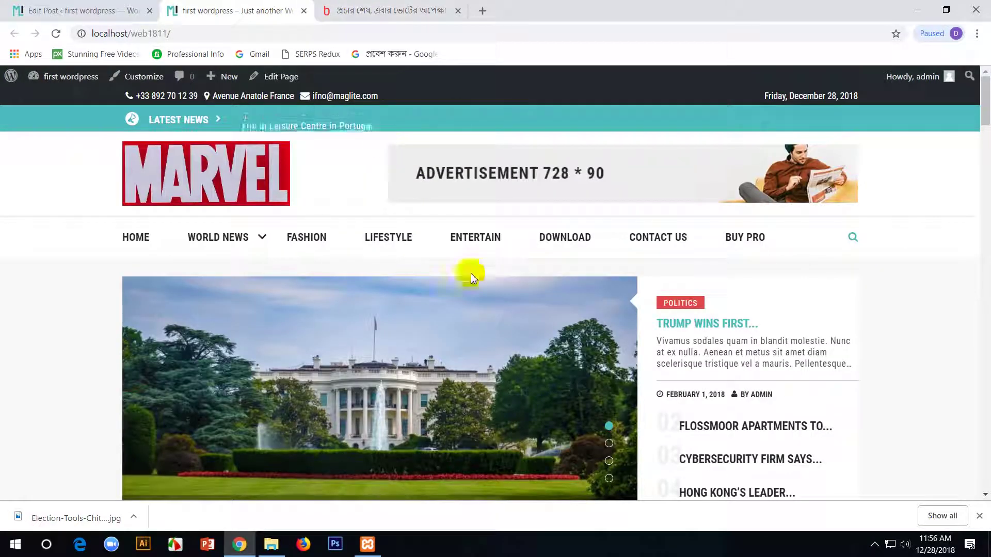
key(F5)
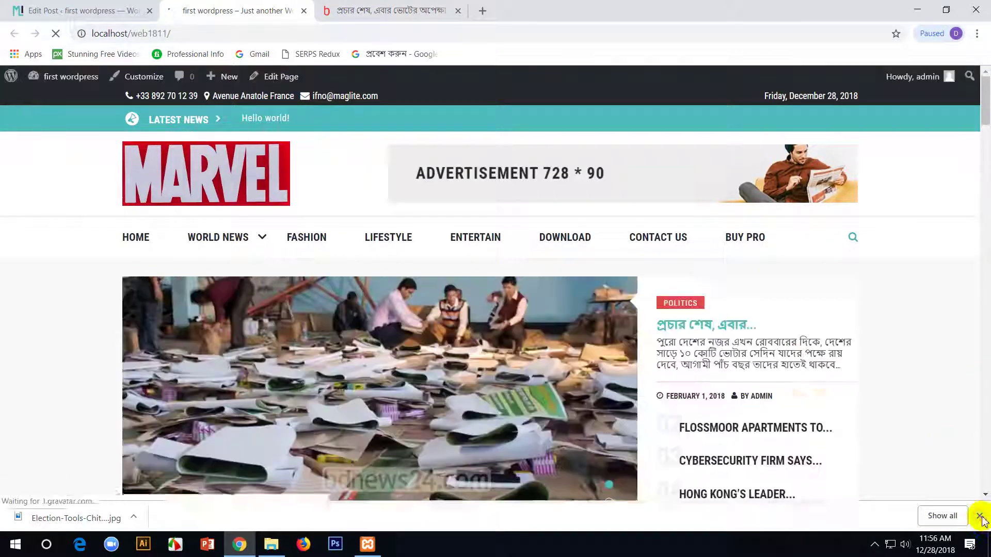
click(980, 515)
scroll(939, 255, down, 3)
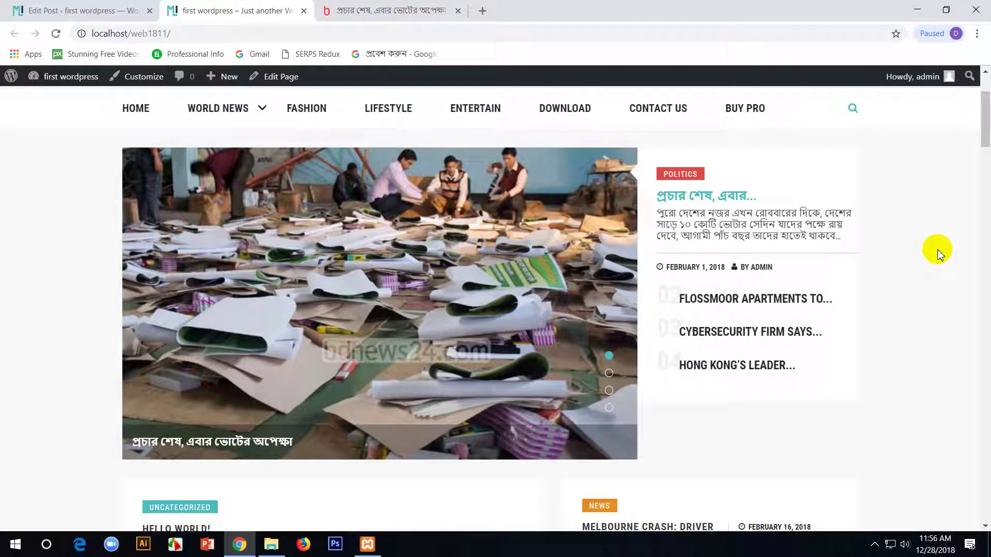
- Open the Customizer at Site Identity showing the MARVEL logo
click(876, 547)
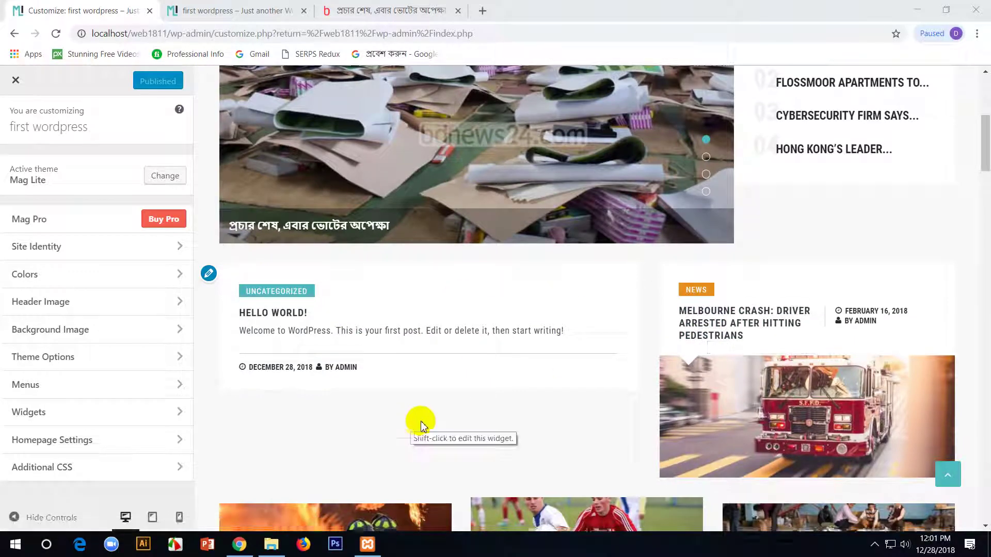
scroll(422, 428, down, 5)
scroll(422, 424, down, 10)
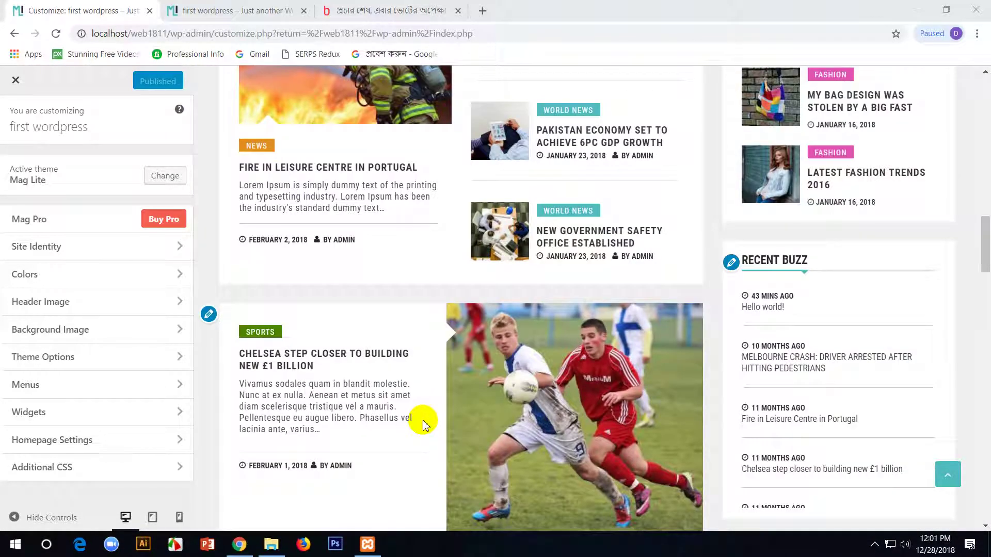
click(108, 247)
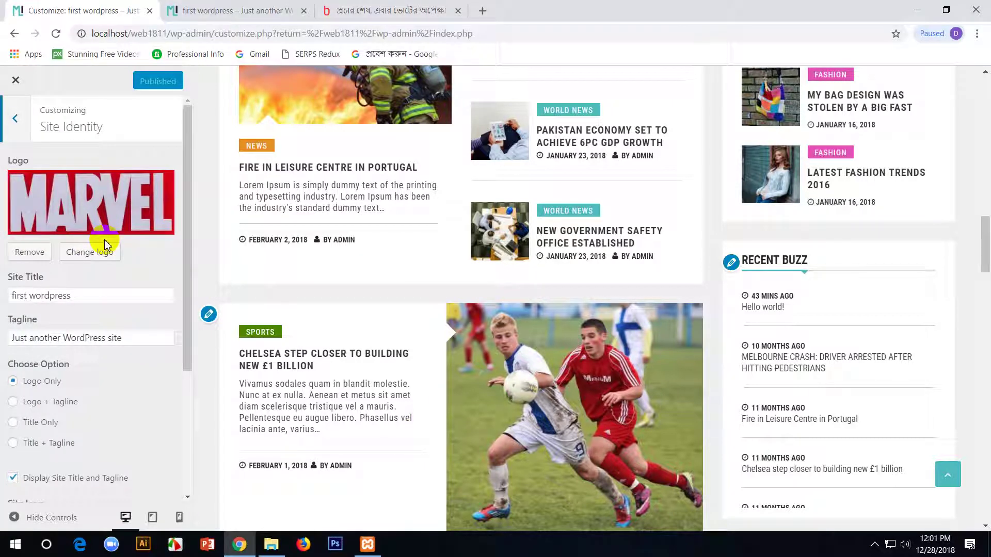
- Navigate the Customizer to Theme Options > Header Setting
click(15, 118)
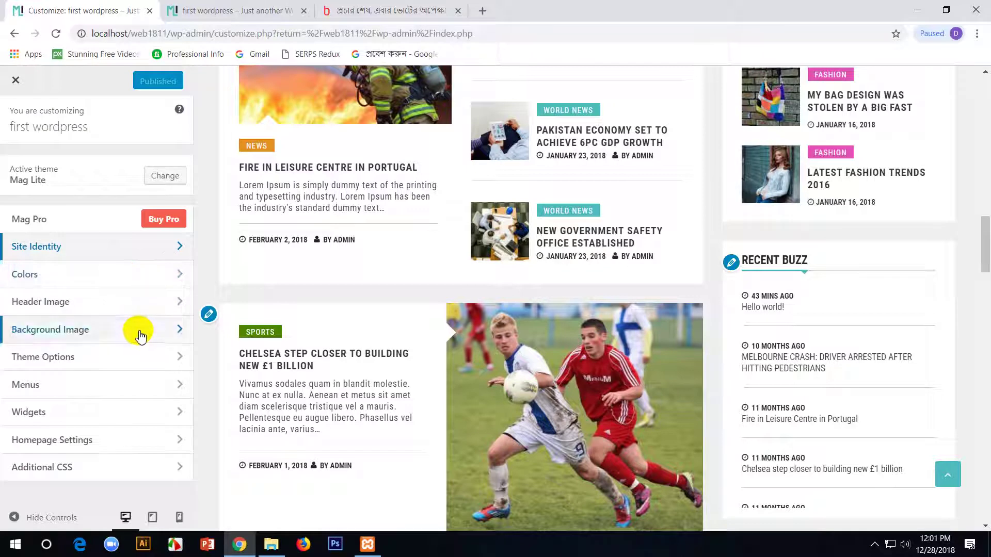
click(156, 356)
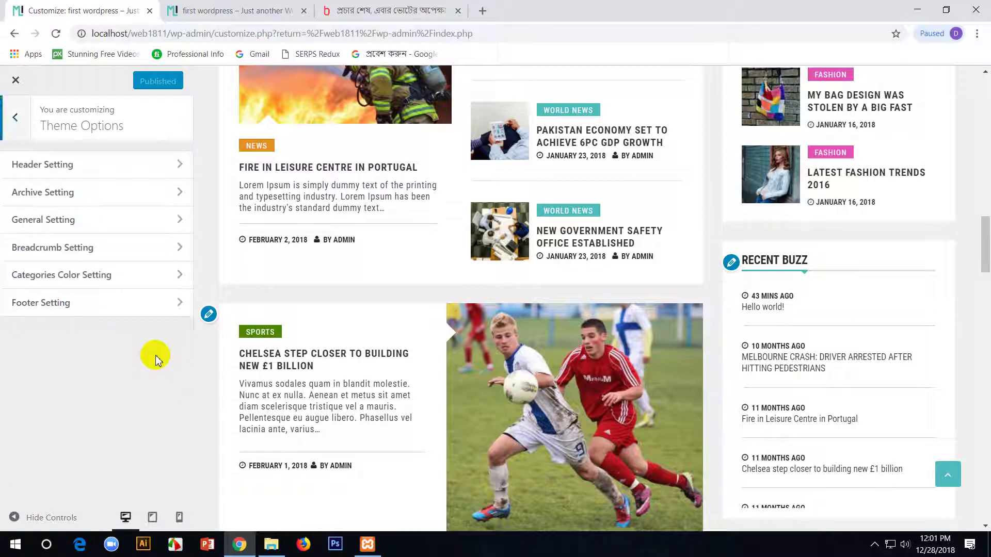
click(97, 166)
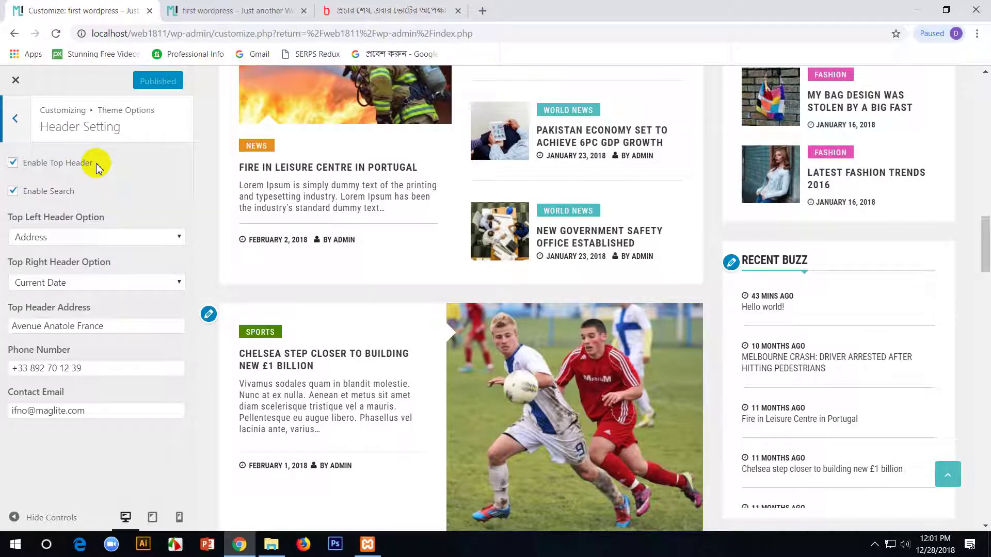
click(15, 119)
scroll(497, 288, up, 10)
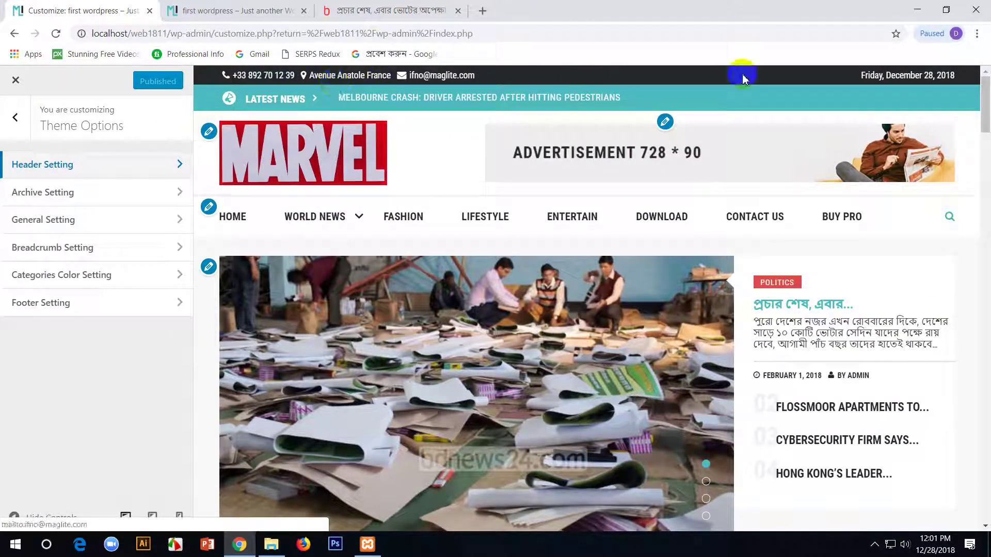
click(15, 118)
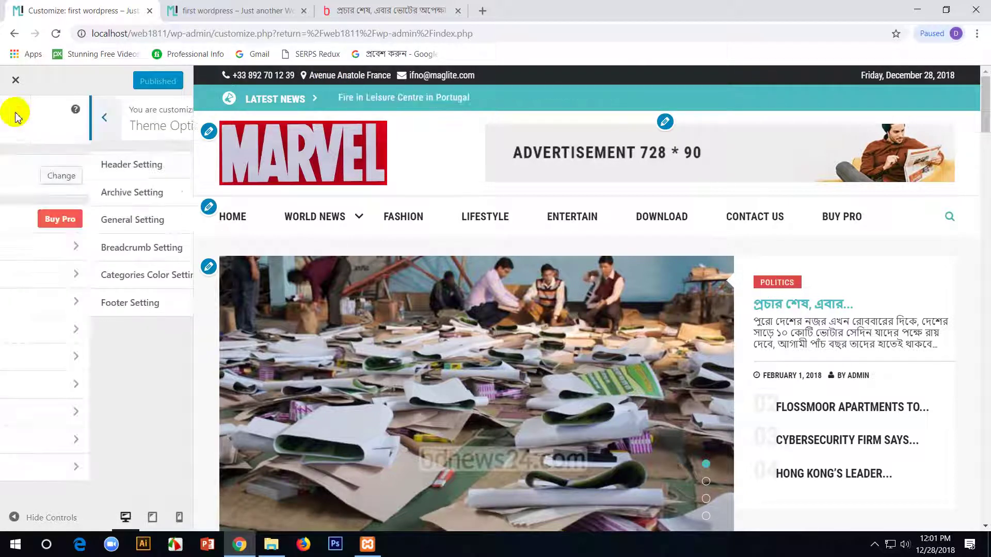
click(104, 360)
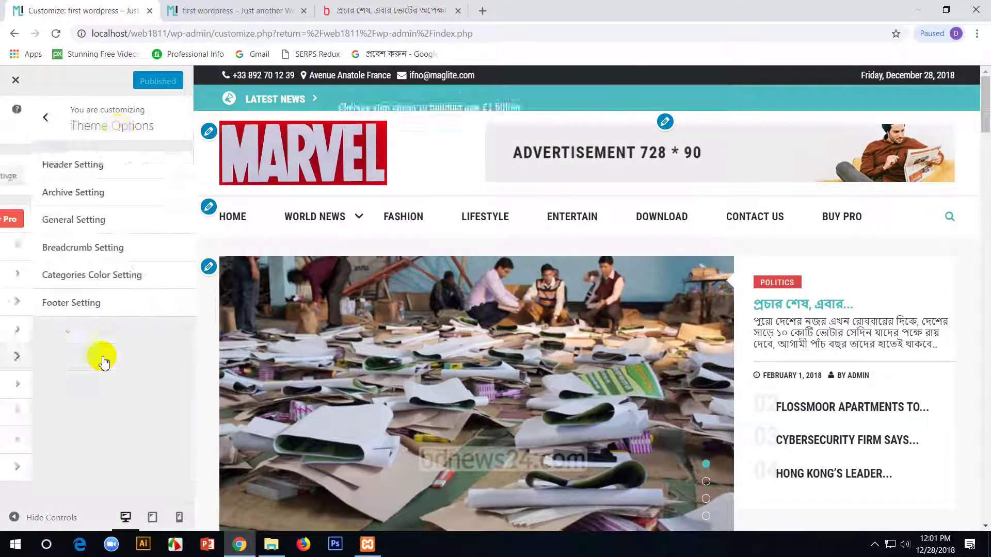
click(123, 173)
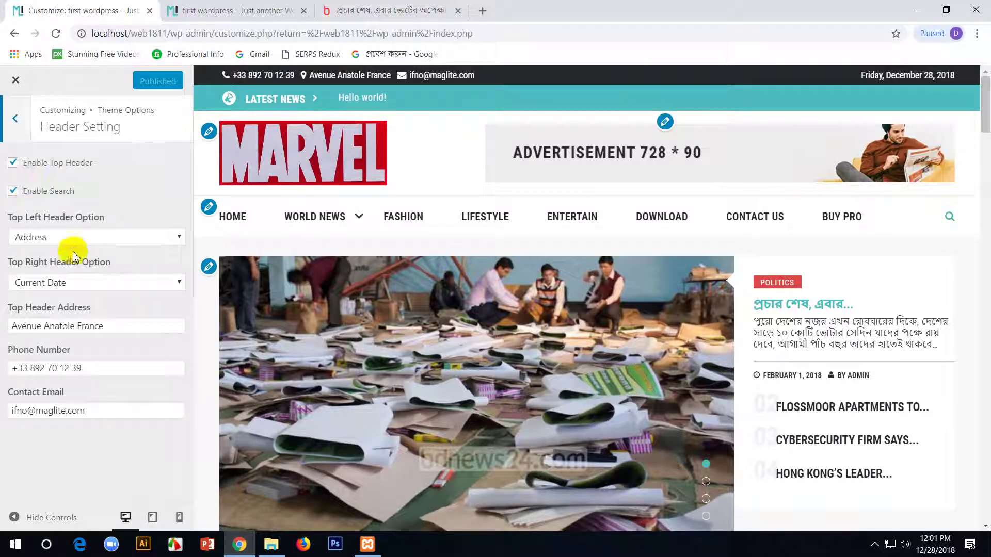
- Keep Address top-left and Current Date top-right, and select the address, phone and email text
click(177, 237)
click(177, 237)
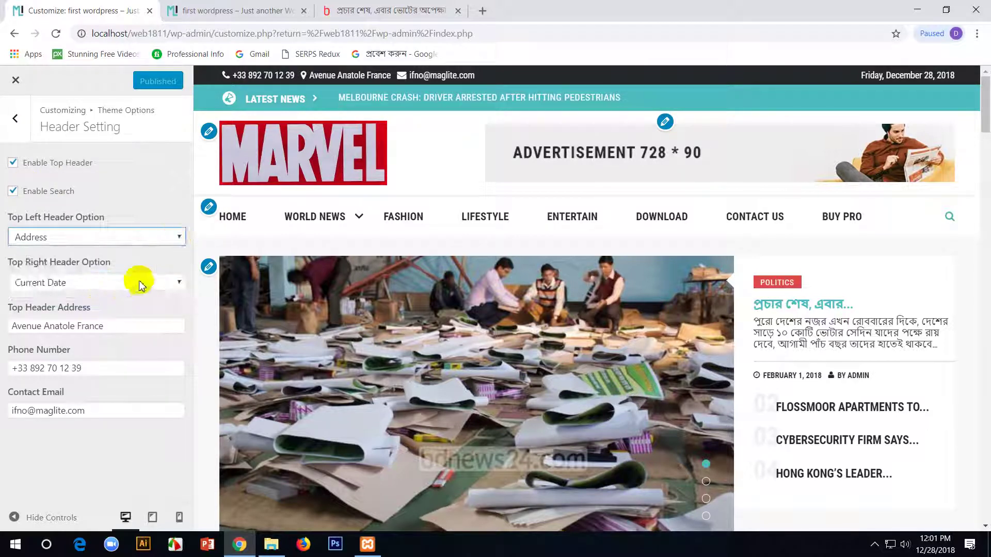
click(142, 283)
click(142, 283)
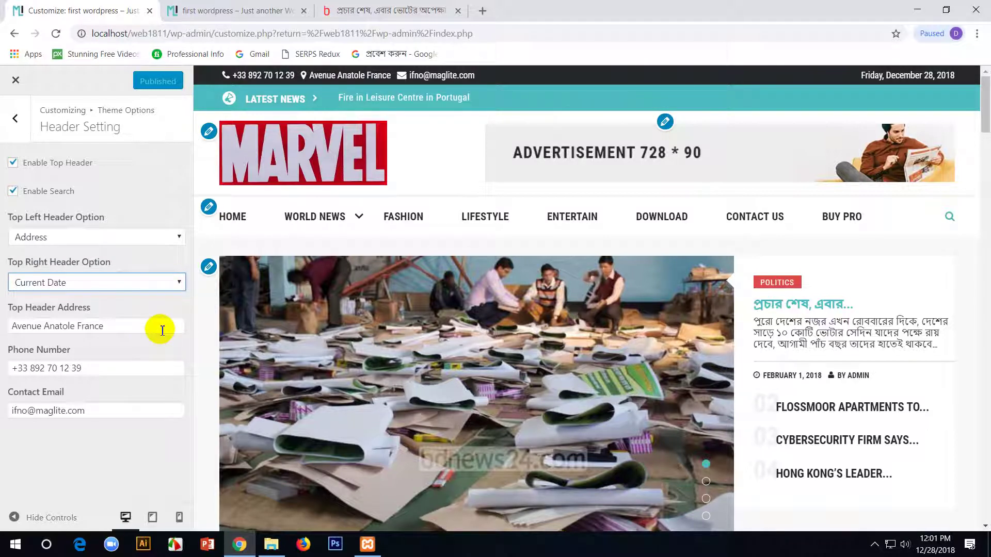
click(161, 236)
click(161, 236)
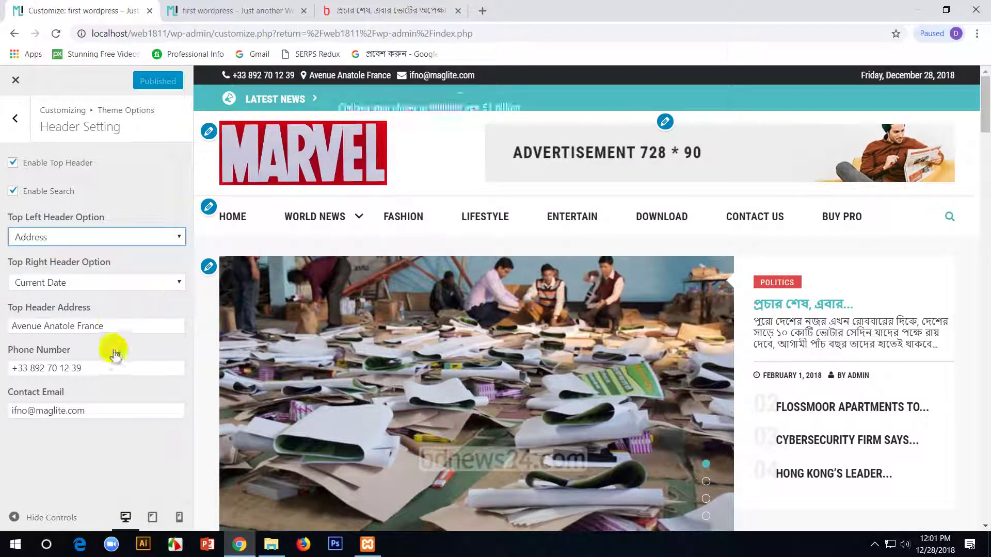
drag(111, 325, 3, 330)
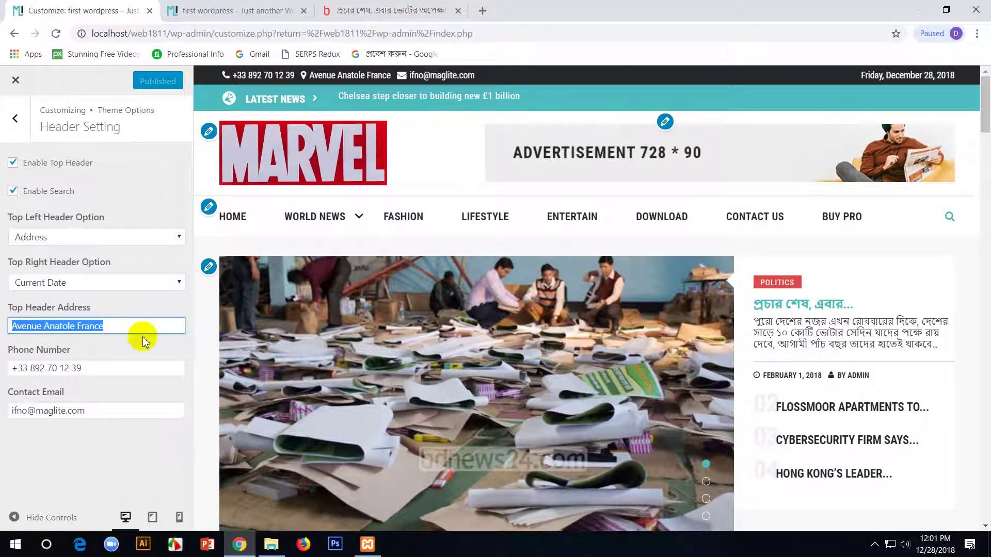
drag(126, 368, 3, 368)
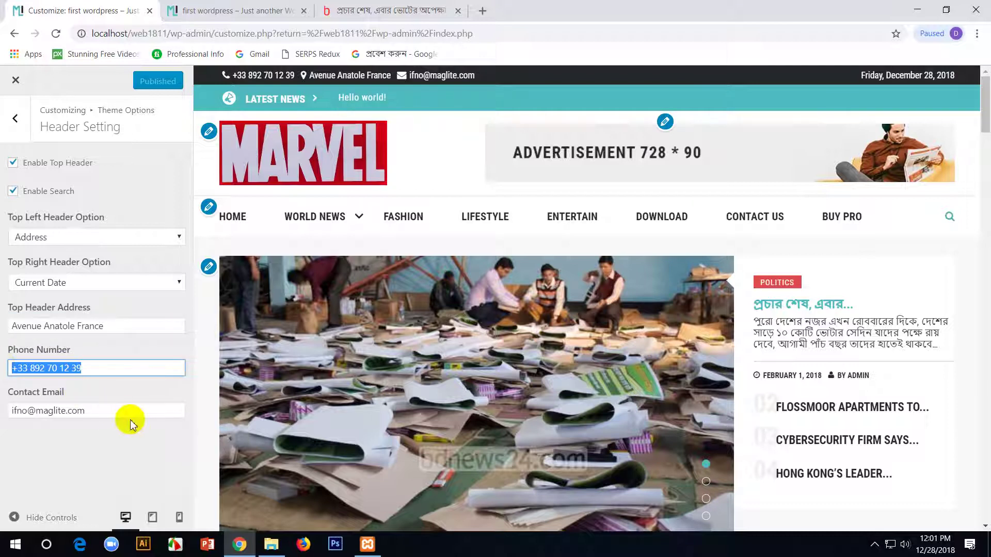
drag(126, 411, 4, 407)
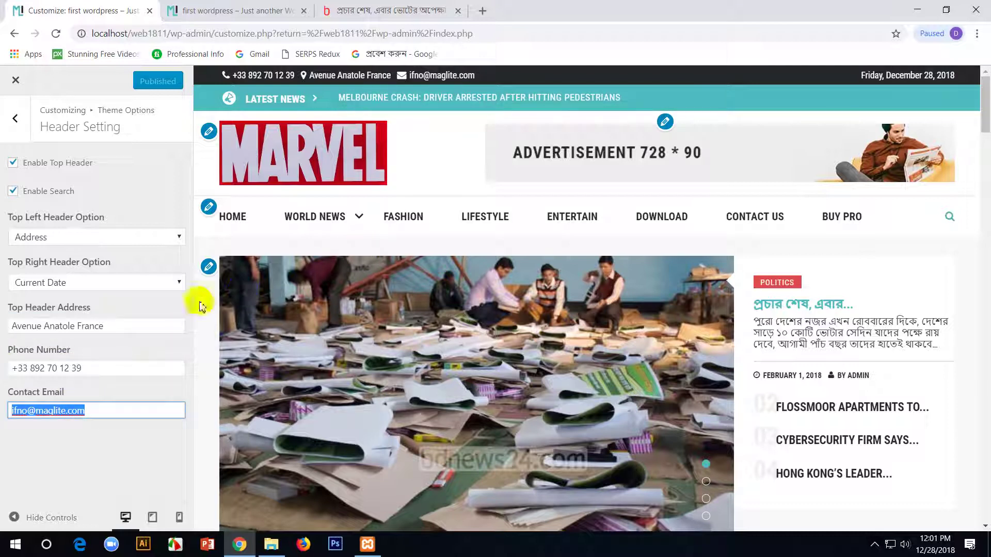
- Enter a new contact email, phone number and top-header address in Header Setting
click(22, 410)
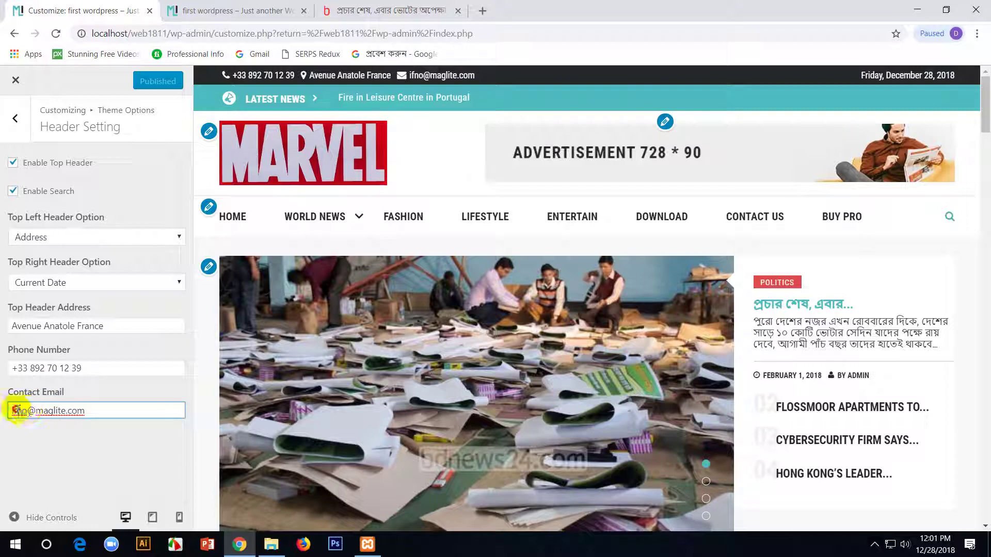
text(tahsan)
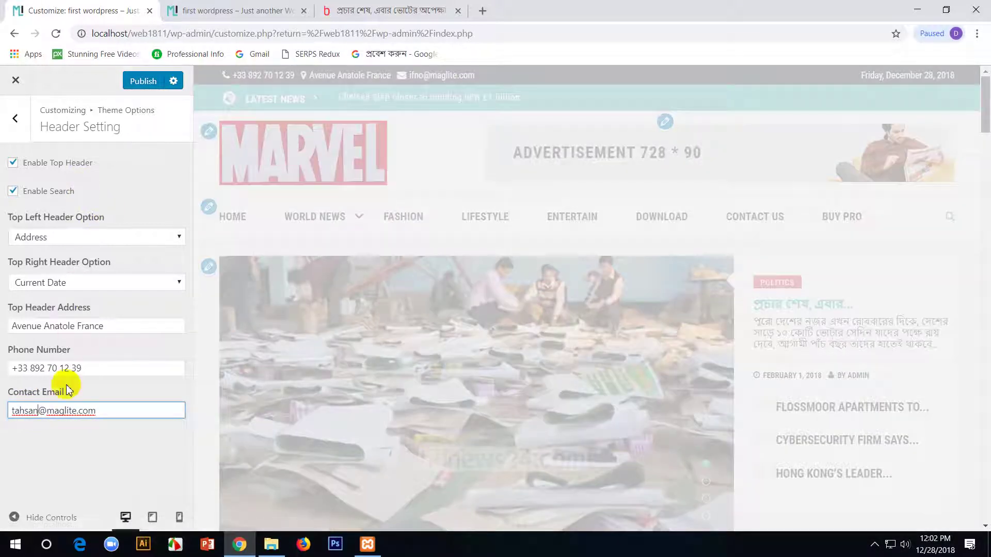
triple_click(89, 368)
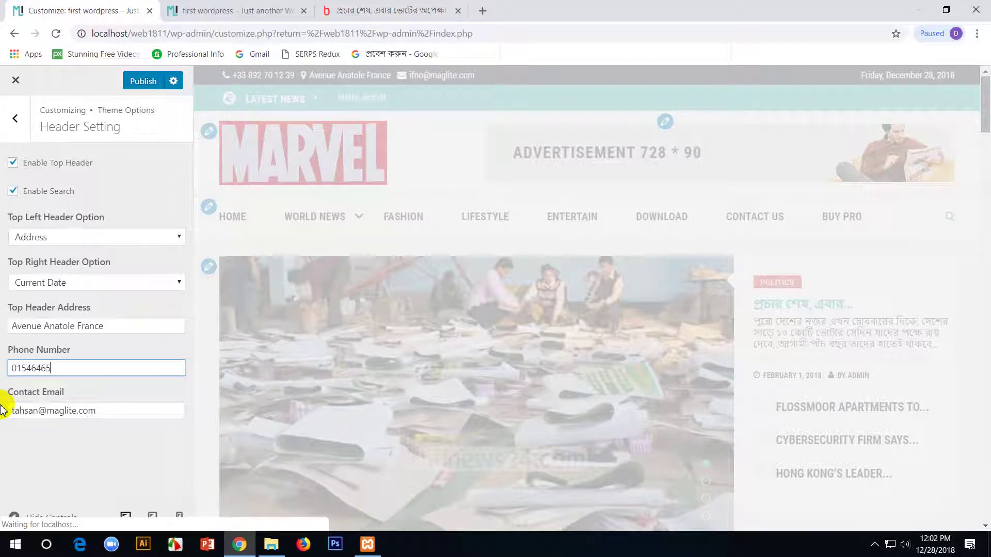
key(shift+Tab)
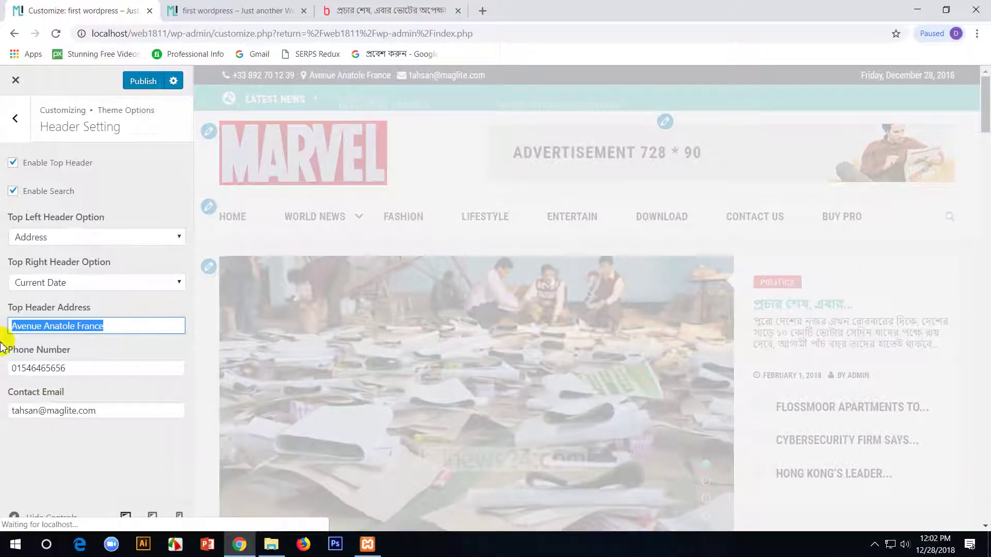
text(lal)
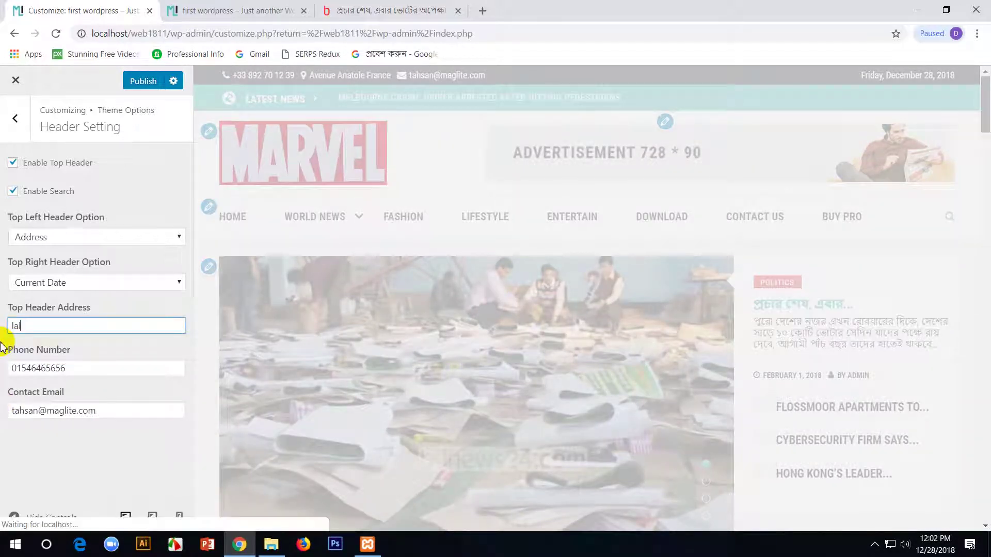
text(bagh , dhaka)
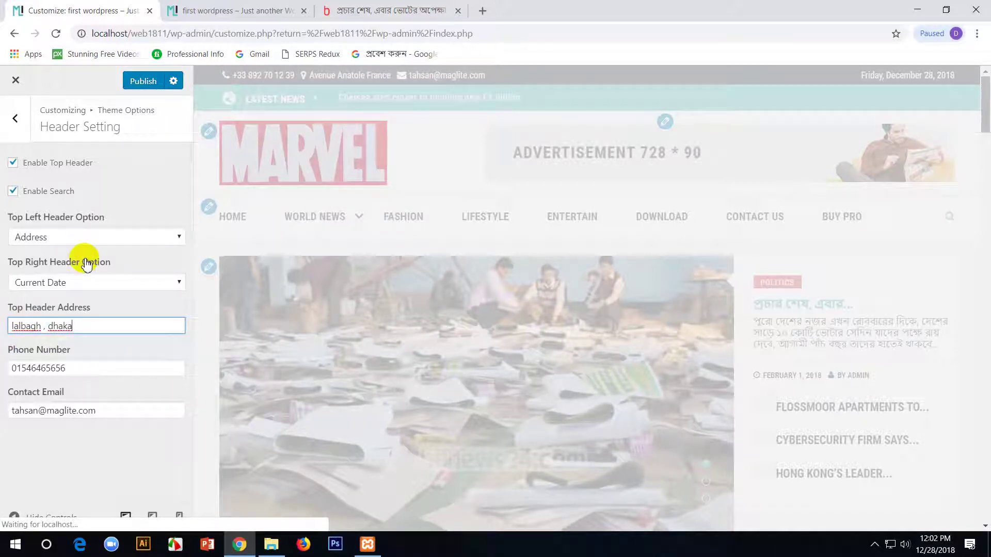
- Publish the header changes and reload the live site tab
click(143, 81)
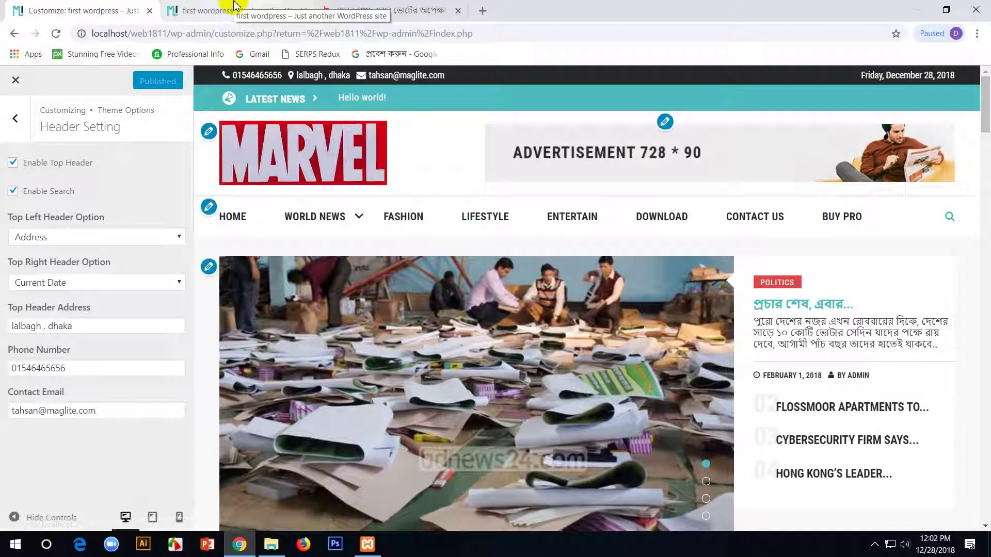
click(234, 9)
key(F5)
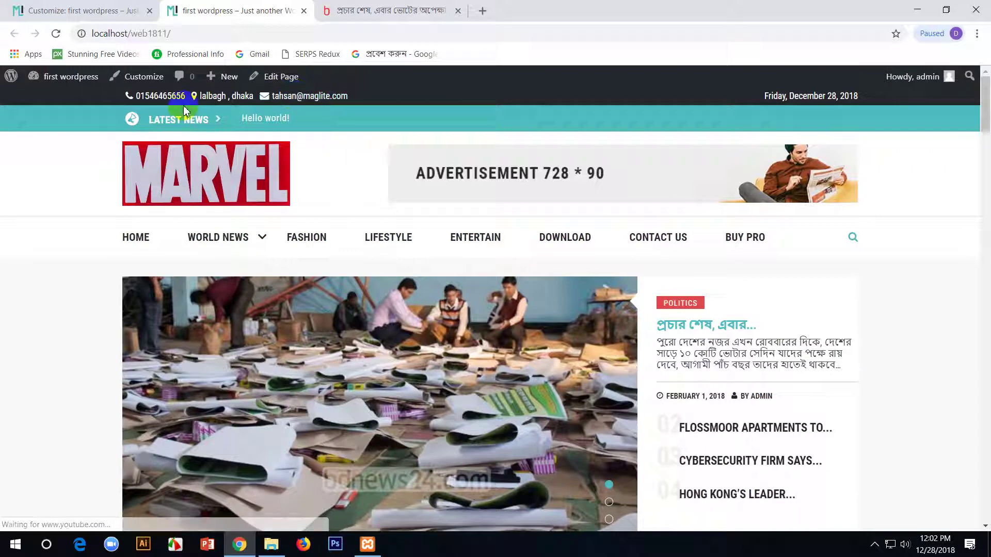
- Scroll the live MARVEL front page past the Popular News and Fashion / Business sections
scroll(385, 300, down, 1)
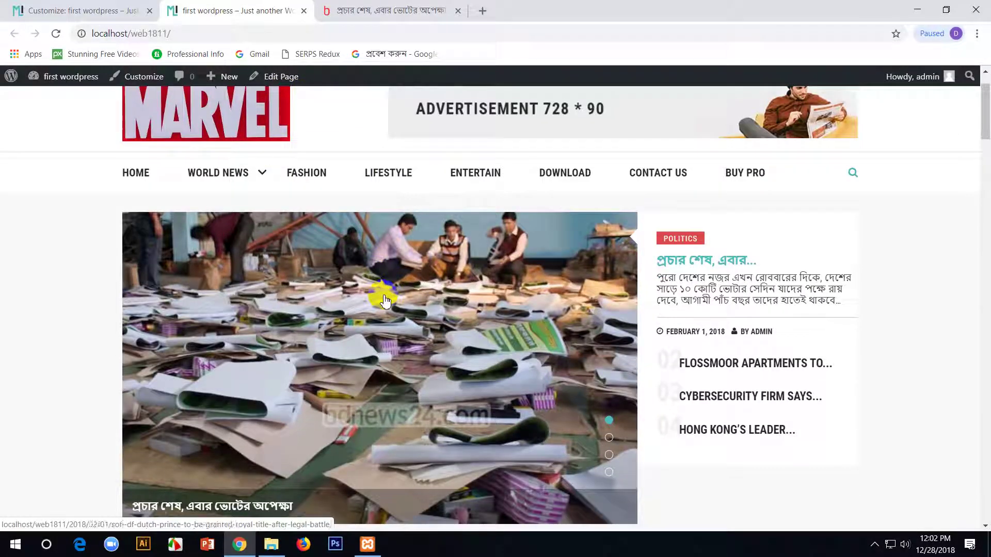
scroll(447, 397, down, 5)
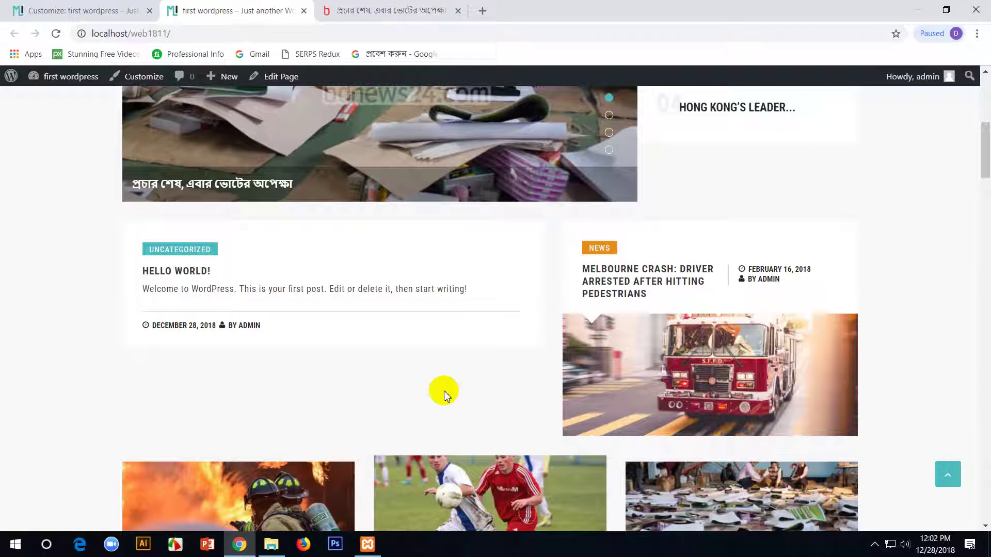
scroll(447, 397, down, 5)
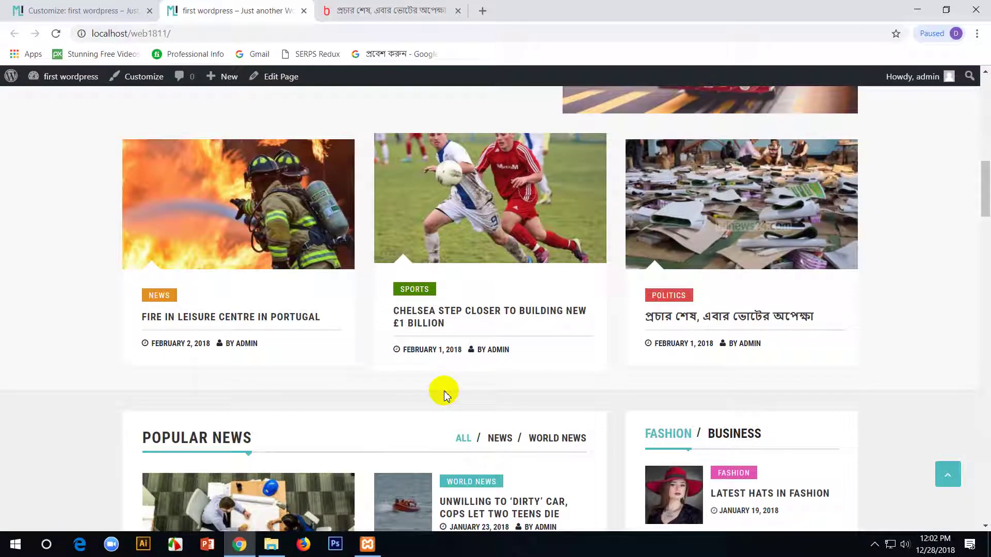
scroll(447, 396, down, 5)
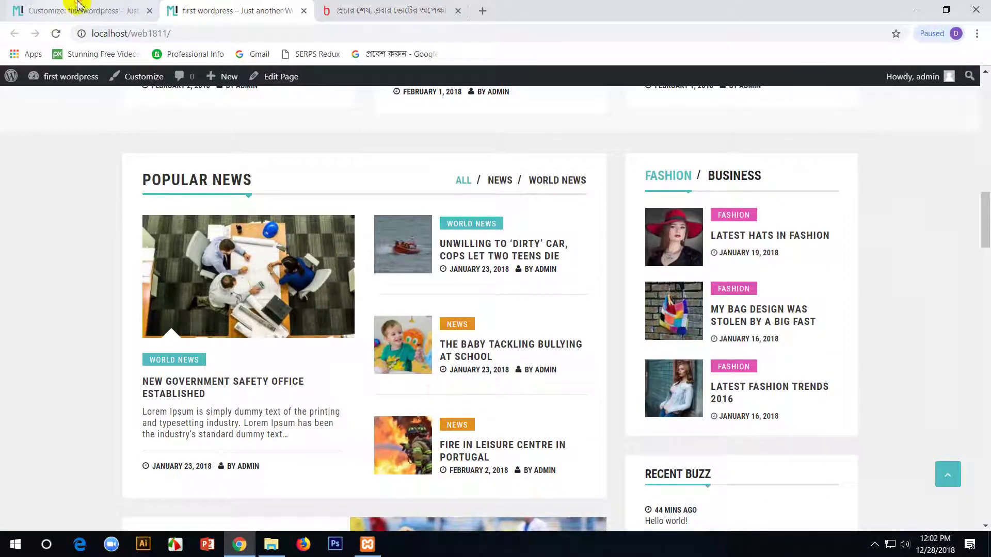
click(71, 6)
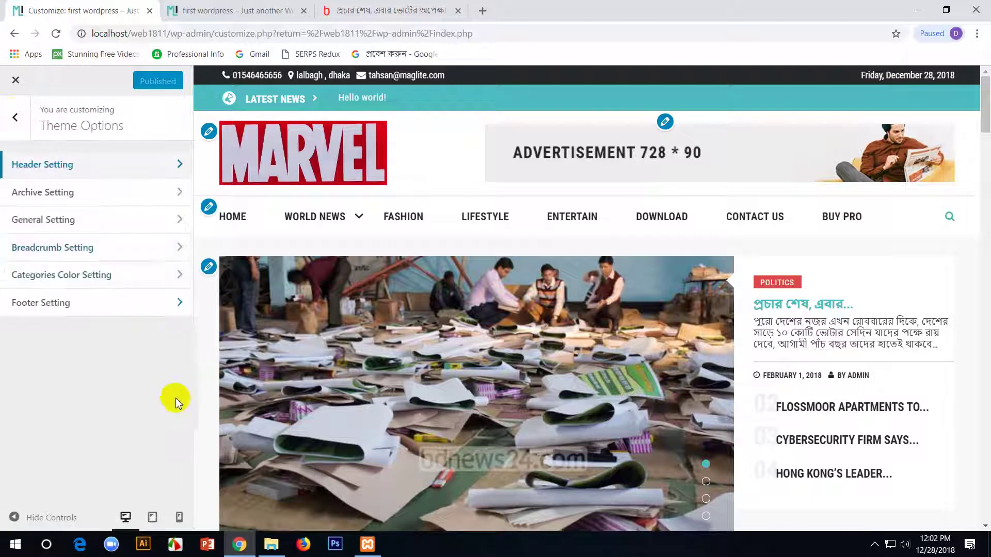
- Preview the third, second and full-width layout options in General Setting
click(134, 222)
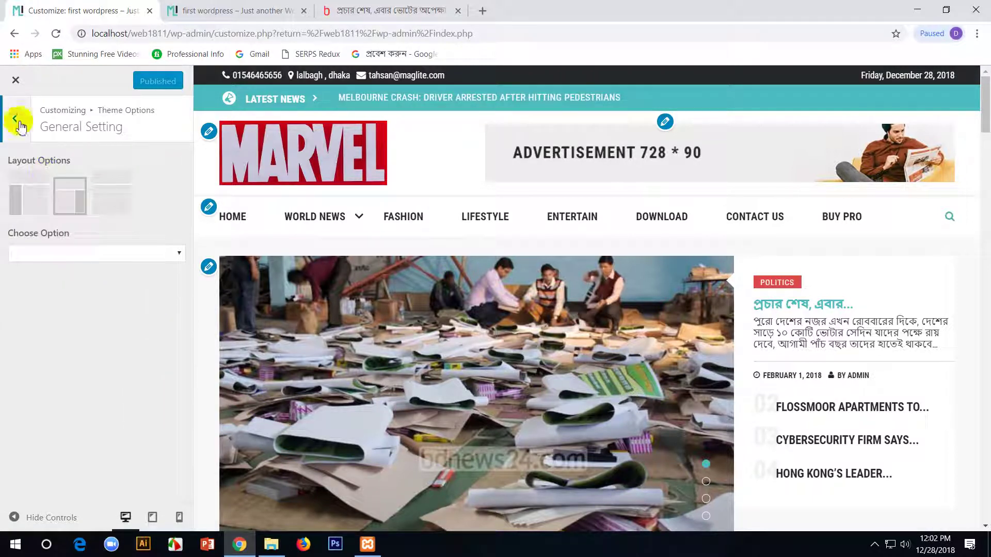
click(110, 206)
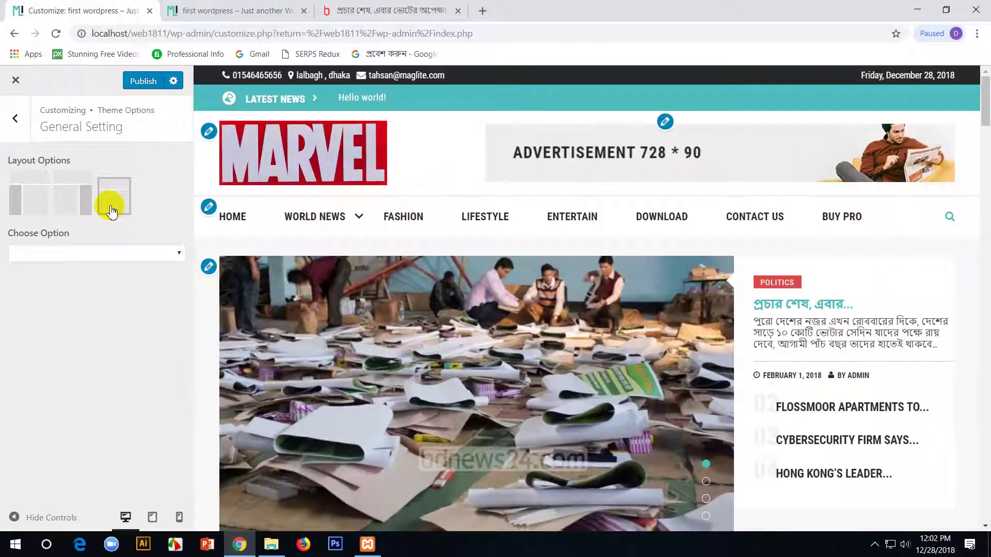
click(6, 113)
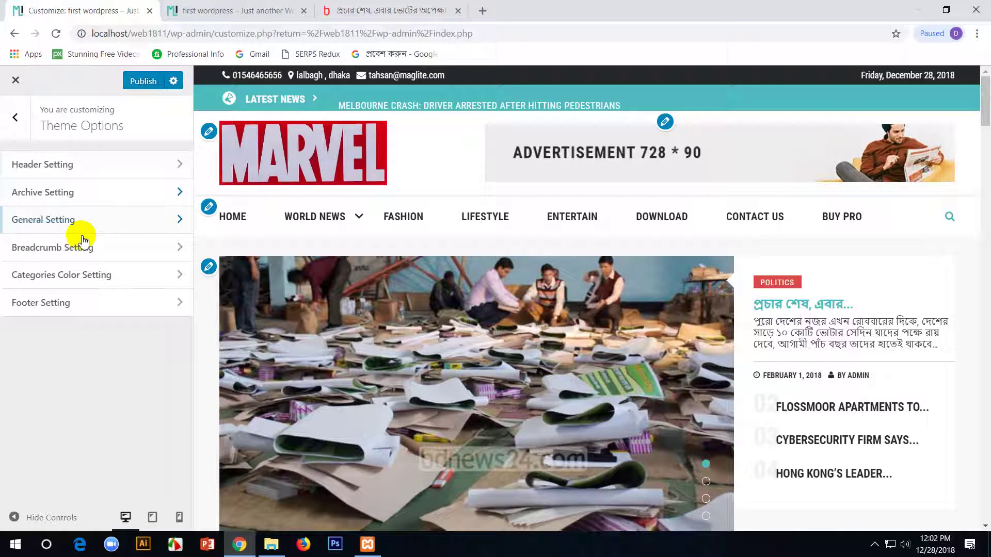
click(4, 113)
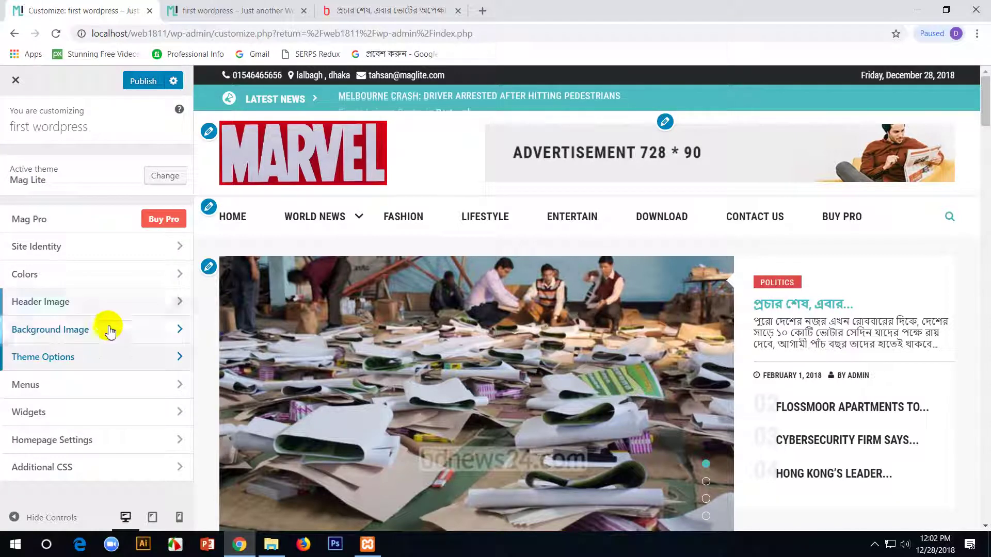
click(110, 368)
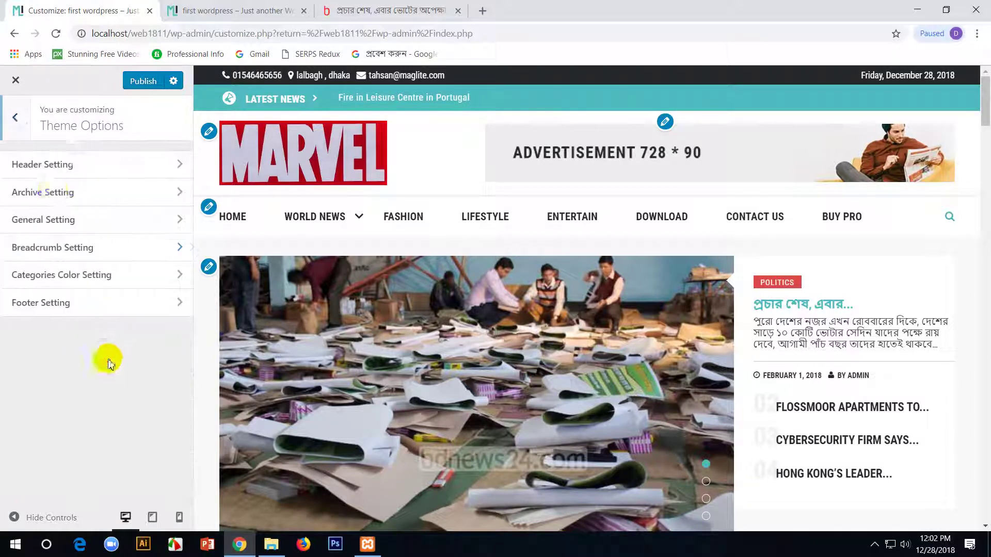
click(82, 221)
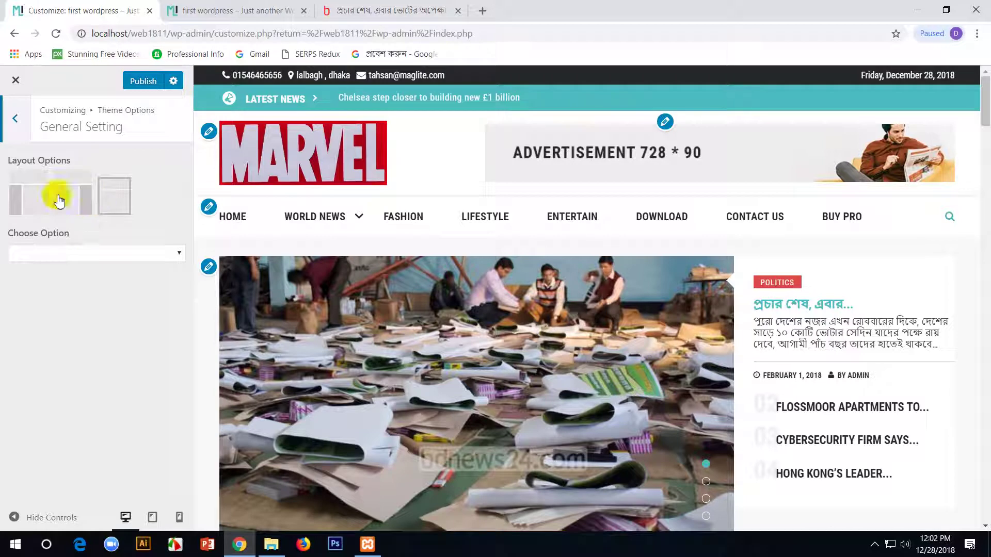
click(76, 199)
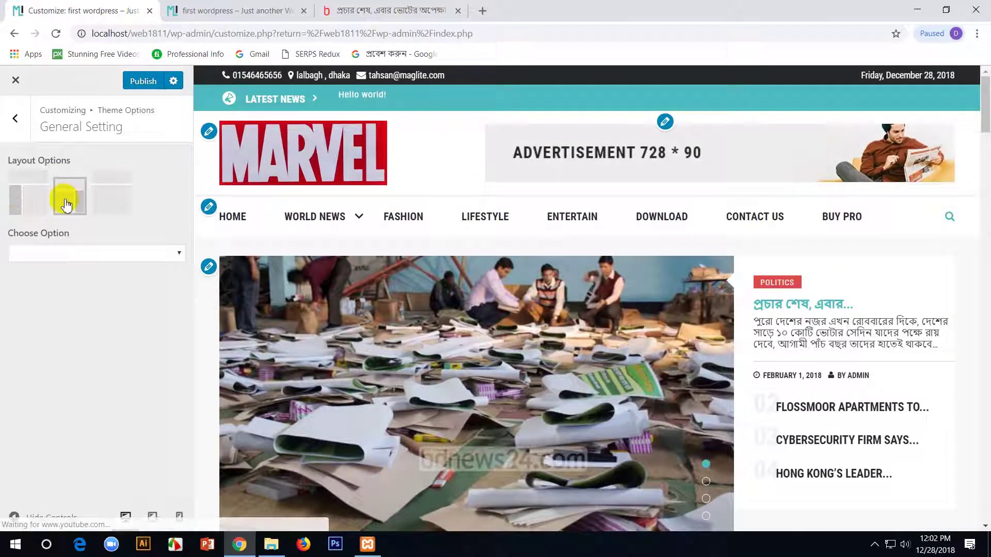
scroll(842, 344, down, 8)
scroll(843, 346, down, 10)
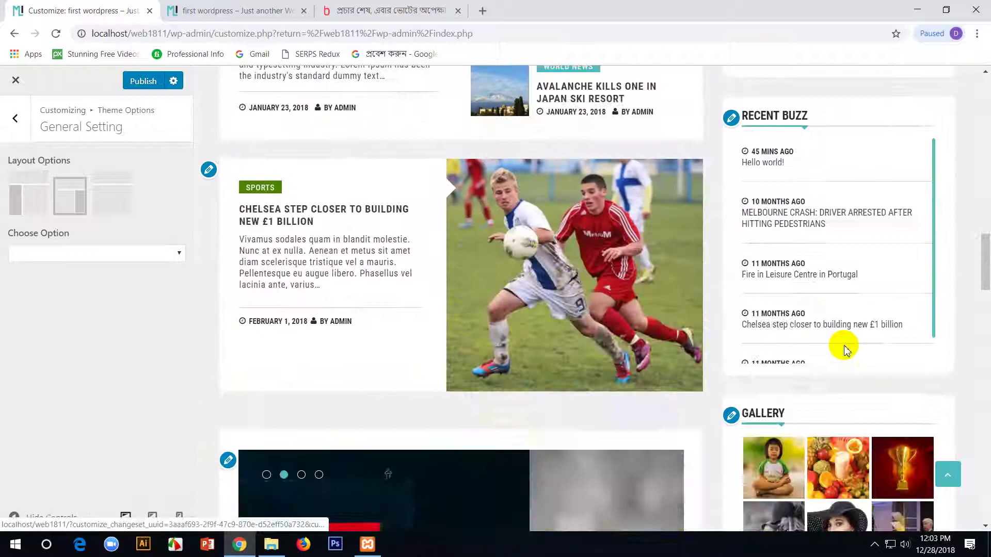
scroll(846, 361, up, 5)
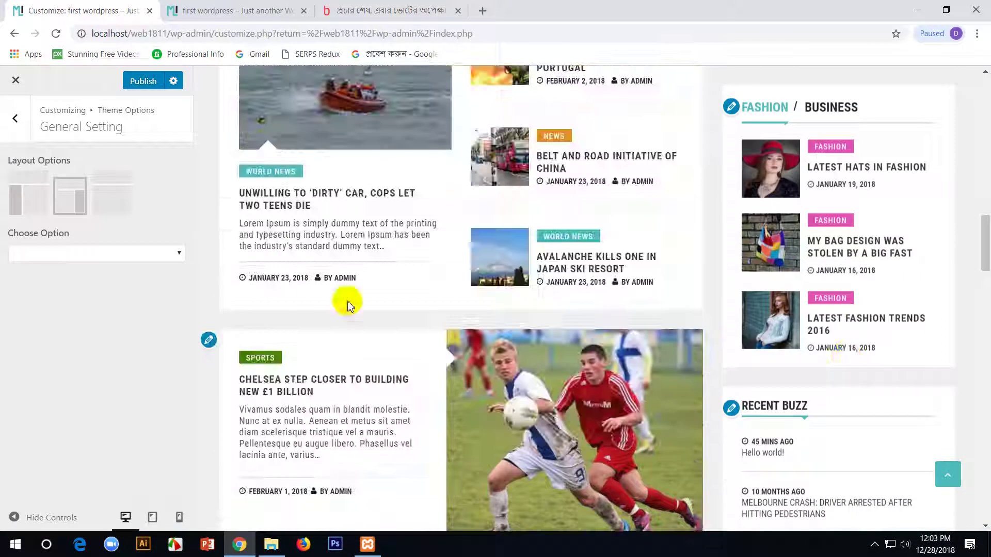
click(115, 195)
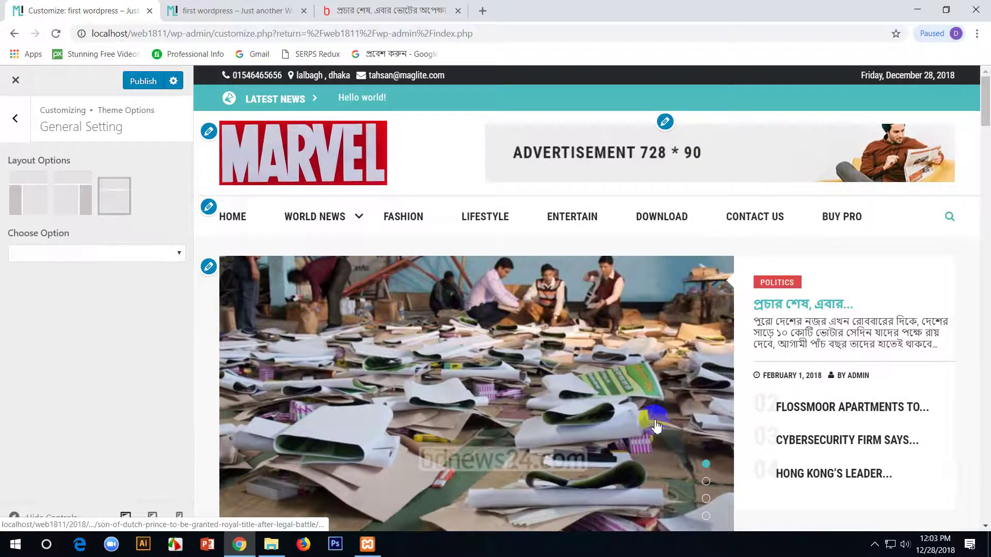
scroll(348, 305, down, 10)
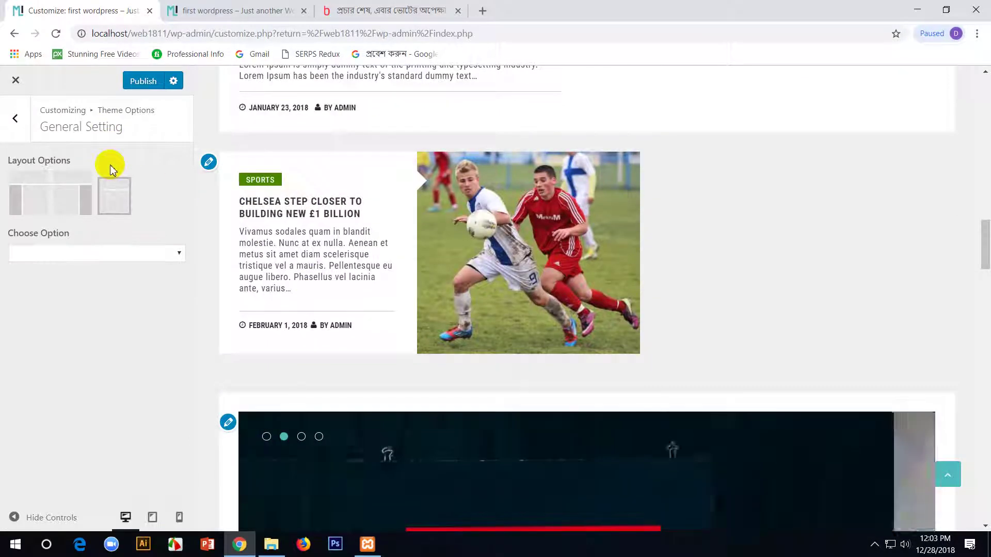
scroll(431, 308, down, 15)
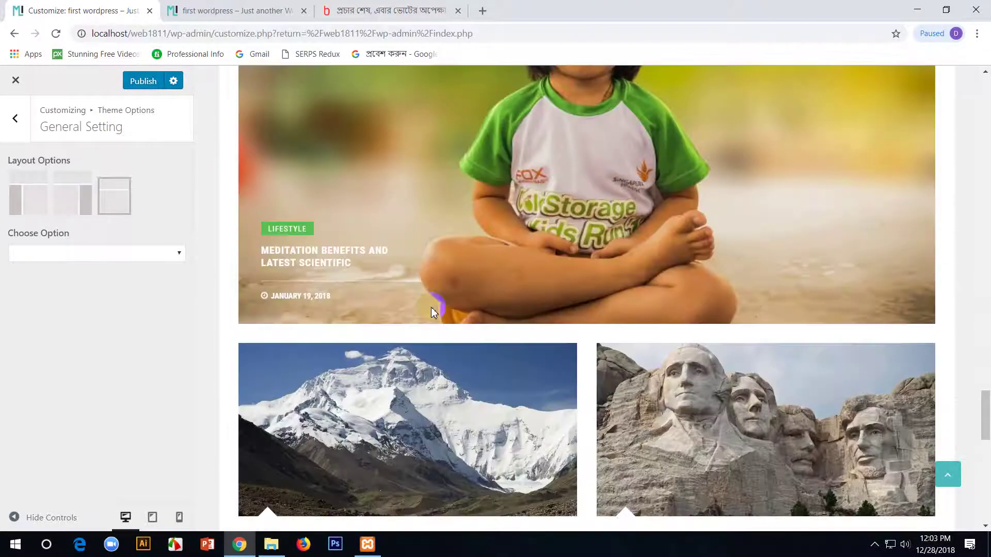
scroll(431, 307, down, 15)
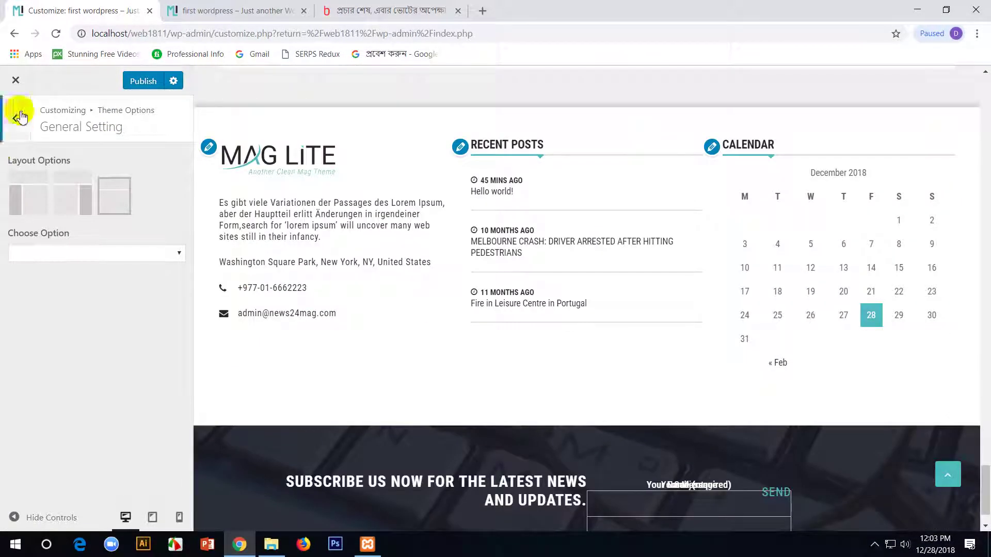
- Return to General Setting by way of Header Setting and try the first layout style
click(20, 117)
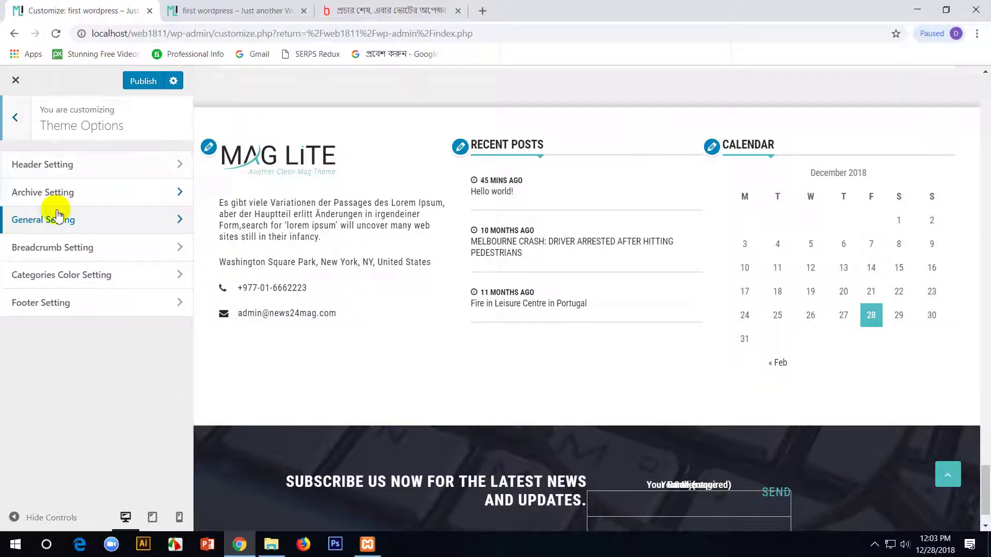
click(13, 121)
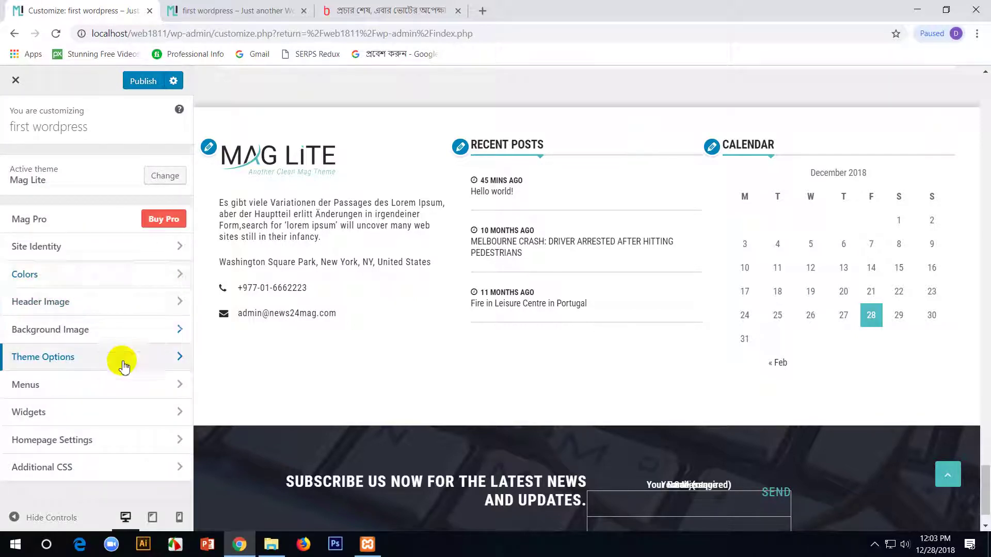
click(124, 366)
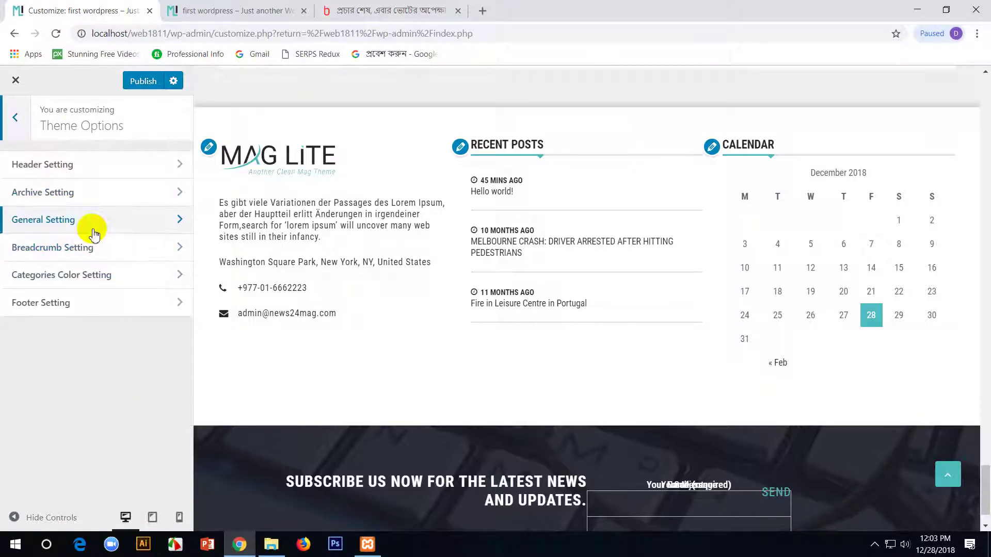
click(102, 165)
click(30, 125)
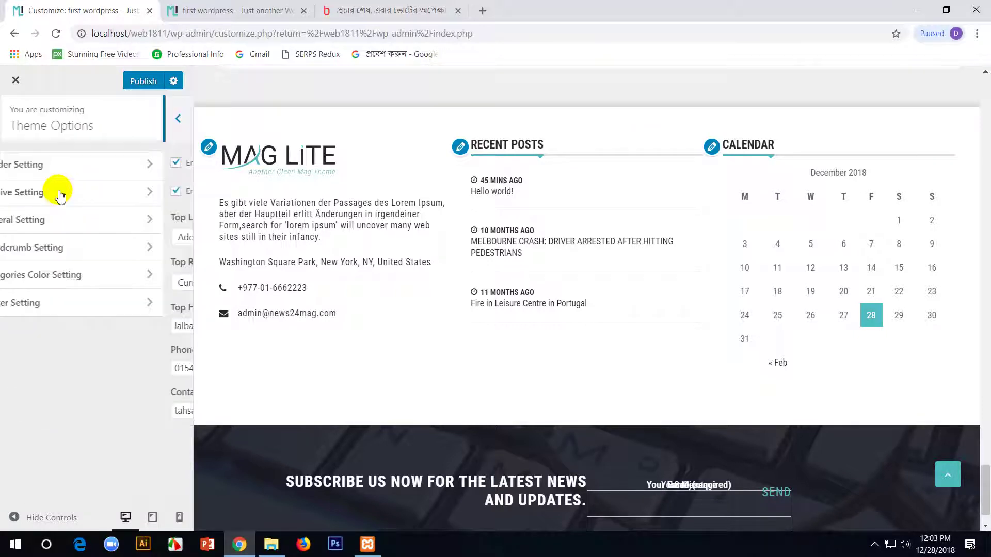
click(111, 221)
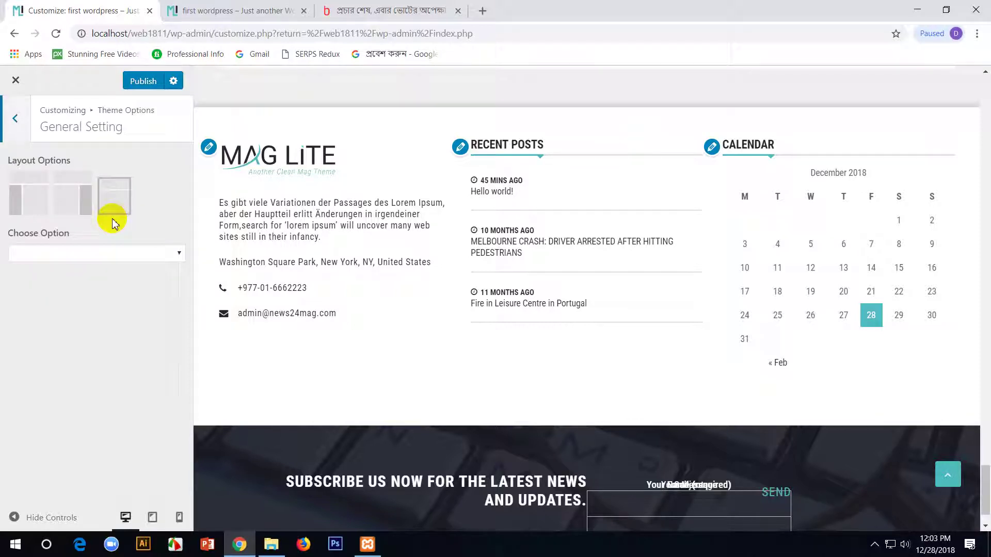
click(30, 199)
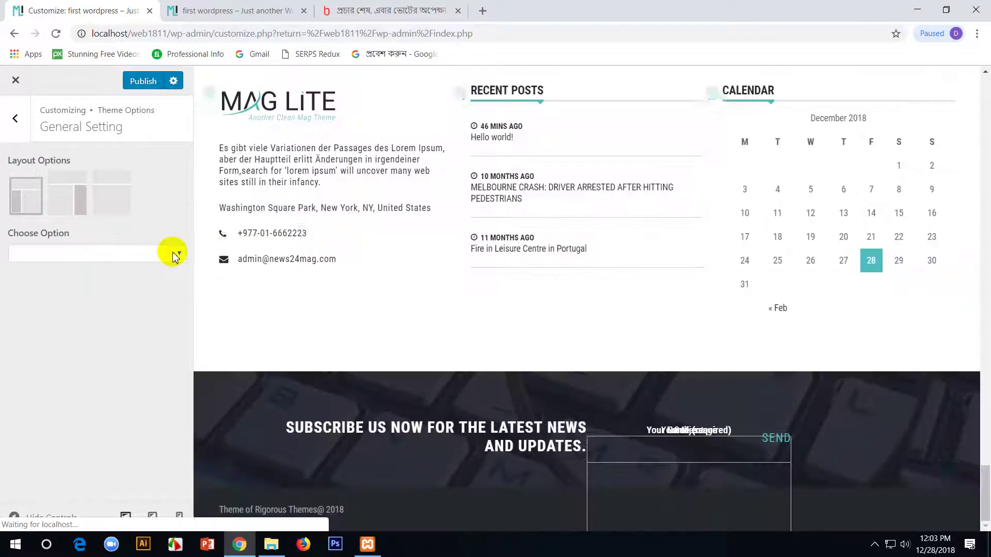
- Leave the Default/Numeric choice unchanged, select the second layout style and publish
click(175, 254)
click(175, 254)
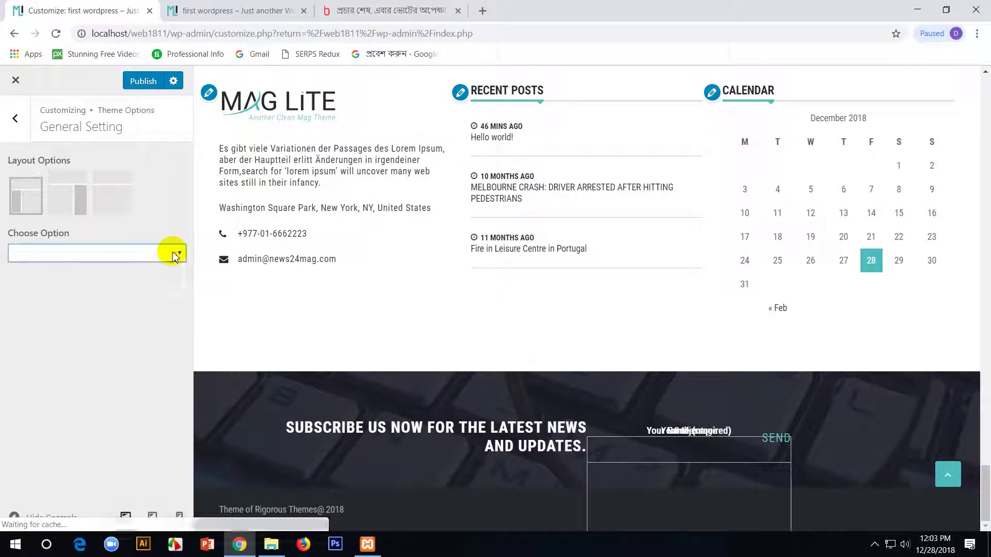
scroll(519, 376, up, 10)
scroll(522, 380, up, 10)
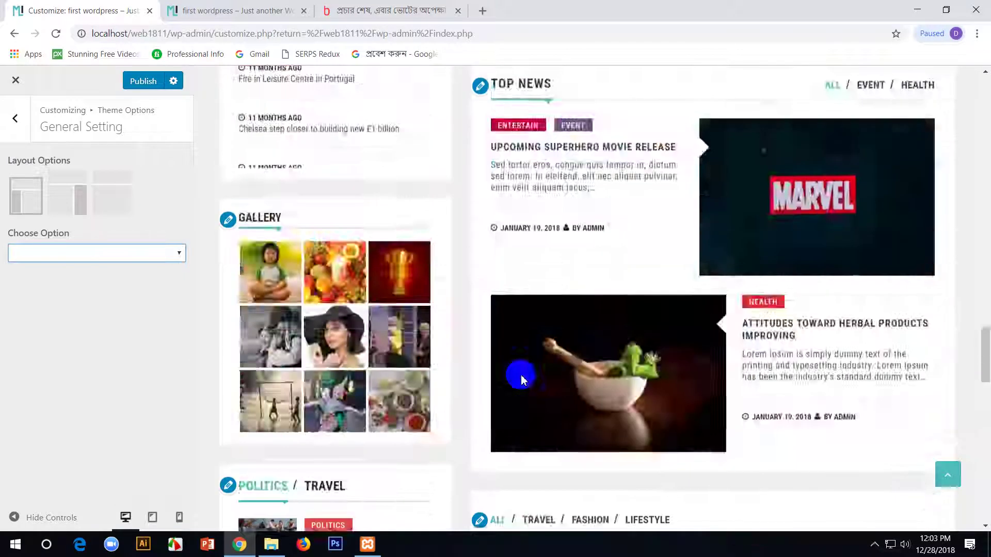
scroll(521, 378, up, 10)
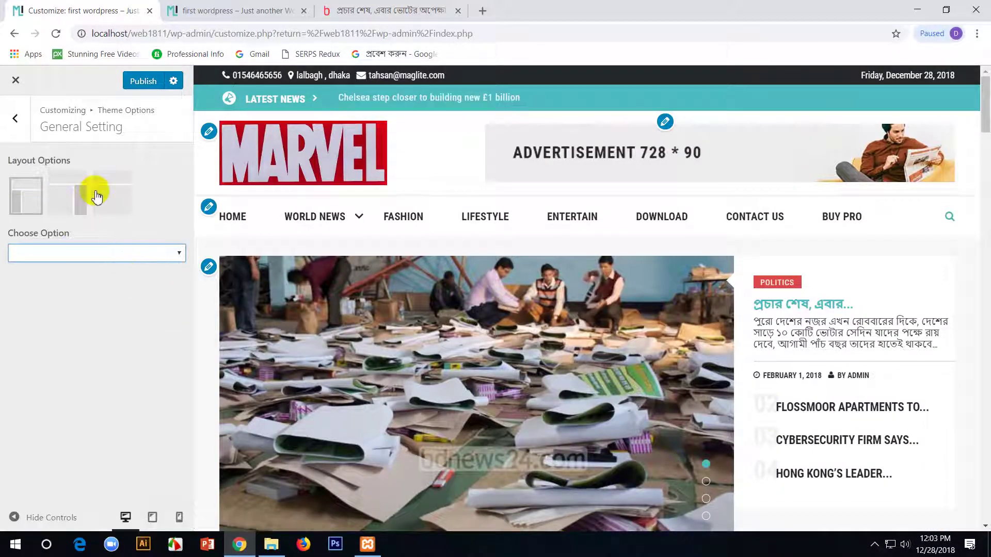
scroll(441, 356, down, 10)
scroll(443, 361, up, 10)
click(66, 196)
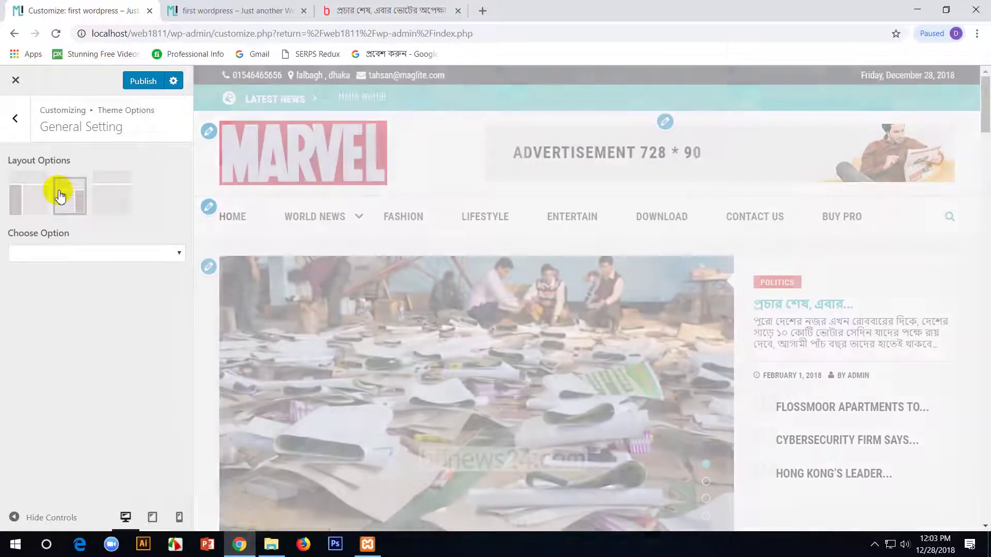
click(138, 81)
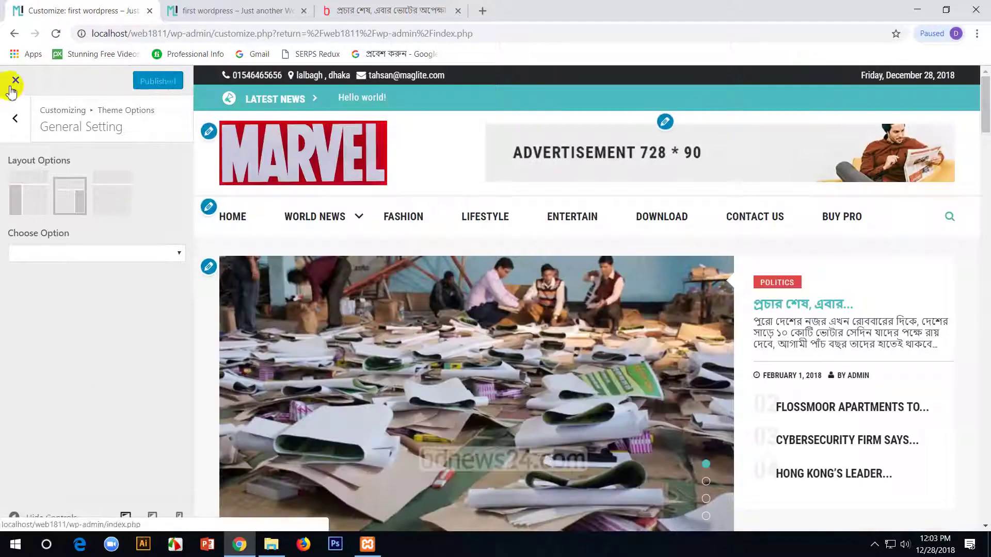
- Look at Breadcrumb Setting, then open Categories Color Setting
click(15, 118)
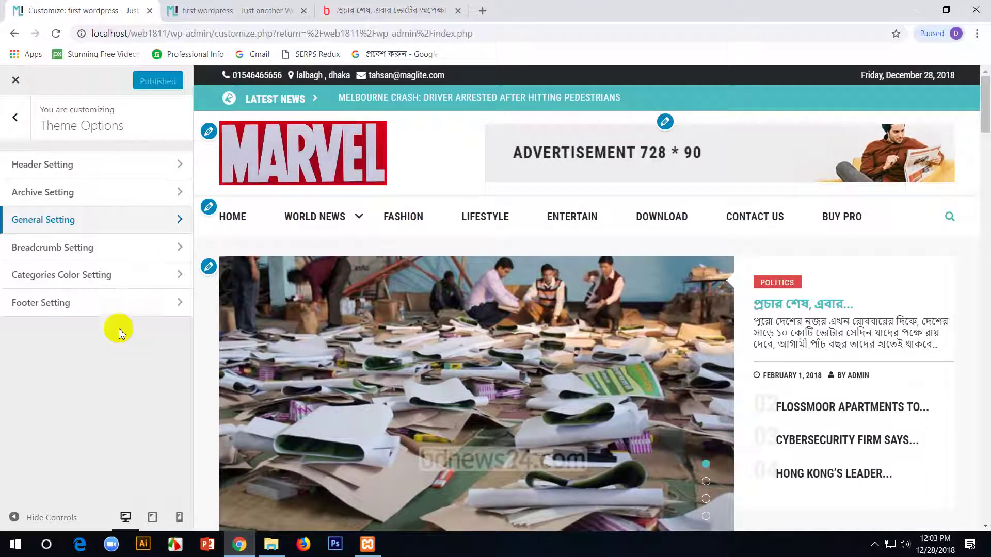
click(142, 250)
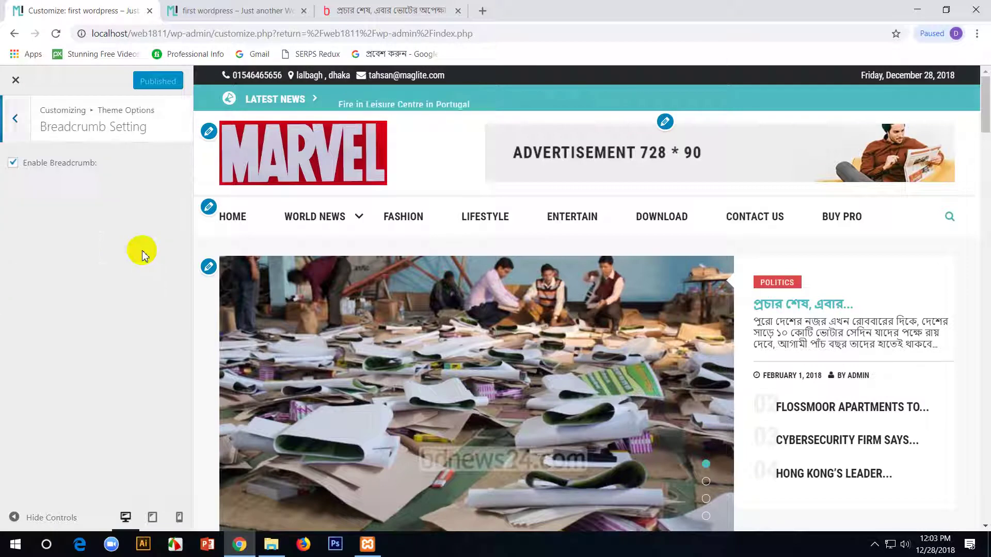
click(12, 123)
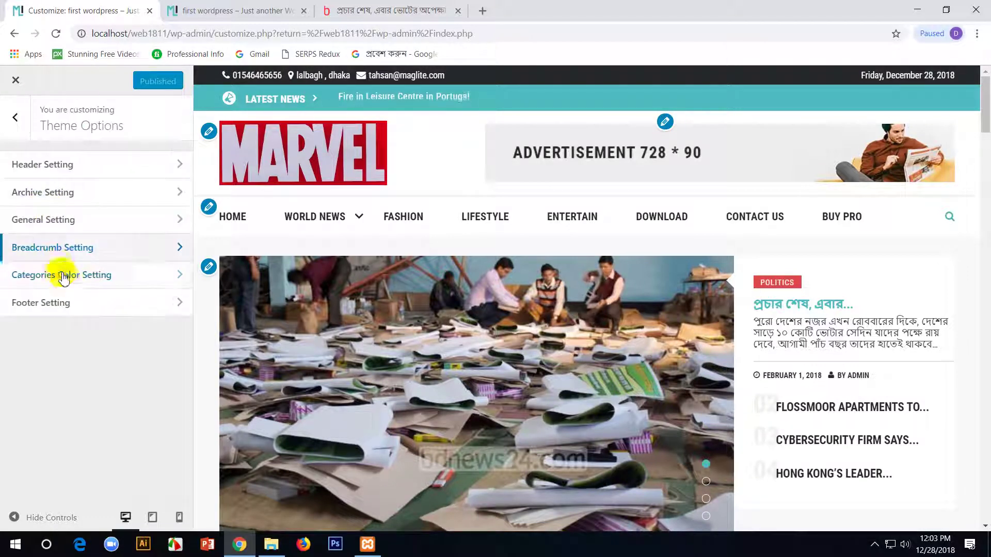
click(158, 282)
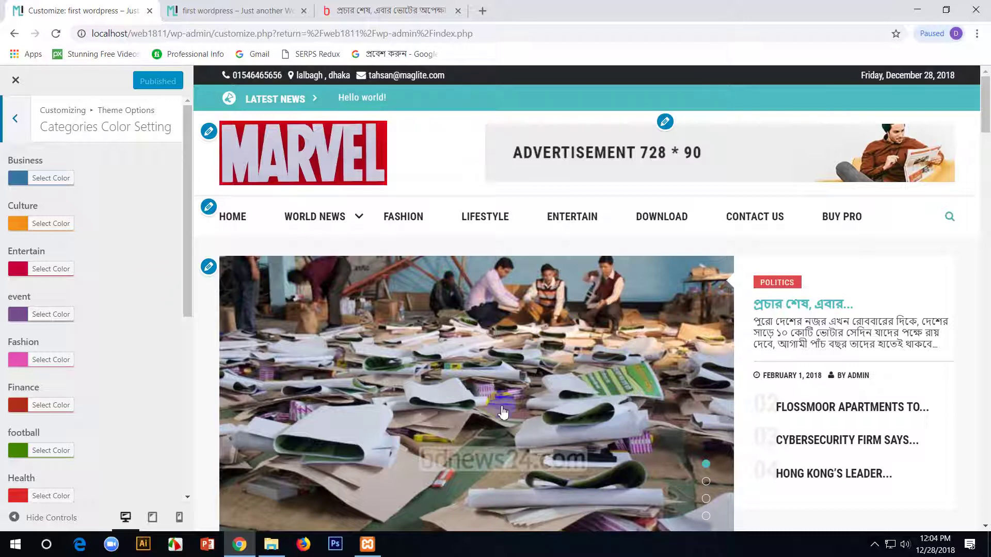
- Reopen Categories Color Setting to view the Business, Culture and Fashion colours, and glance at the live site
click(15, 119)
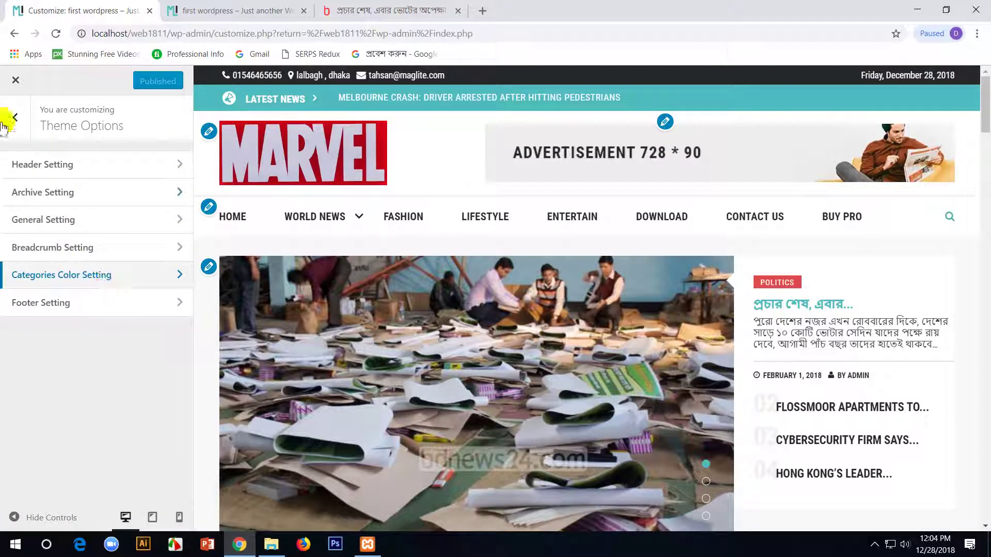
click(81, 278)
scroll(642, 356, down, 4)
scroll(643, 356, up, 4)
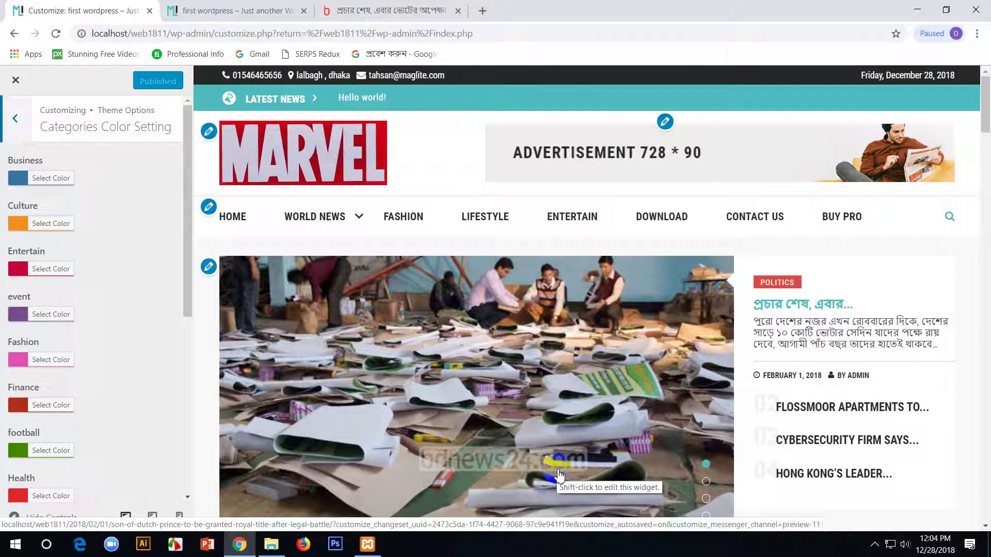
click(229, 7)
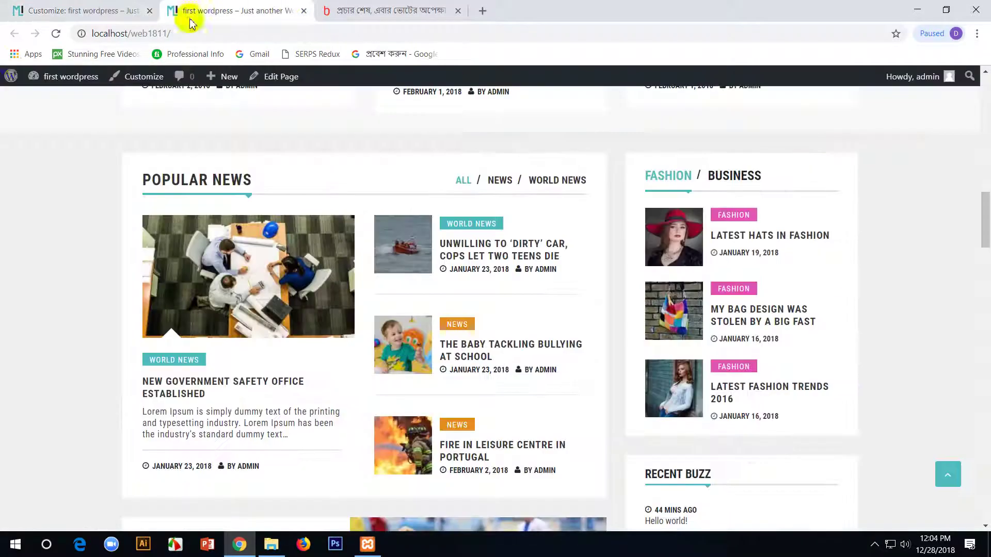
click(50, 9)
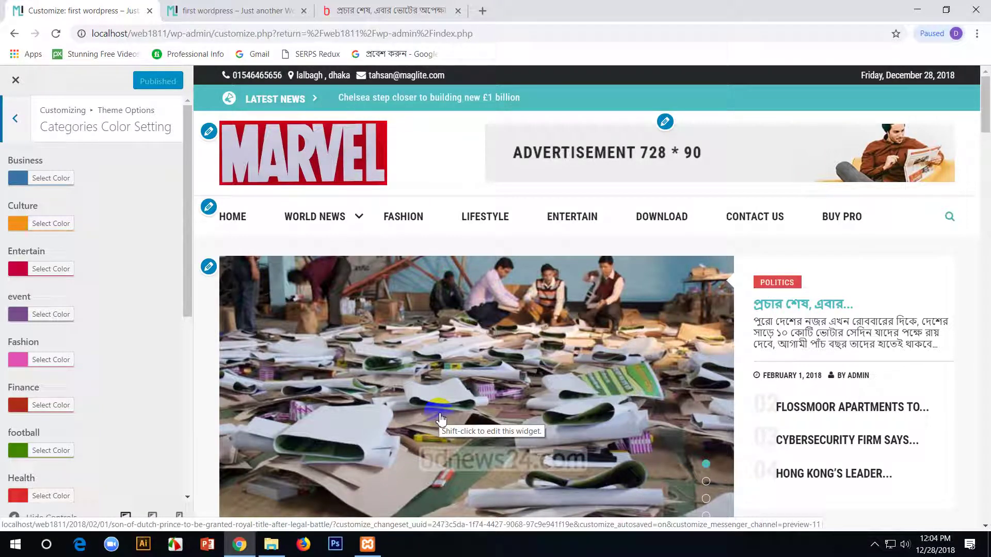
- Try the full-width and first layouts in General Setting, then settle on the second layout
click(11, 118)
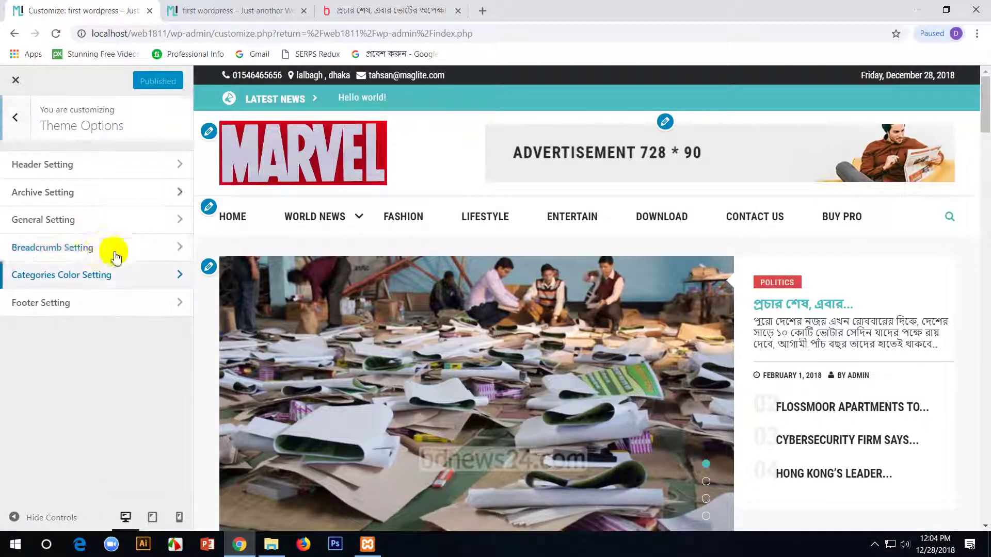
click(69, 221)
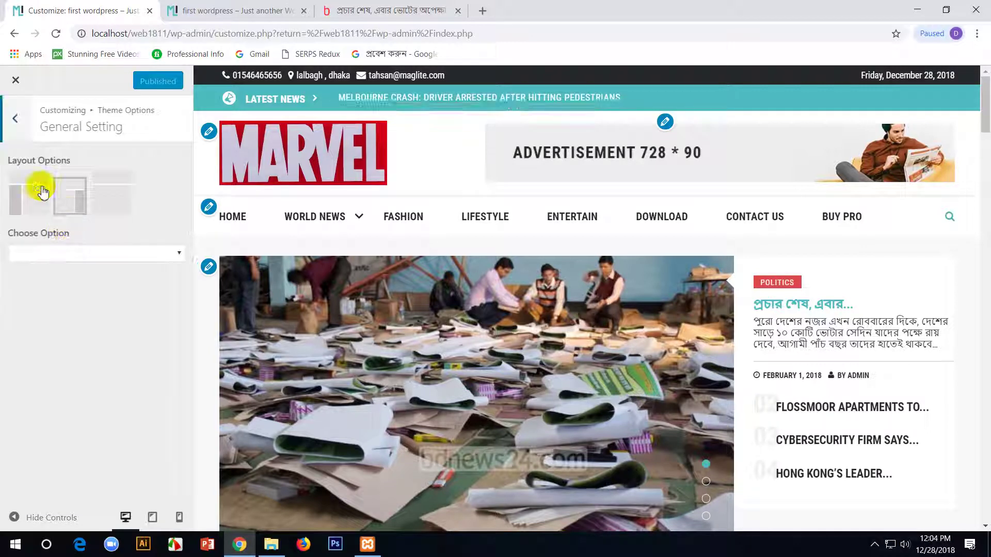
click(114, 192)
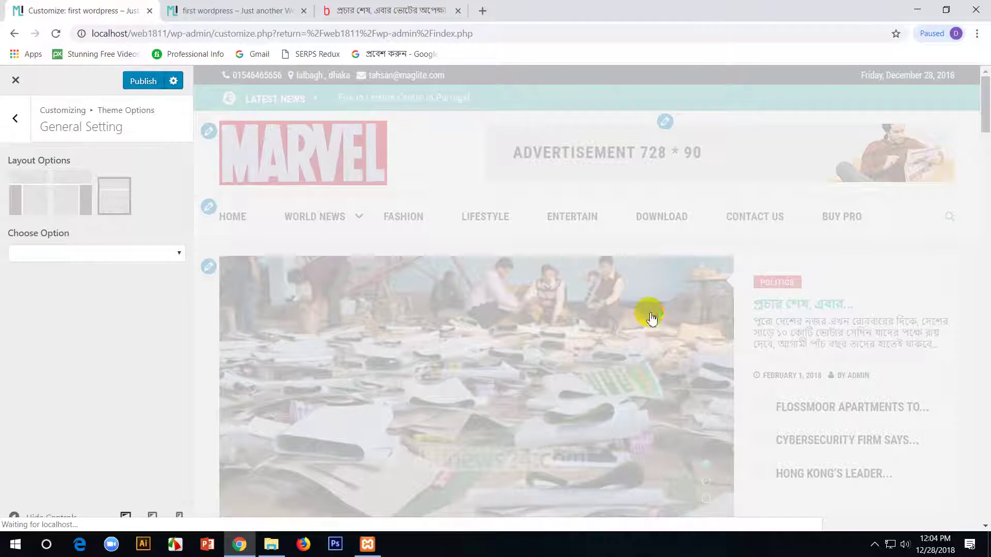
scroll(653, 318, down, 8)
scroll(670, 345, down, 10)
scroll(960, 290, down, 15)
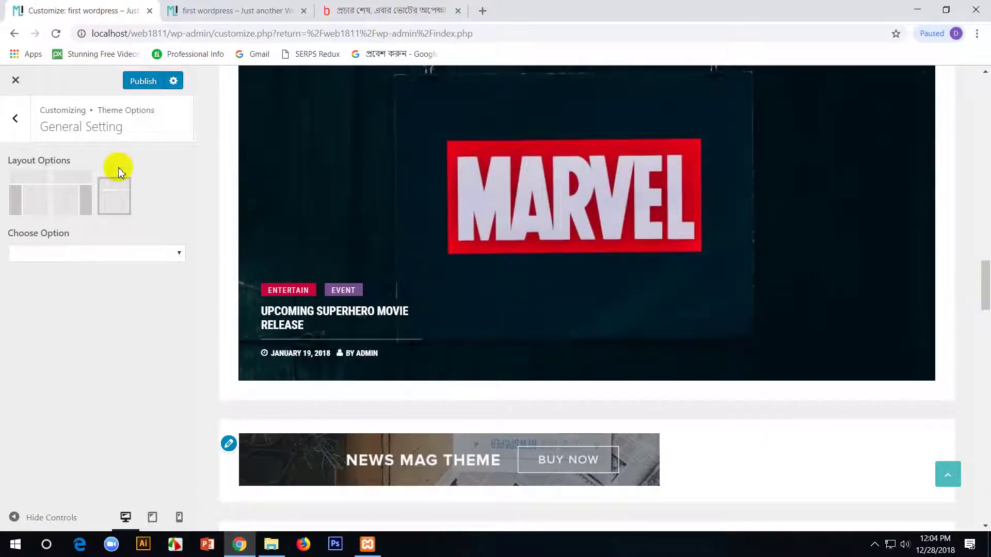
click(28, 206)
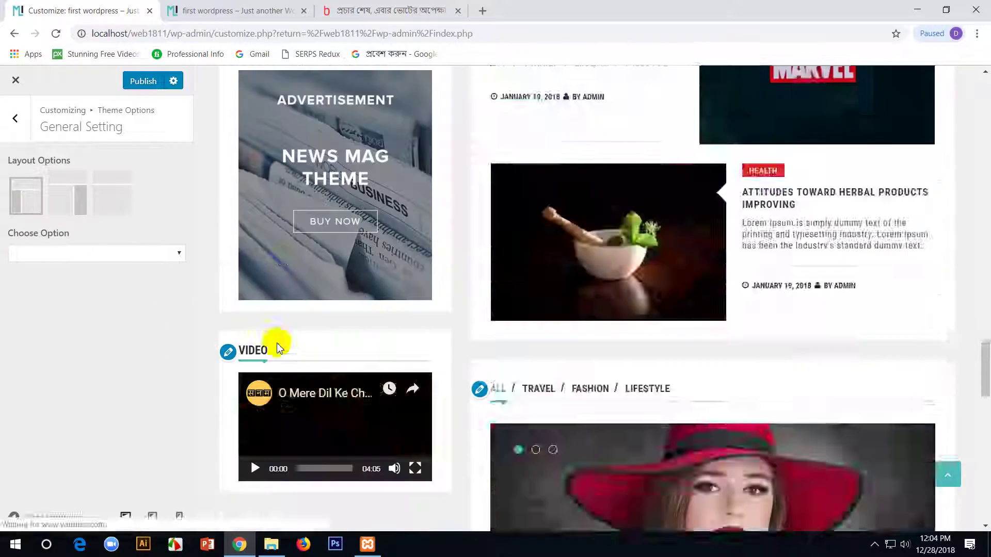
scroll(291, 246, down, 5)
scroll(299, 283, up, 10)
scroll(298, 284, up, 5)
click(80, 198)
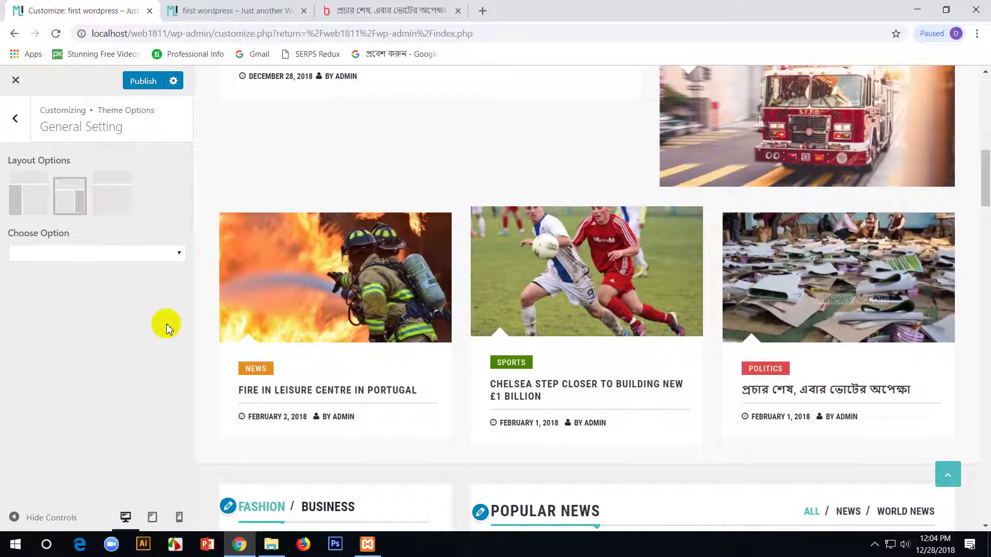
- Publish the second layout and reload the live site to check it
click(204, 7)
click(129, 11)
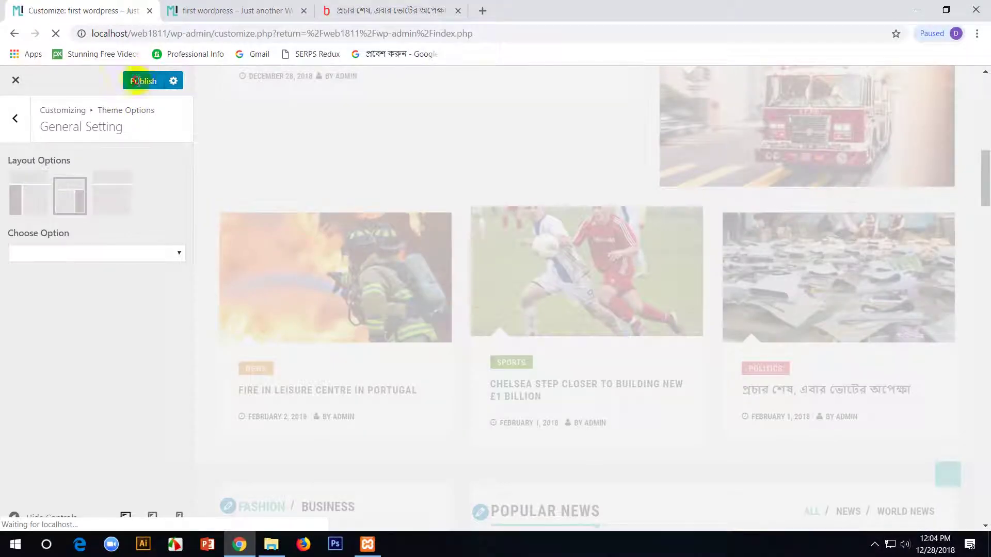
click(210, 7)
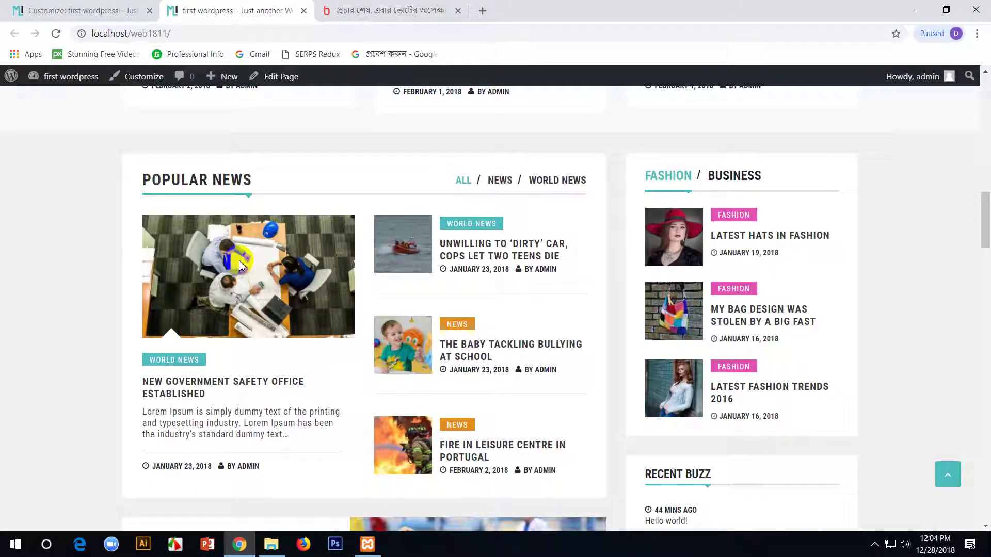
key(F5)
key(ctrl+Page_Up)
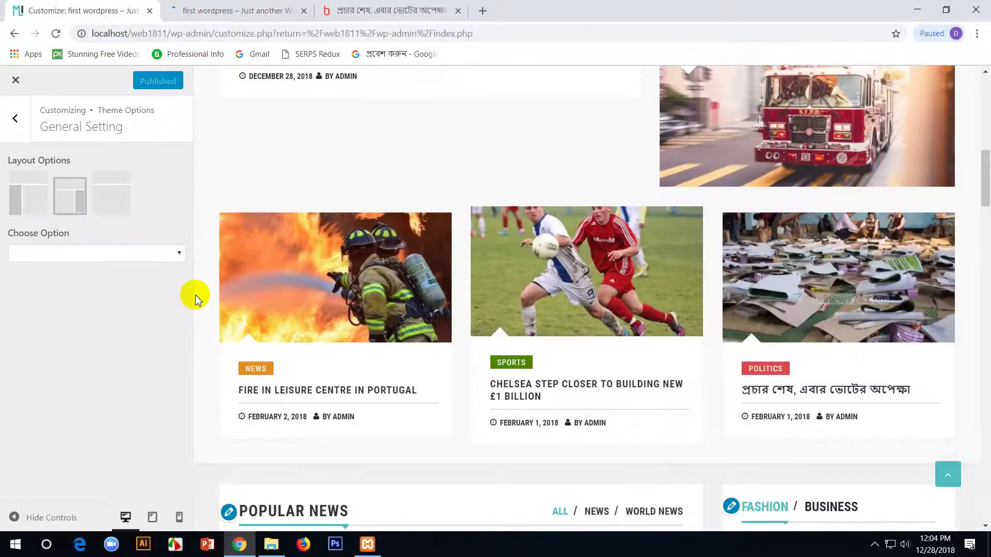
- Reopen Categories Color Setting and scroll through the colours from Business to World News
click(10, 120)
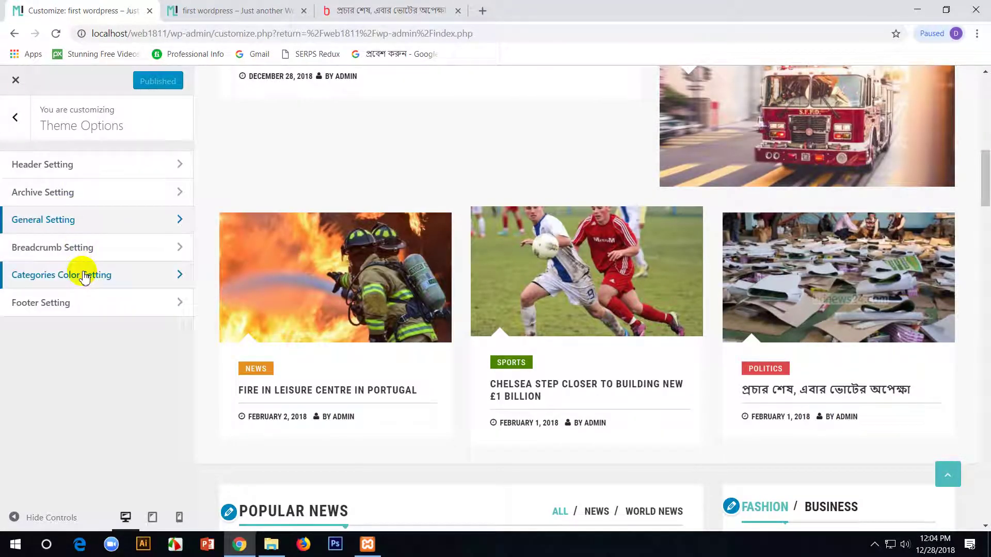
click(111, 283)
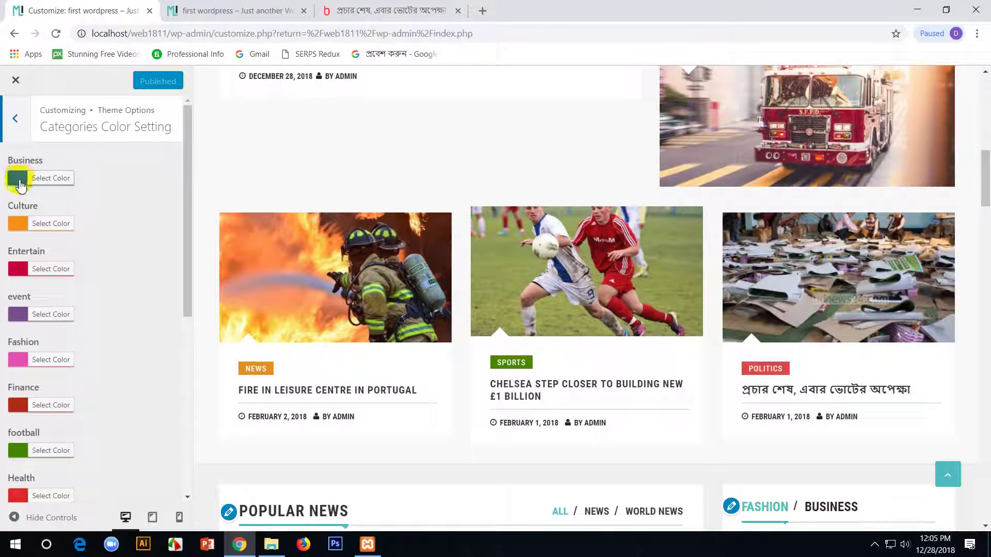
scroll(28, 286, down, 5)
scroll(18, 240, down, 2)
scroll(661, 387, down, 15)
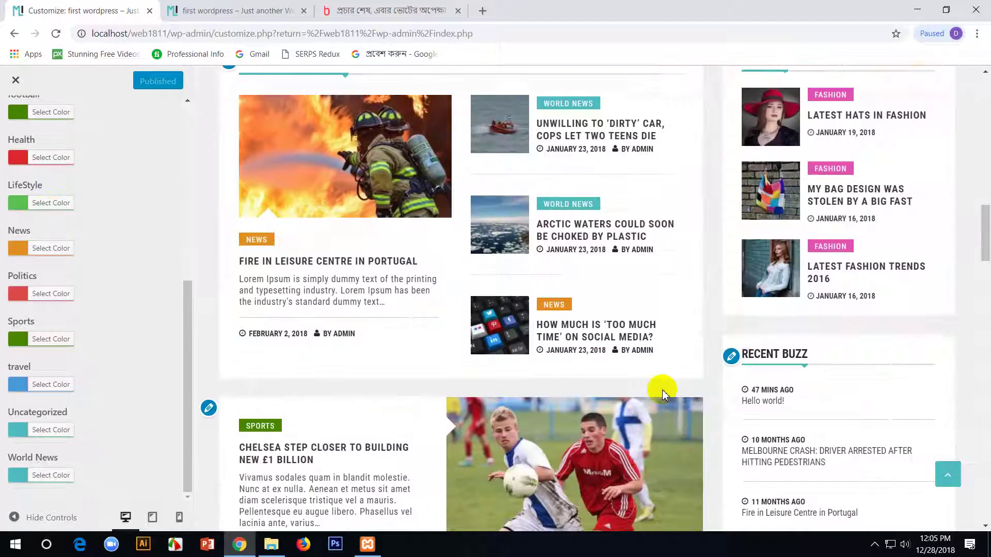
scroll(665, 385, up, 4)
scroll(665, 385, up, 8)
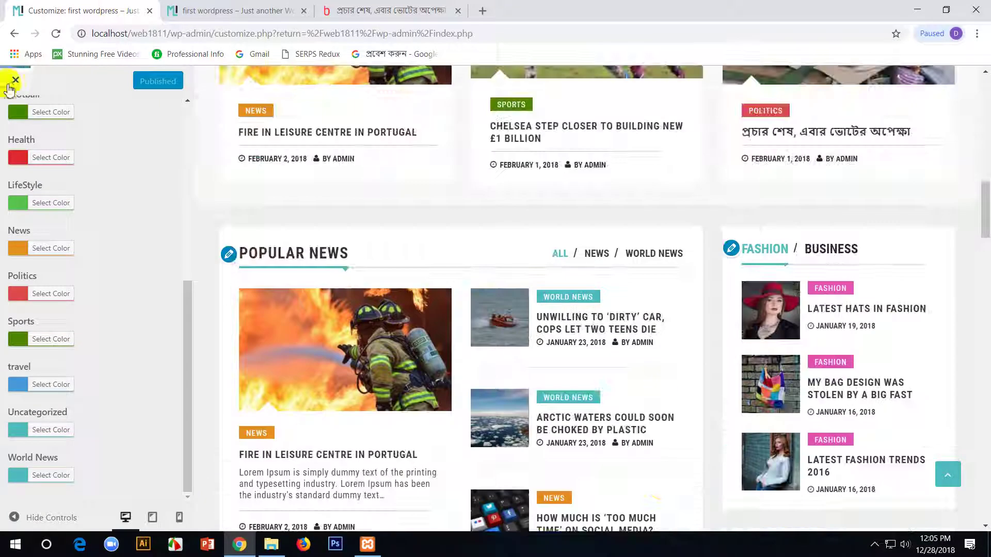
- Close the Customizer and return to the admin Dashboard
click(12, 83)
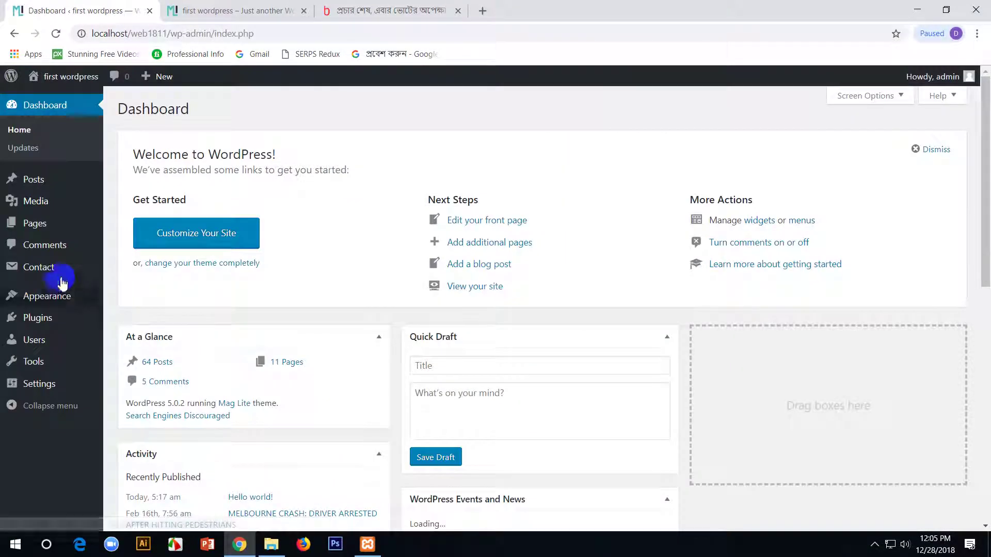
mouse_move(62, 299)
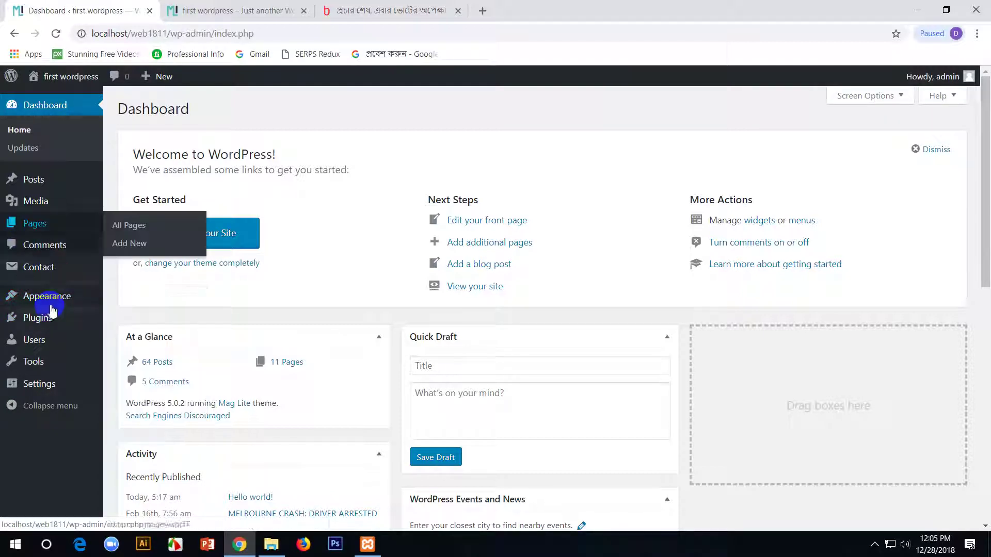
- Open the Footer Setting section under Theme Options in the Customizer
click(133, 316)
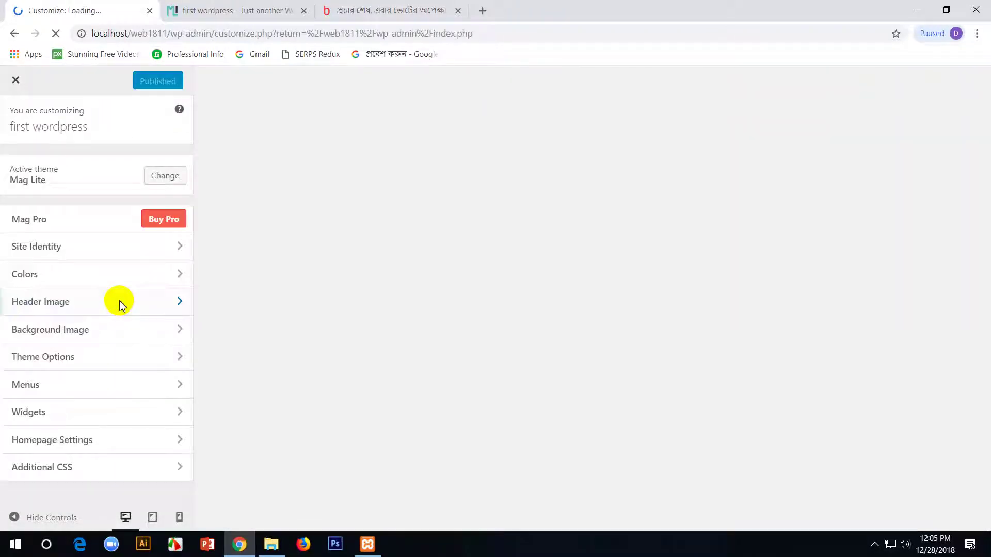
click(117, 368)
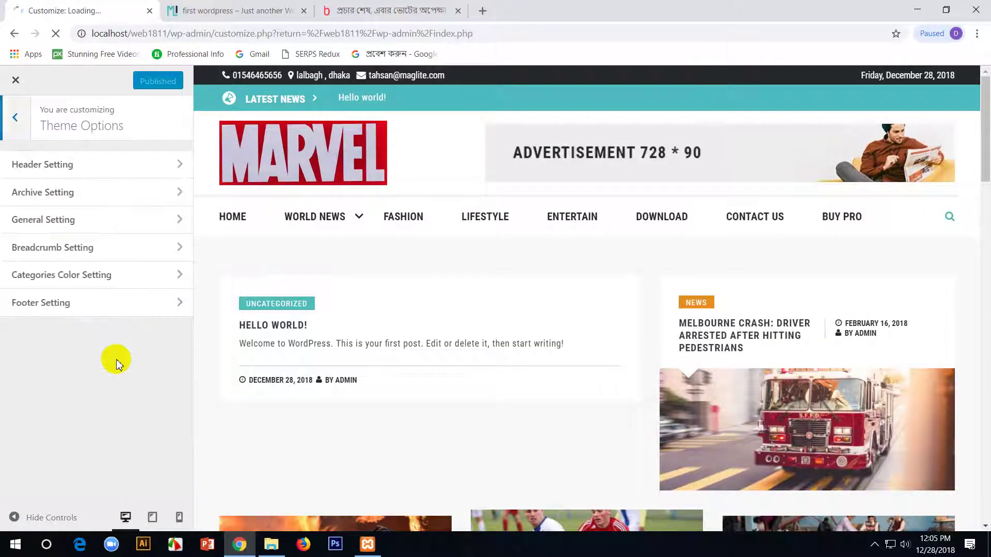
click(119, 299)
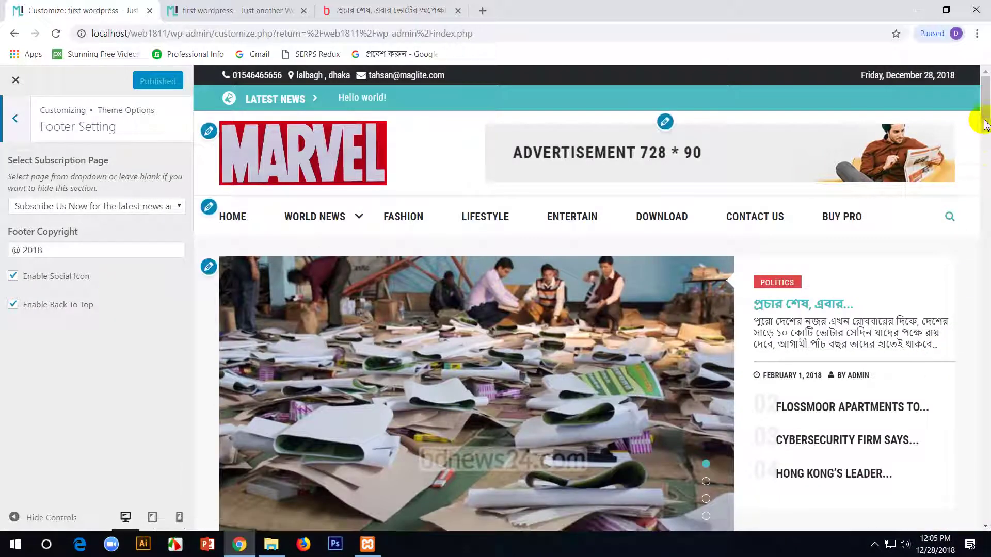
drag(986, 124, 948, 474)
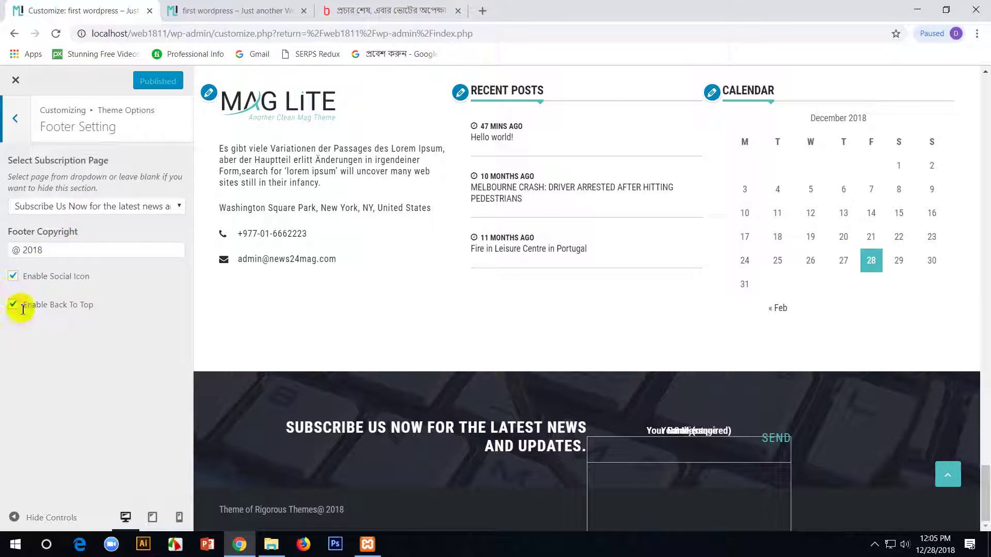
- Keep footer social icons enabled, set Subscription Page to — Select —, and check the live site
click(12, 278)
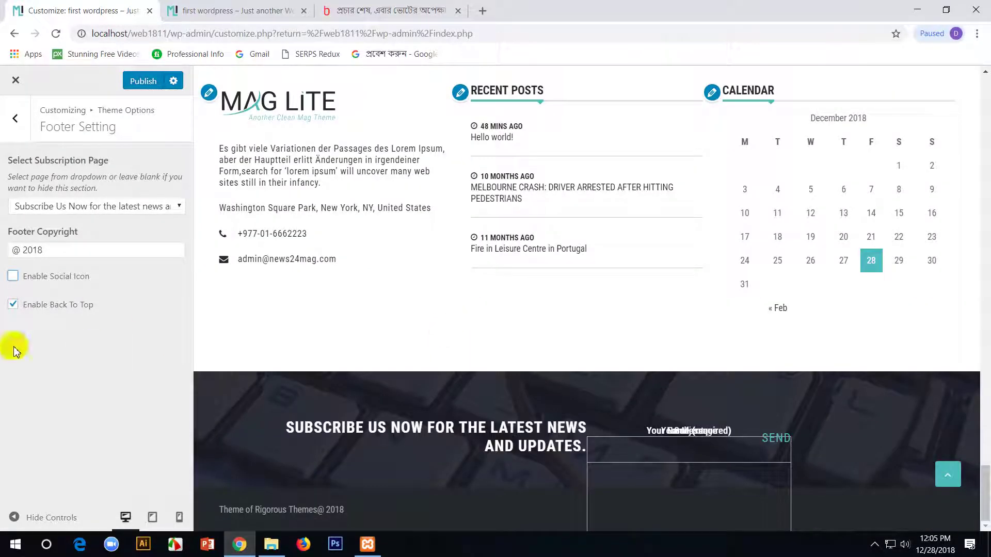
click(12, 276)
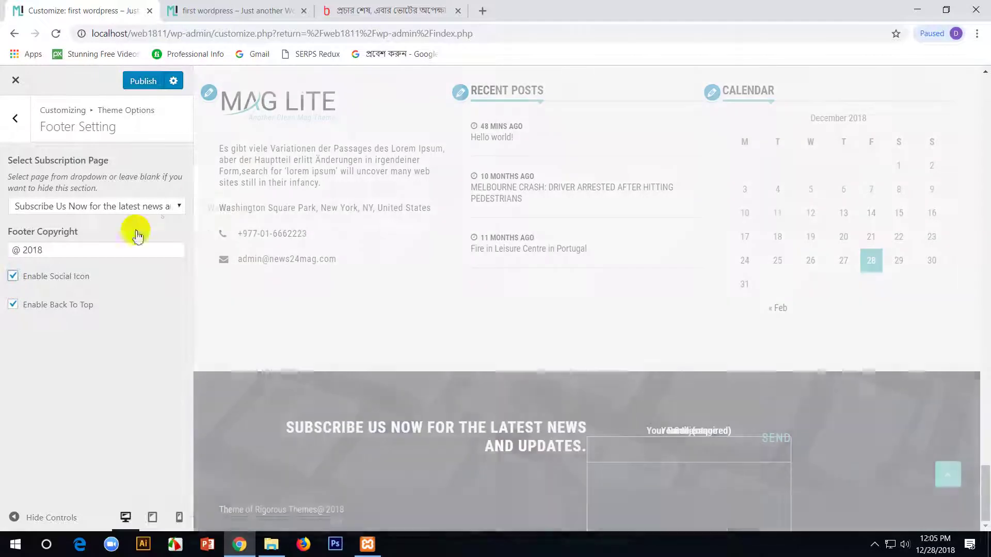
click(162, 214)
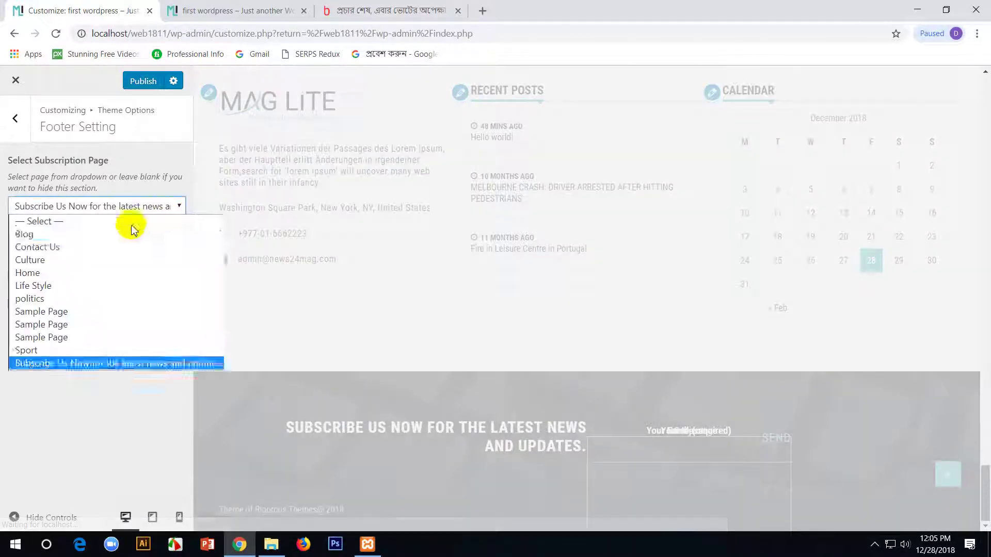
click(60, 220)
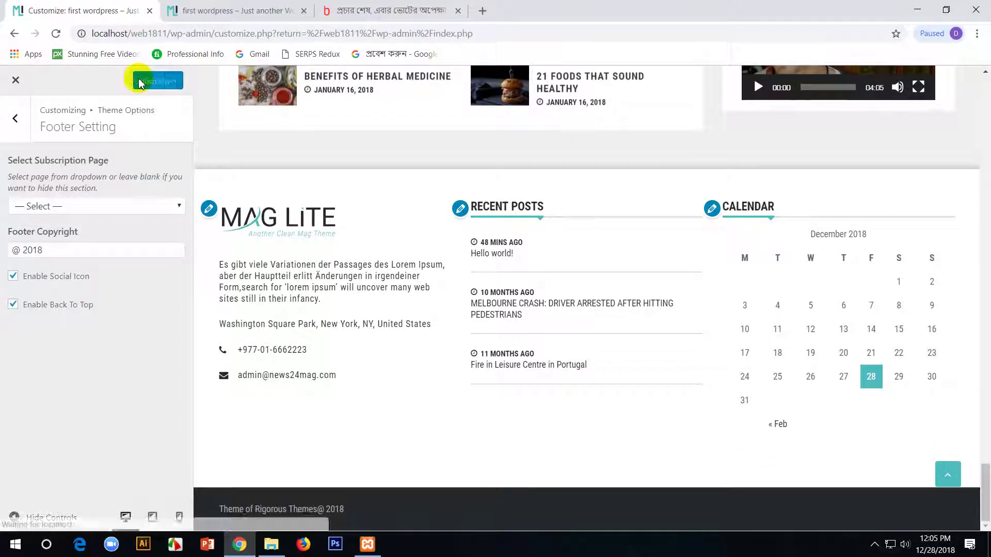
click(196, 9)
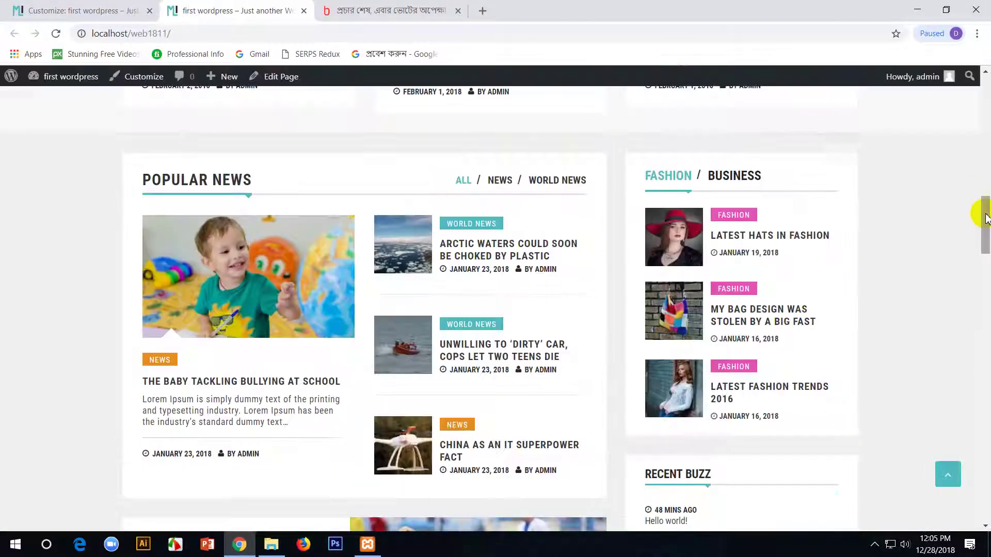
drag(986, 216, 986, 485)
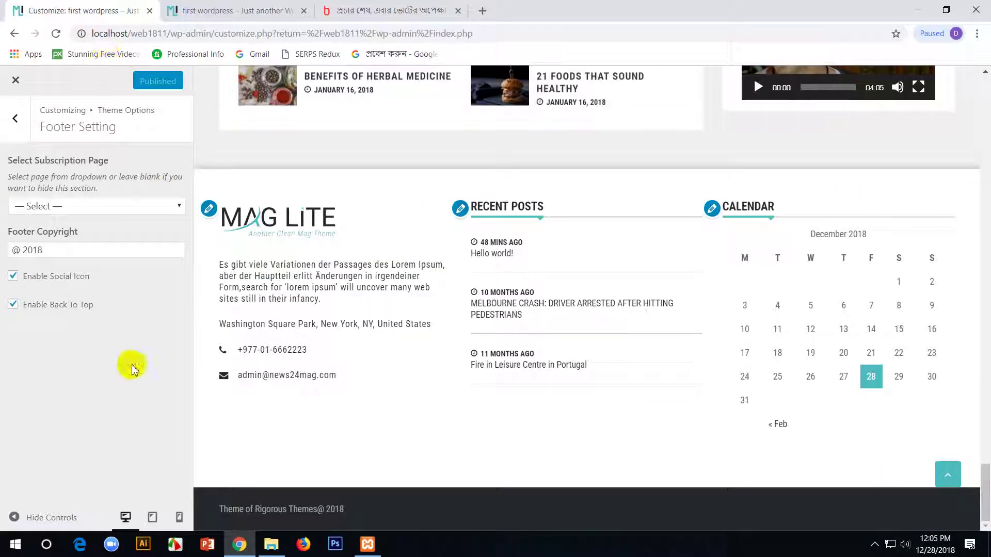
- Look into Archive Setting under Theme Options, then back out to the main Customizer menu
click(14, 114)
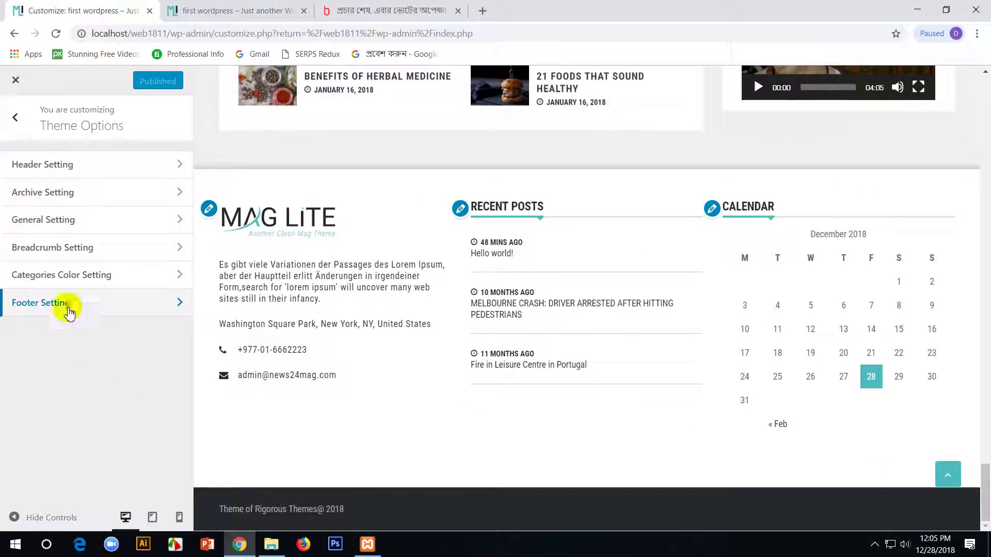
click(53, 194)
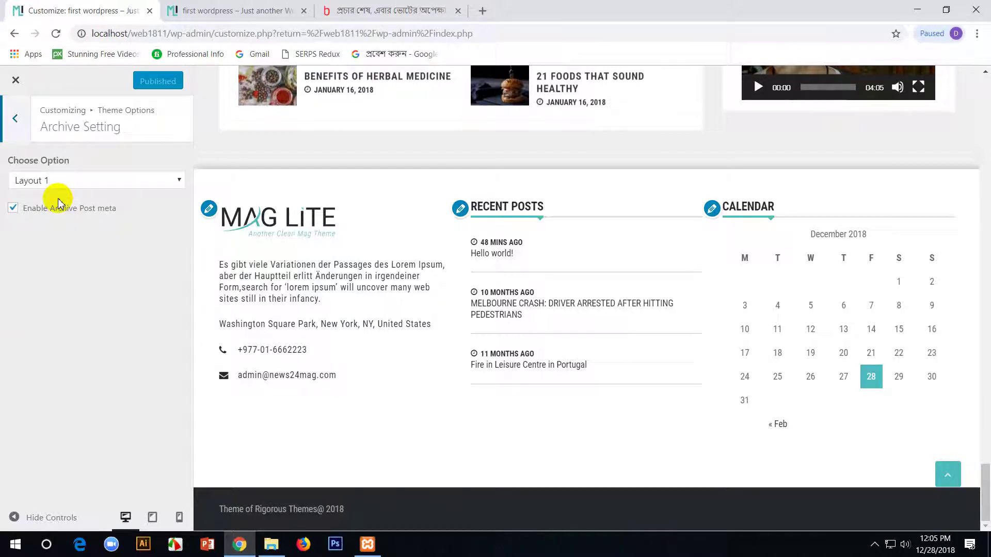
click(16, 121)
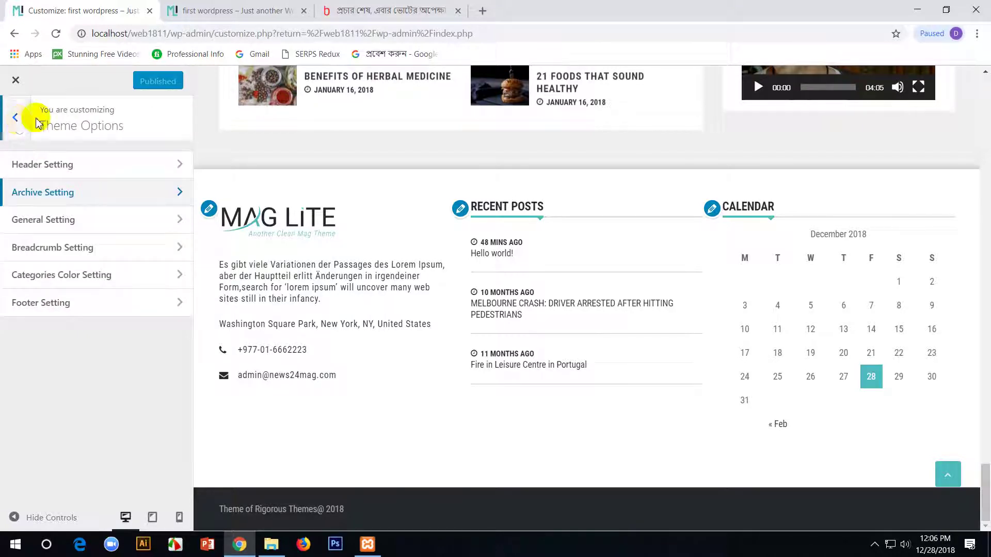
click(24, 109)
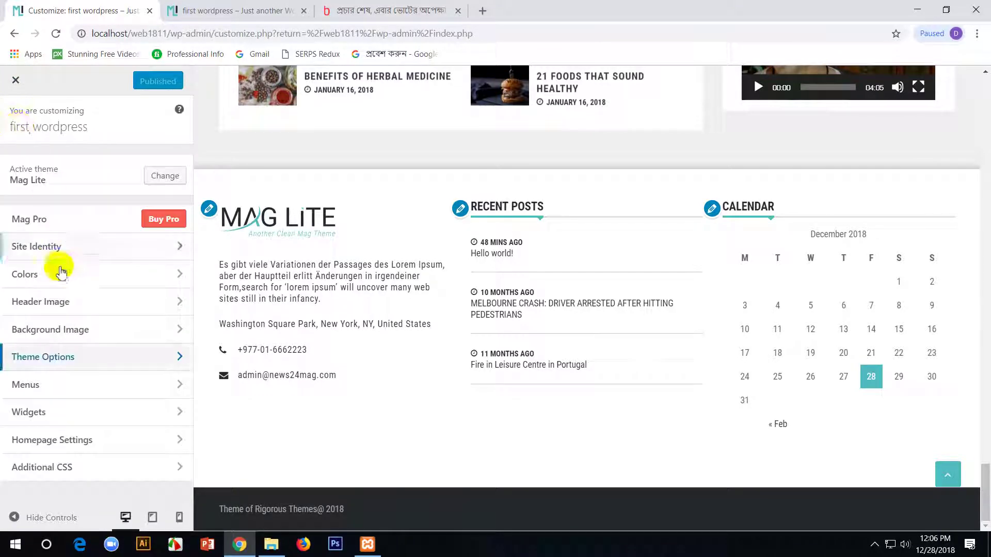
- In Colors, set the header text colour to purple #8224e3
click(85, 286)
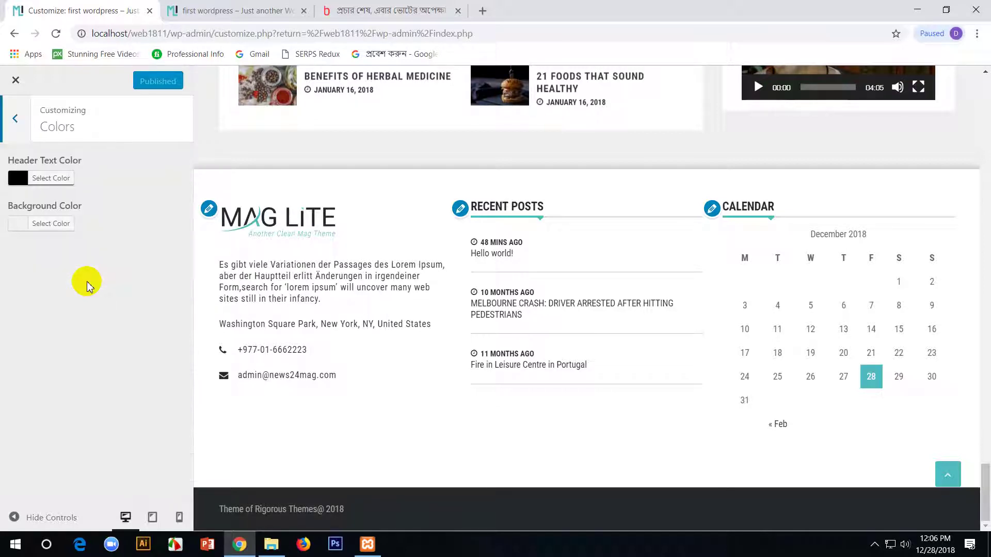
scroll(581, 278, up, 15)
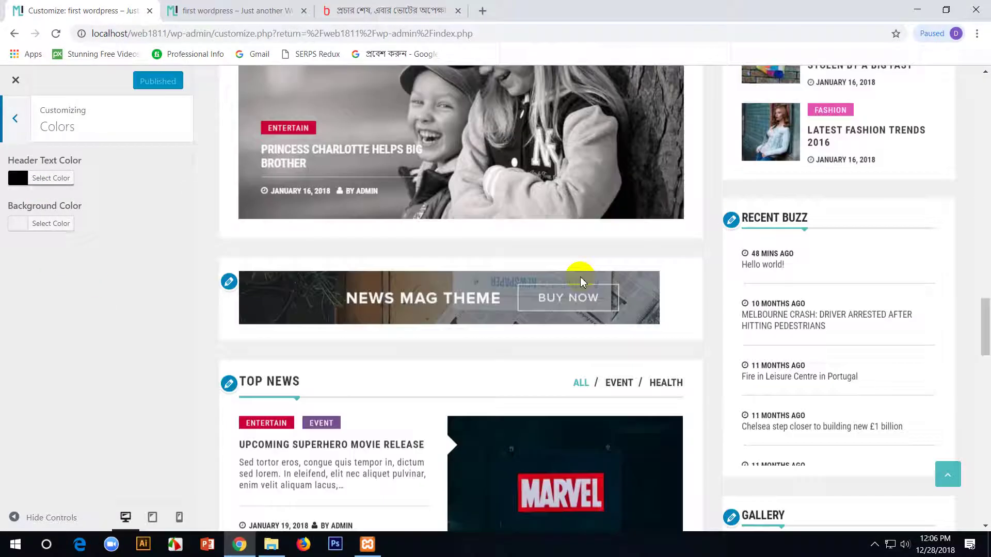
scroll(582, 280, up, 10)
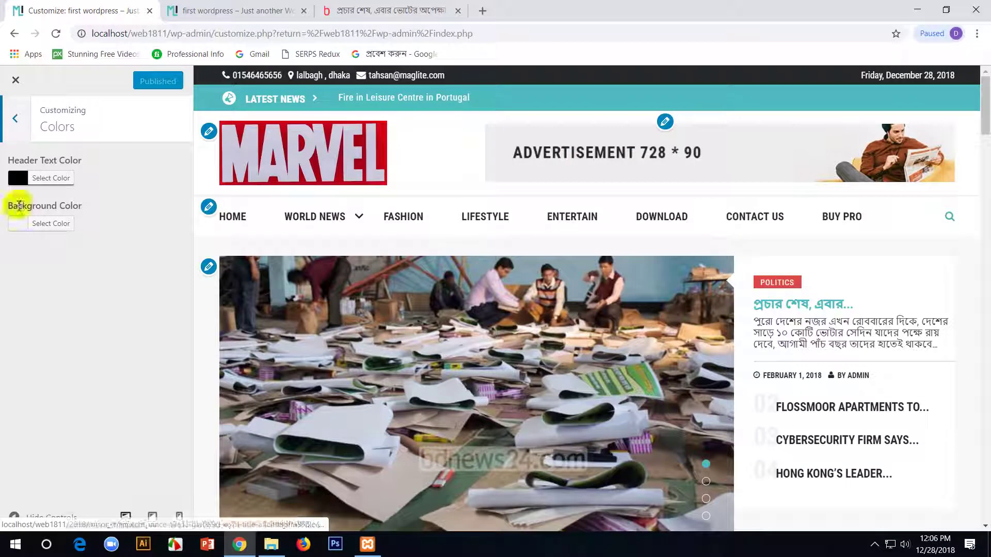
click(17, 178)
click(84, 287)
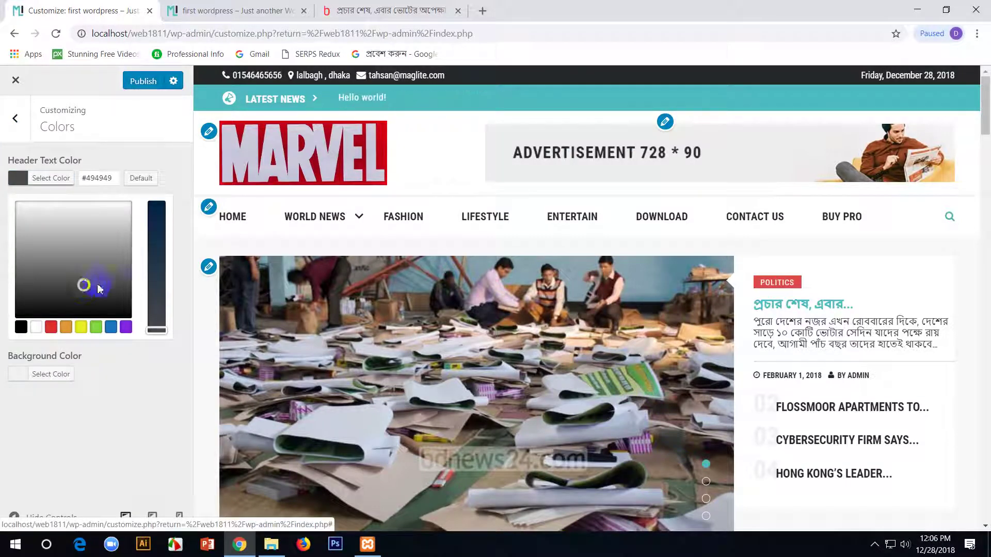
click(126, 329)
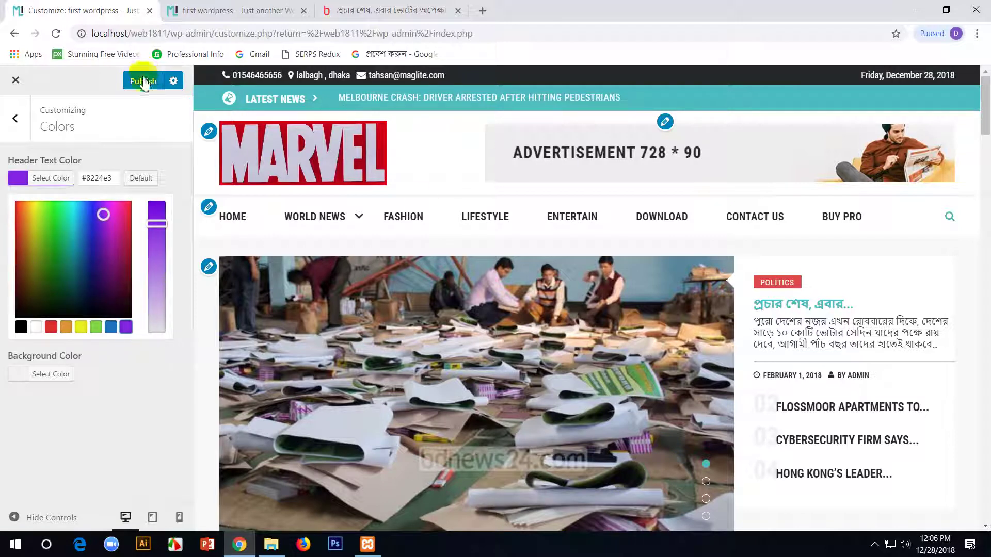
scroll(653, 314, down, 15)
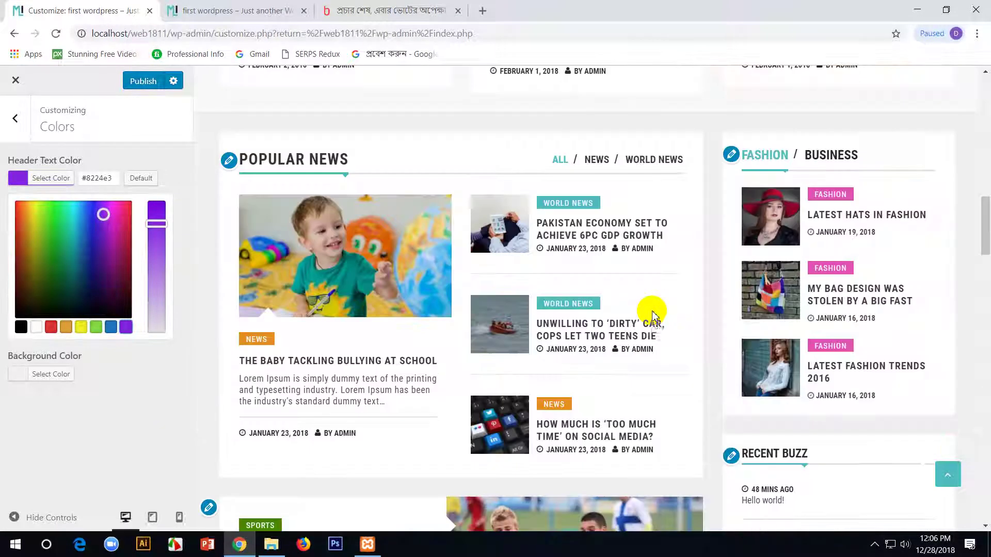
scroll(652, 311, down, 10)
scroll(652, 311, up, 18)
scroll(652, 314, up, 10)
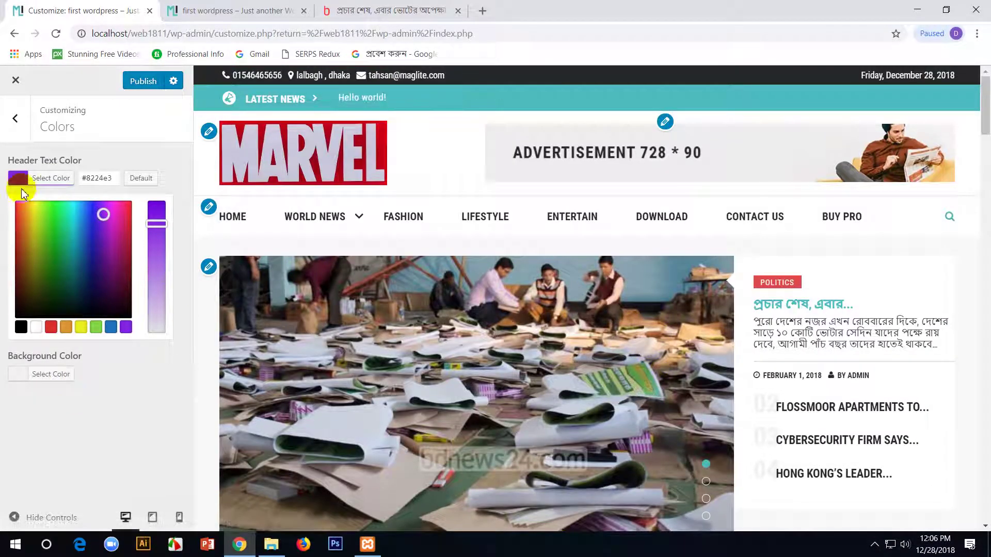
click(21, 182)
- Set the site background colour to dark brown #35250c and return to the section list
click(18, 223)
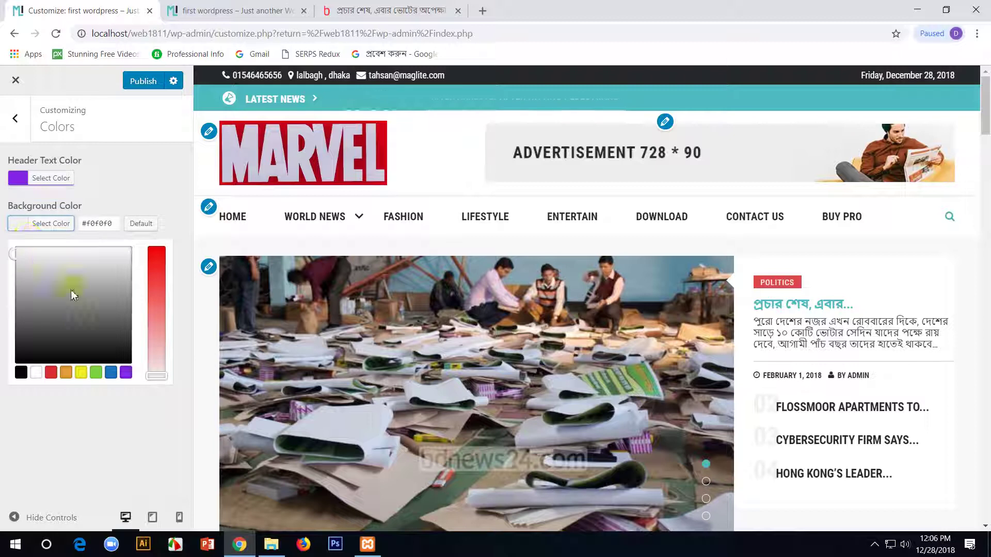
click(80, 325)
click(129, 262)
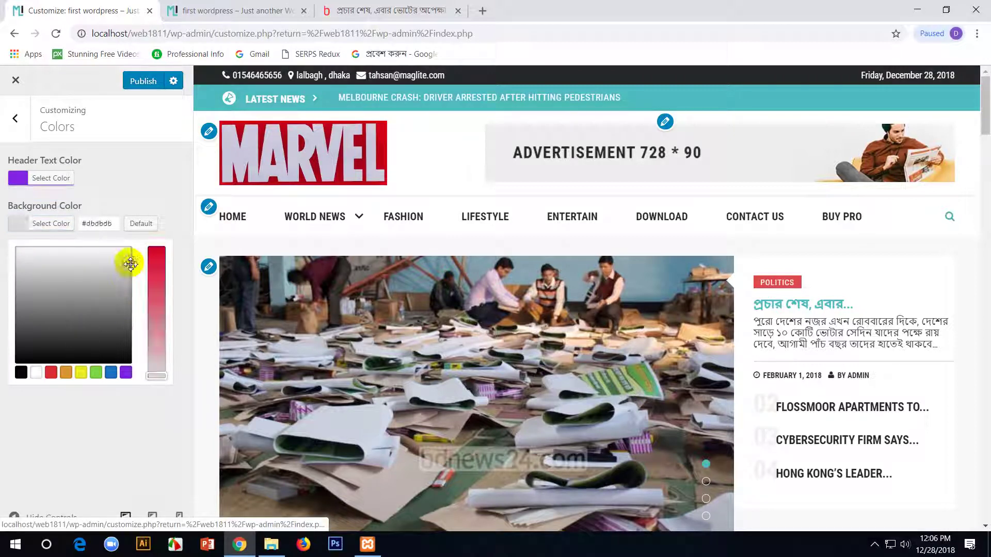
click(156, 281)
click(27, 338)
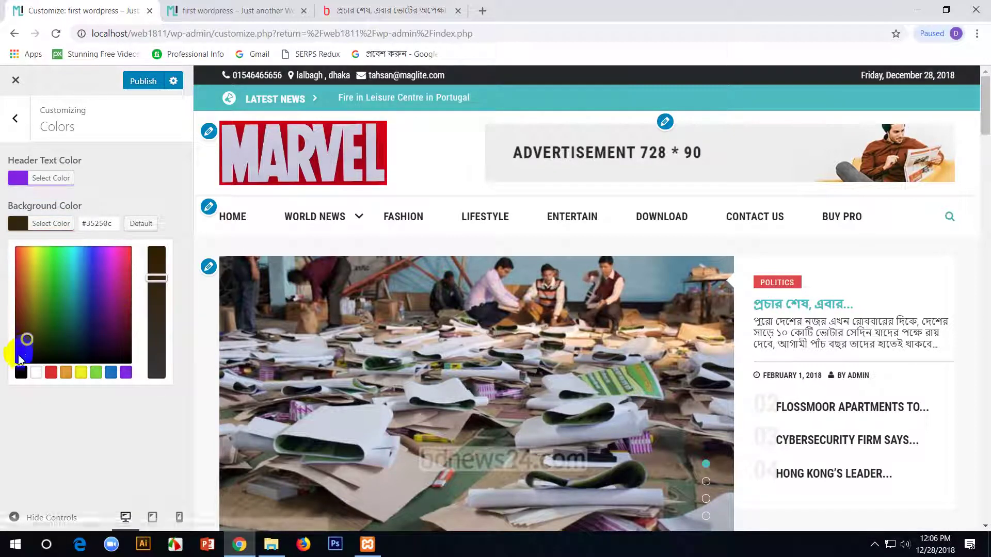
click(15, 118)
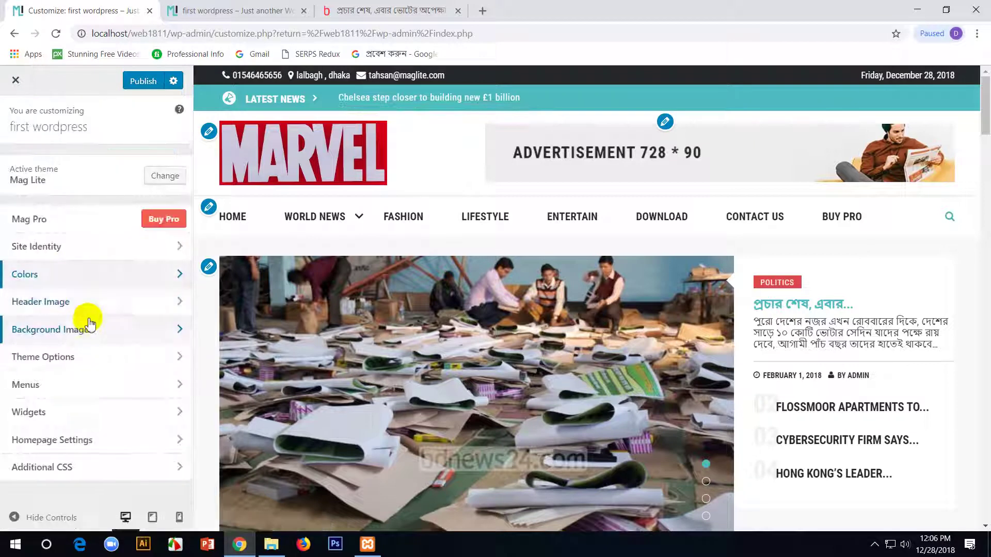
- Pick an uploaded header image, then leave the Customizer unsaved and reopen it from the Dashboard
click(129, 310)
click(162, 368)
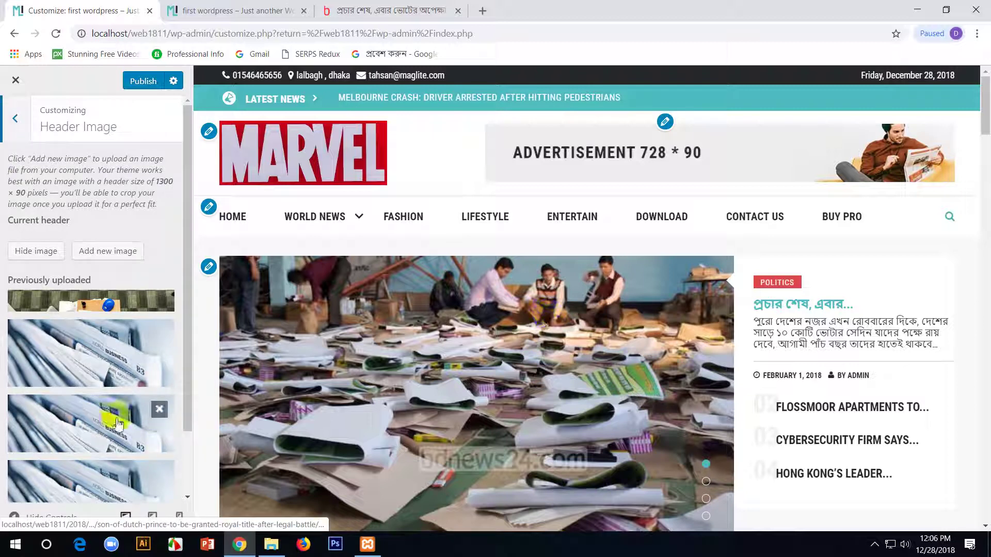
scroll(118, 423, down, 2)
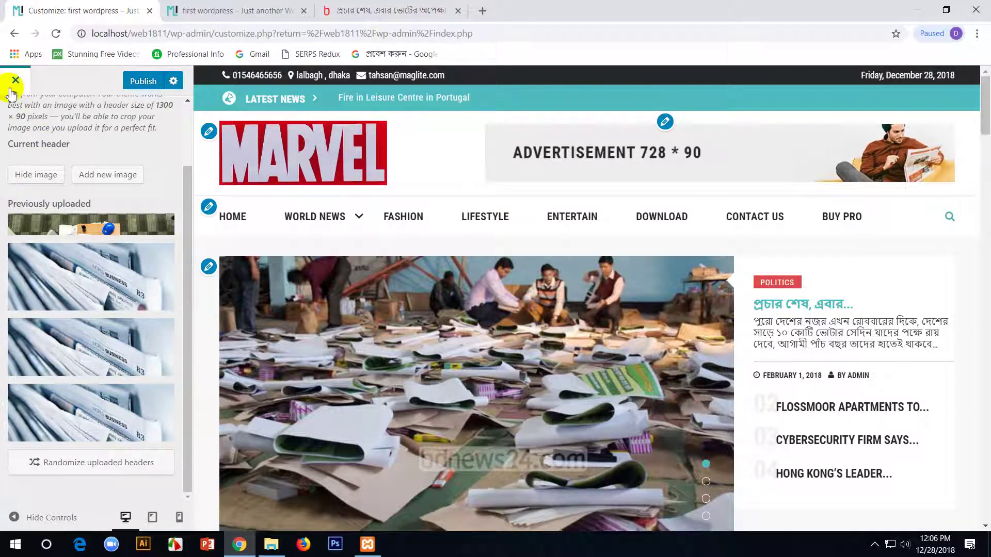
click(15, 79)
click(555, 124)
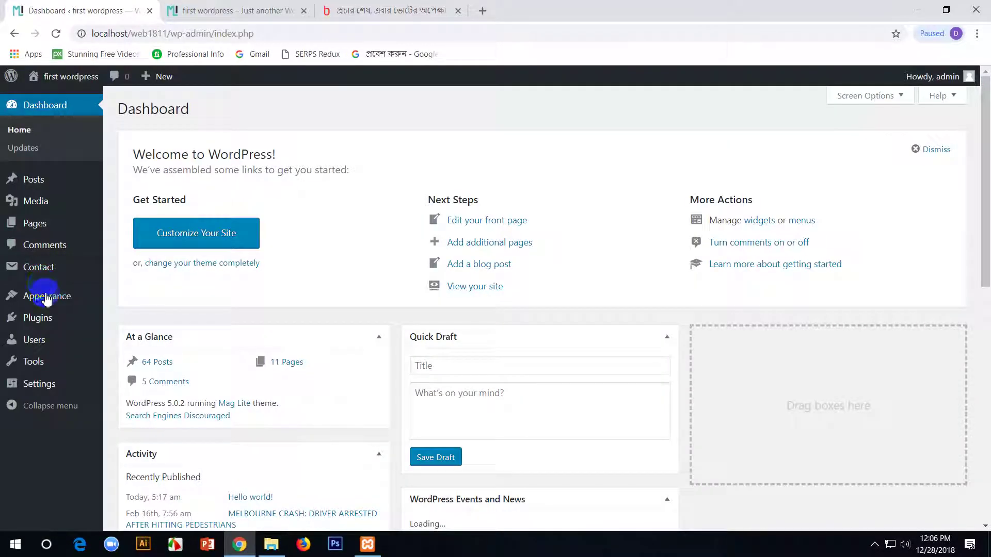
click(130, 318)
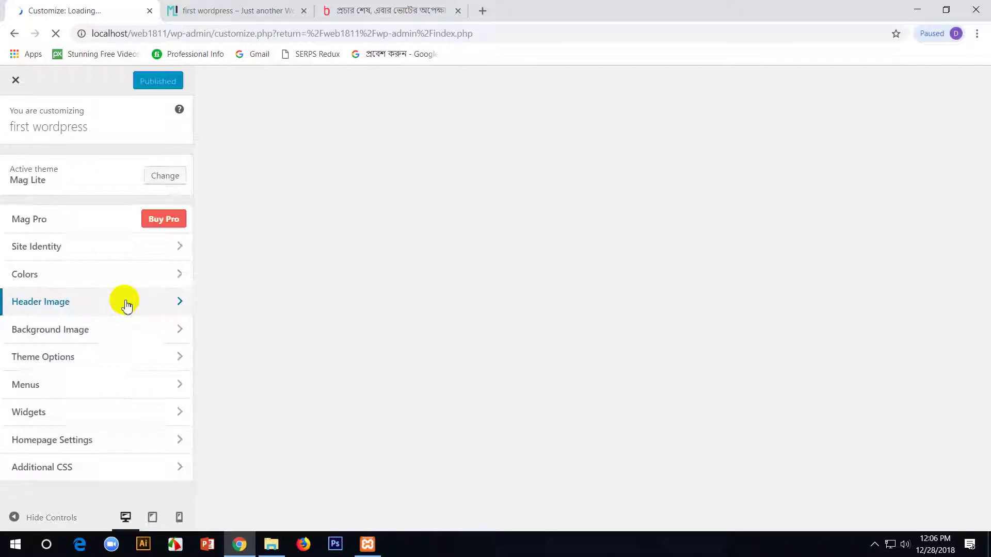
- Review Menus, Homepage Settings (Home and Blog kept) and Additional CSS, then close the Customizer
click(112, 391)
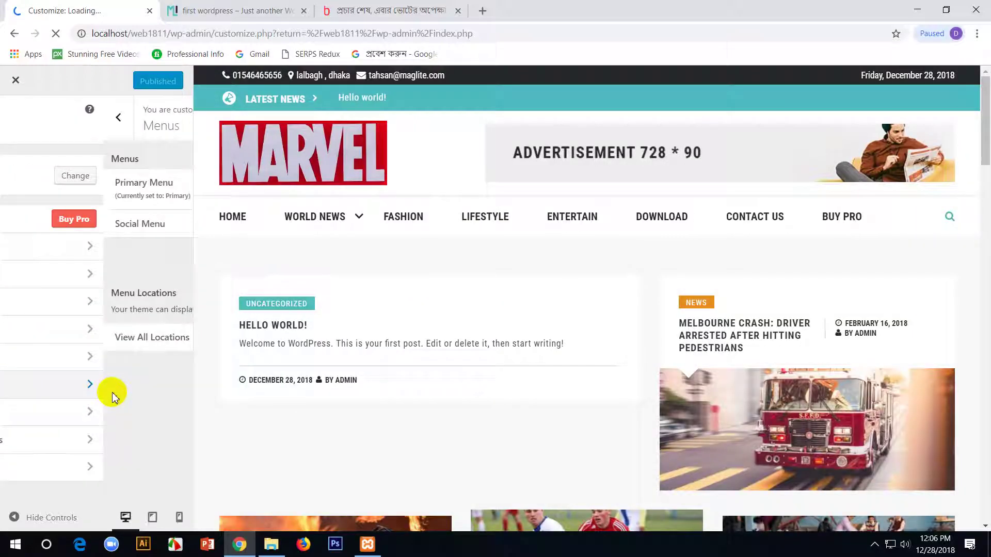
click(11, 116)
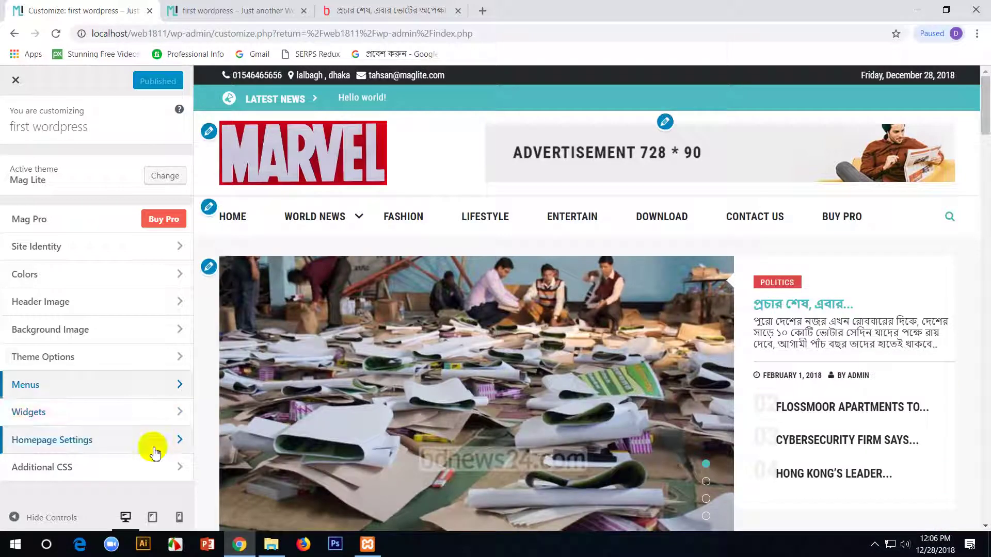
click(151, 448)
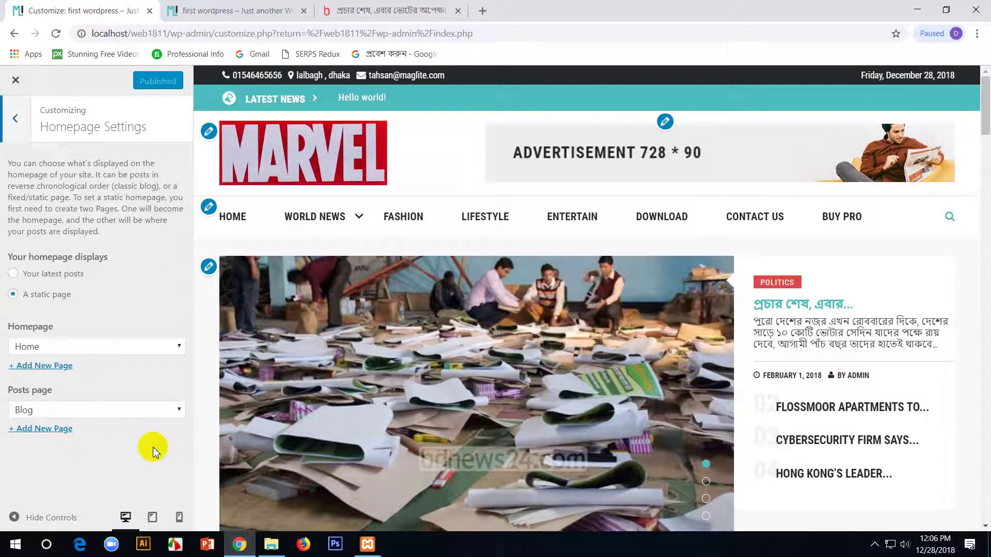
click(172, 346)
click(172, 349)
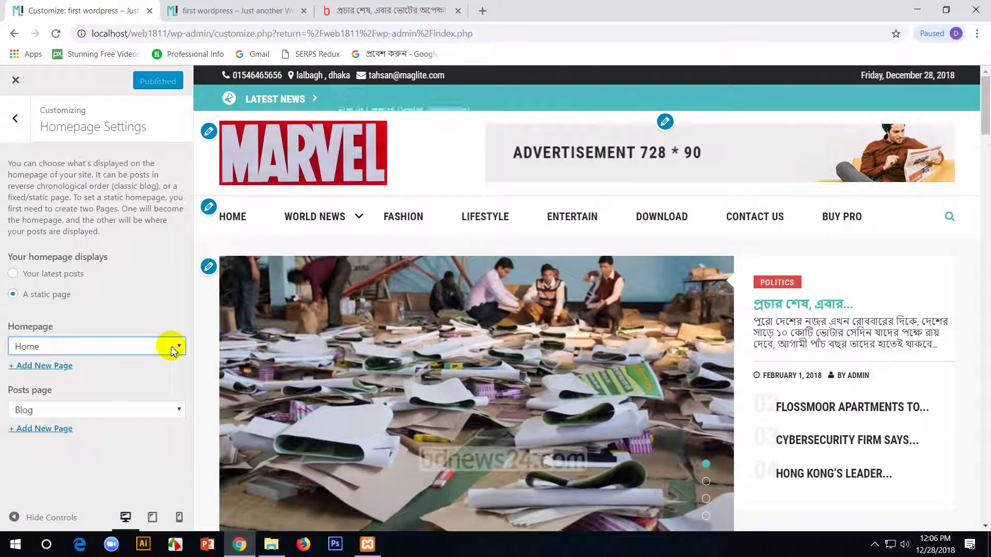
click(162, 418)
click(162, 418)
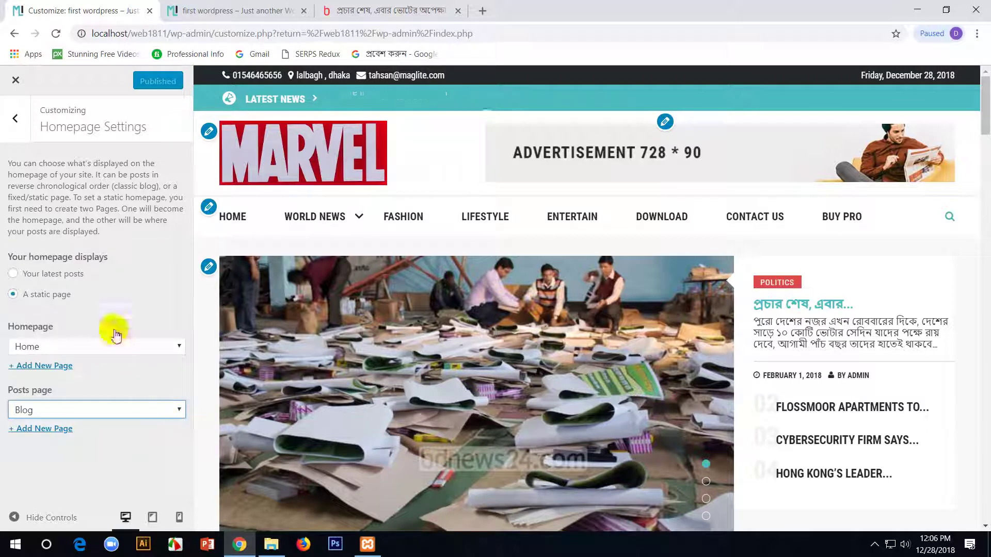
click(16, 120)
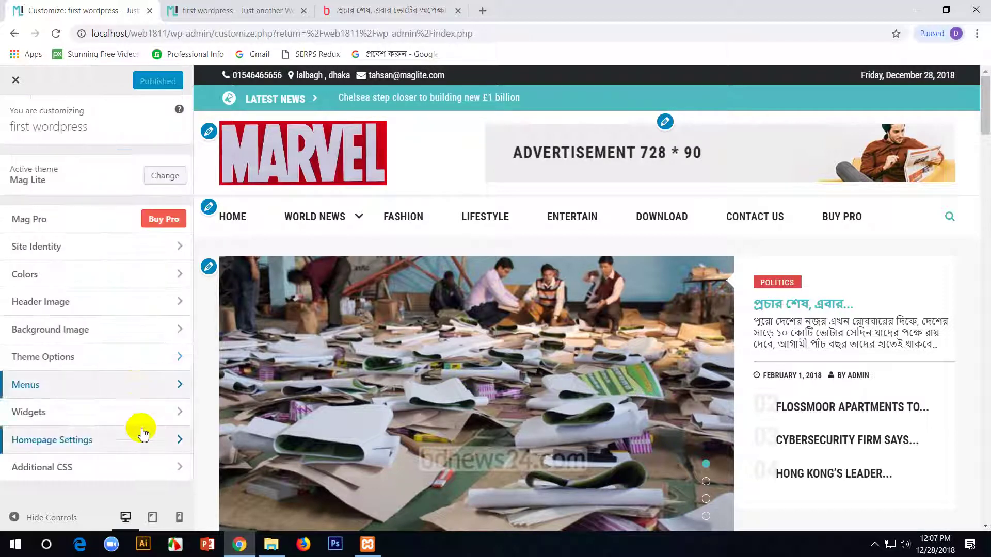
click(126, 474)
click(16, 117)
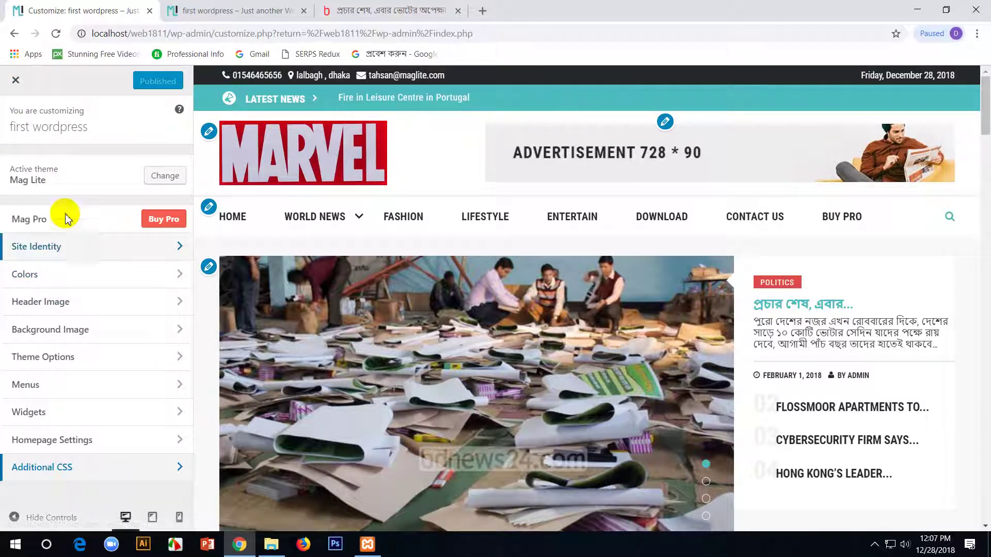
click(15, 79)
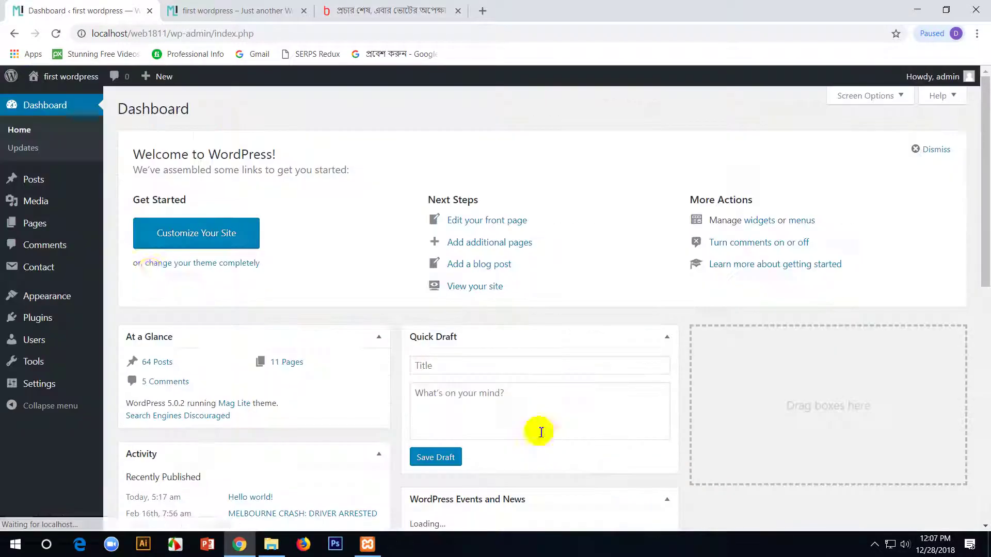
- Scroll through the live Mag Lite homepage with the MARVEL logo, ending back at the top
click(207, 12)
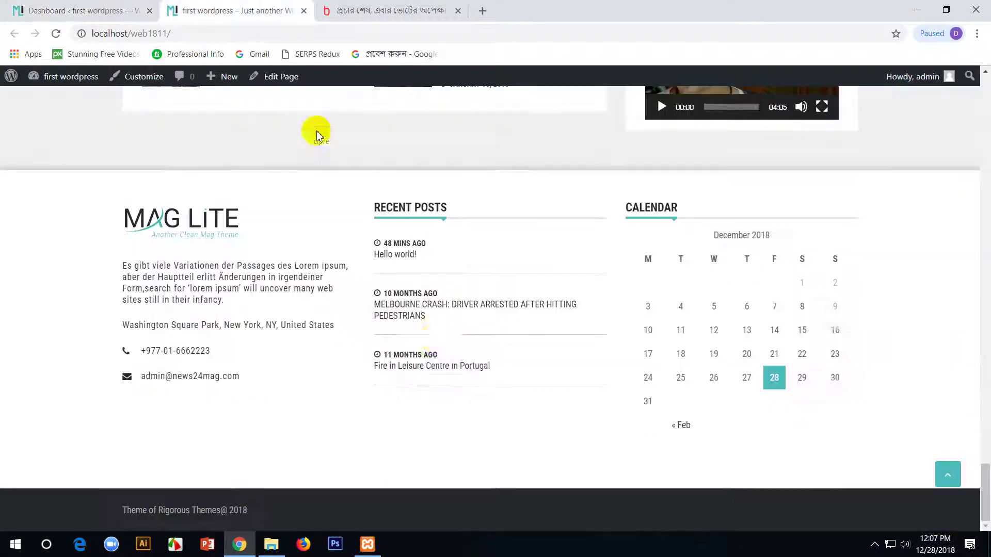
scroll(355, 243, up, 20)
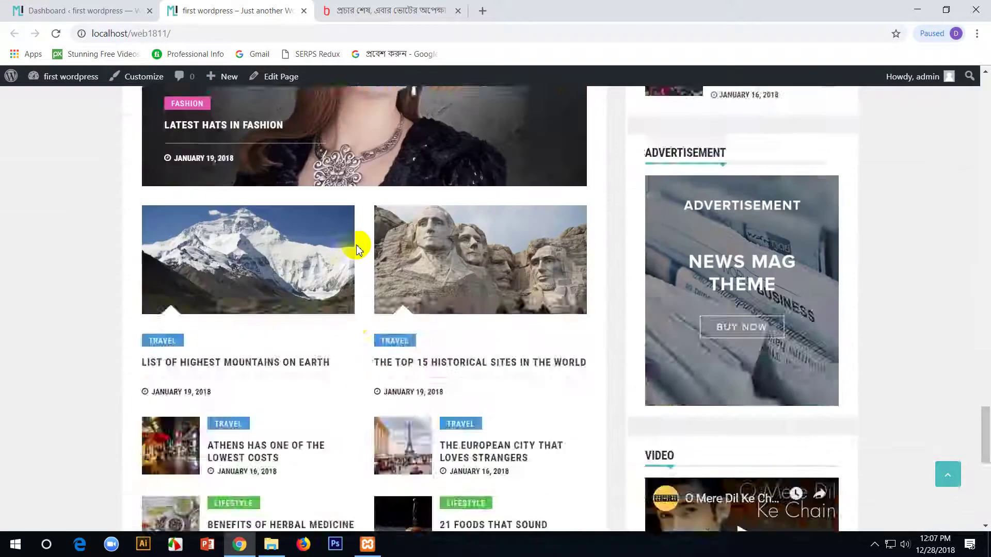
scroll(356, 250, up, 10)
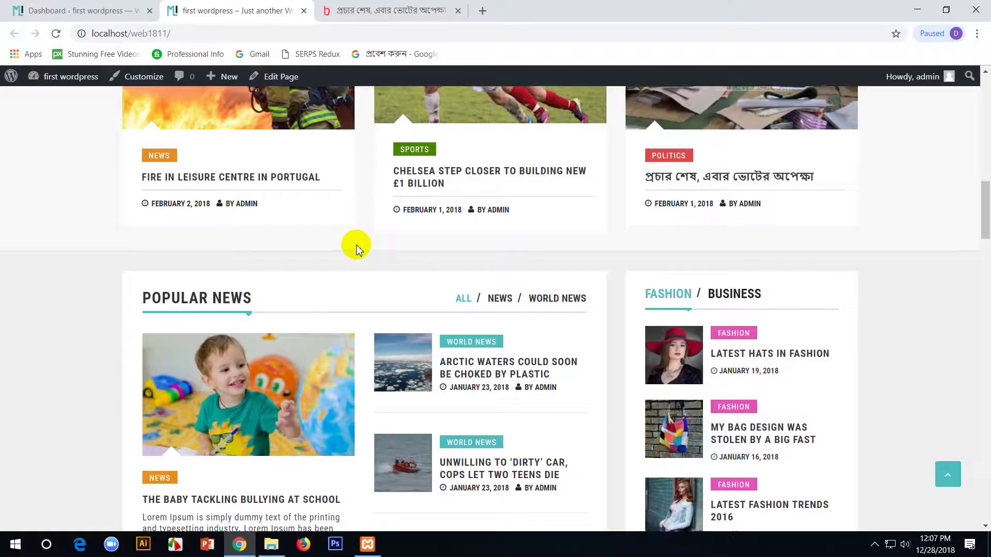
scroll(357, 249, up, 2)
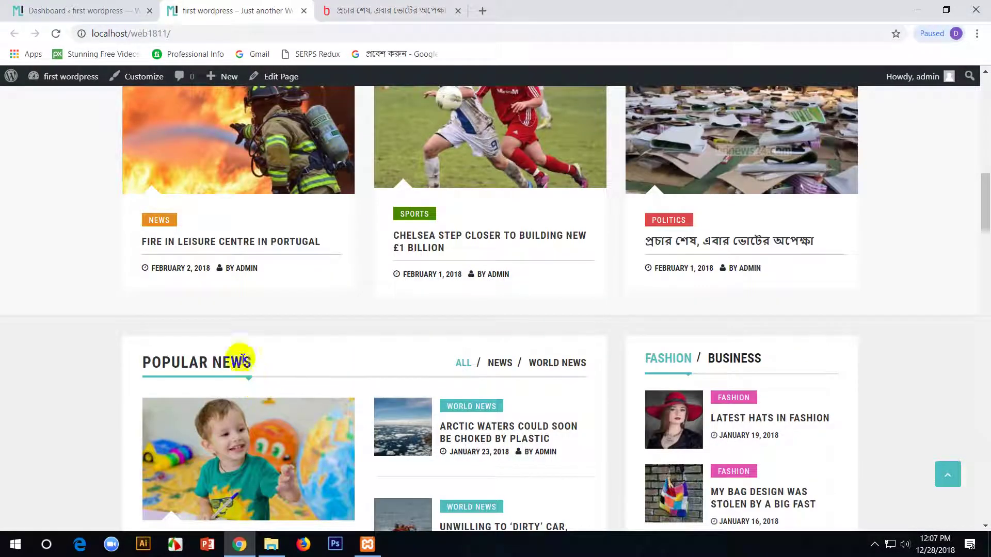
drag(181, 362, 241, 358)
scroll(440, 387, up, 6)
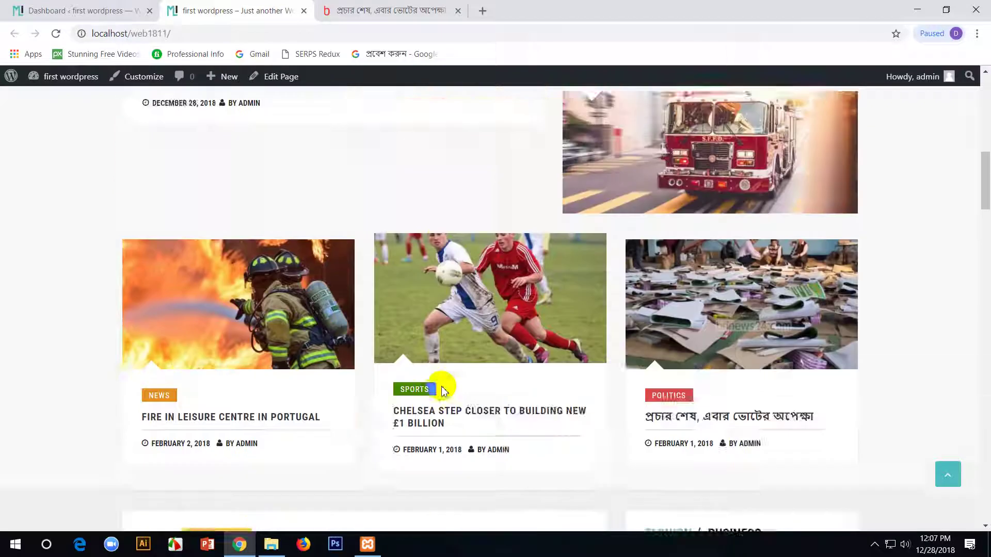
scroll(420, 379, down, 8)
scroll(330, 340, down, 12)
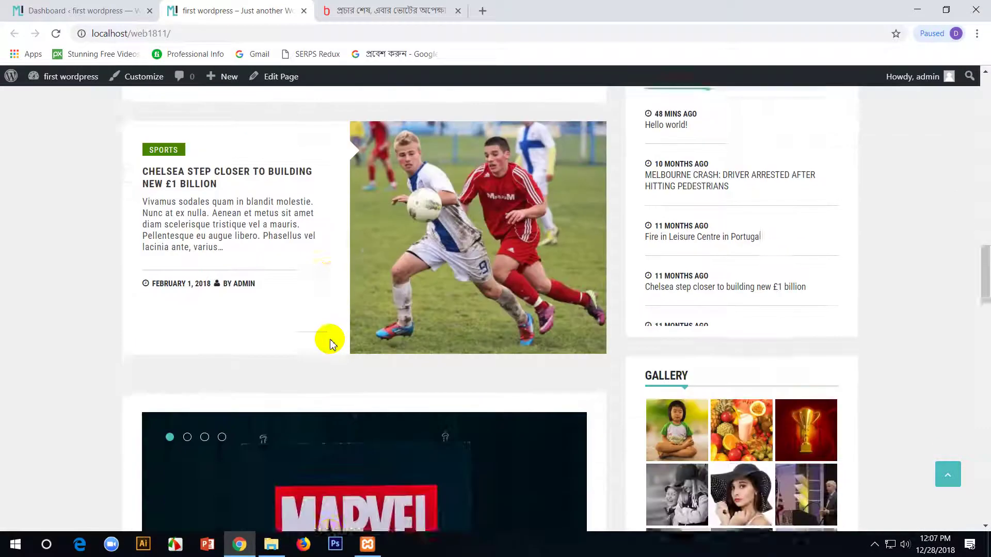
scroll(304, 339, down, 5)
scroll(316, 358, up, 20)
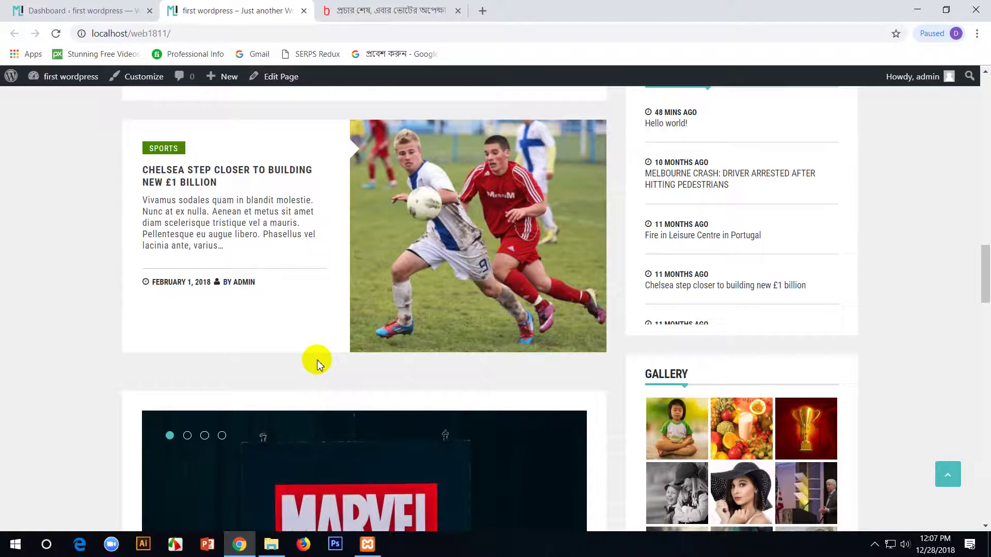
scroll(320, 366, down, 20)
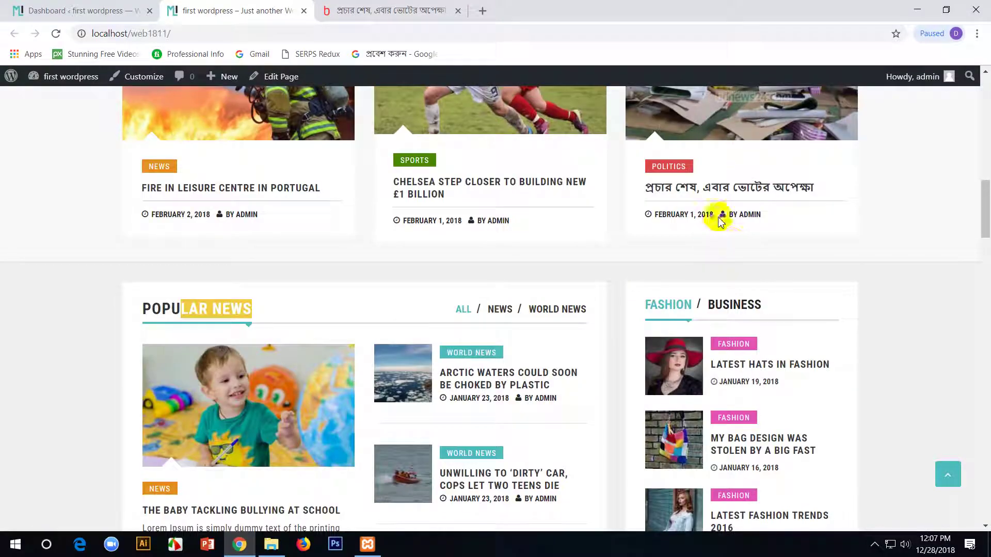
scroll(745, 294, down, 16)
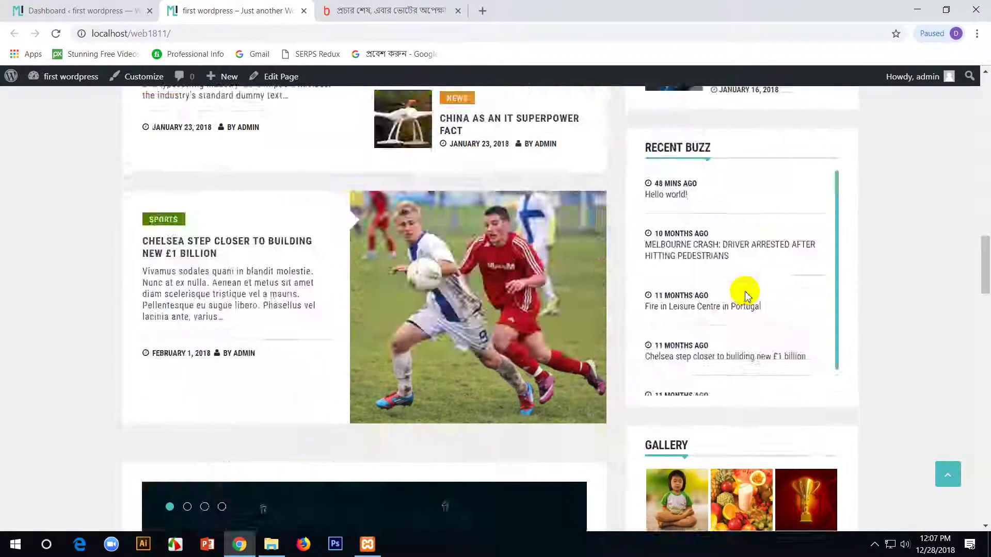
scroll(746, 295, up, 11)
scroll(309, 248, up, 20)
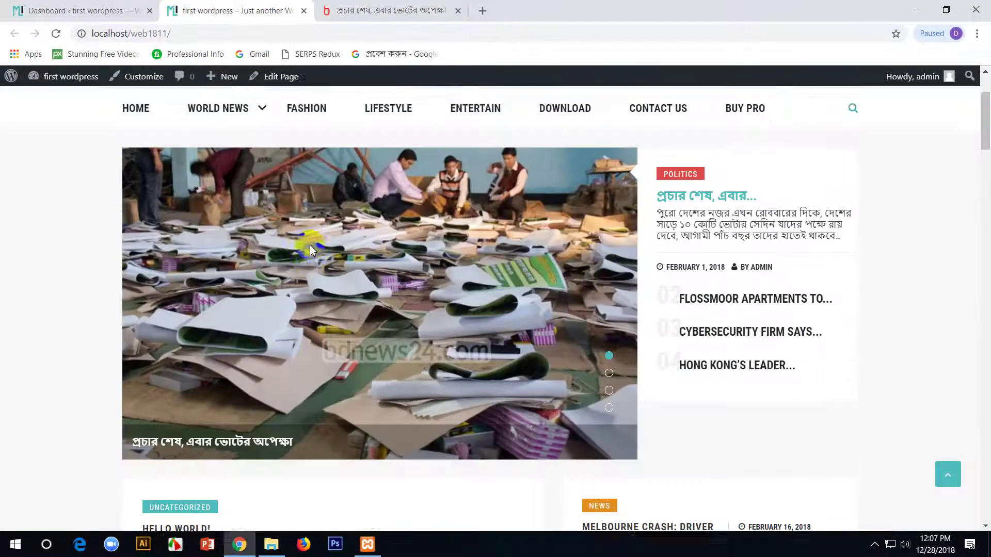
- Expand the Header Advertisement area's Image widget settings on the Widgets page
click(83, 10)
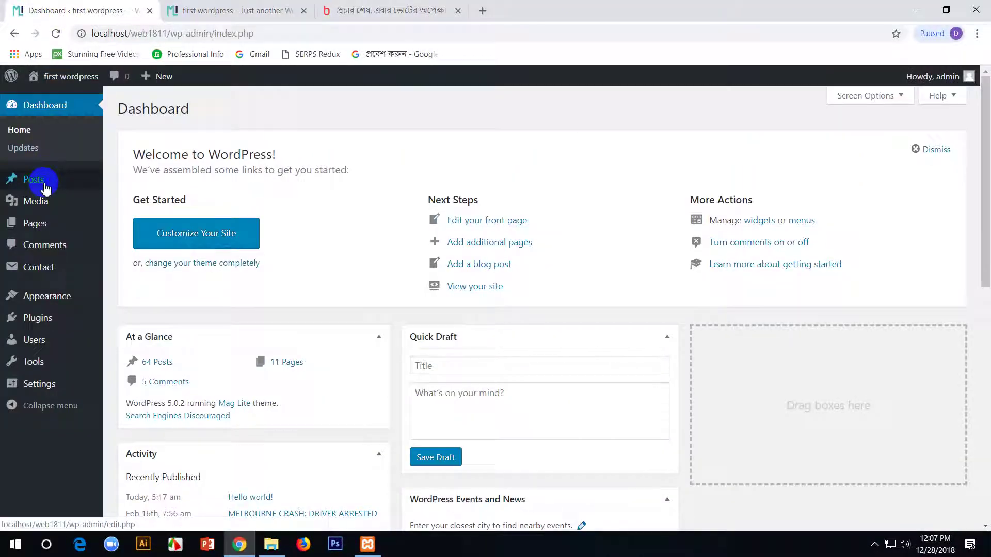
mouse_move(52, 301)
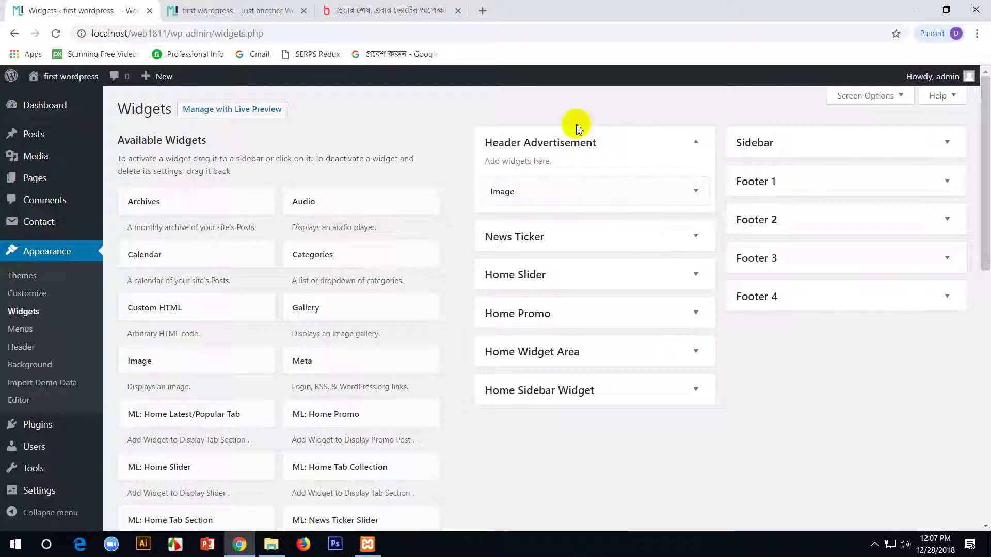
click(695, 143)
click(695, 143)
click(630, 192)
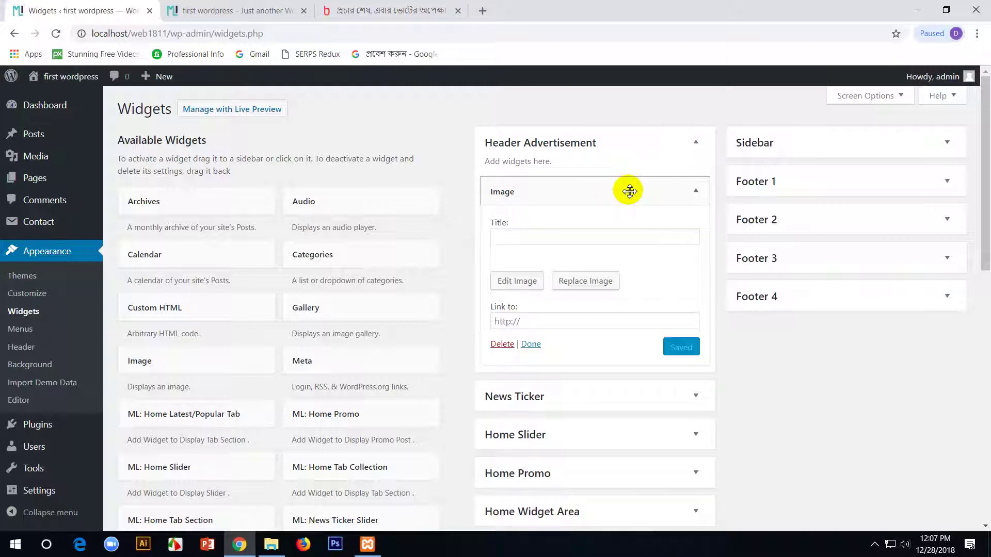
click(239, 18)
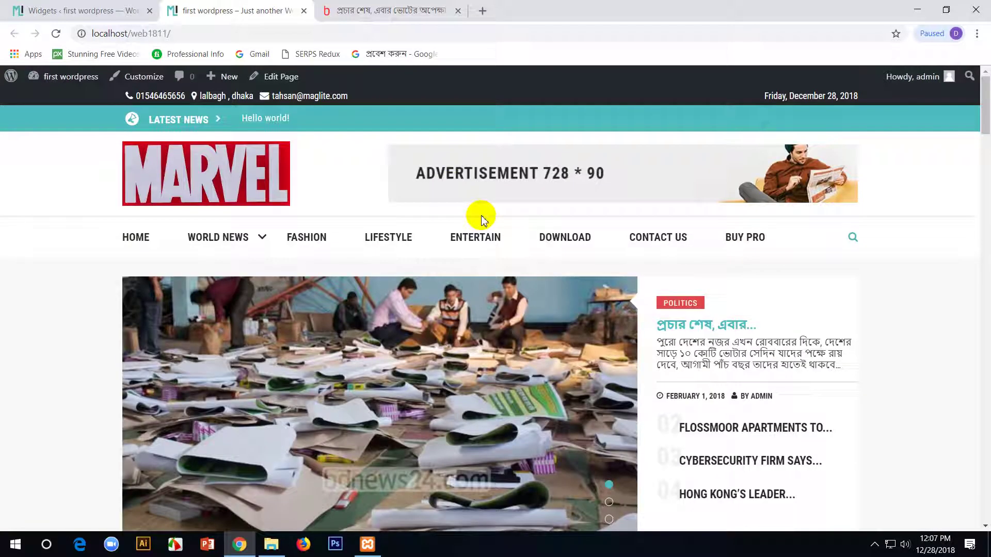
click(67, 10)
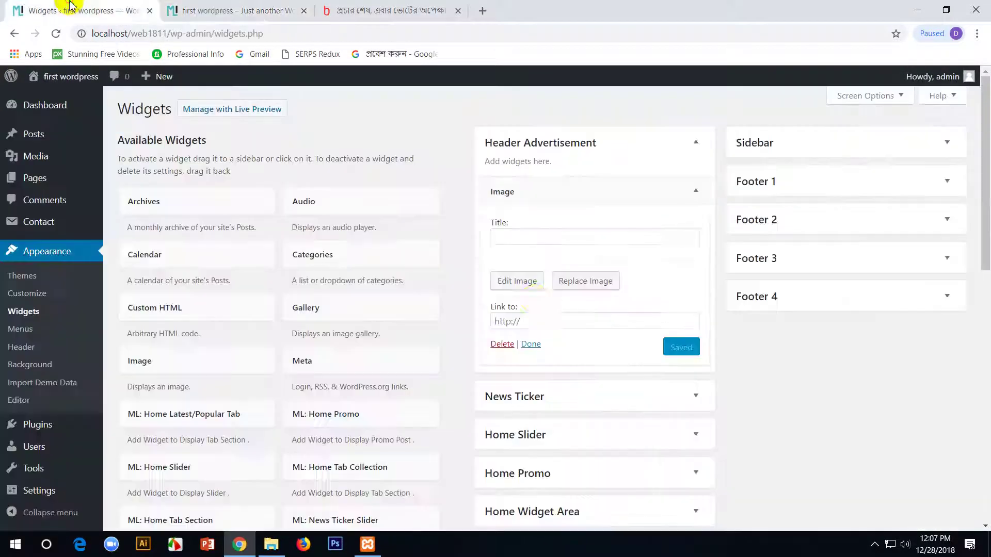
- Upload philomena_feat.png into the Header Advertisement Image widget, then view the live site
click(572, 286)
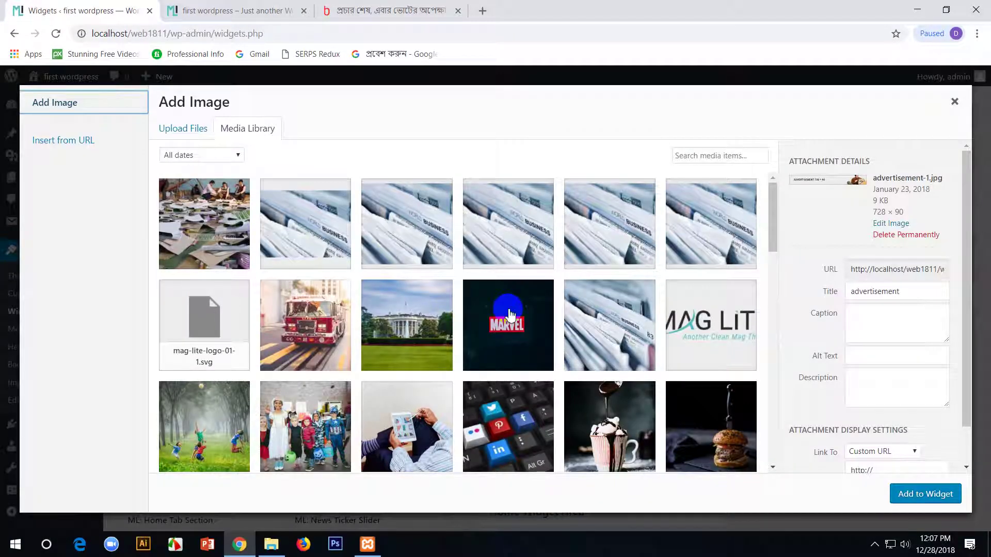
click(170, 127)
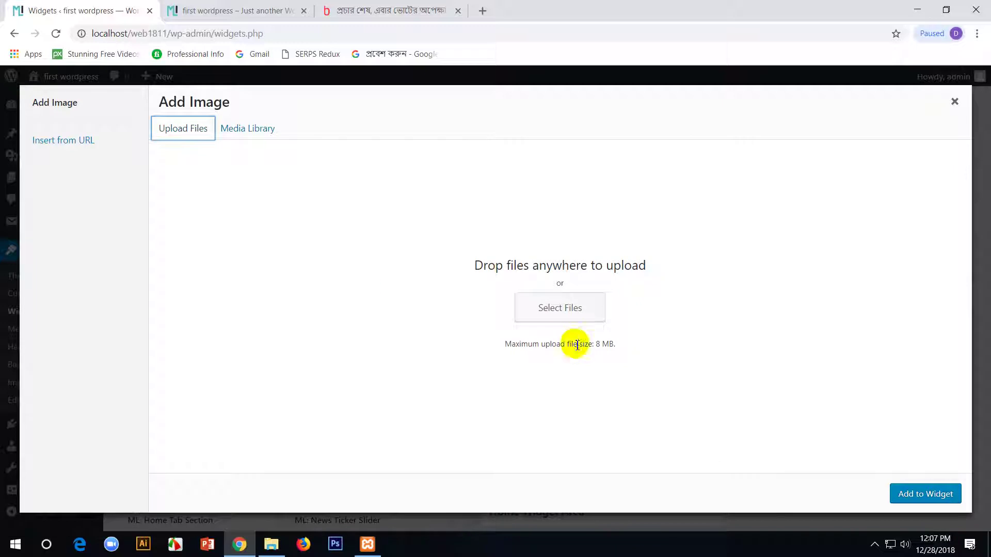
click(590, 324)
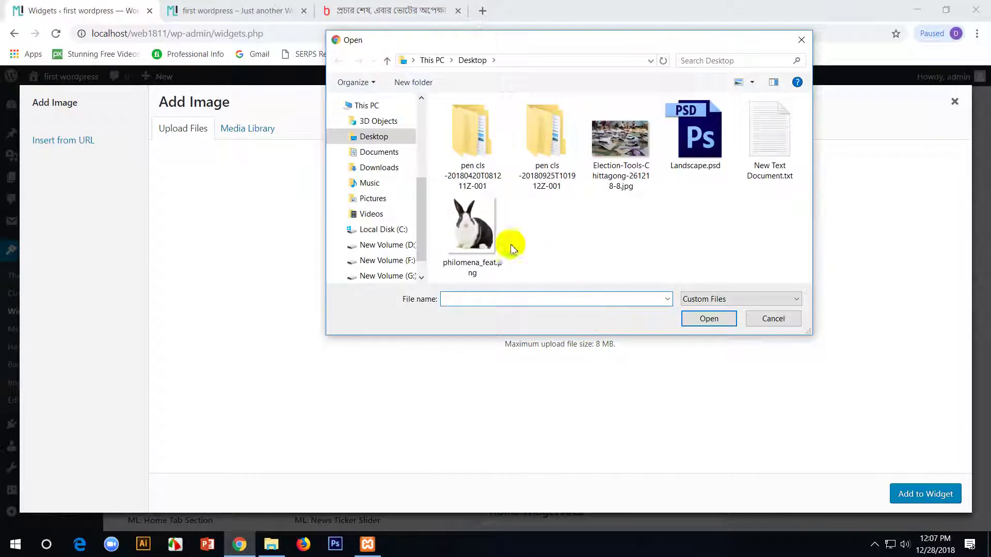
click(505, 272)
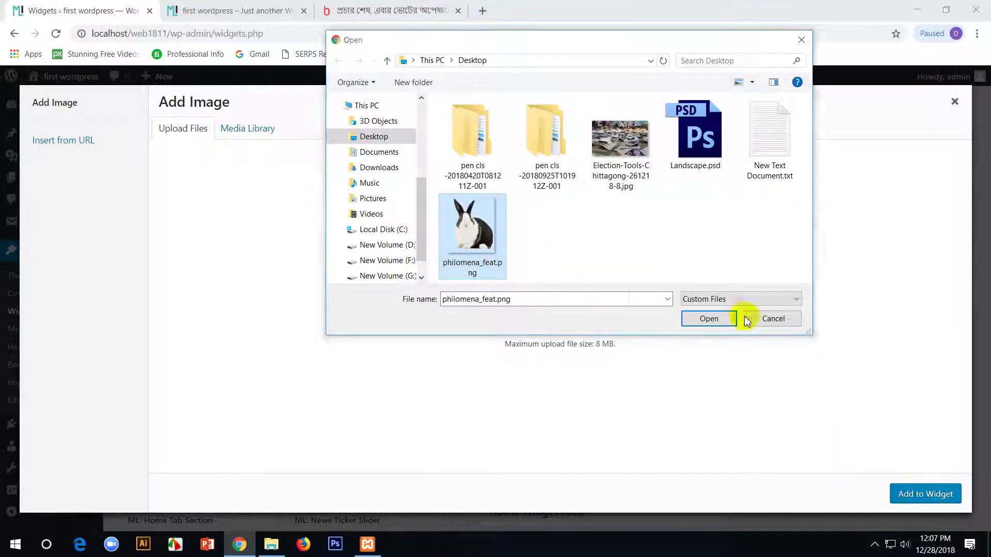
click(723, 321)
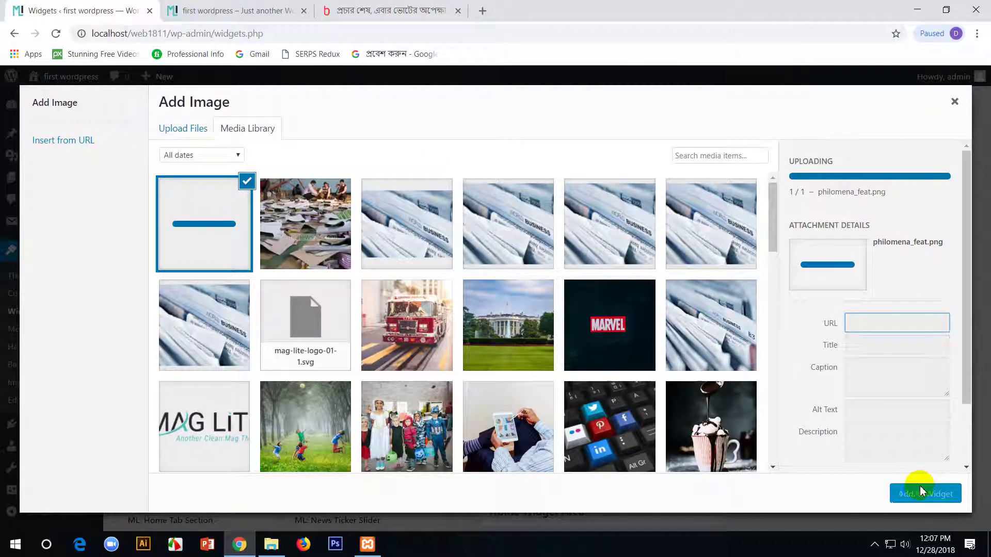
click(912, 500)
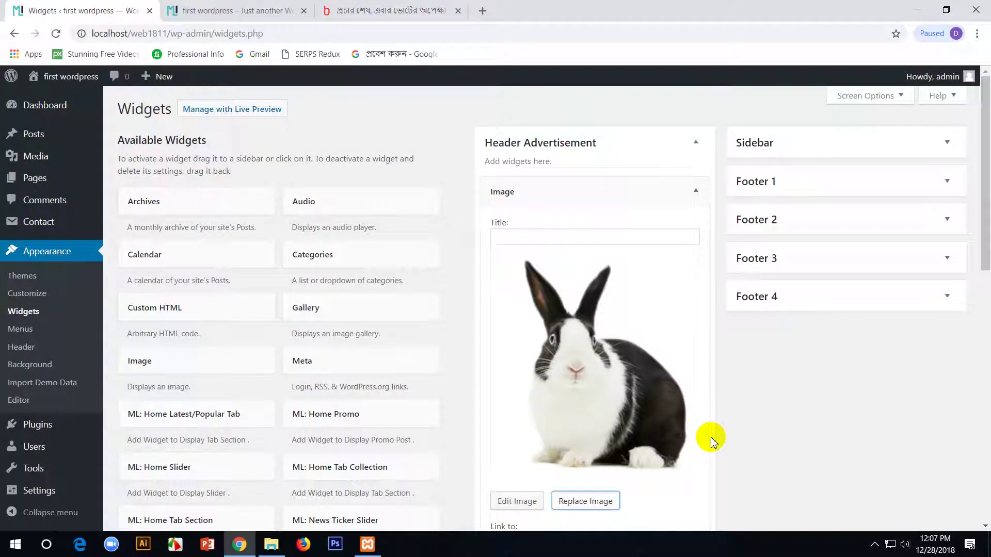
scroll(676, 295, down, 4)
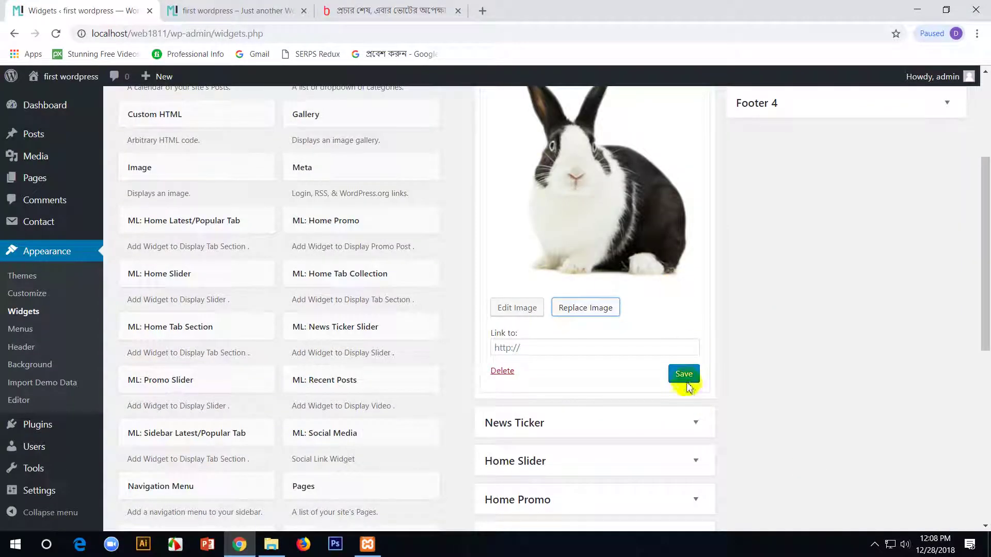
click(204, 11)
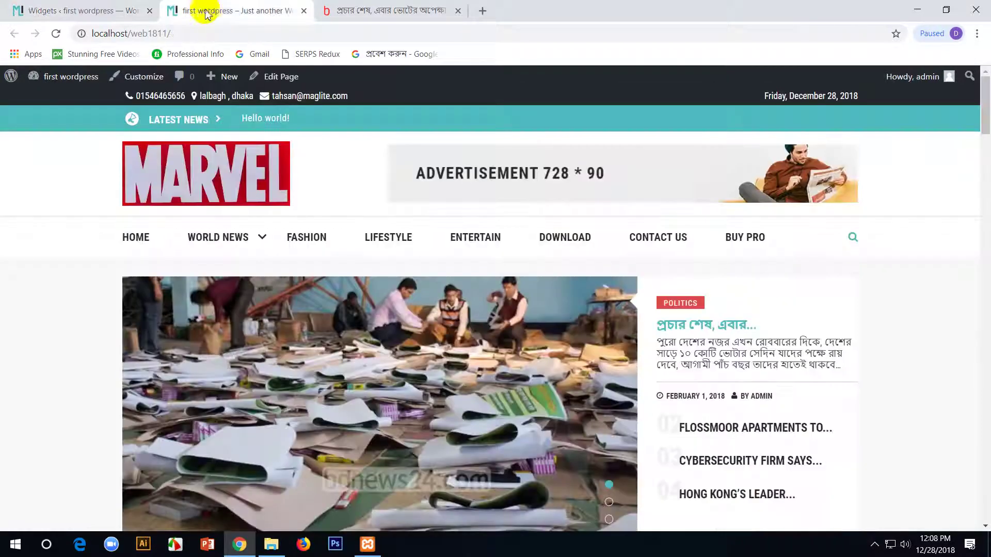
- Reload the live site to see the rabbit, then open and close the widget's media library
key(F5)
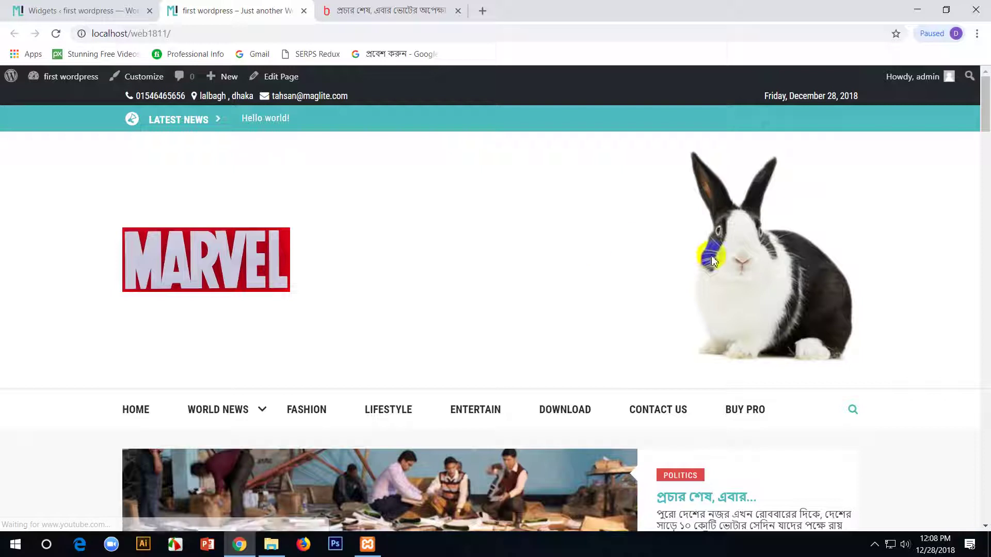
click(81, 10)
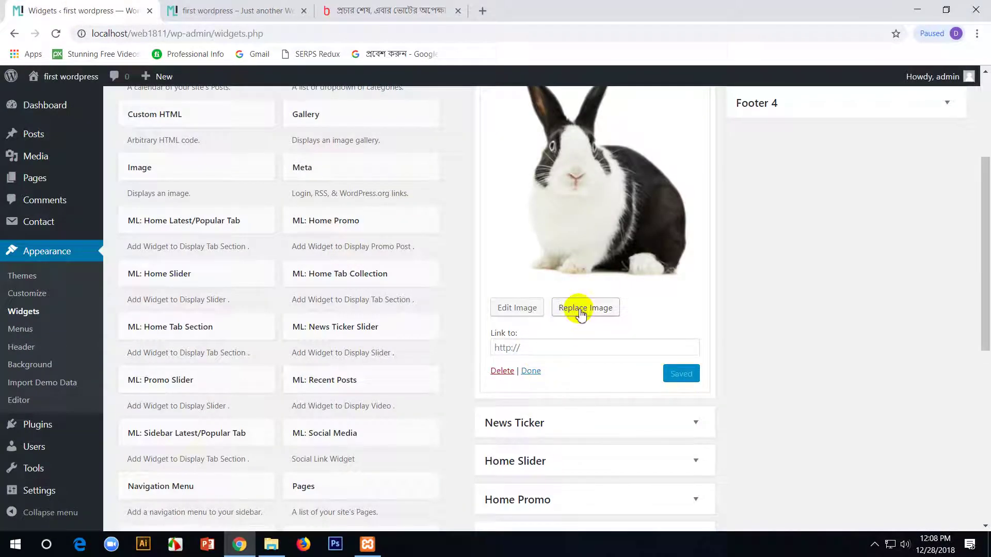
click(578, 309)
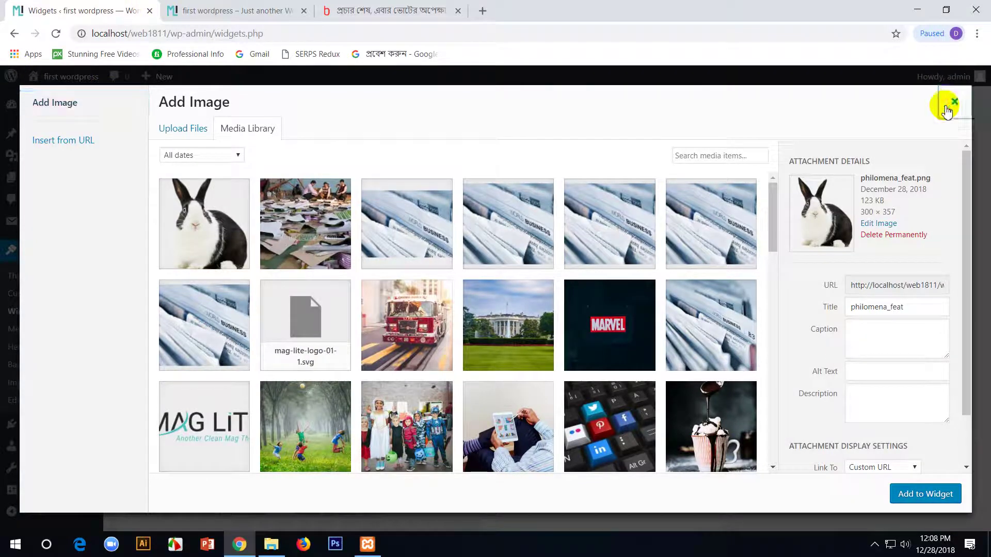
click(954, 101)
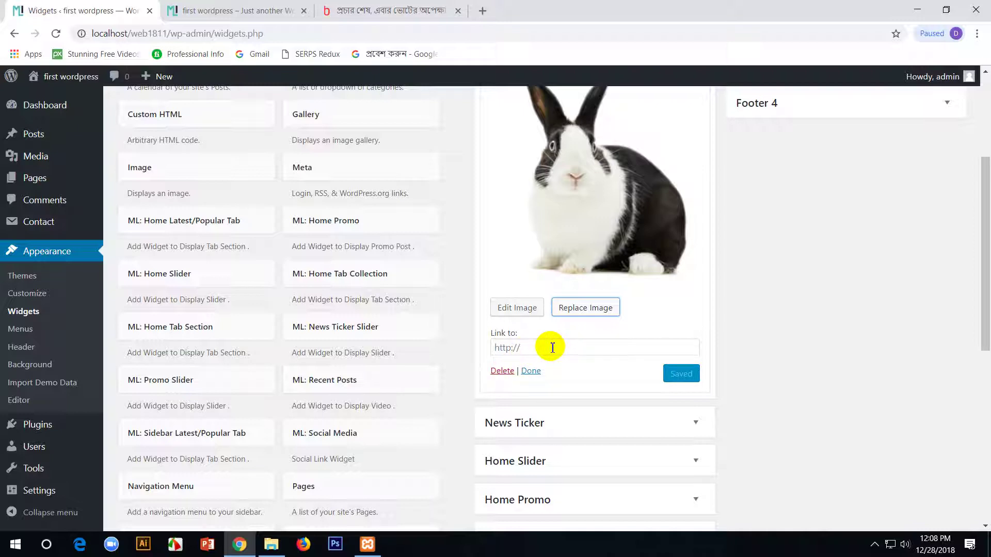
scroll(553, 348, up, 3)
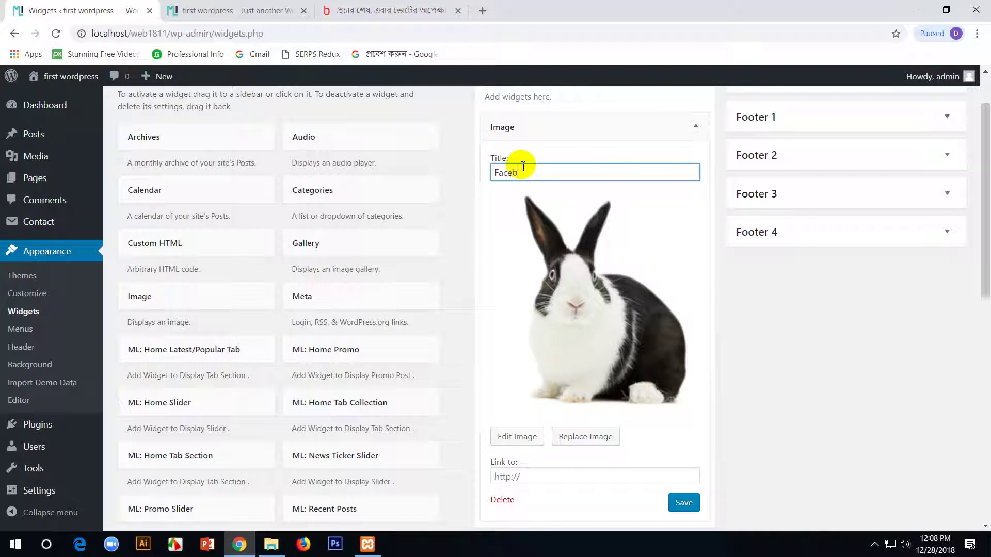
click(547, 477)
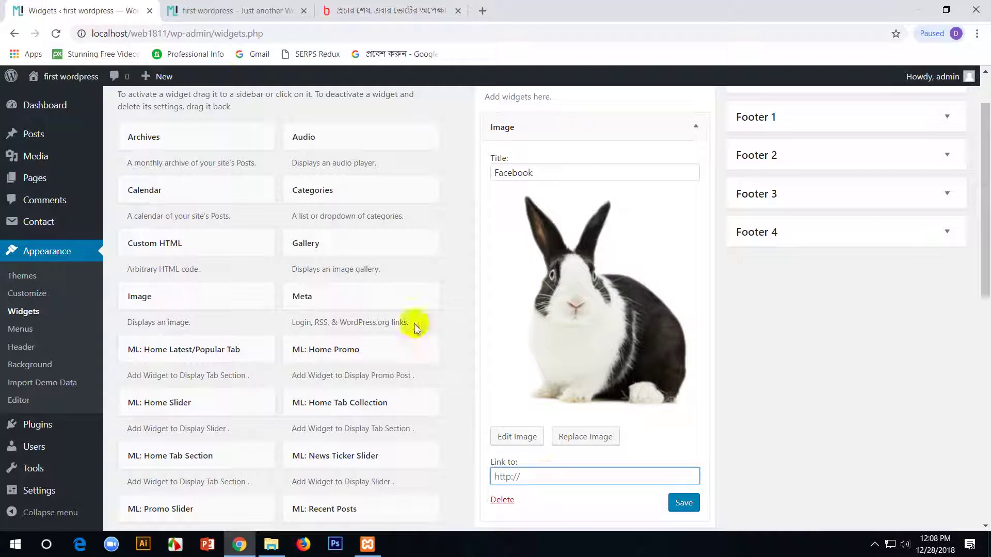
click(483, 10)
text(f)
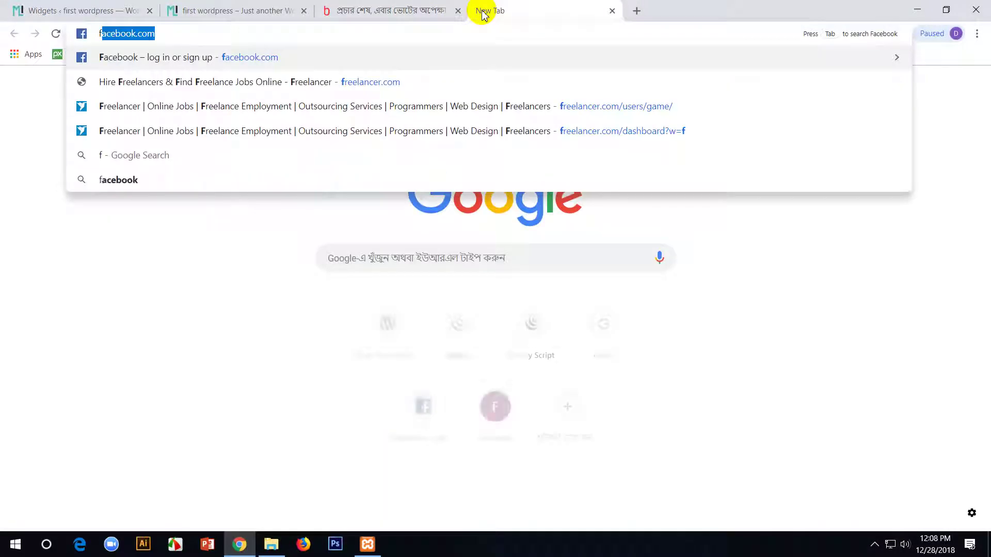
text(a)
key(Return)
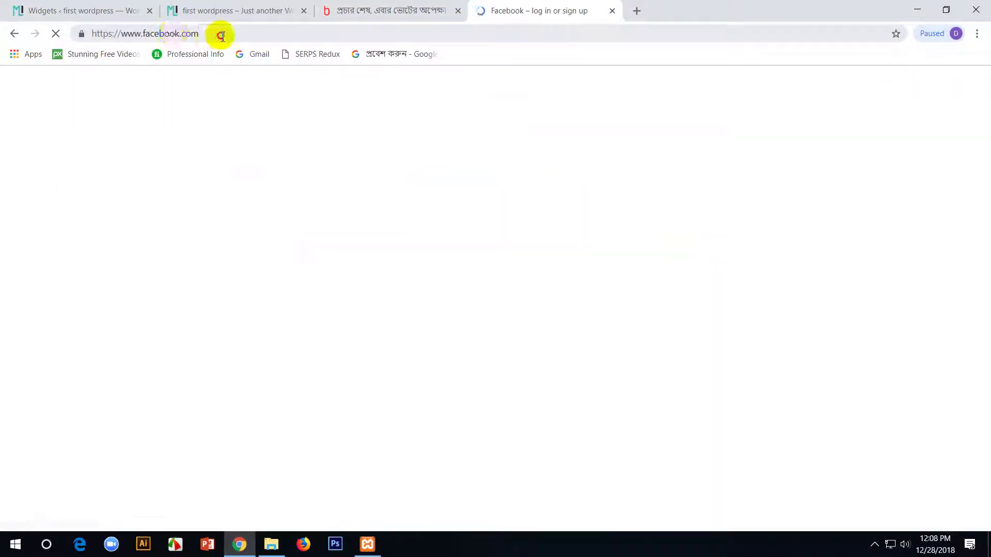
click(223, 36)
click(232, 8)
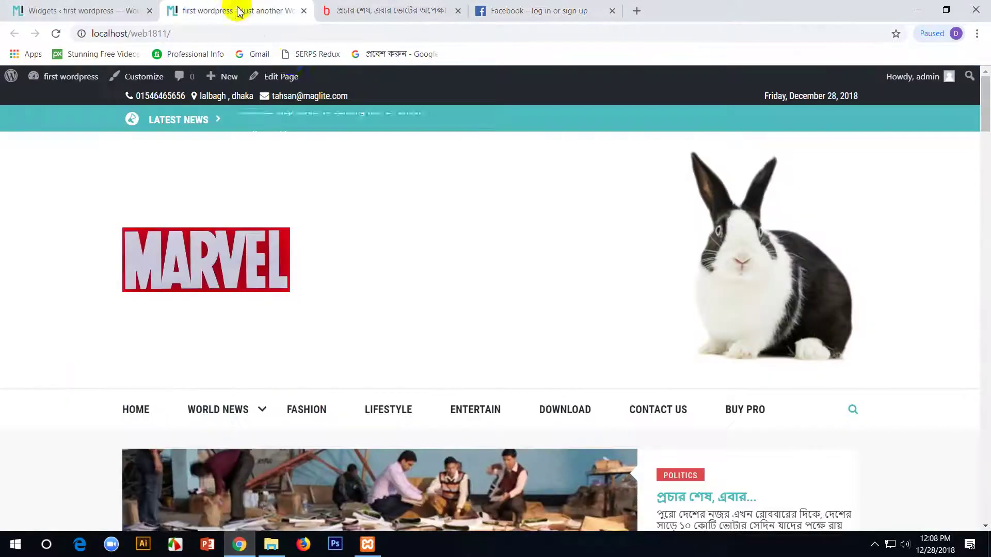
click(139, 6)
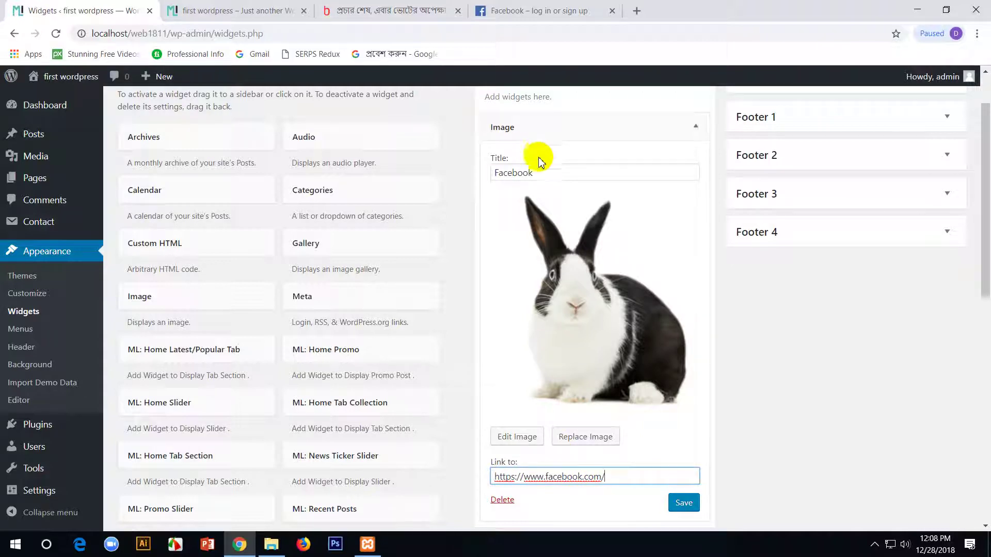
- Open the rabbit image's details and choose Edit Original
scroll(593, 309, down, 3)
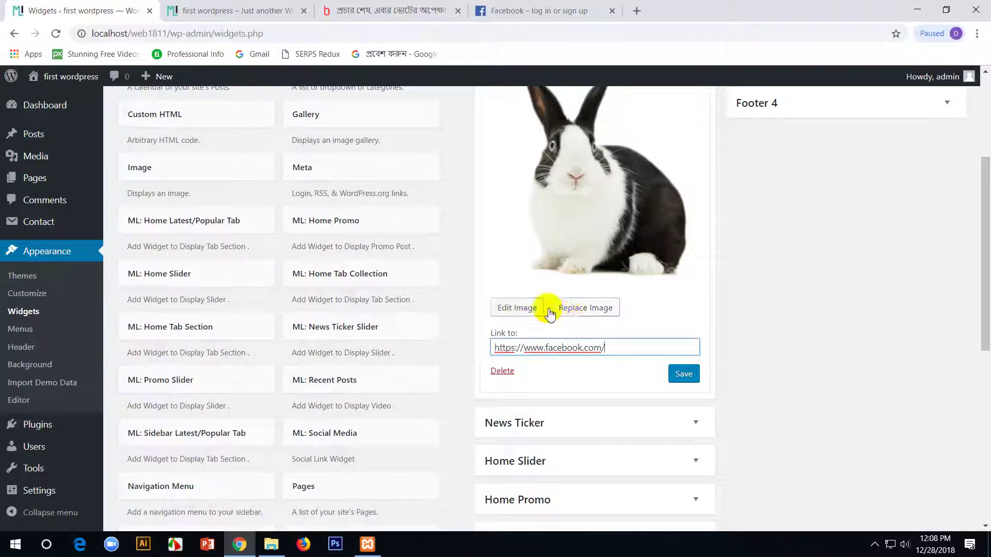
scroll(569, 327, up, 4)
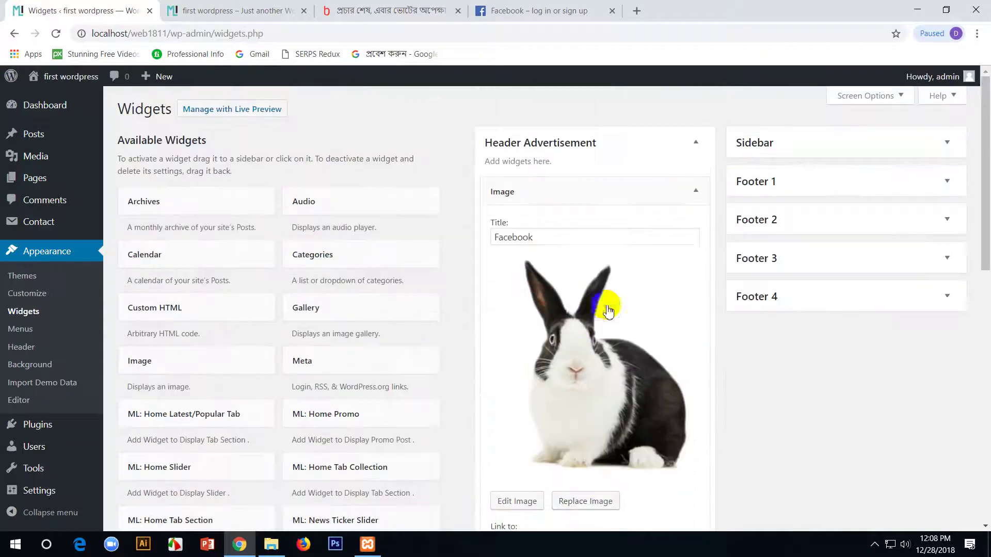
click(609, 351)
click(620, 253)
click(552, 377)
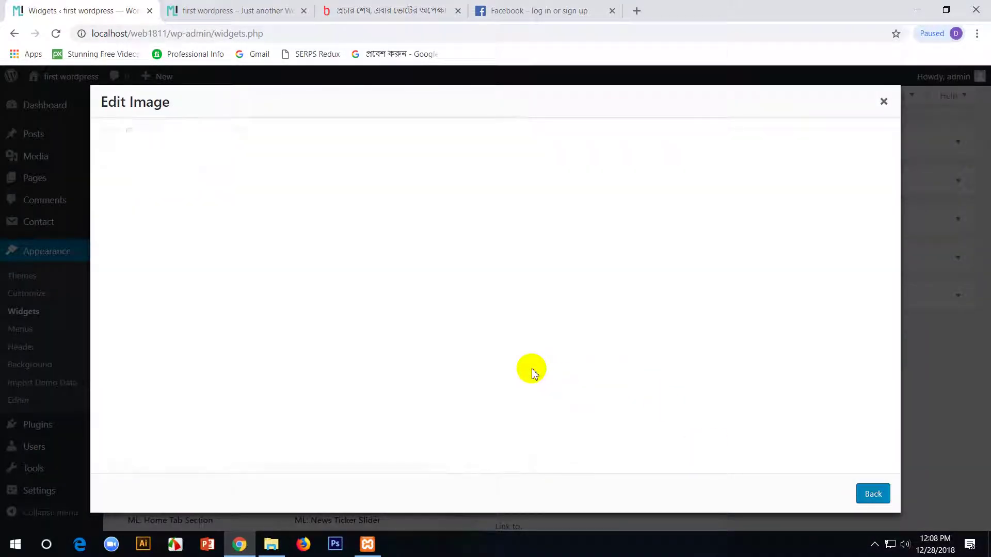
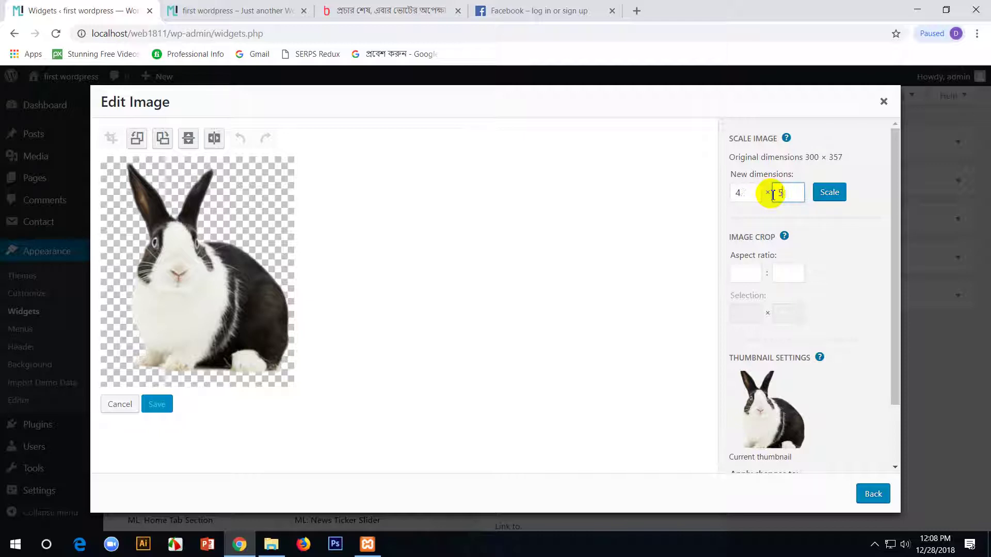
- Apply the rabbit image details and save the Header Advertisement image widget
click(867, 494)
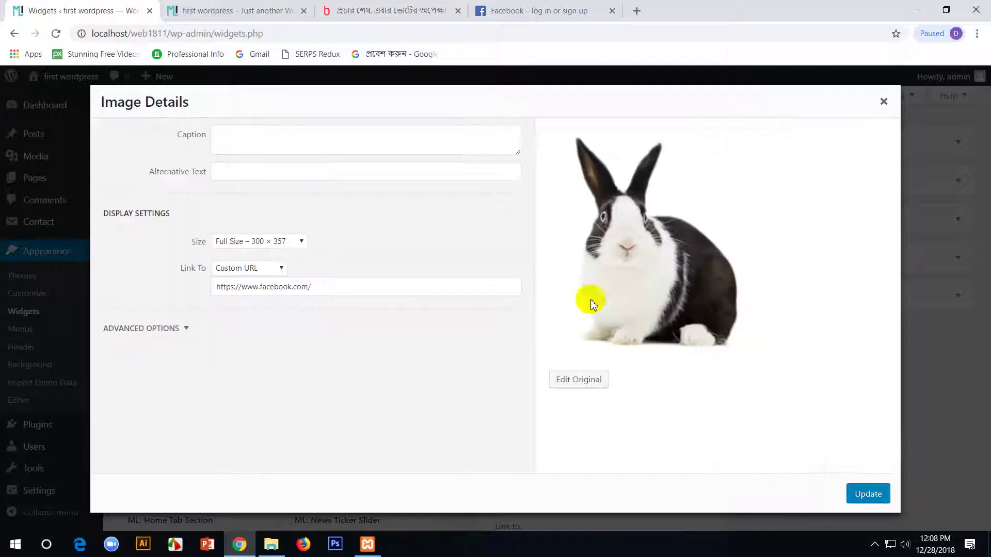
click(869, 494)
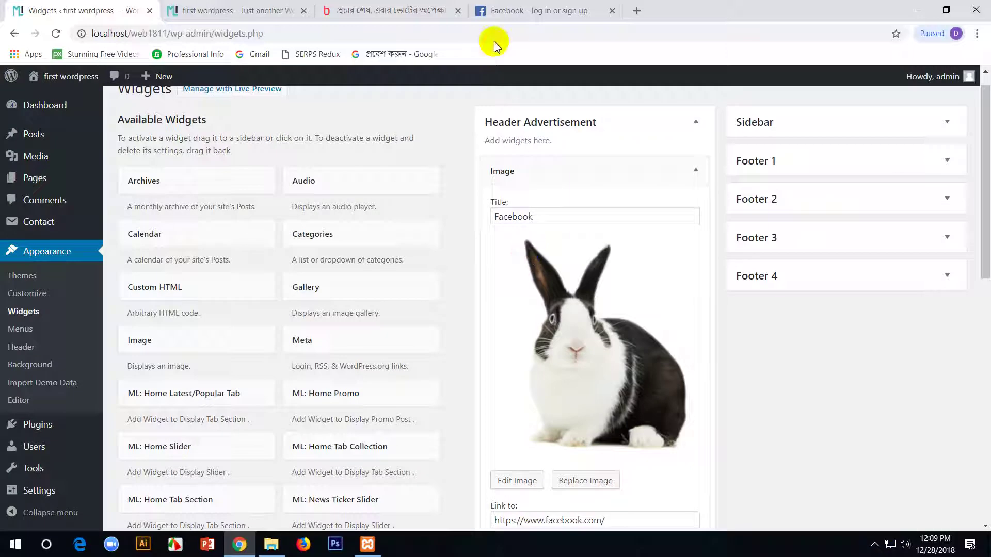
scroll(714, 421, down, 8)
click(685, 167)
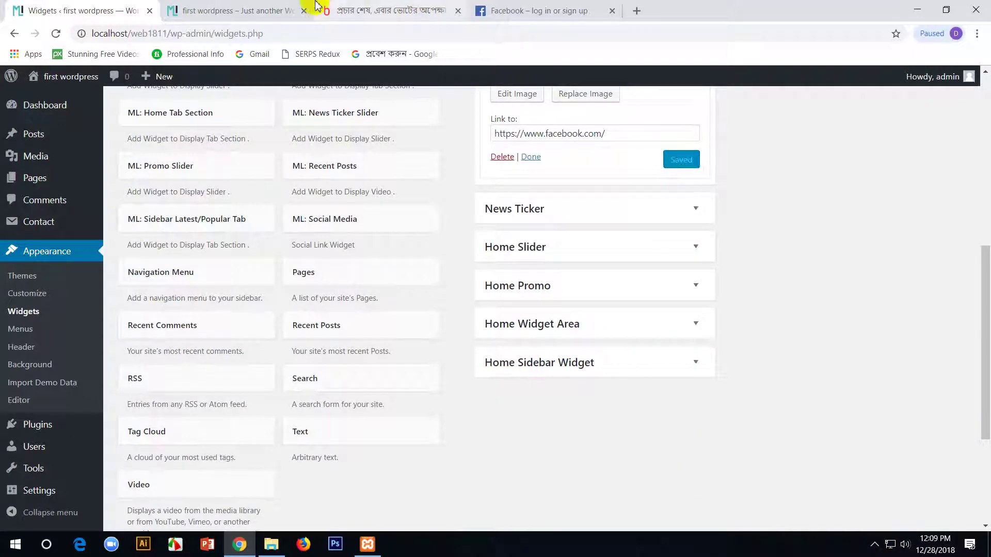
- Reload the front page and confirm the rabbit image links to Facebook
click(540, 10)
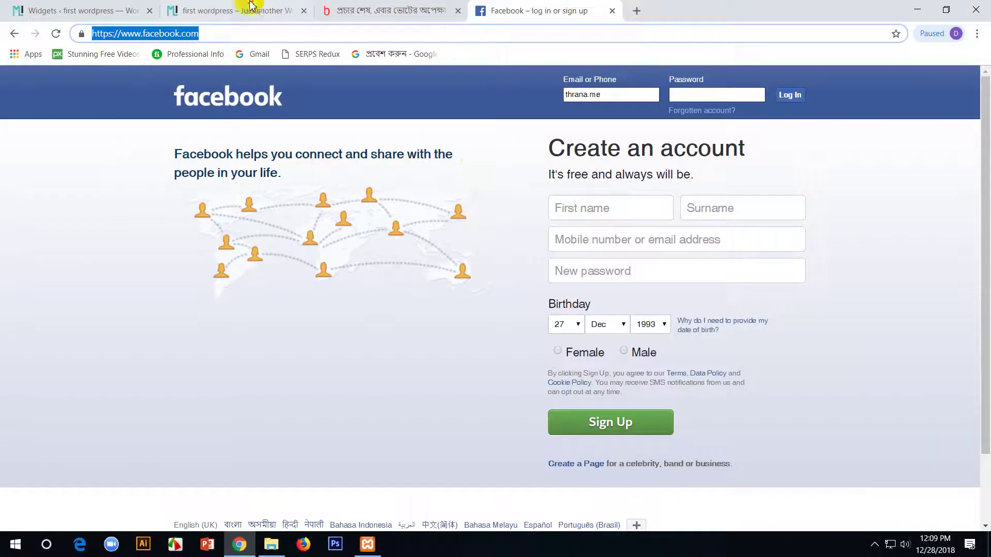
click(251, 6)
key(F5)
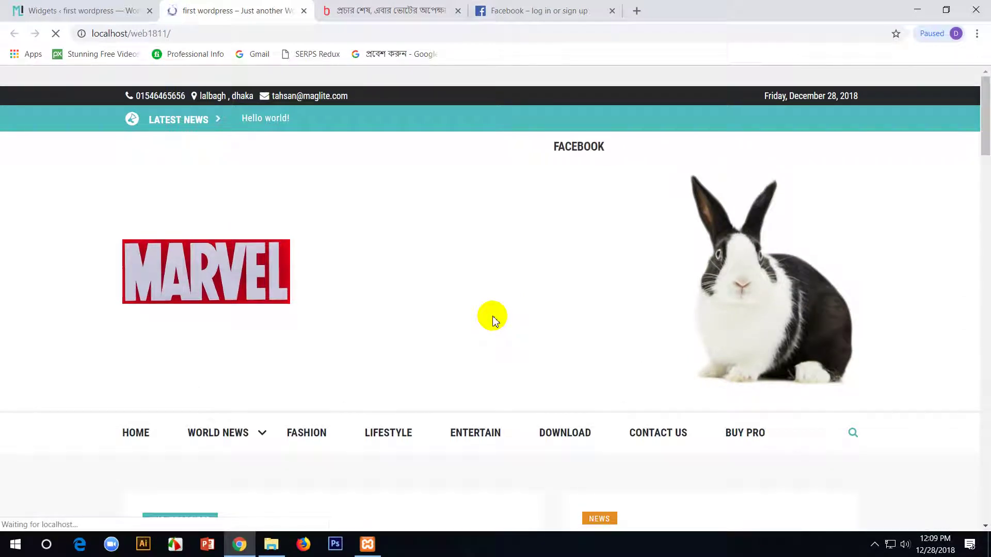
click(729, 285)
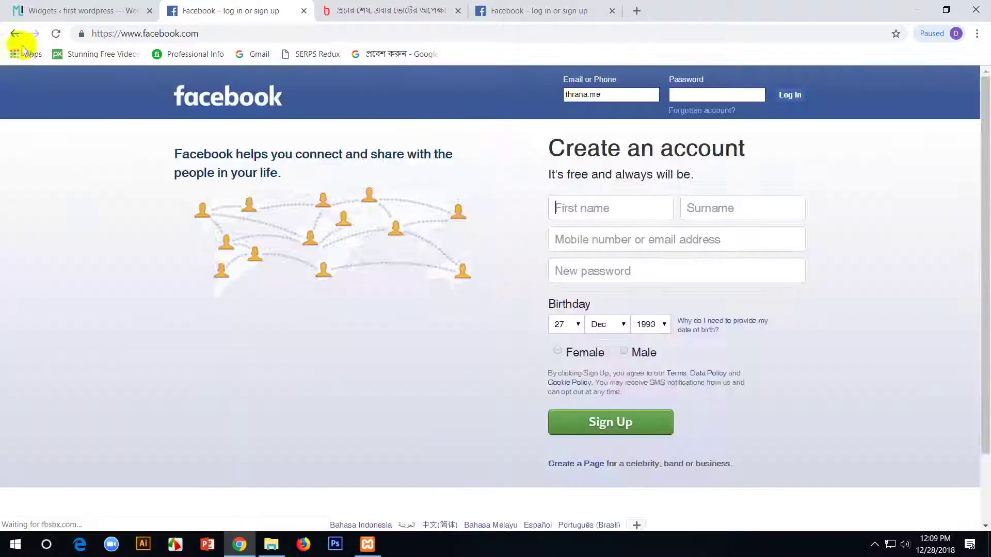
click(15, 34)
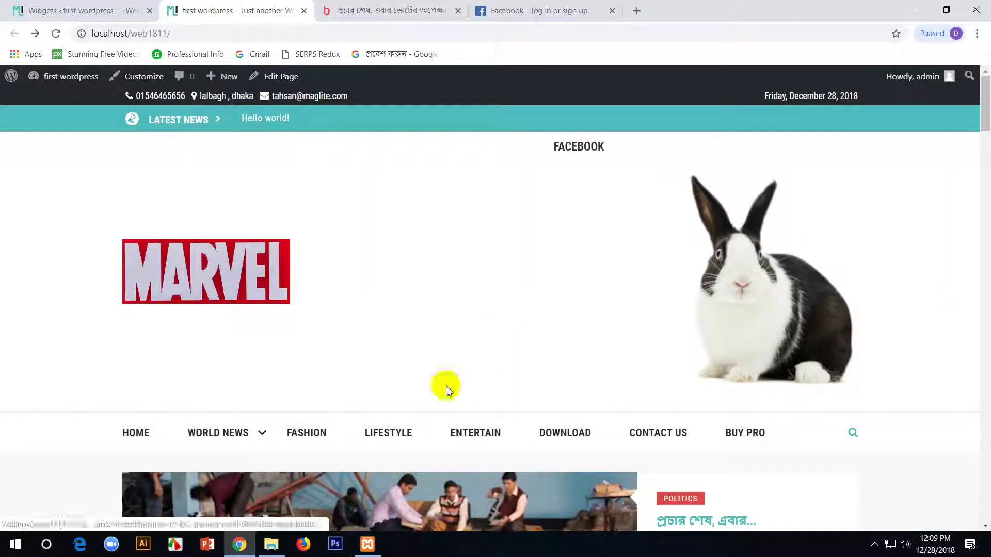
click(113, 10)
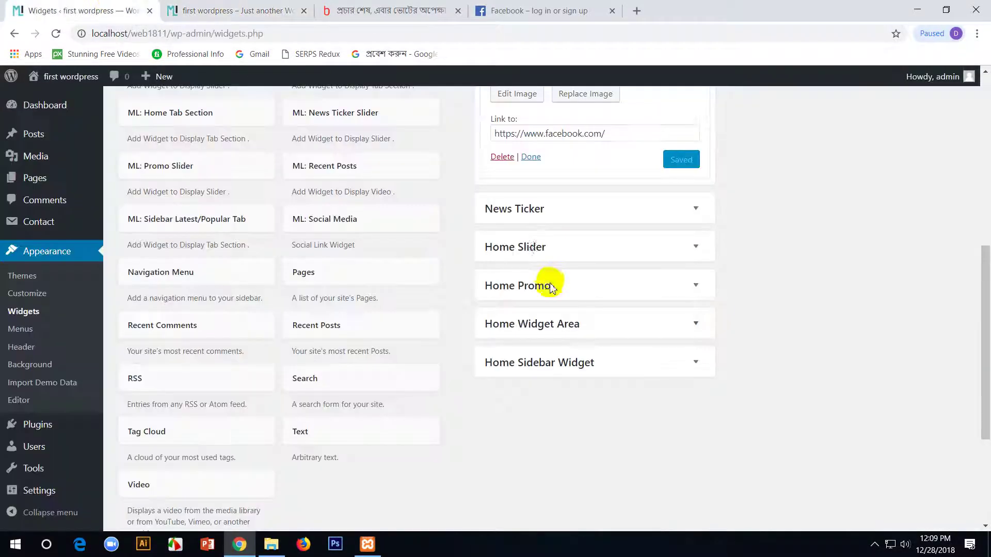
- Delete the 'Facebook' widget title and save the image widget without a title
scroll(596, 174, up, 4)
scroll(595, 174, up, 4)
drag(571, 230, 321, 221)
key(BackSpace)
scroll(590, 432, down, 2)
scroll(590, 432, down, 4)
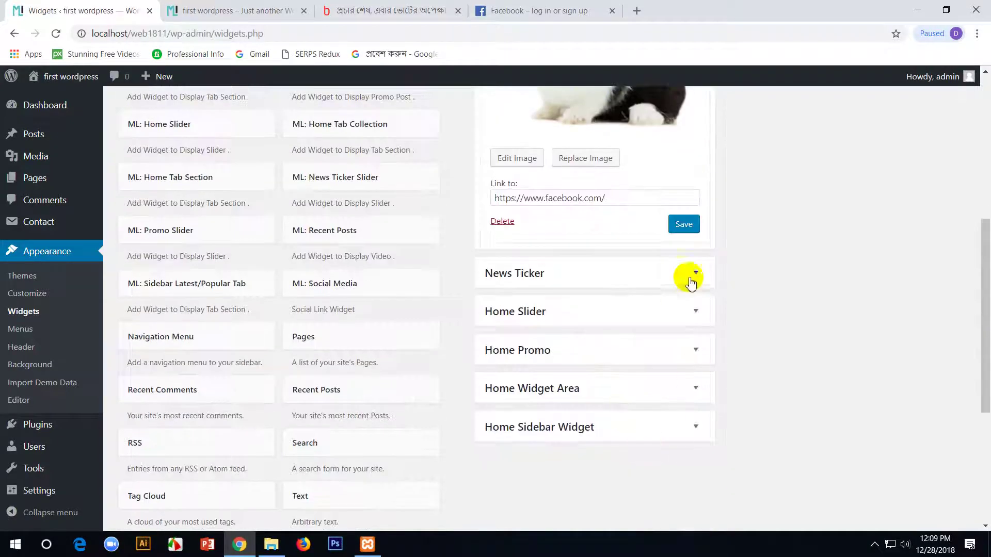
click(682, 224)
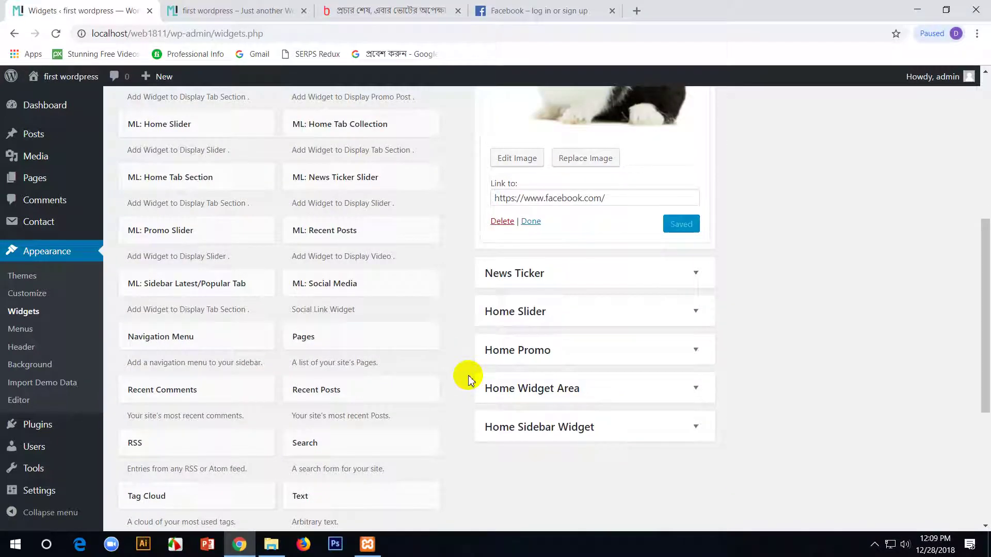
- Reload the front page and retest the header image's Facebook link
click(176, 11)
key(F5)
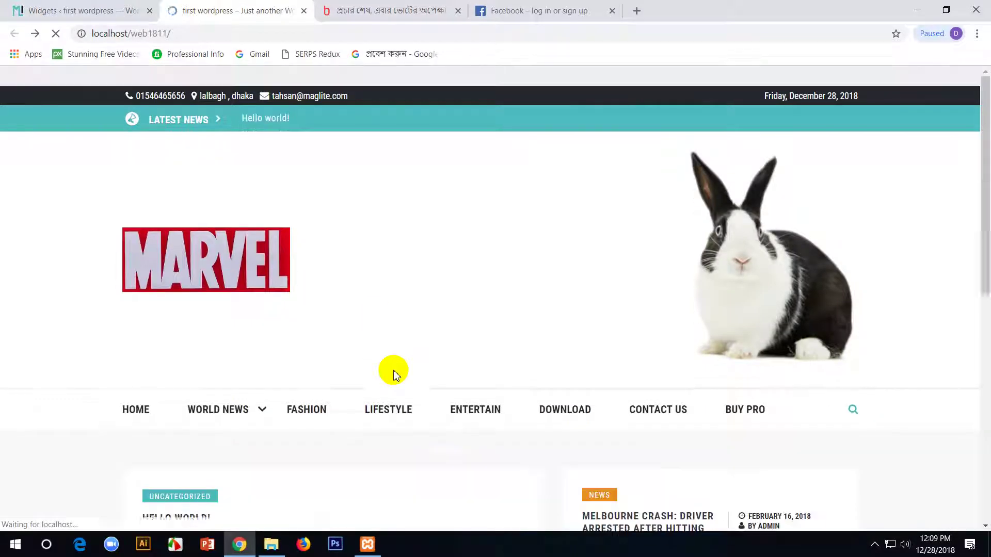
click(770, 221)
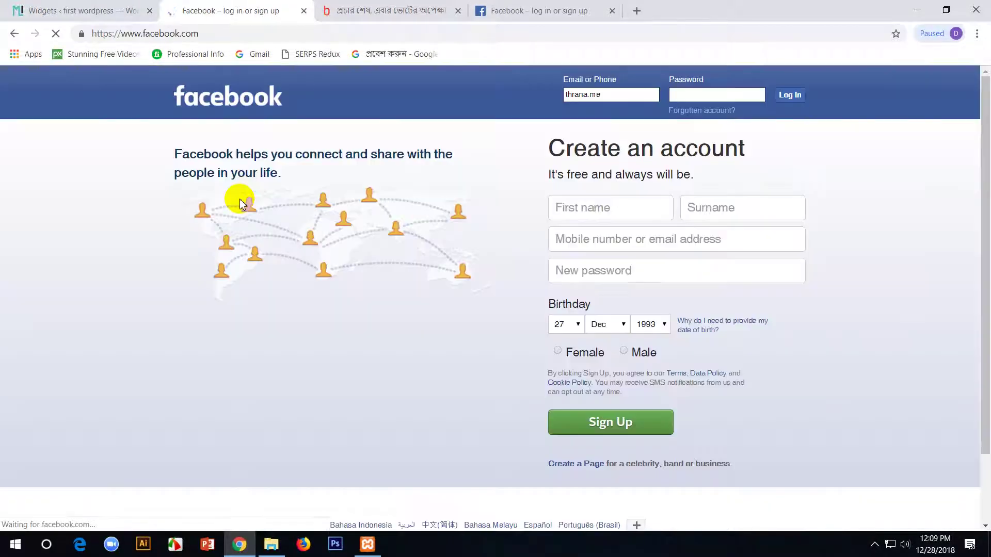
click(14, 33)
click(62, 12)
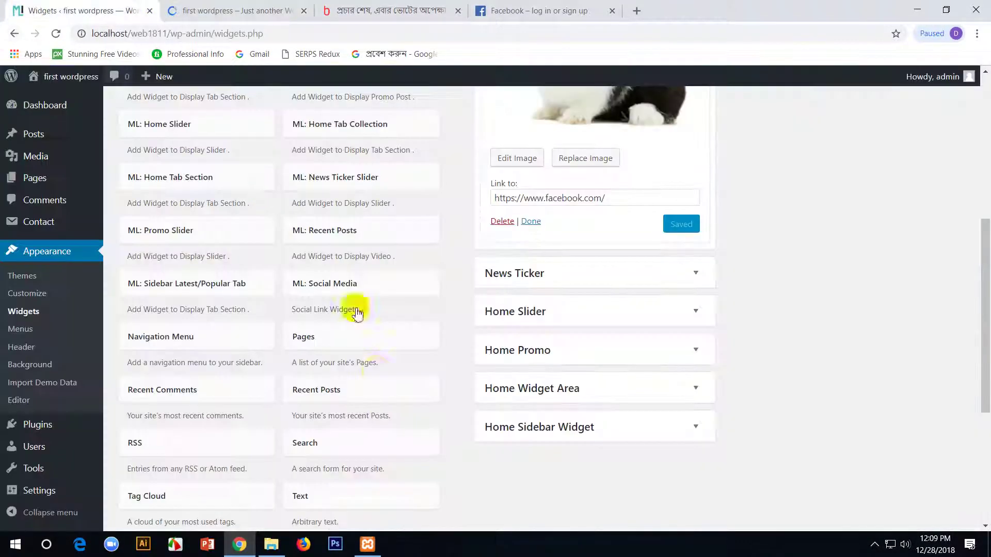
scroll(568, 294, up, 3)
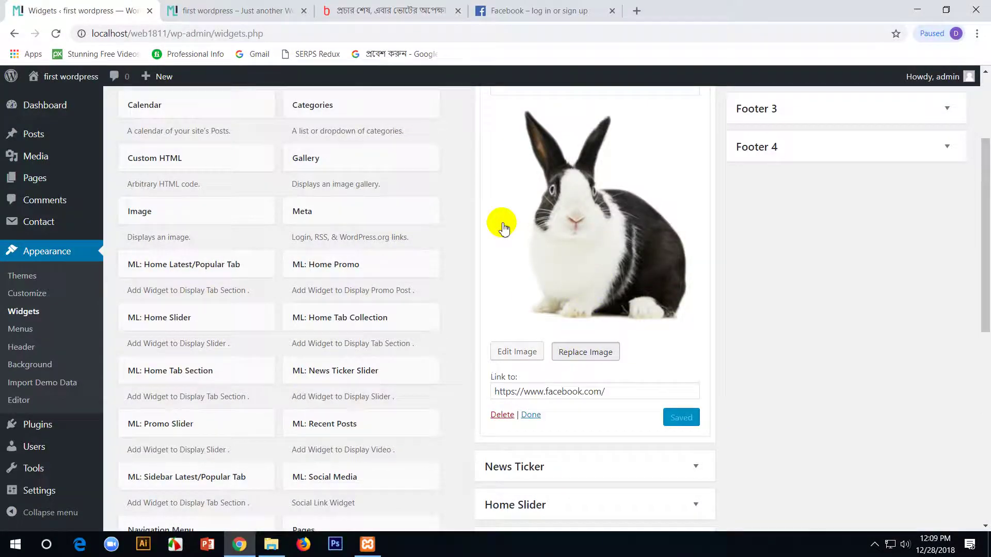
- Swap the rabbit for the 728 × 90 advertisement-1.jpg banner and save the widget
click(504, 229)
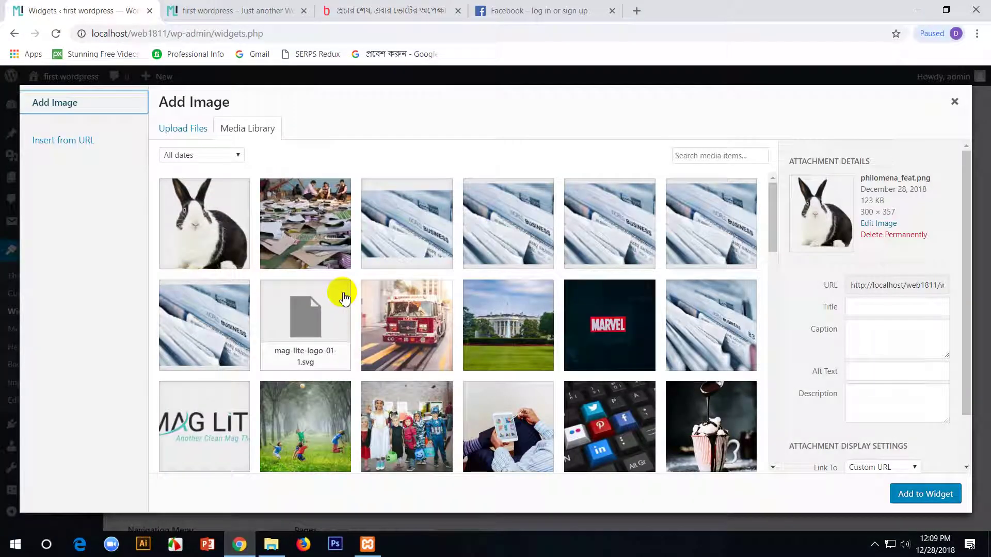
scroll(618, 293, down, 10)
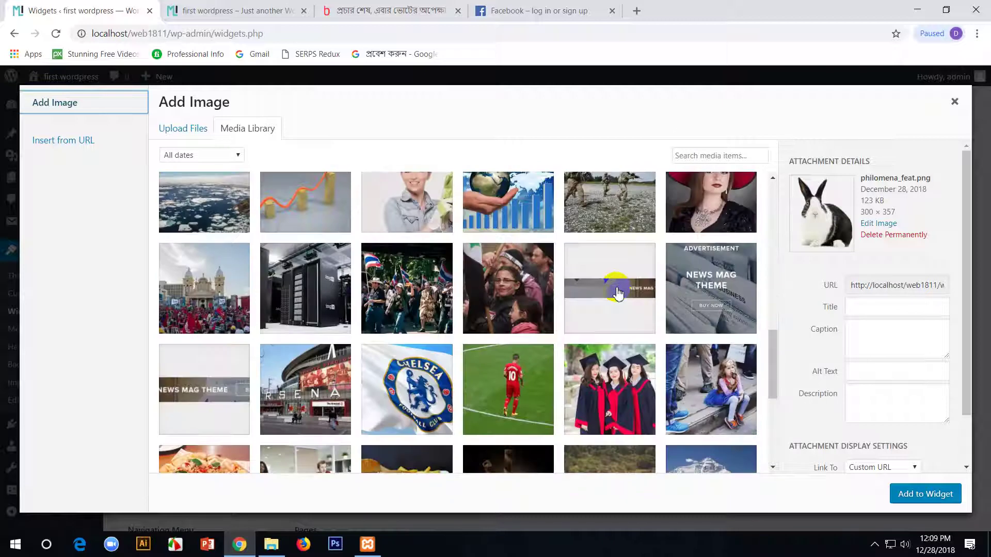
scroll(488, 355, down, 5)
scroll(490, 356, down, 7)
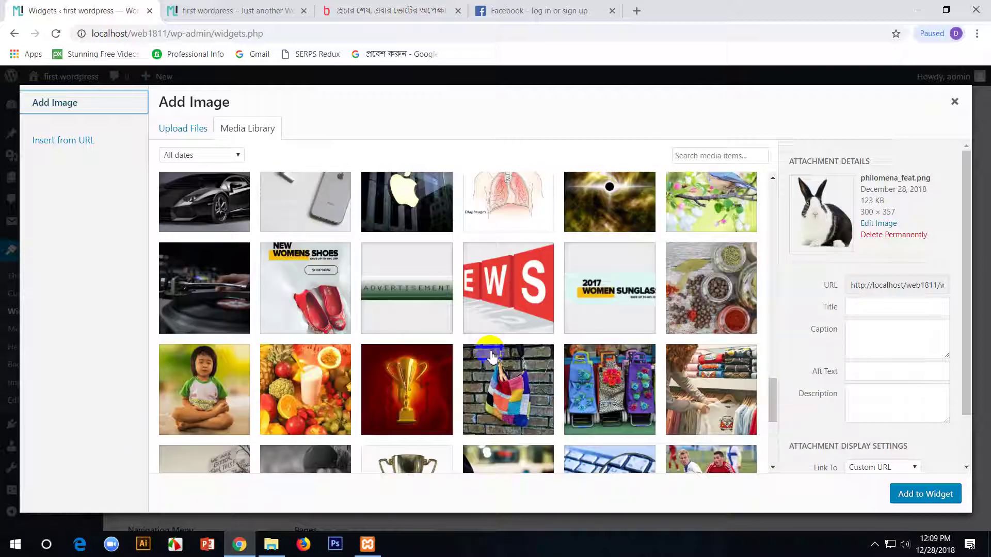
scroll(492, 356, down, 10)
scroll(499, 349, up, 15)
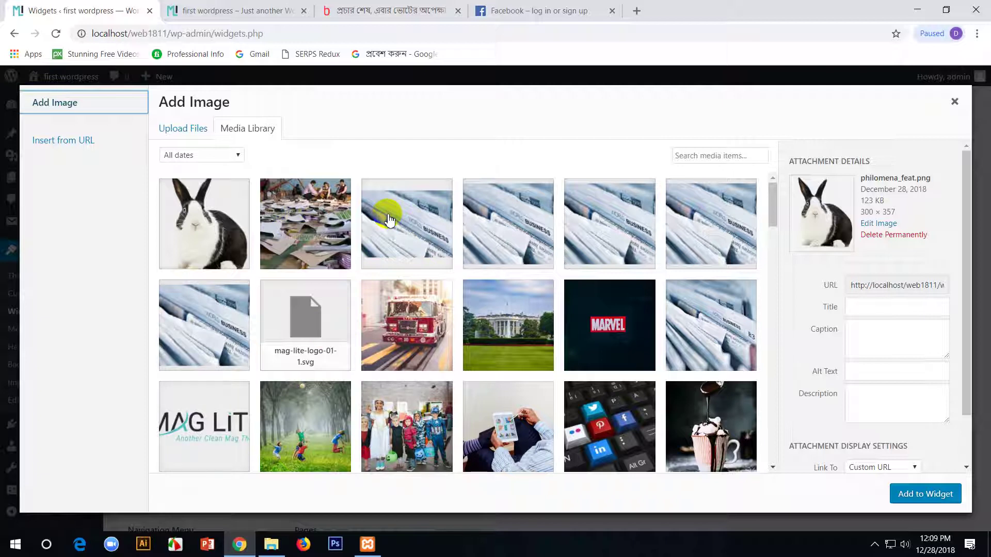
scroll(390, 221, down, 4)
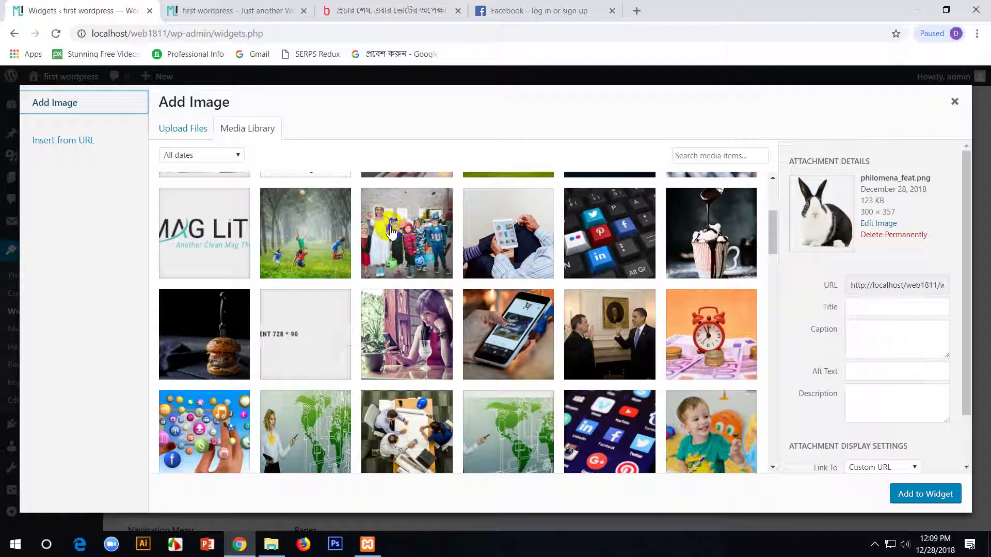
click(300, 345)
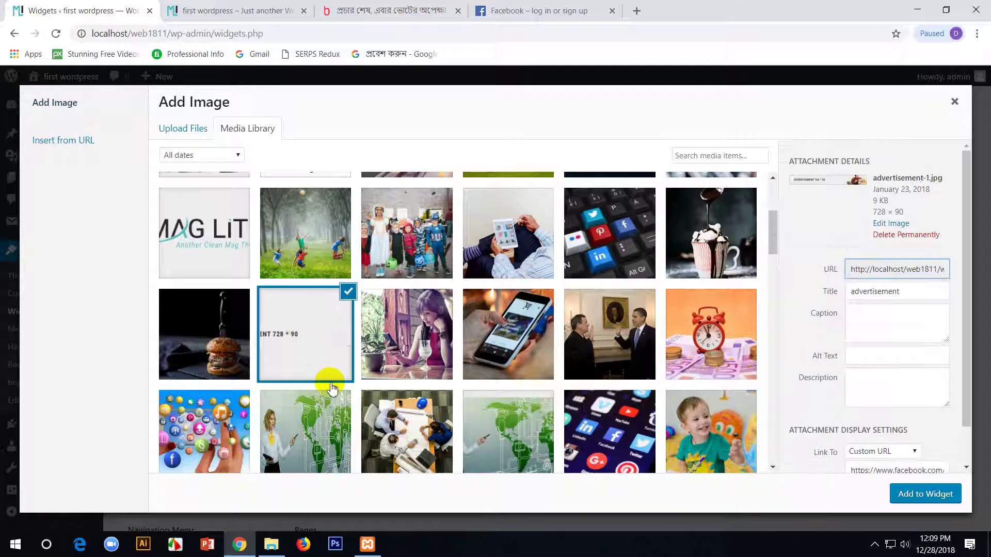
click(927, 493)
click(675, 219)
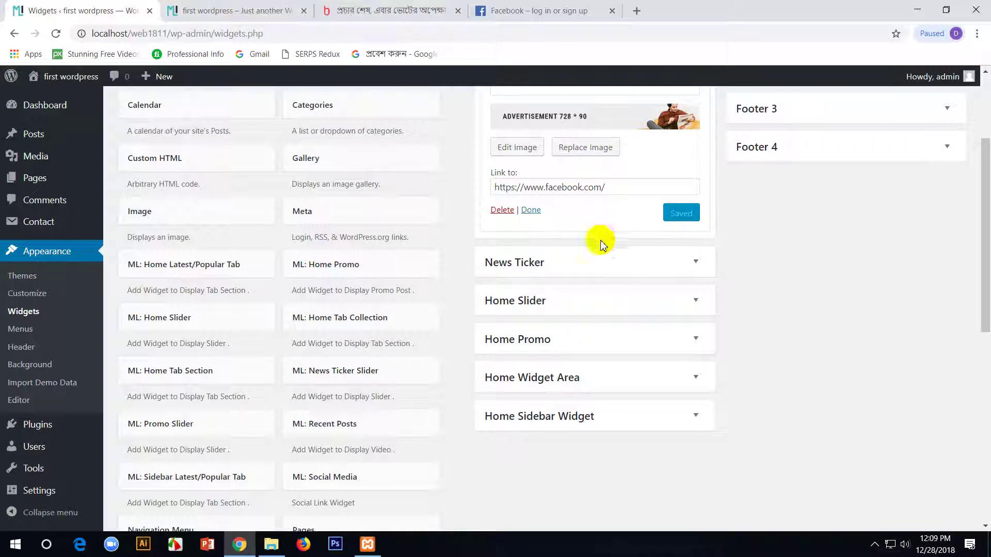
- Reload the front page to check the new banner, then return to Widgets
drag(622, 190, 421, 166)
click(251, 5)
key(F5)
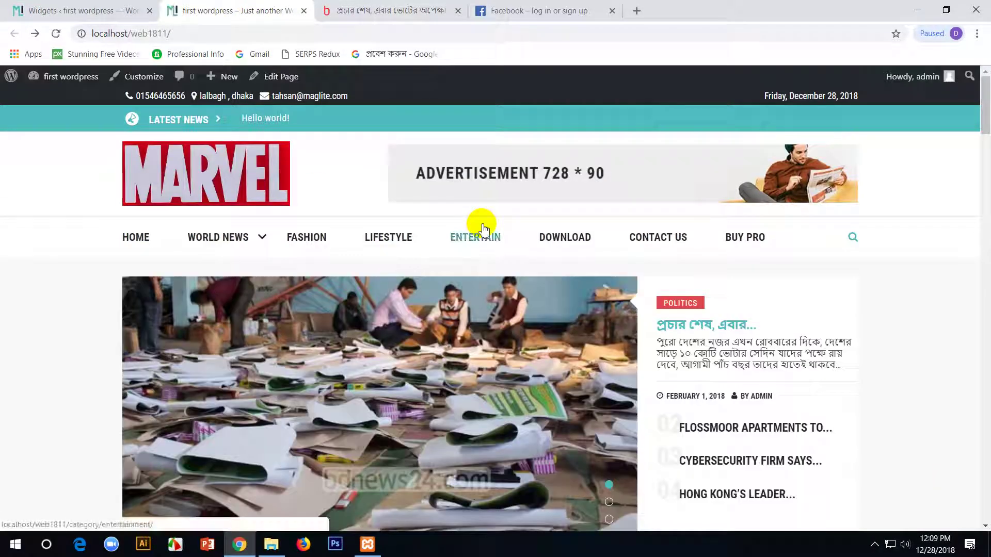
key(ctrl+shift+Tab)
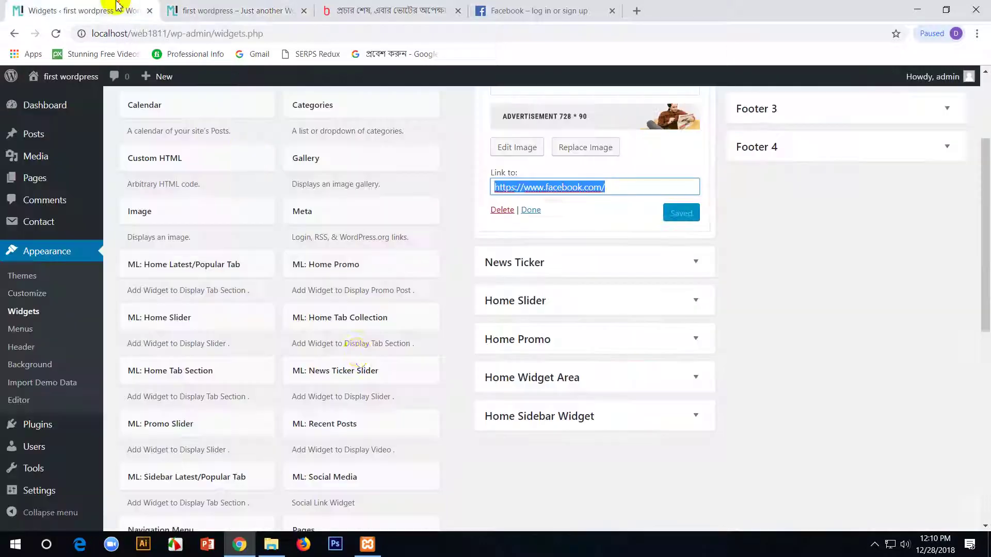
- Expand the News Ticker area and check the current Hello world! ticker post on the site
scroll(607, 203, up, 3)
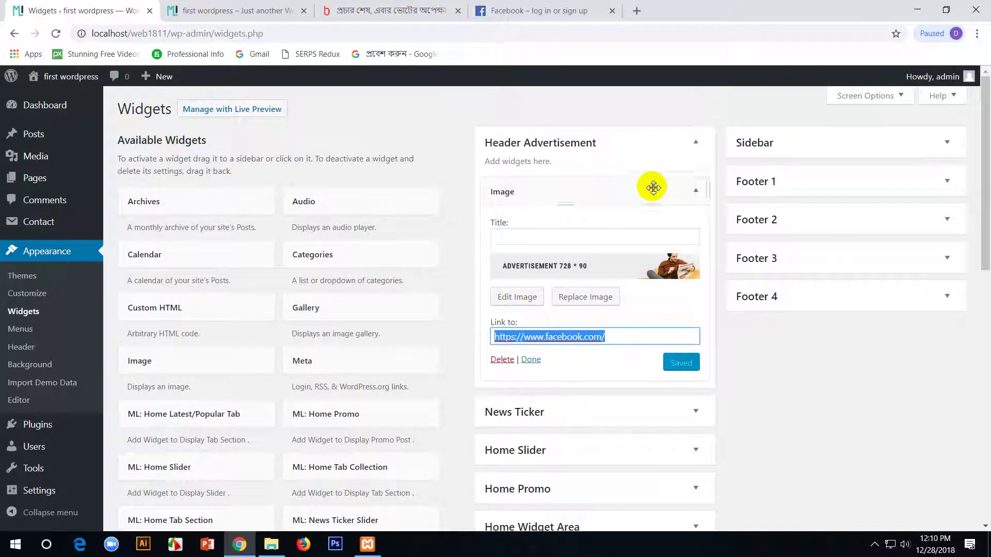
click(692, 144)
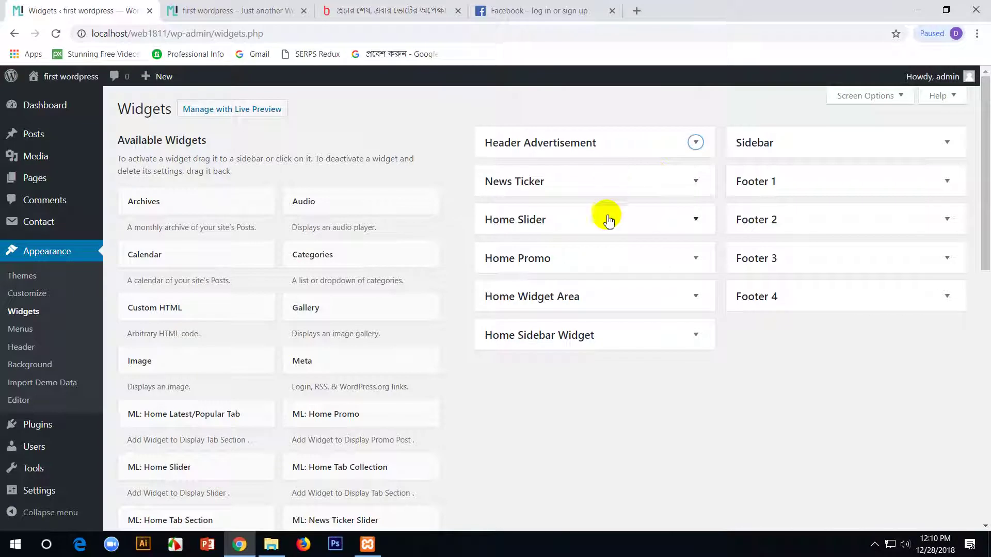
click(638, 186)
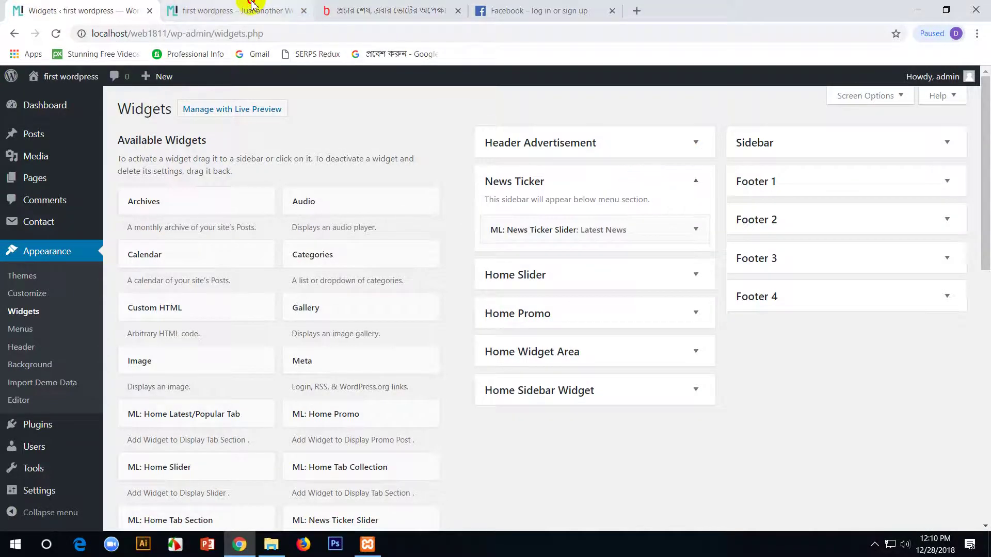
click(232, 10)
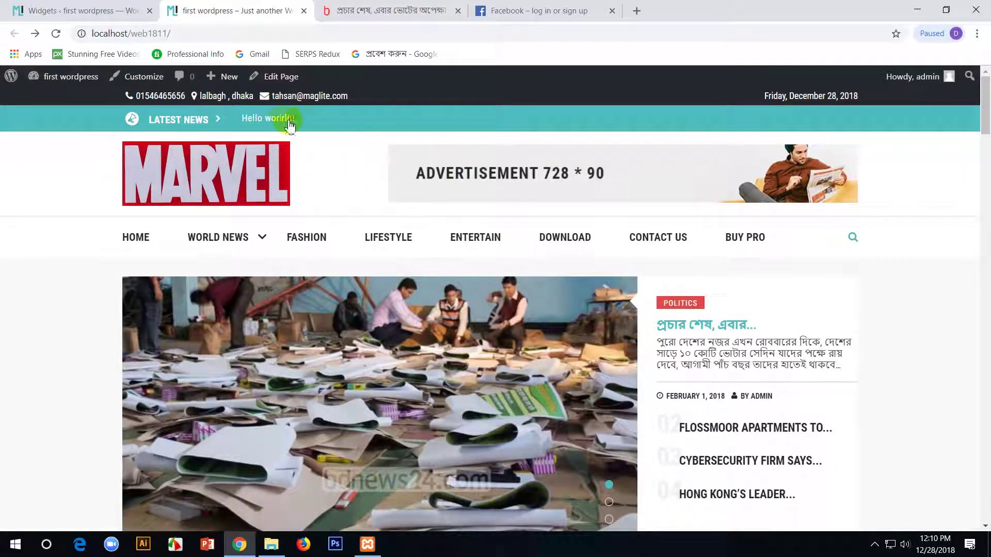
click(262, 126)
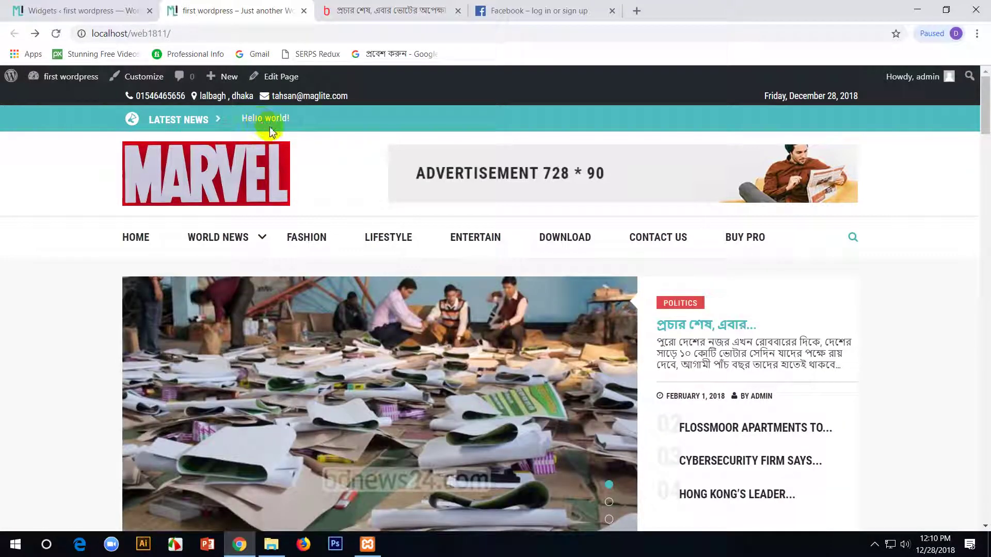
click(108, 11)
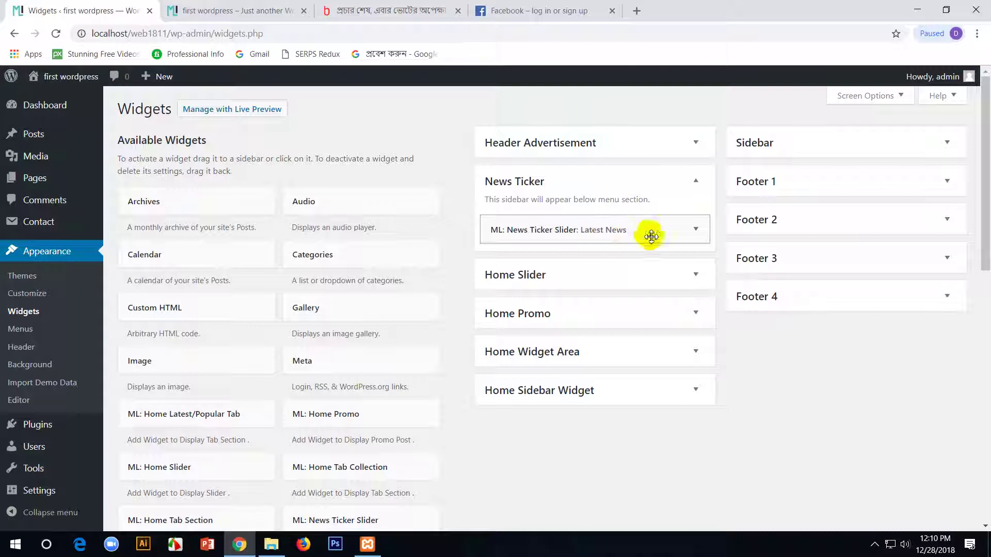
- Retitle the ticker widget 'News Headlines', set its category to Health, and save
click(693, 230)
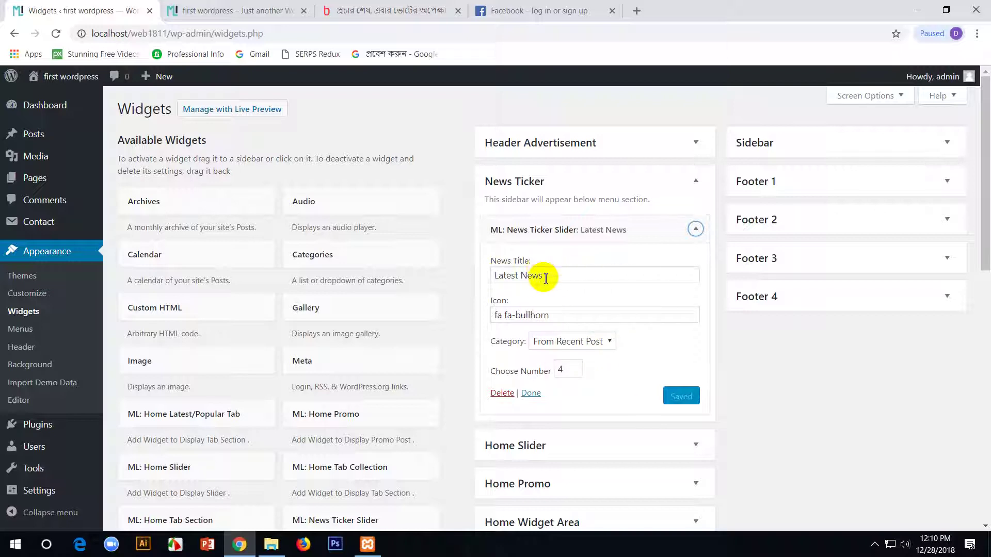
drag(514, 275, 466, 274)
key(BackSpace)
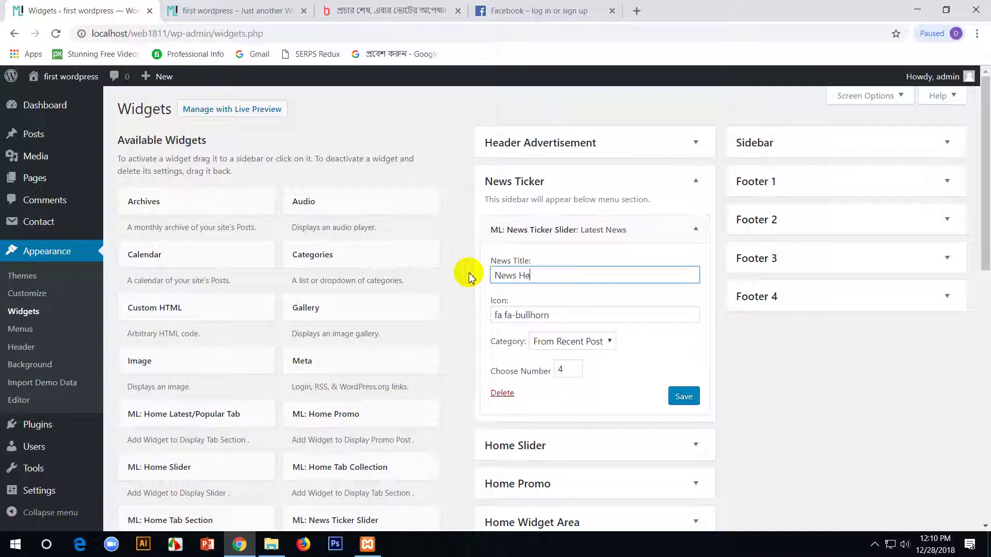
text(ines)
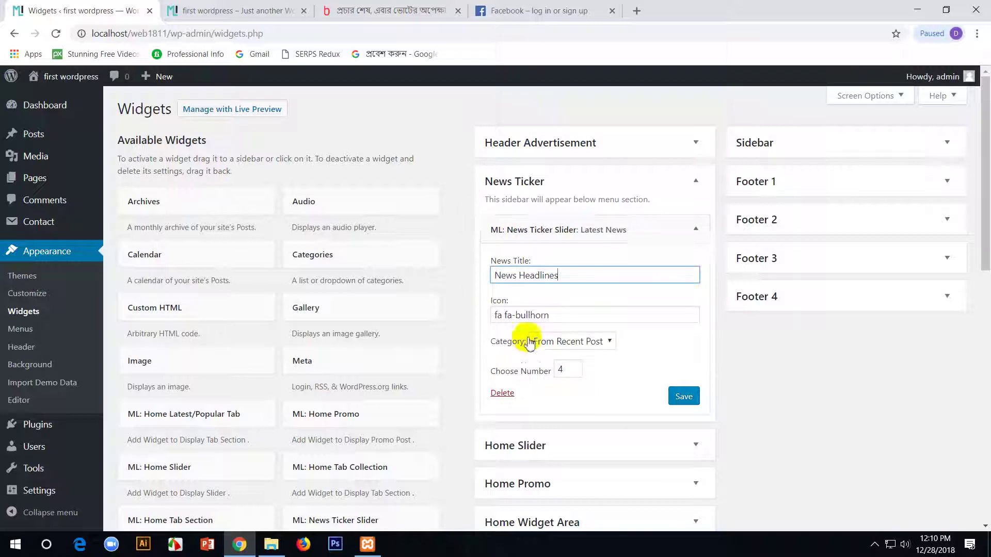
click(609, 343)
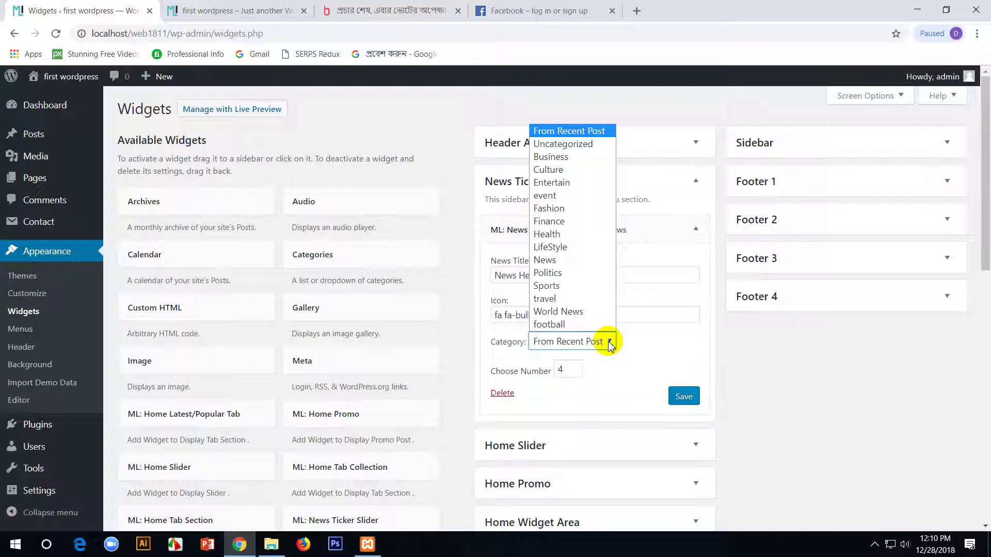
click(548, 235)
click(688, 396)
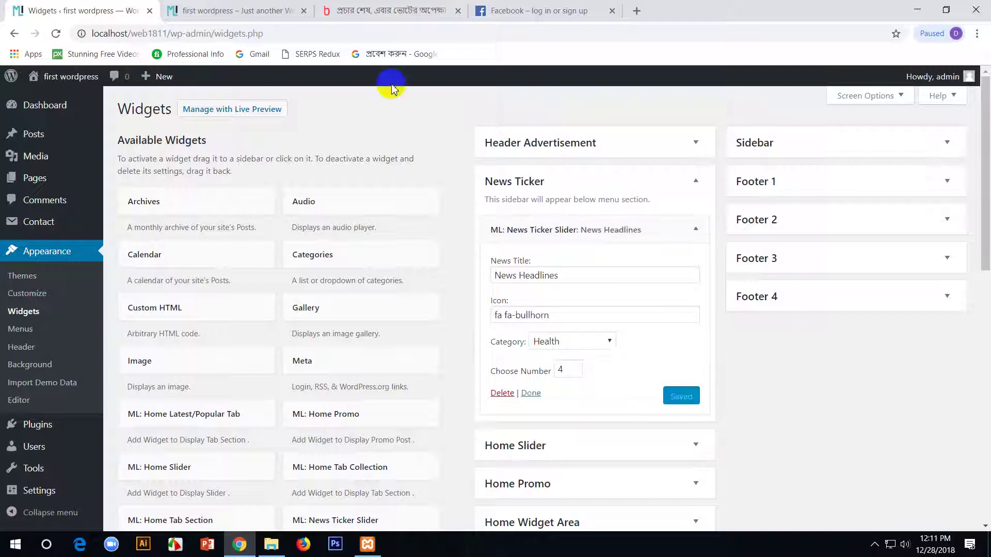
- Reload the live site to check the Health ticker, then return to Widgets
click(239, 7)
key(F5)
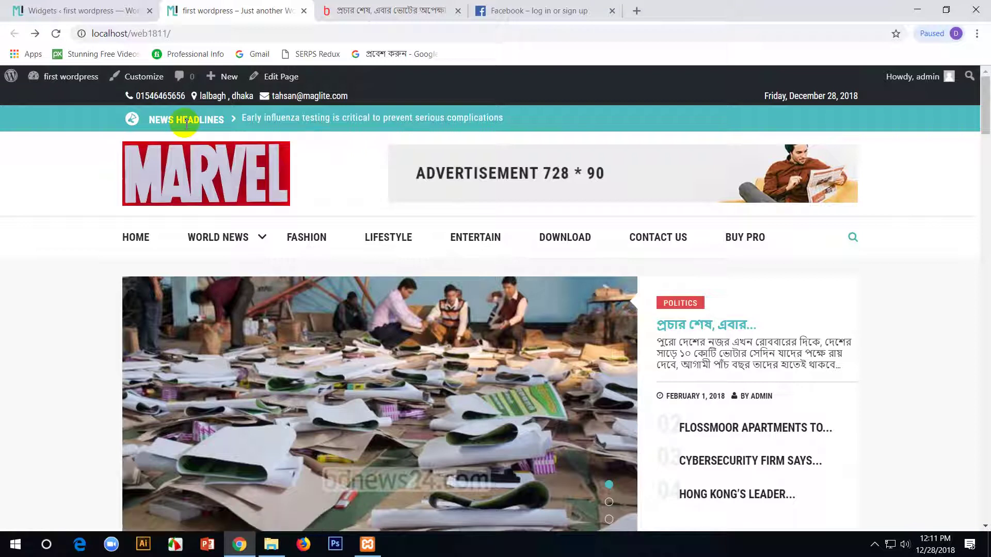
click(78, 10)
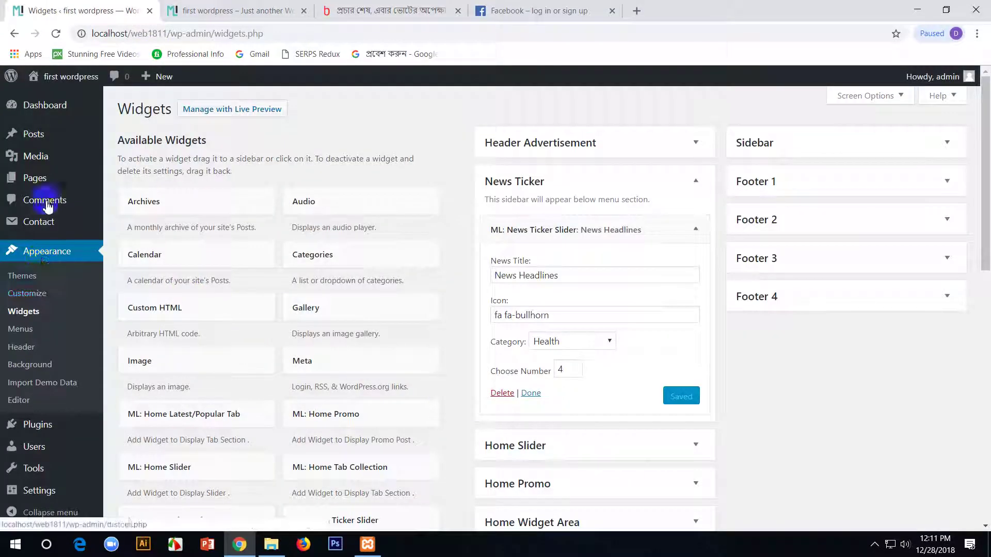
- Add a new post titled 'Cweb 1811' with the paragraph 'Students Are very good in Web Design'
mouse_move(36, 135)
click(130, 137)
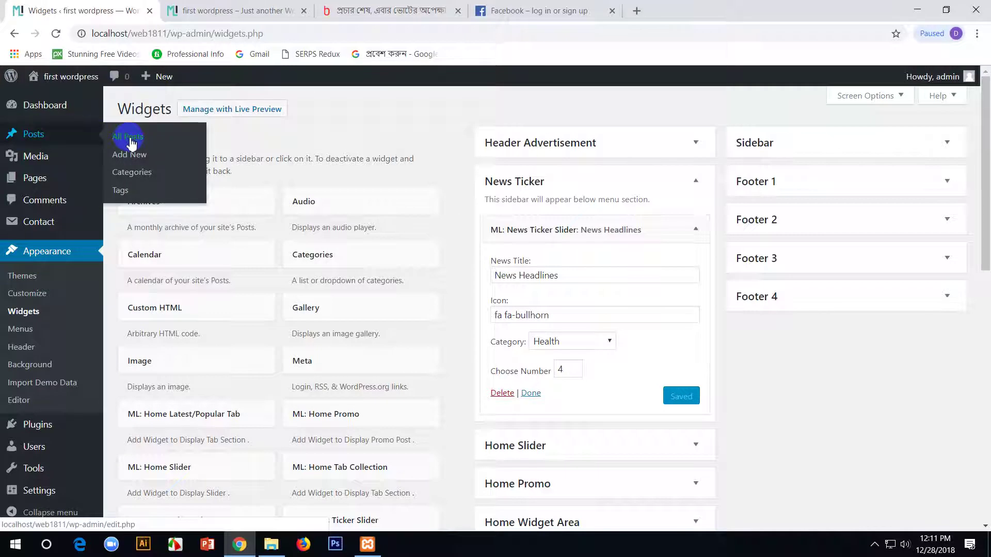
click(129, 154)
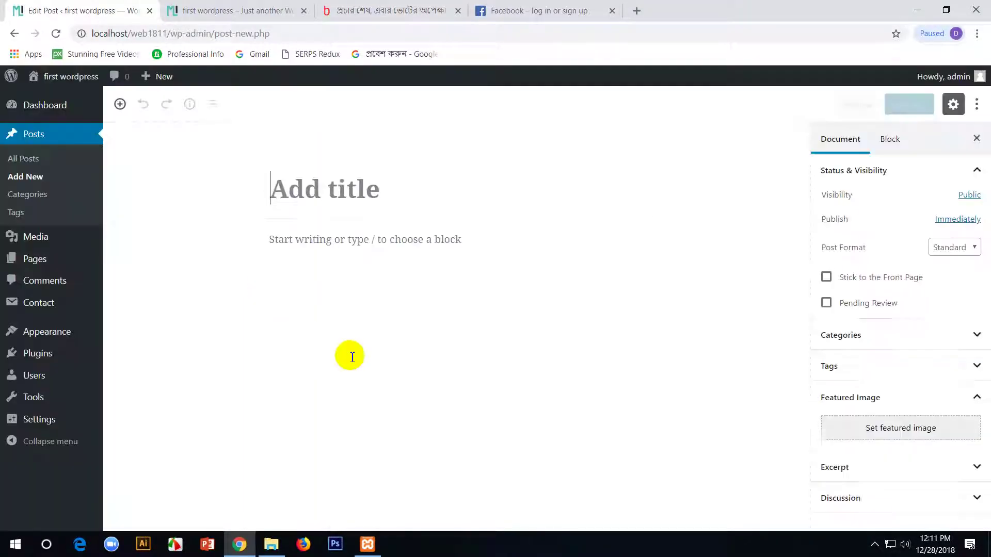
click(325, 188)
text(Cweb 1811)
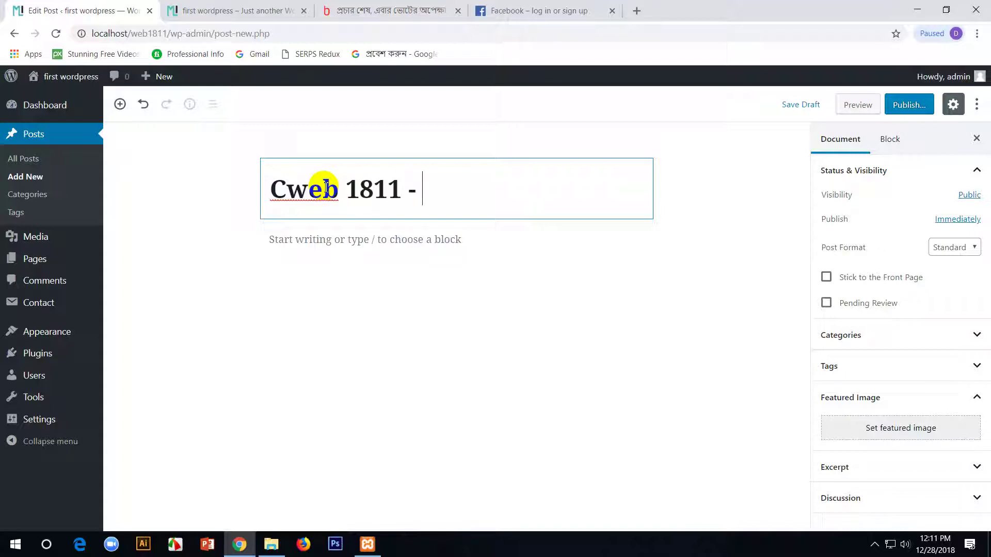
click(347, 243)
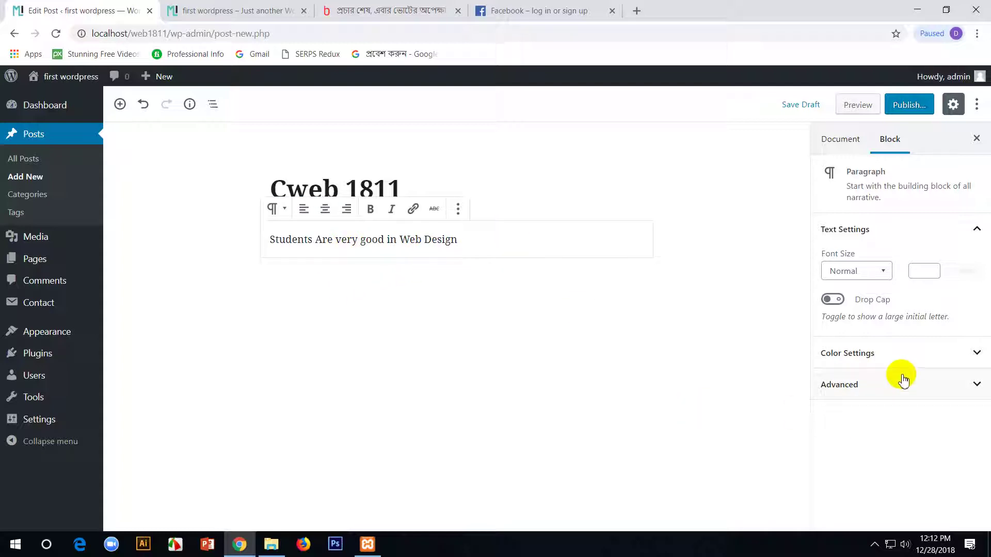
- Search Google for 'web design' in a new tab and show the image results
click(829, 139)
click(637, 10)
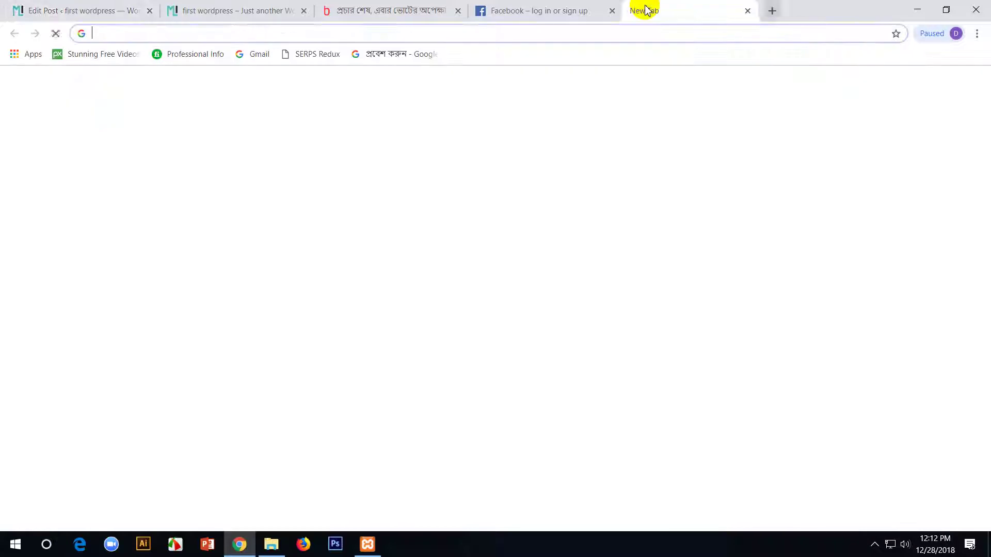
text(wo)
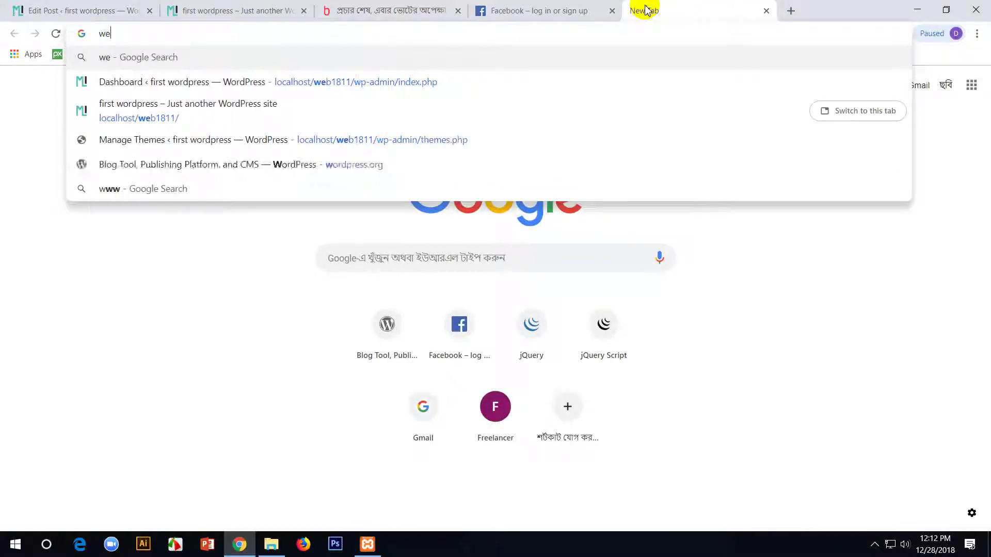
key(BackSpace)
key(BackSpace)
text(web )
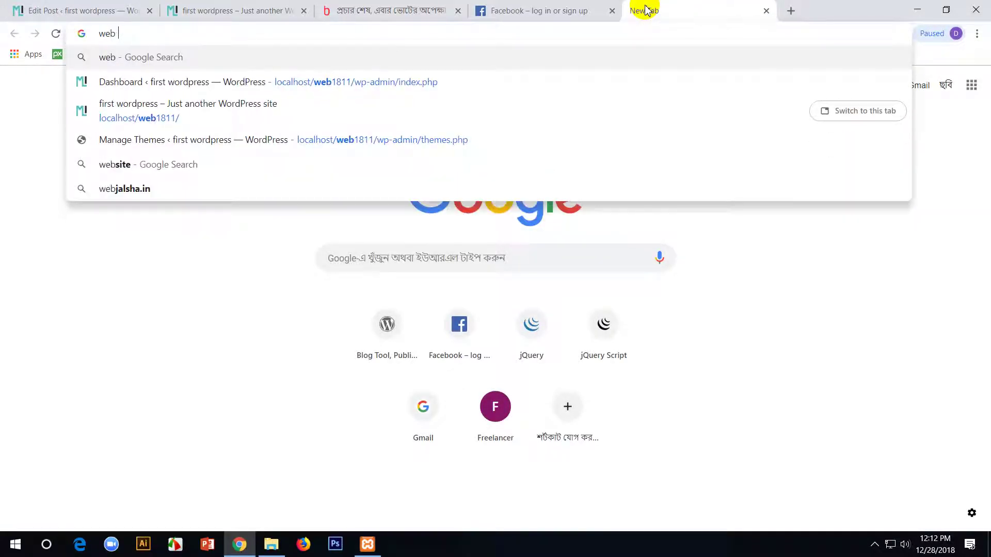
text(design)
key(Return)
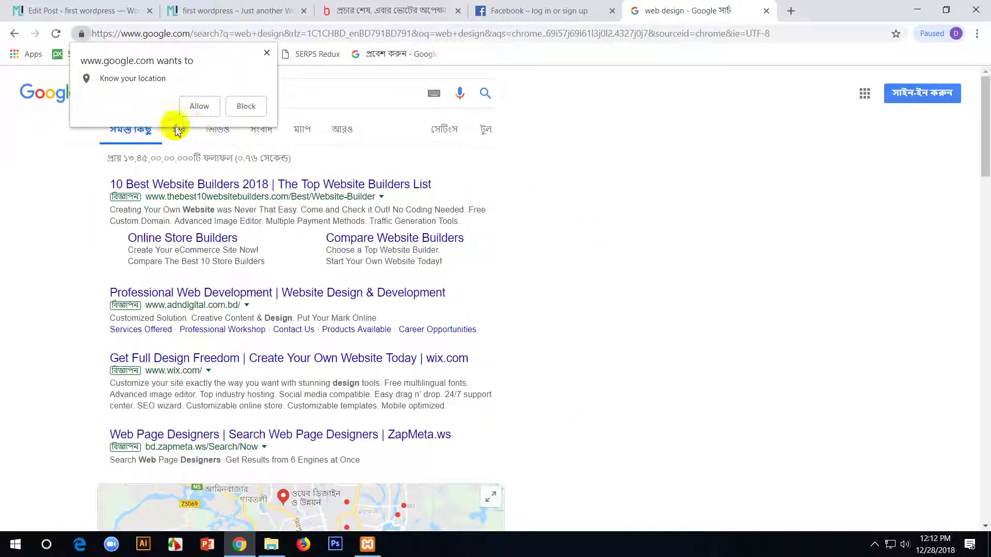
click(266, 52)
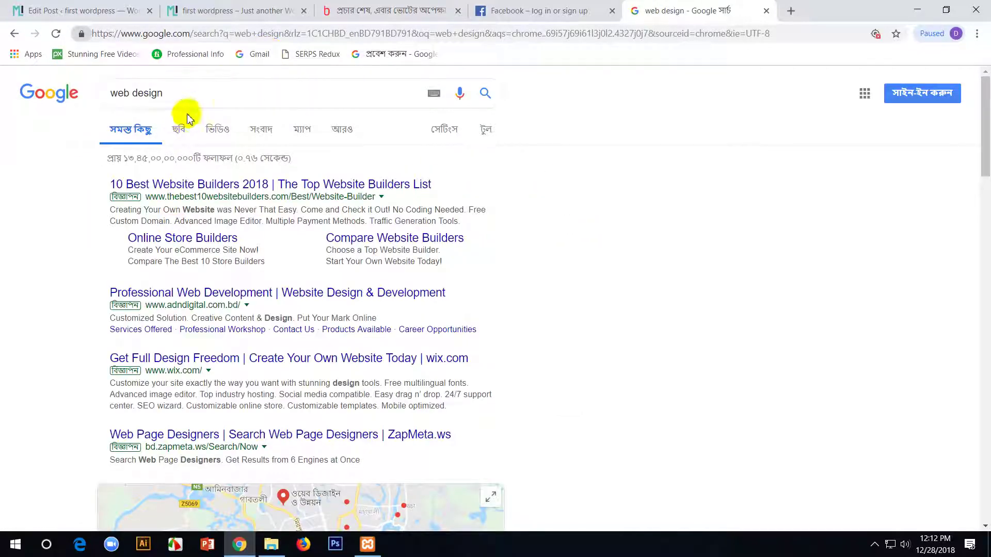
click(175, 138)
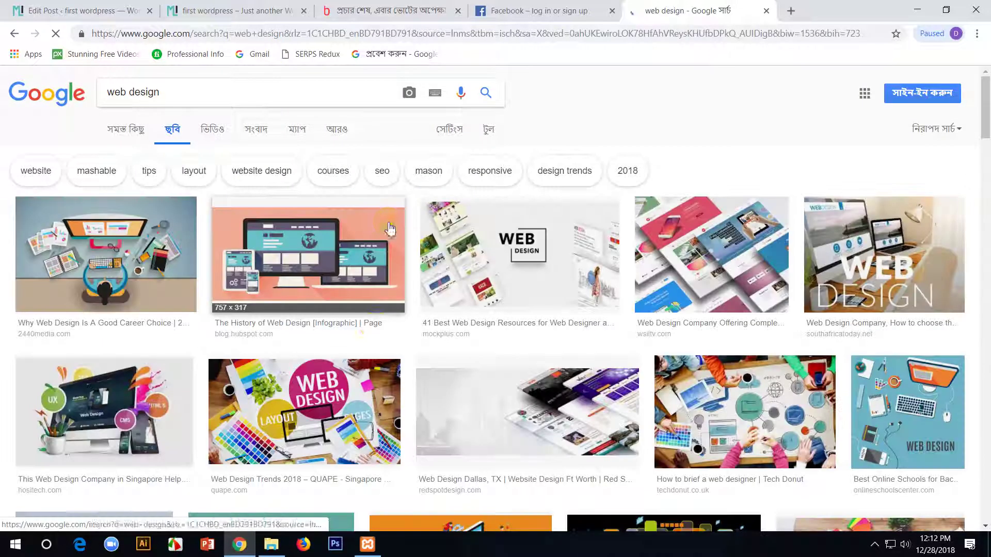
- Preview several web design images and open one in its own tab
click(310, 245)
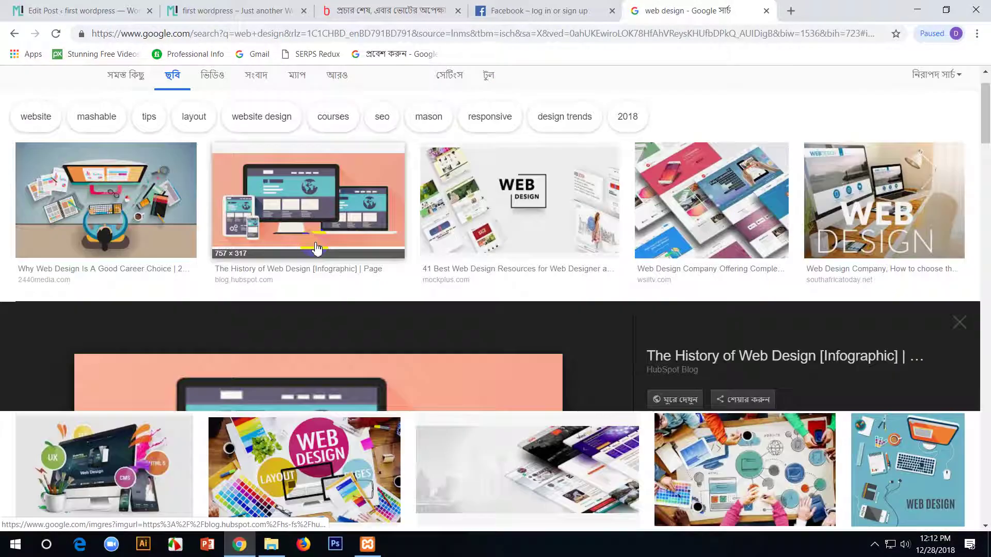
scroll(641, 126, up, 2)
click(547, 172)
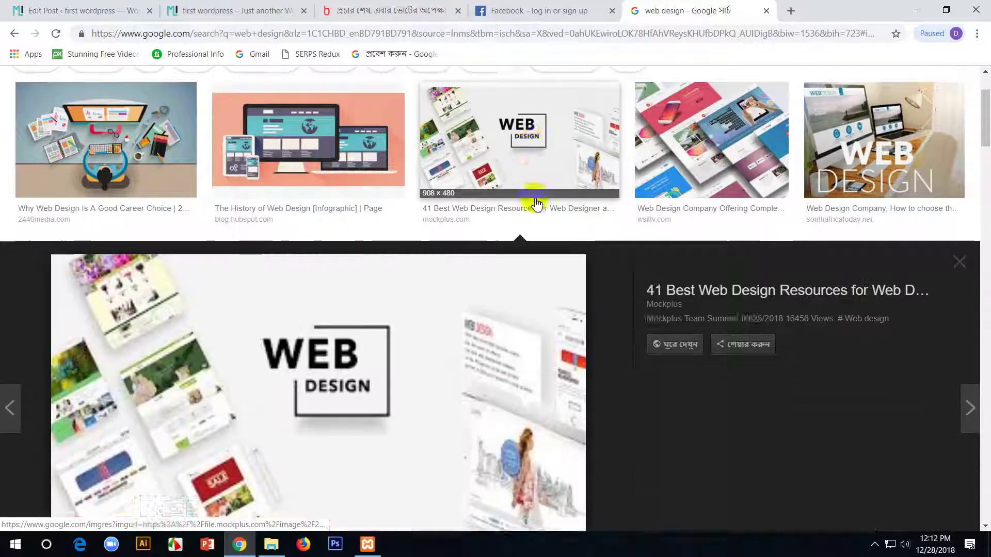
right_click(468, 330)
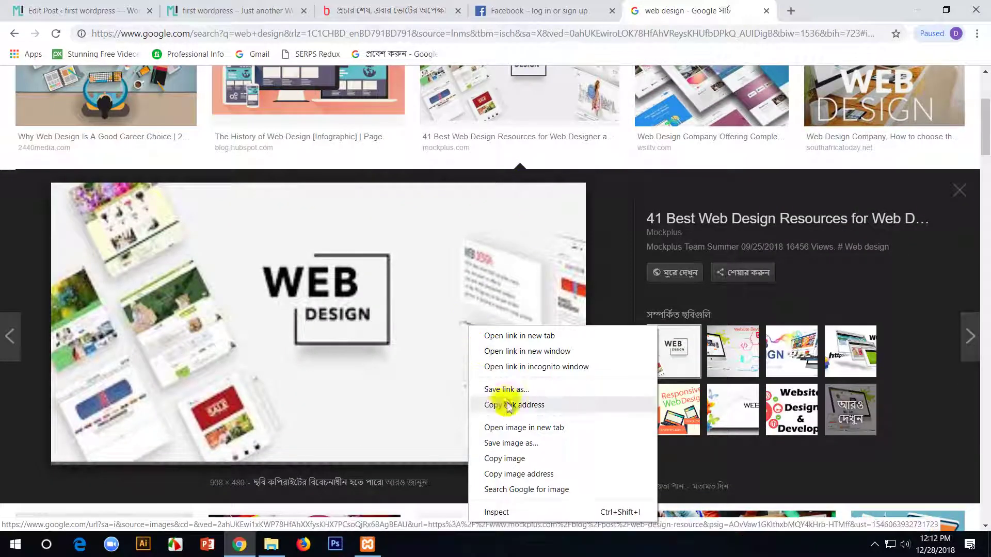
click(499, 427)
click(754, 11)
right_click(570, 184)
right_click(486, 287)
click(582, 81)
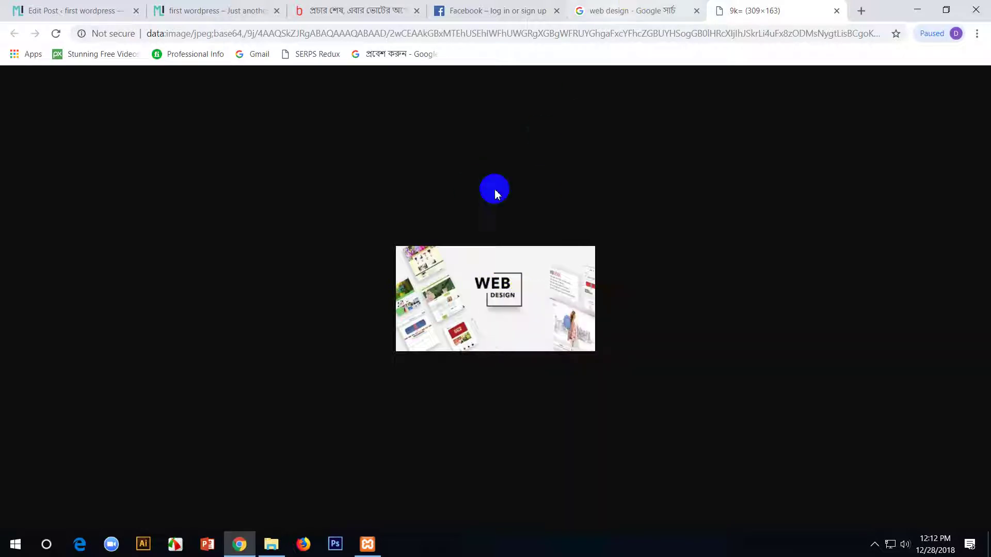
click(653, 9)
- Save the Mockplus WEB DESIGN image to the Desktop as a PNG and return to the post editor
right_click(405, 264)
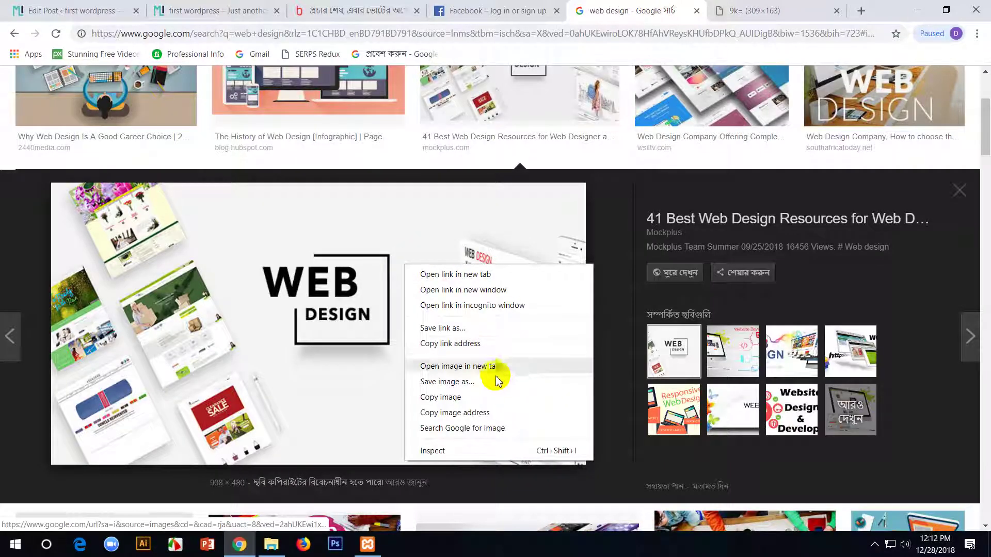
click(490, 381)
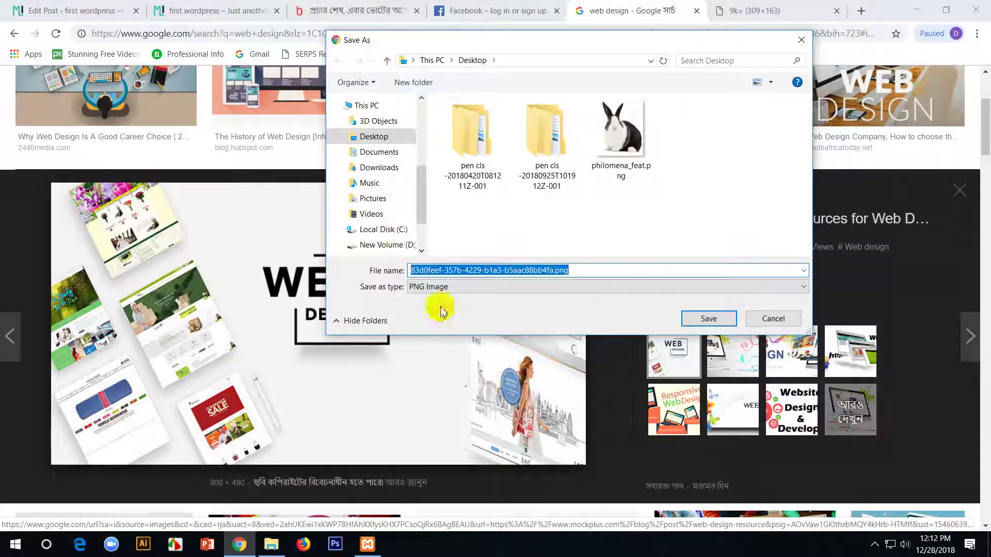
click(379, 140)
click(699, 317)
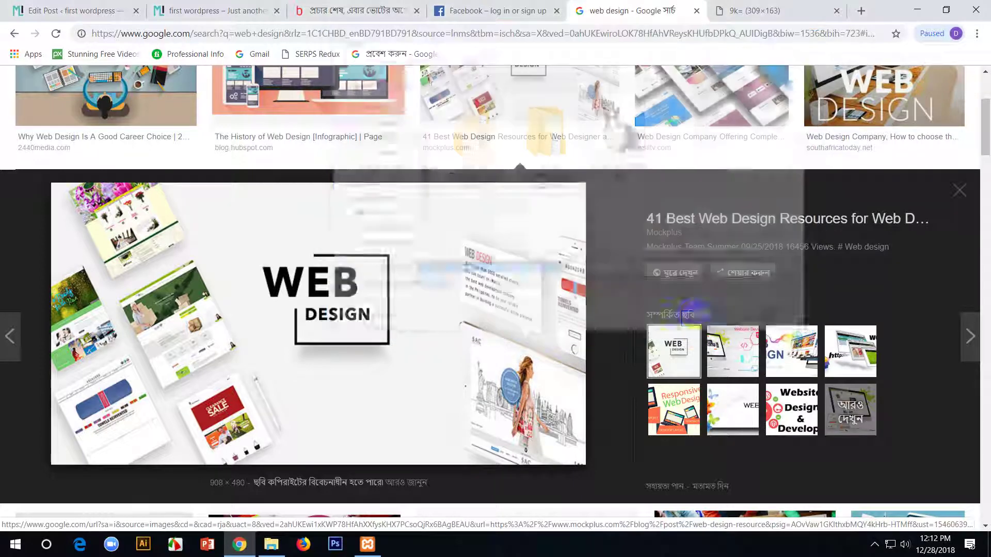
click(279, 4)
click(126, 6)
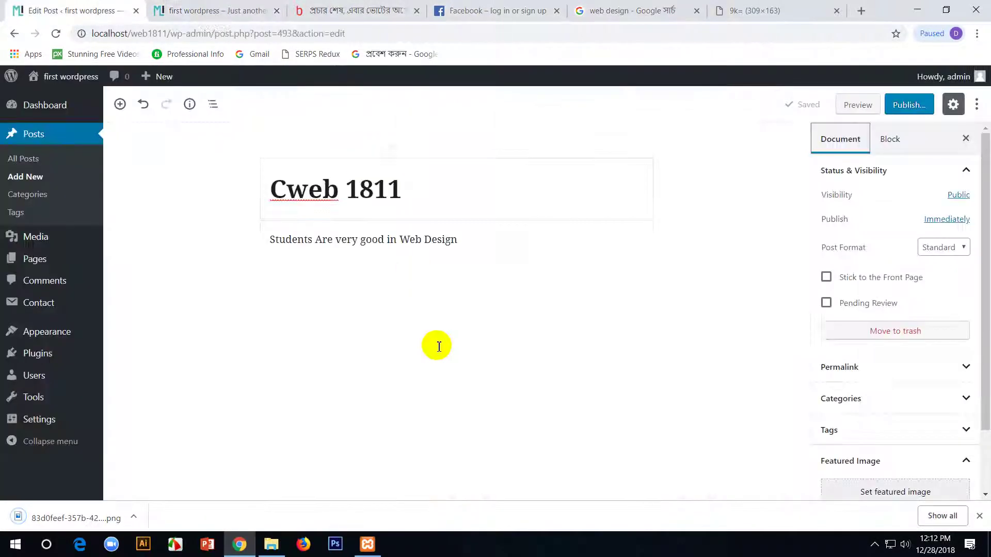
- Upload the saved web design PNG from the Desktop as the post's featured image
click(896, 492)
click(72, 132)
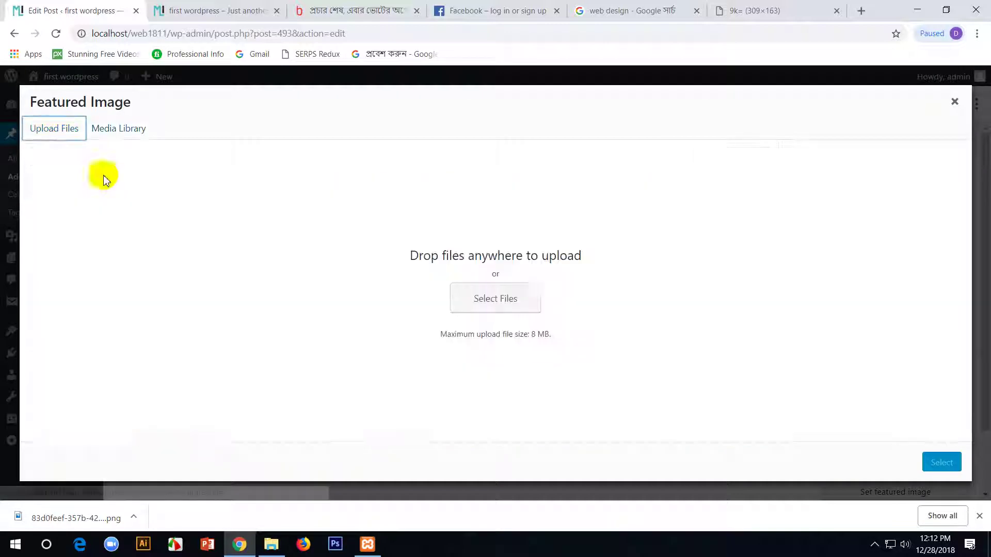
click(450, 298)
click(694, 140)
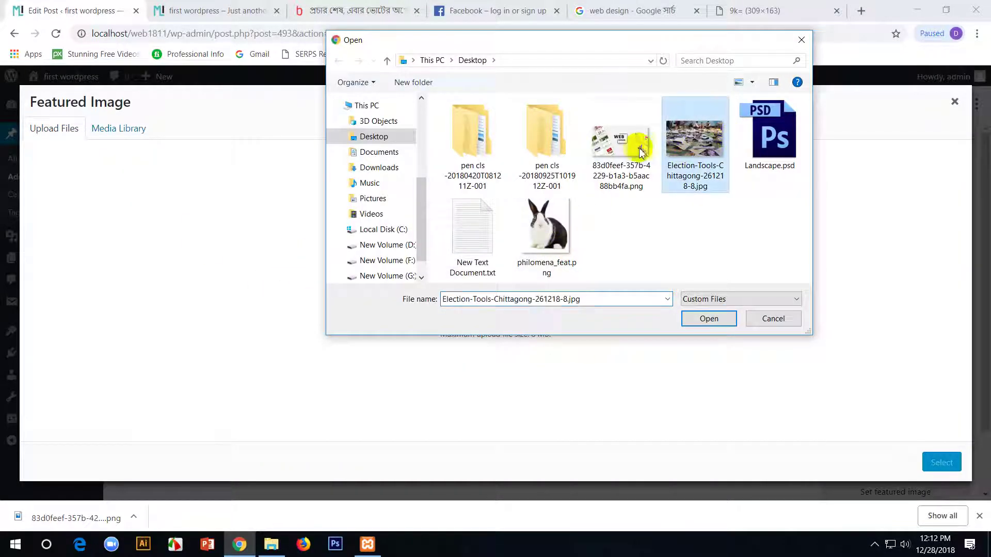
double_click(621, 140)
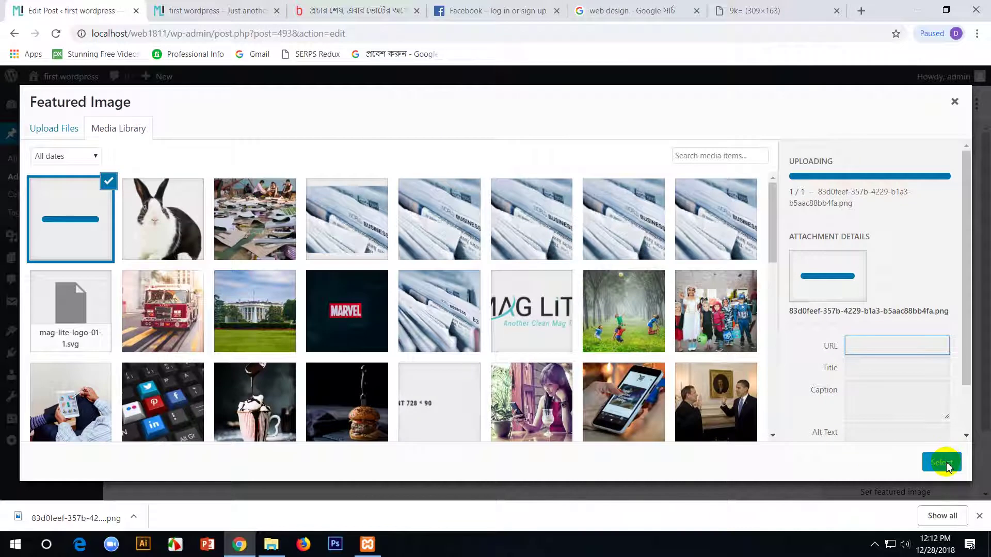
click(940, 464)
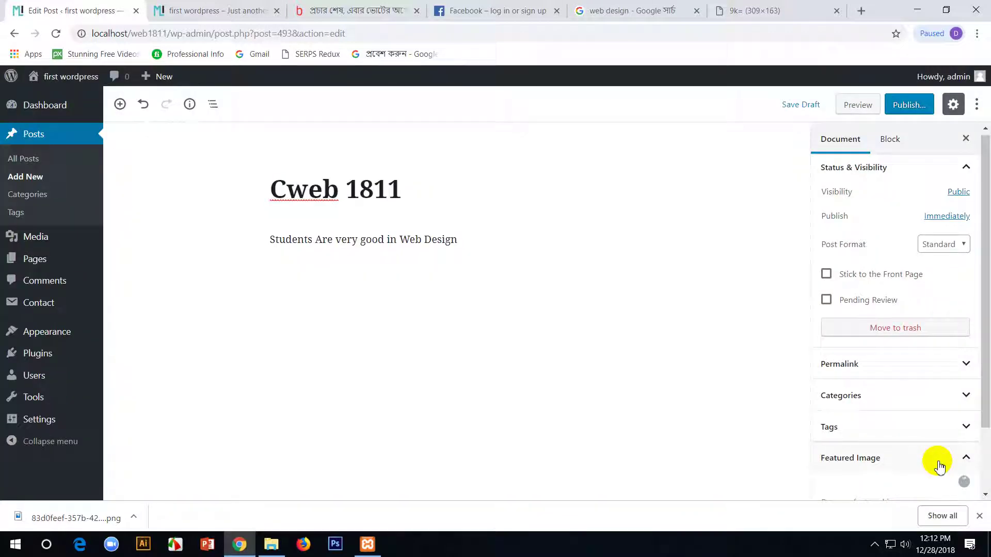
- Check the post's category list and publish Cweb 1811
scroll(889, 410, down, 3)
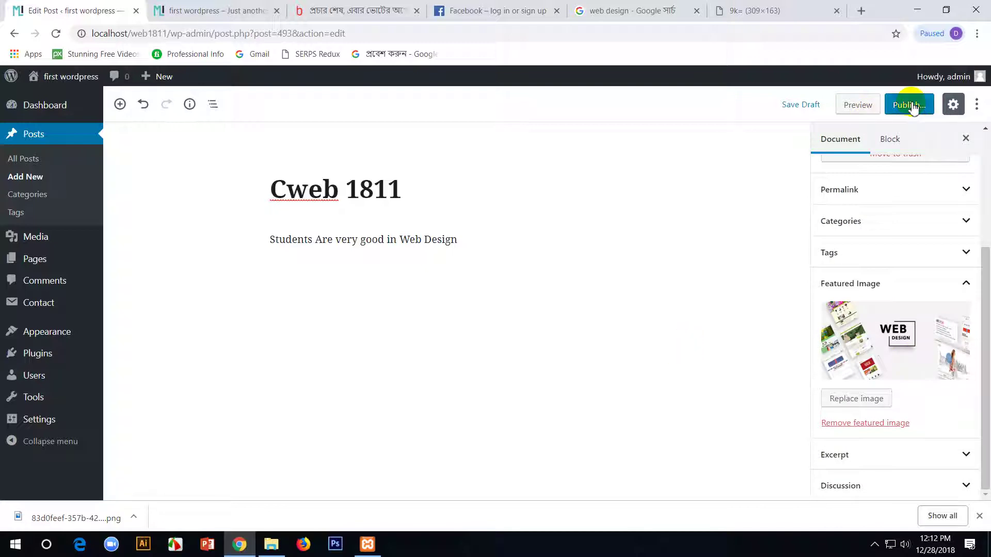
scroll(888, 337, up, 2)
click(887, 361)
scroll(916, 397, down, 2)
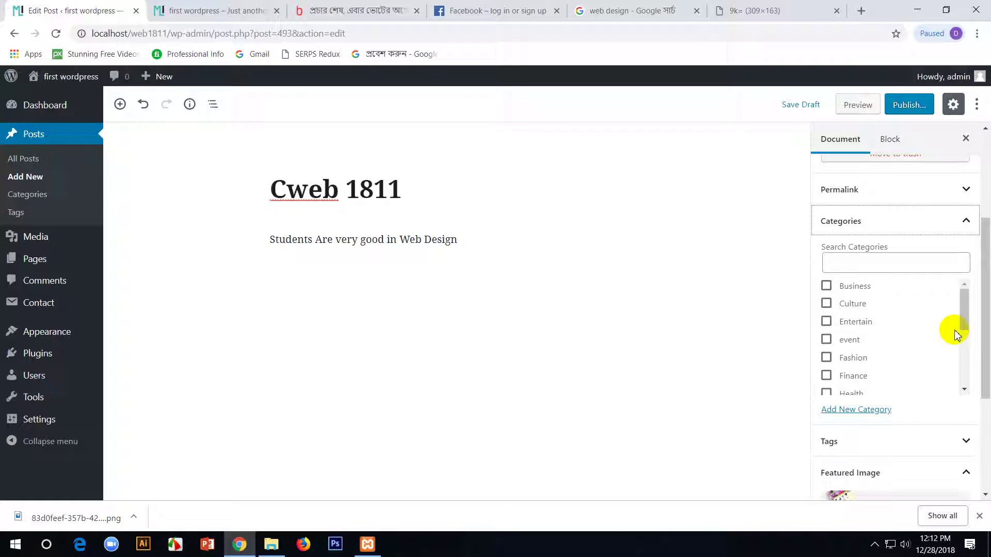
mouse_move(968, 308)
mouse_down()
mouse_move(978, 376)
mouse_move(967, 283)
mouse_up()
click(910, 107)
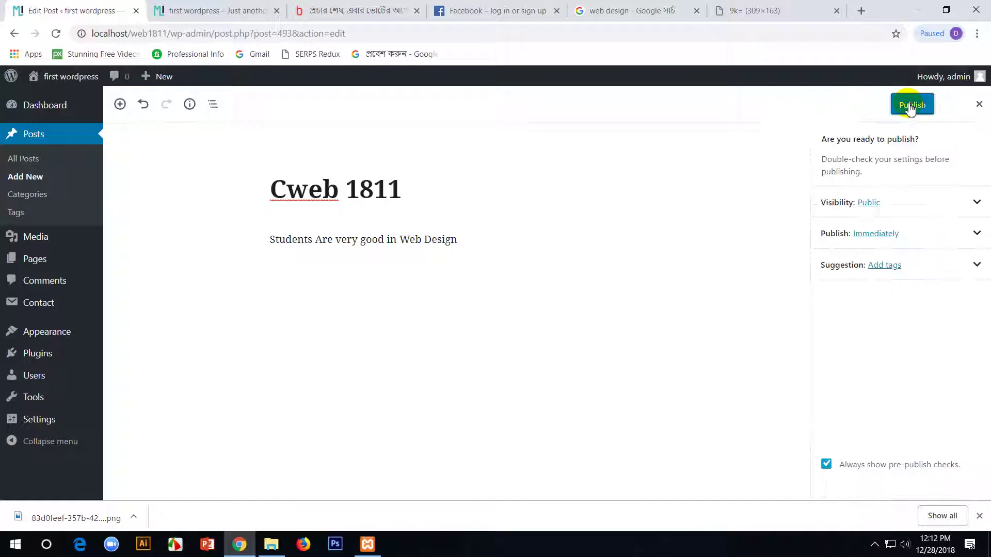
click(911, 107)
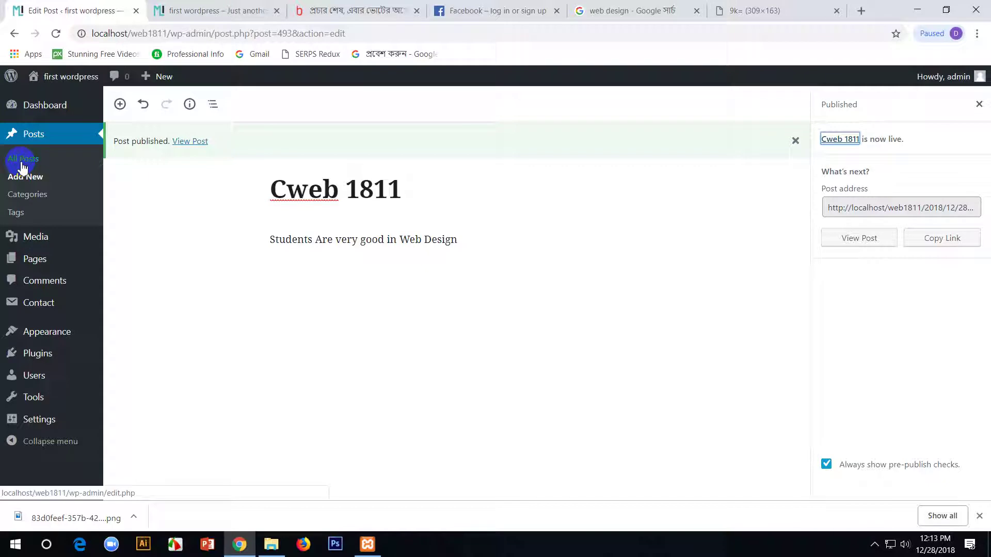
- Review the existing post categories on the Categories page
click(17, 197)
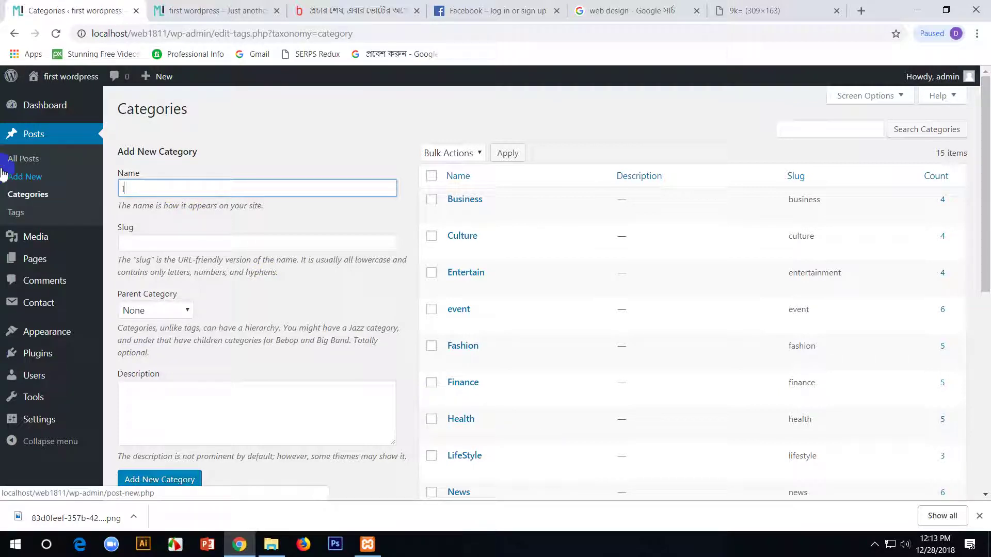
scroll(134, 310, down, 3)
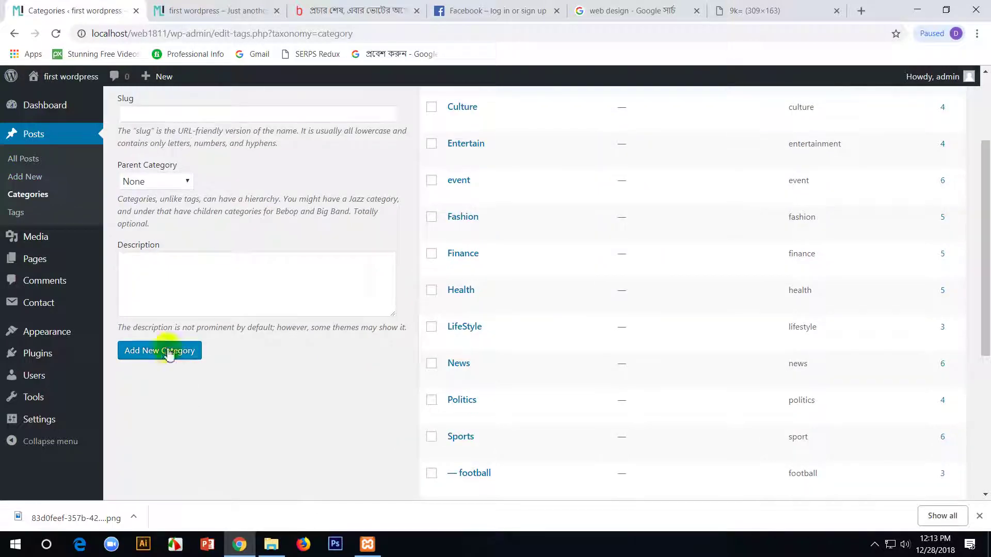
scroll(347, 388, up, 1)
mouse_move(833, 334)
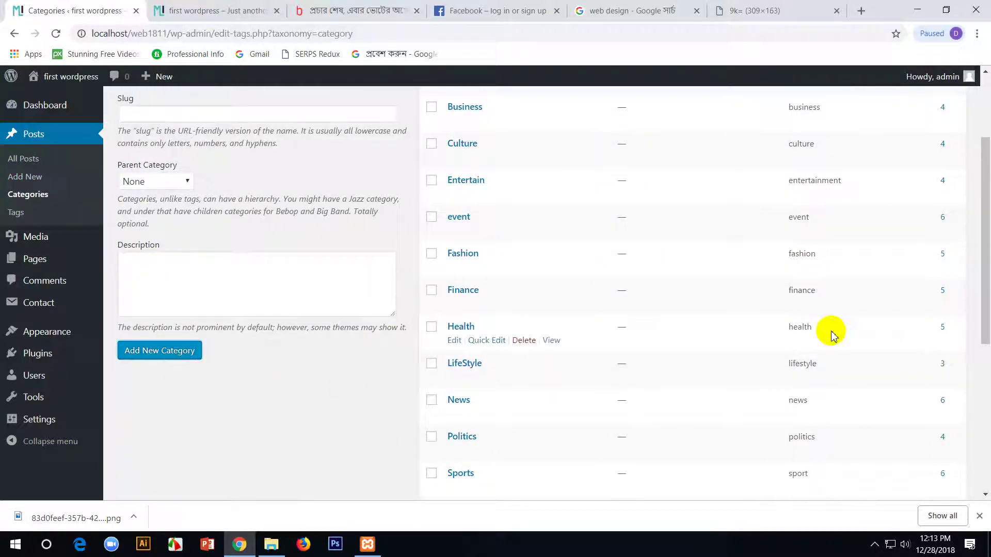
scroll(554, 361, down, 3)
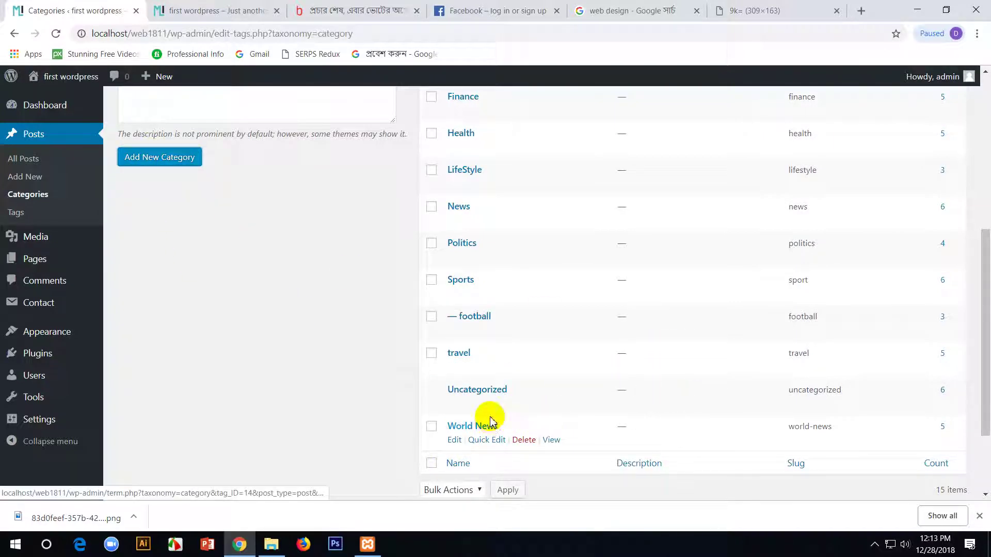
scroll(489, 423, up, 2)
scroll(490, 423, up, 3)
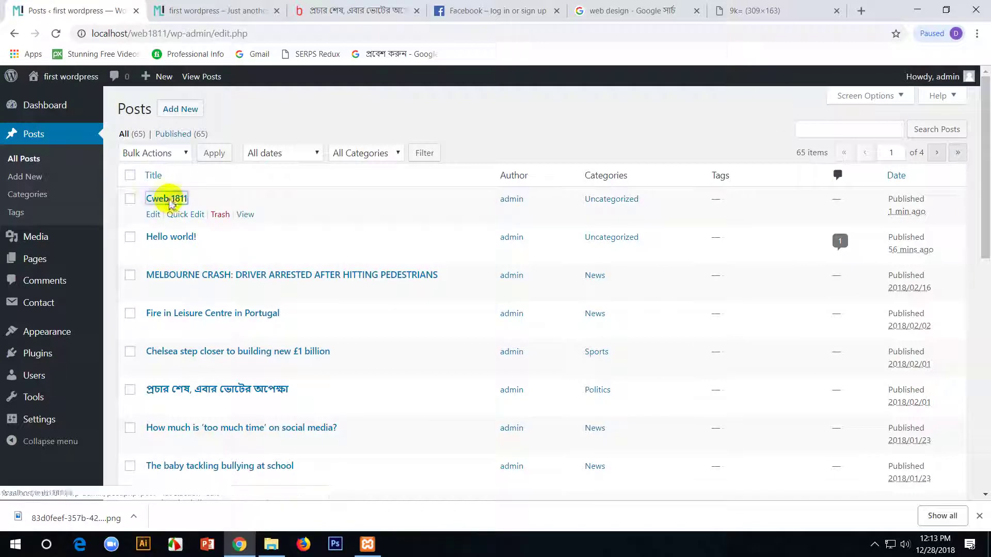
- Move Cweb 1811 from Uncategorized to IT and update the post
click(169, 200)
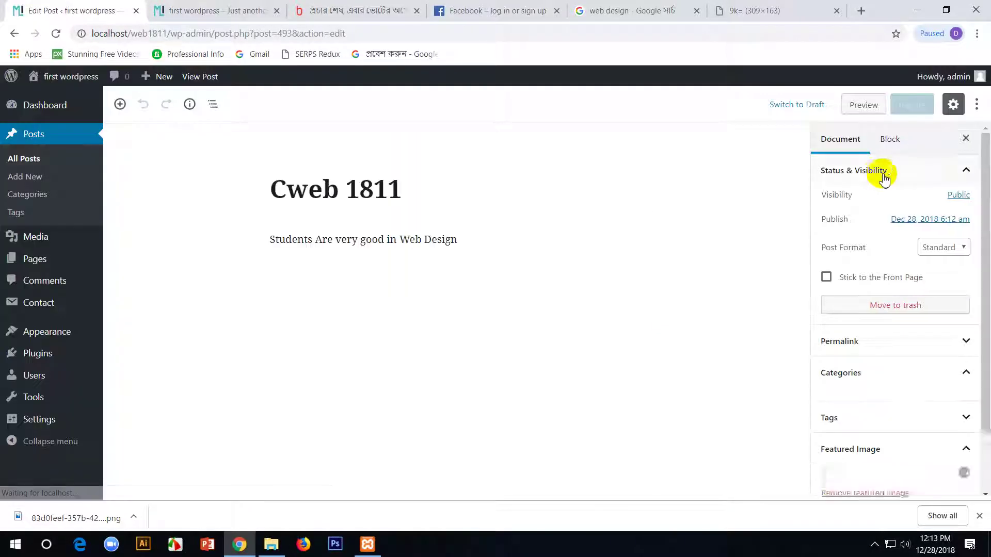
scroll(938, 367, down, 3)
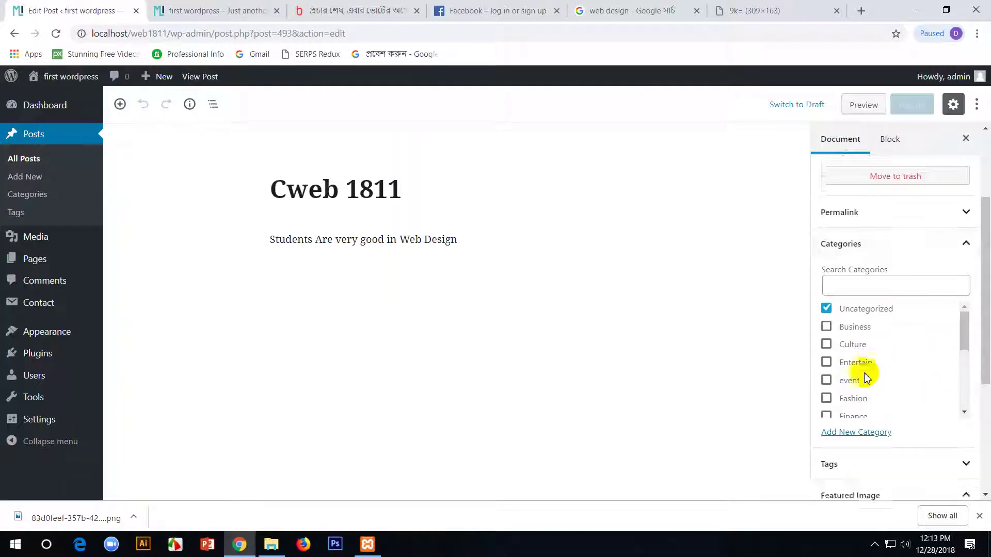
scroll(869, 374, down, 3)
drag(958, 203, 952, 238)
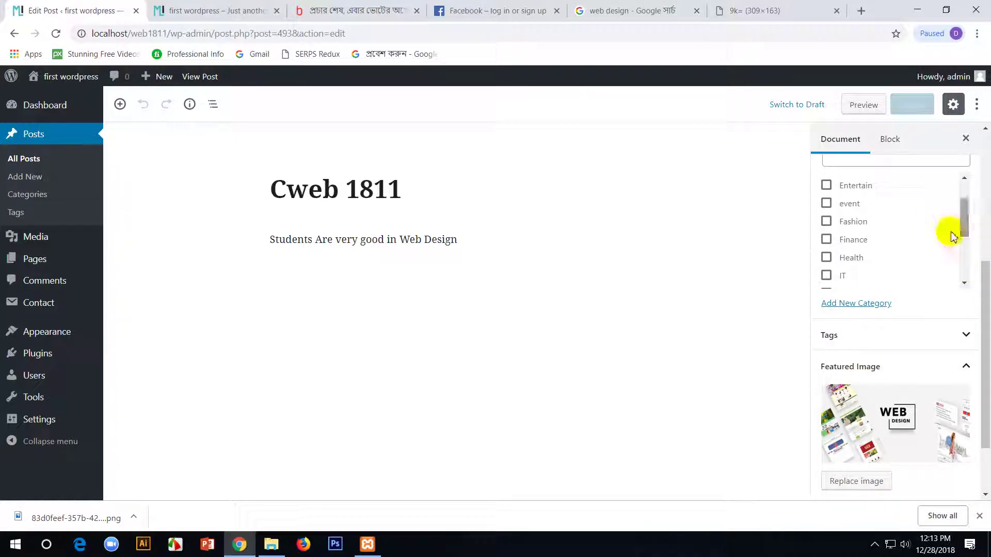
click(828, 276)
scroll(833, 195, up, 2)
click(827, 181)
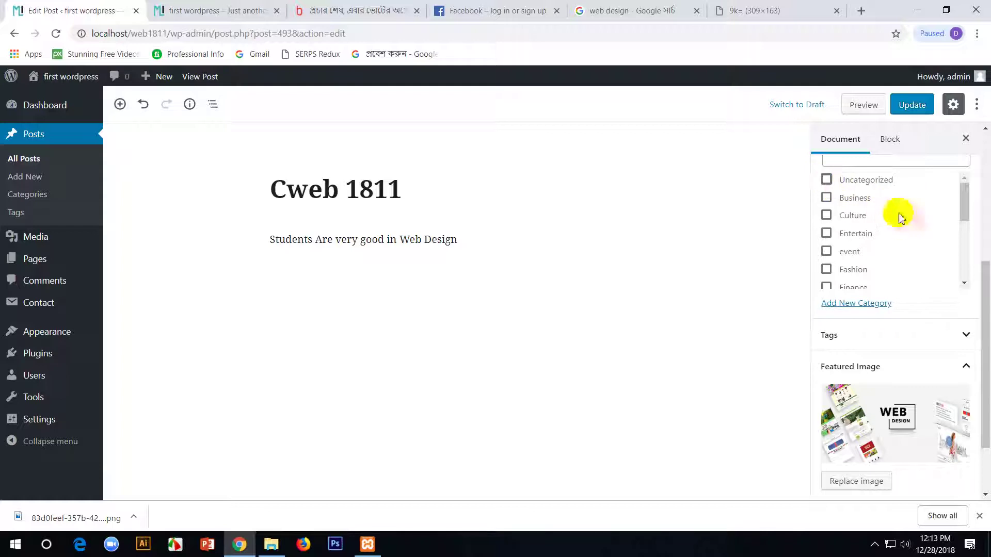
click(912, 104)
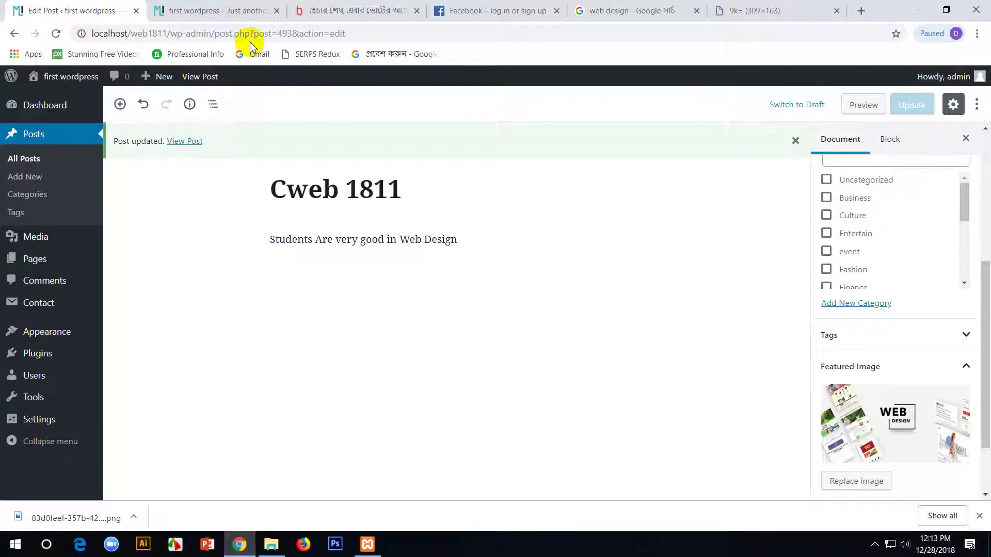
click(212, 10)
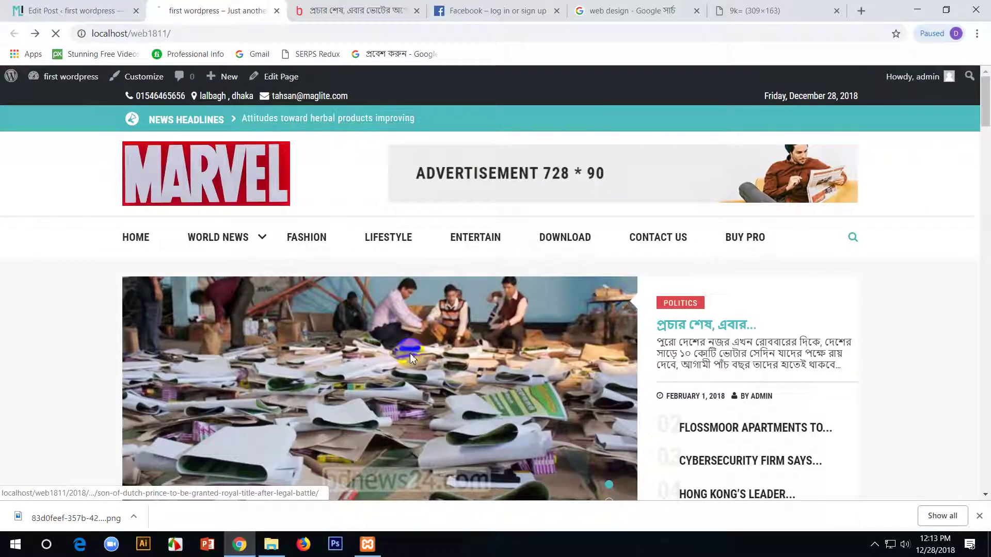
- Reload the front page and find Cweb 1811 listed with its IT label
key(F5)
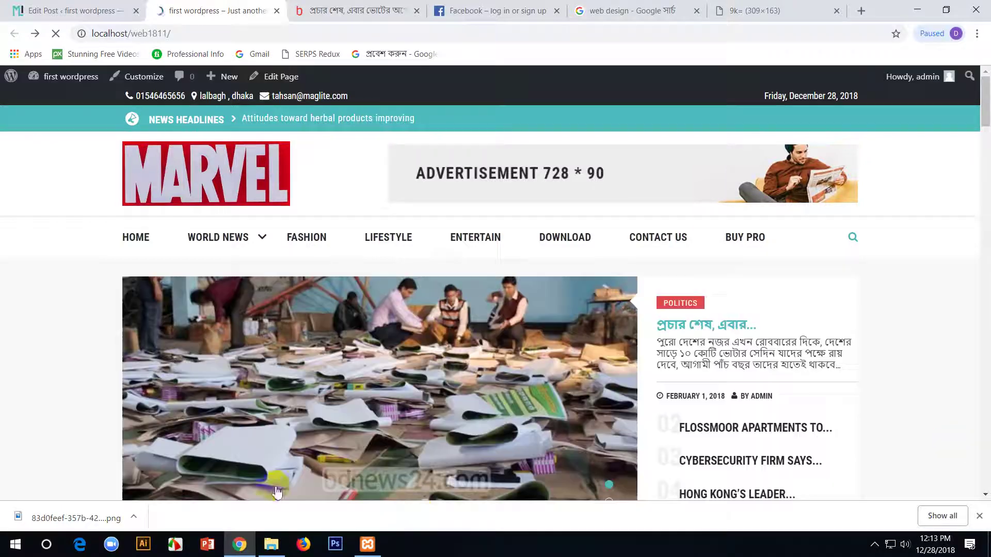
scroll(303, 392, down, 7)
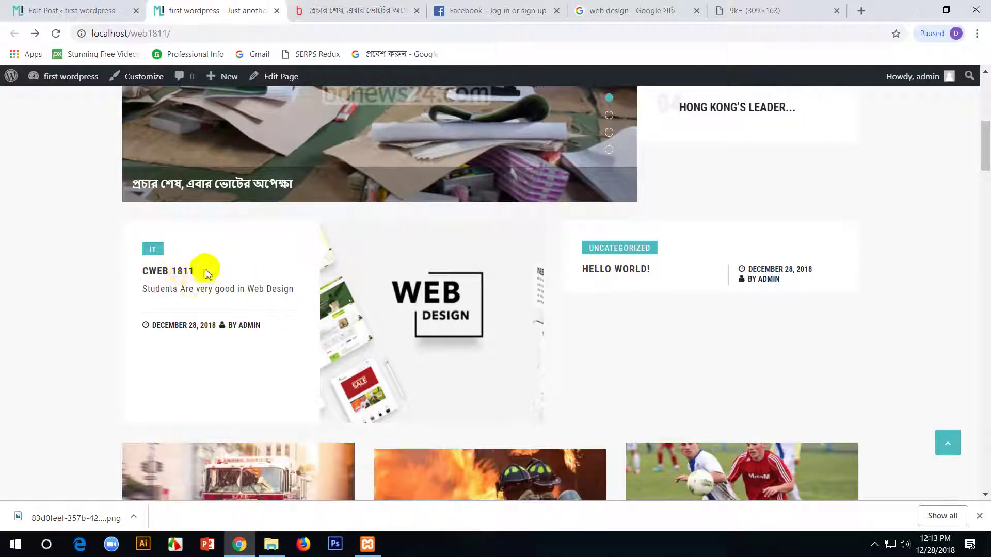
scroll(227, 215, up, 7)
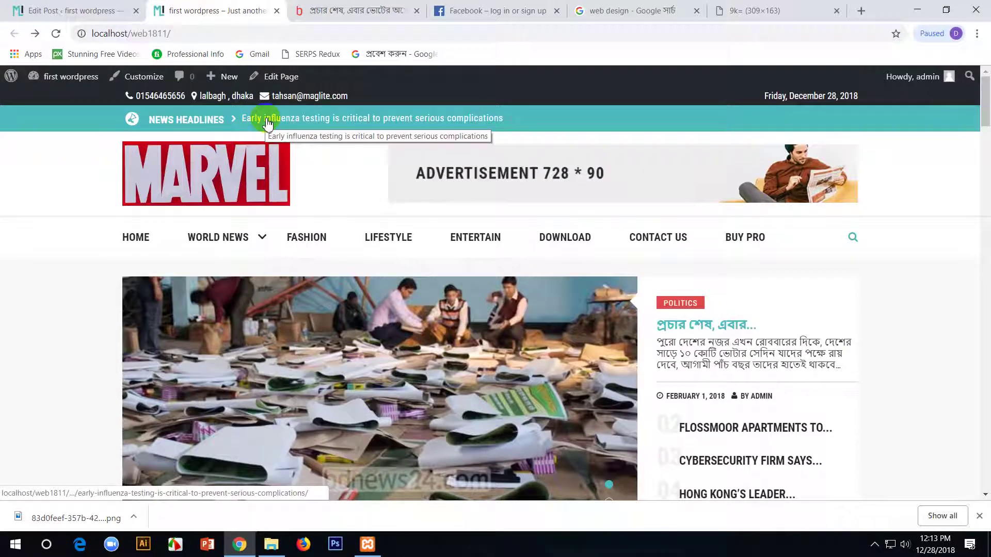
click(83, 9)
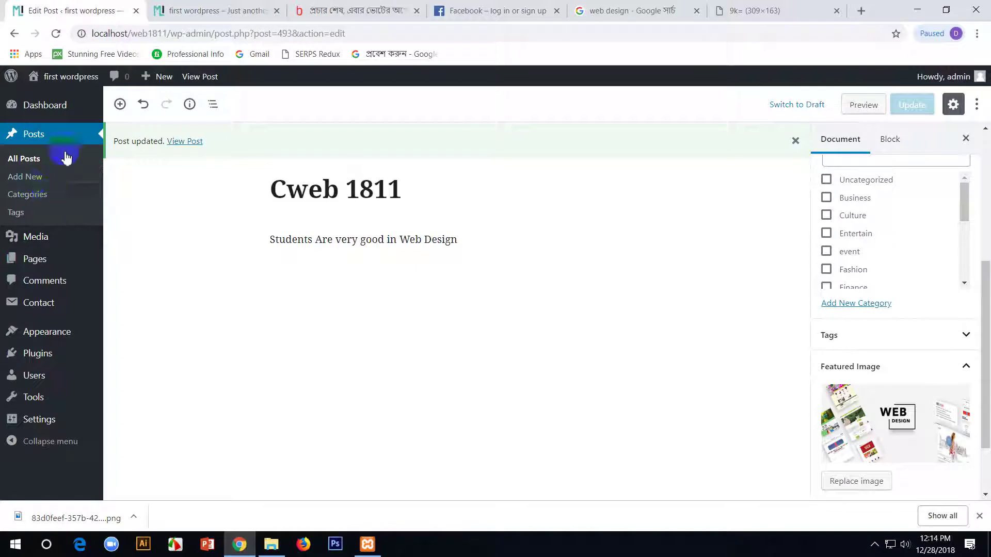
click(212, 9)
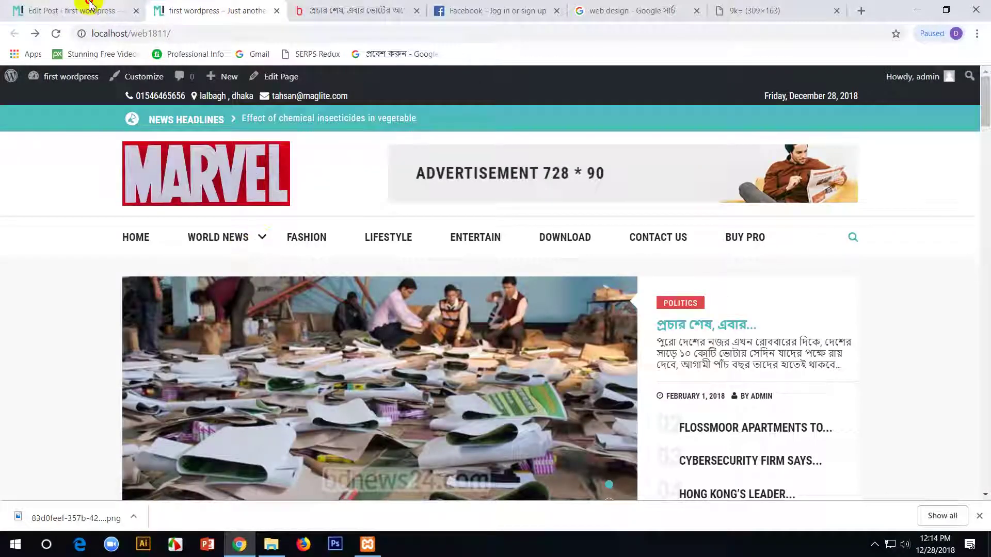
click(85, 9)
- Browse Theme Options in the Customizer, then close it back to the post editor
mouse_move(54, 116)
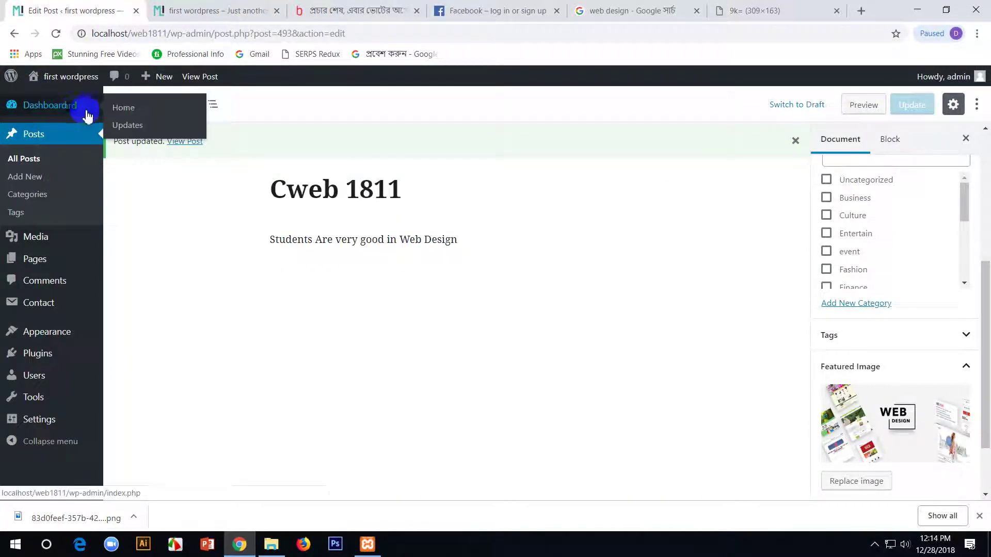
mouse_move(44, 332)
click(133, 331)
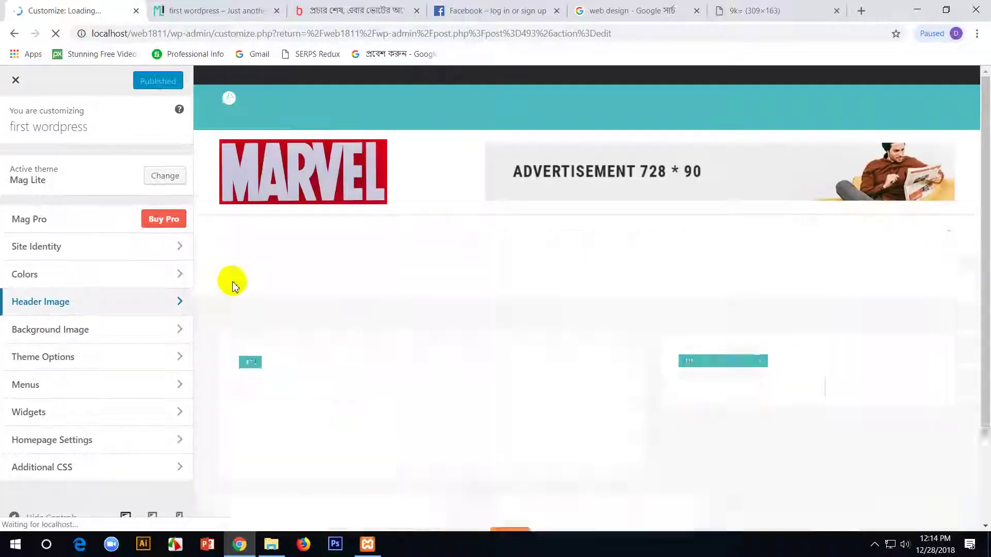
scroll(336, 343, down, 15)
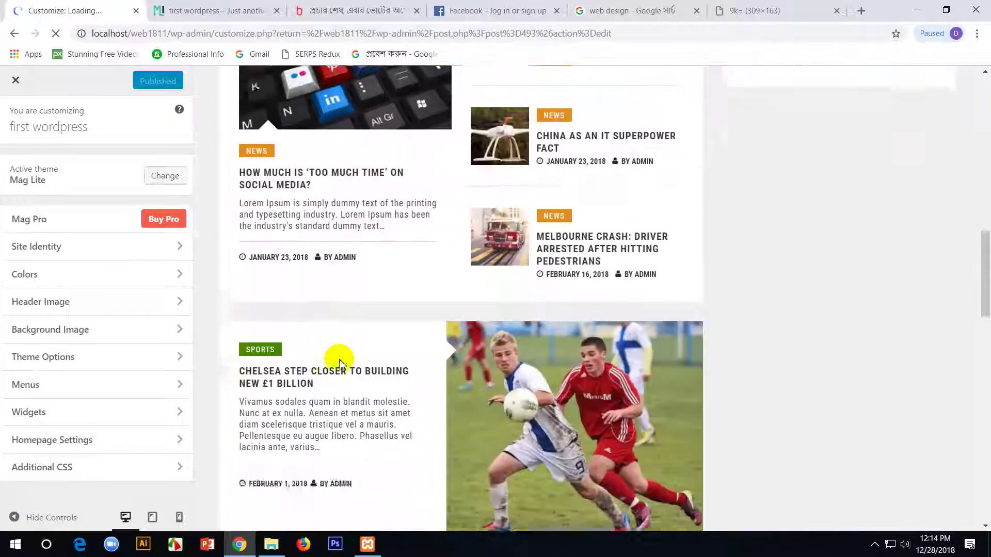
scroll(339, 359, up, 6)
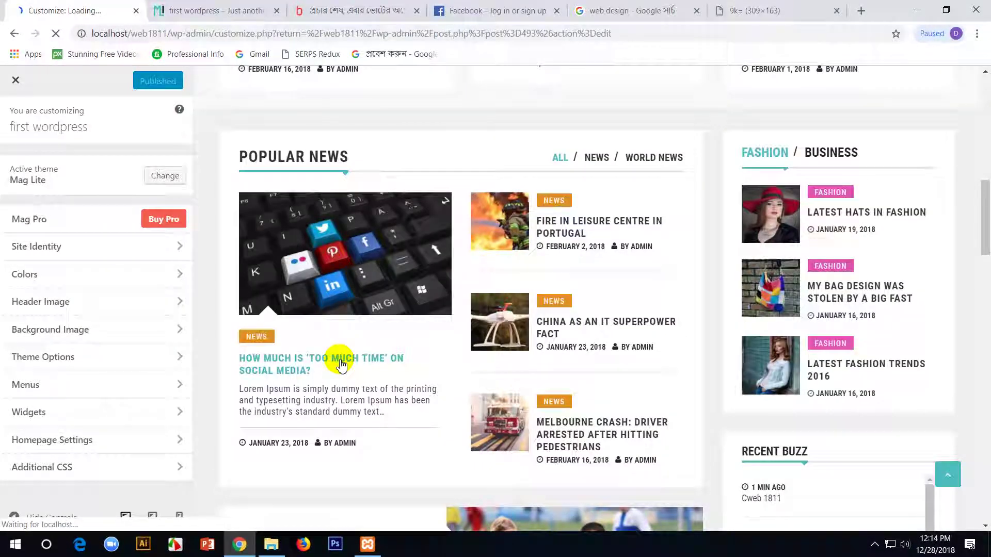
scroll(341, 361, up, 10)
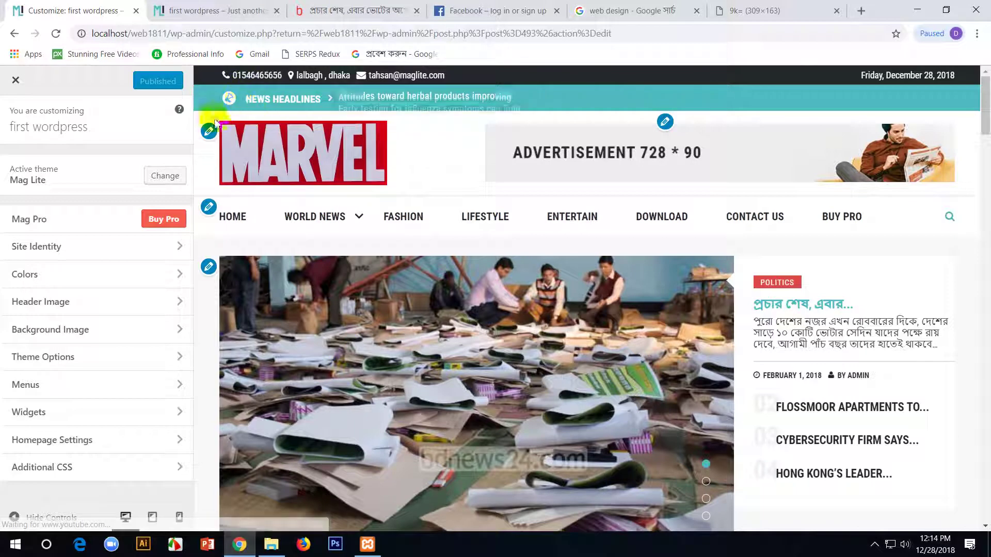
click(78, 360)
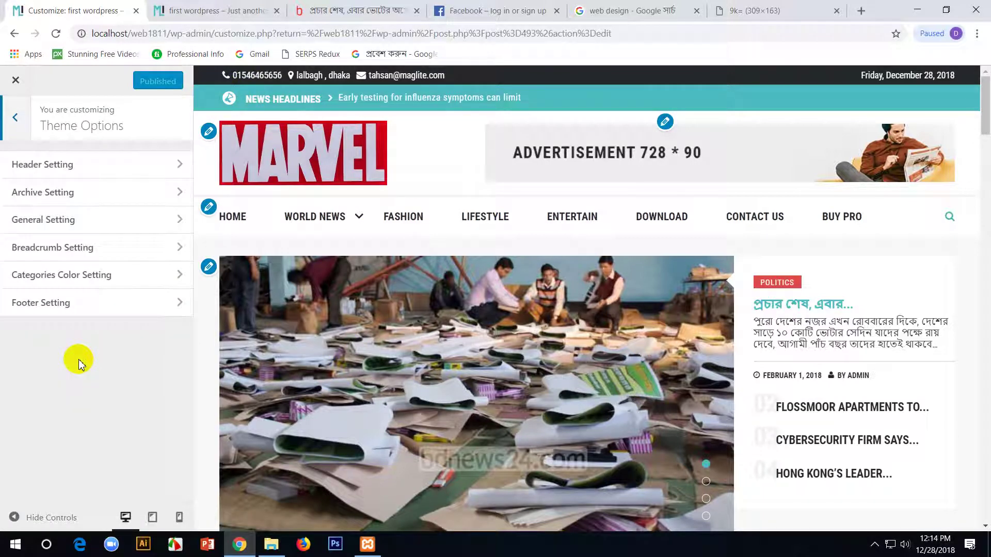
click(14, 117)
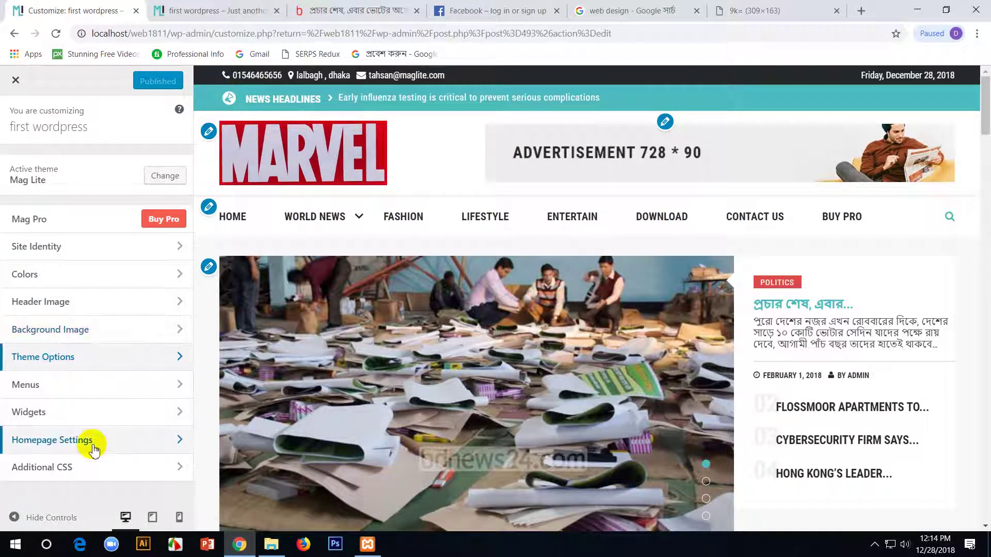
click(14, 80)
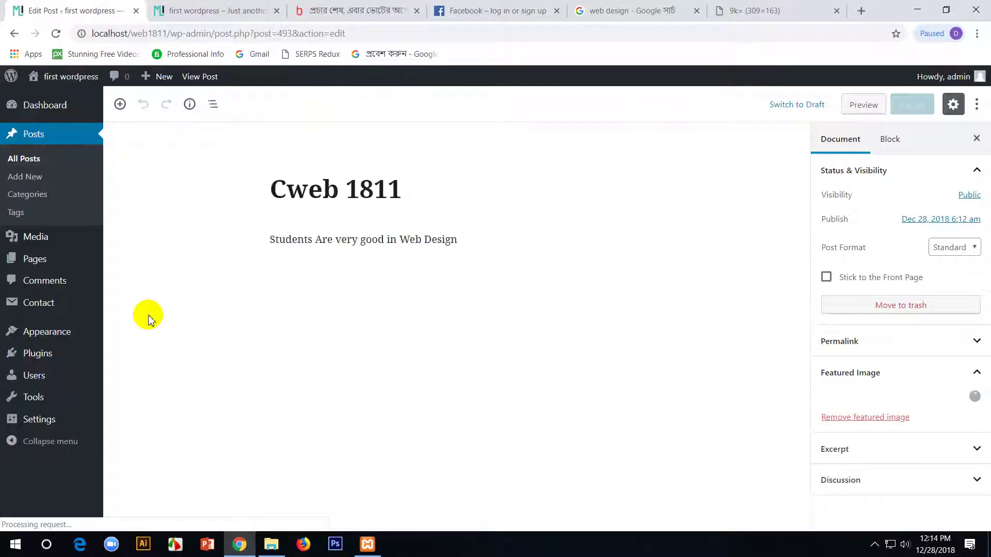
- In the News Ticker widget, choose category IT and set Choose Number to 4
mouse_move(56, 332)
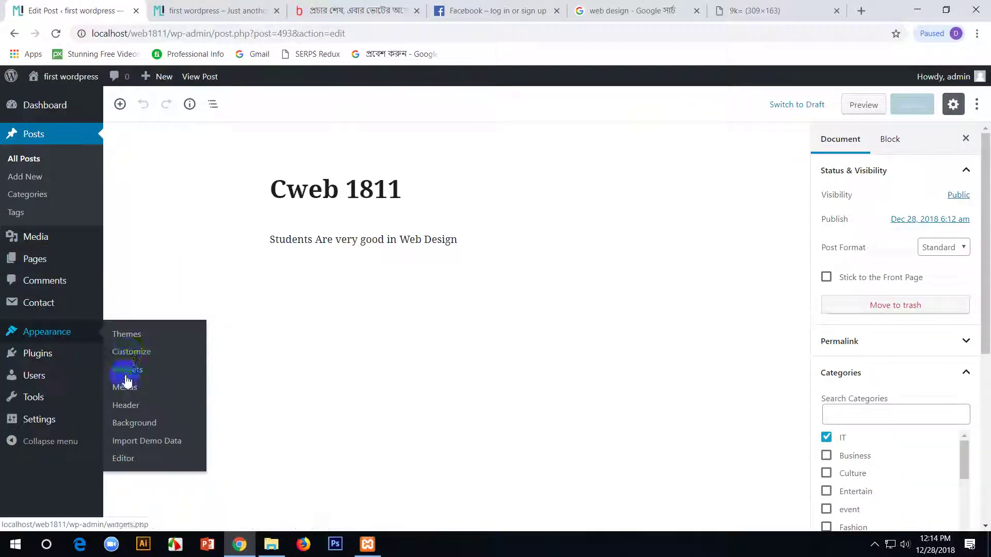
click(126, 376)
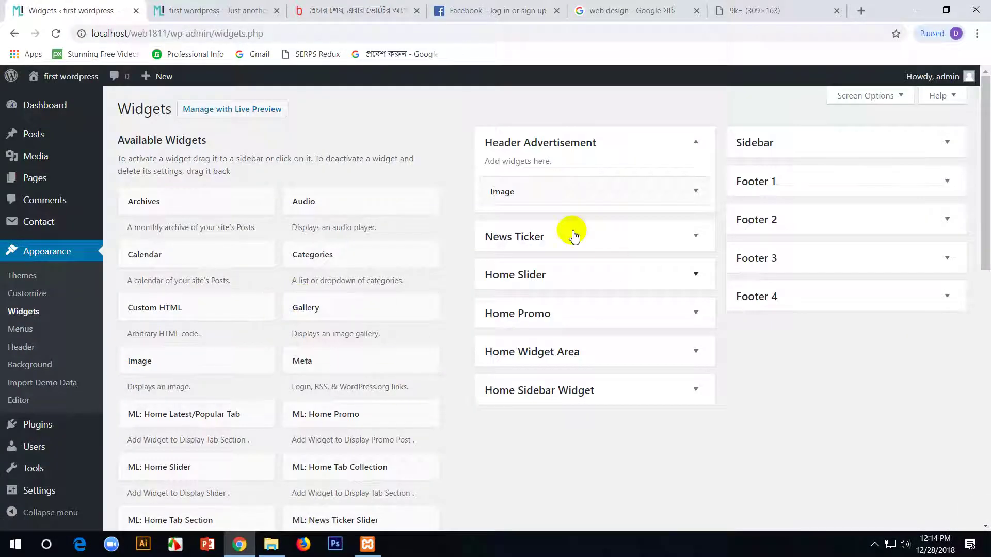
click(585, 243)
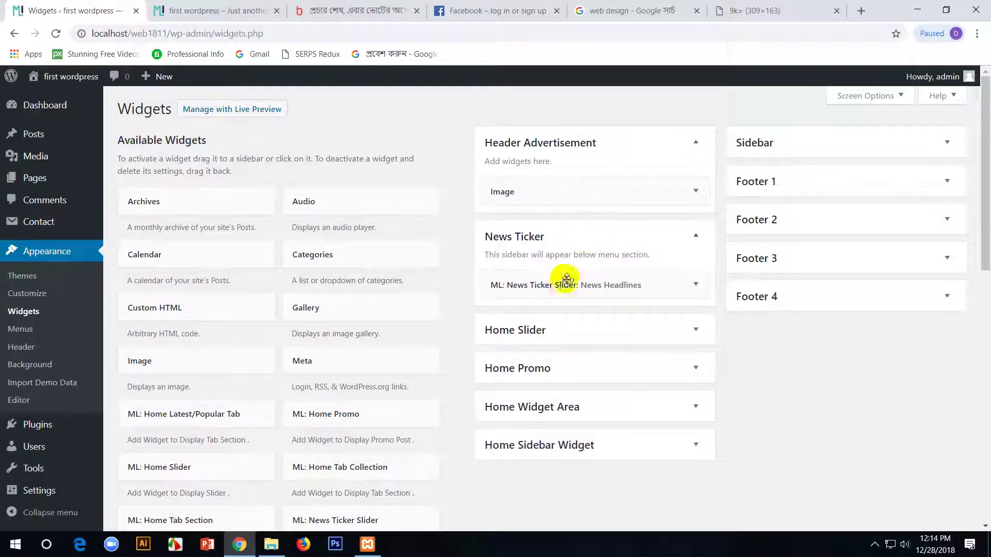
click(694, 286)
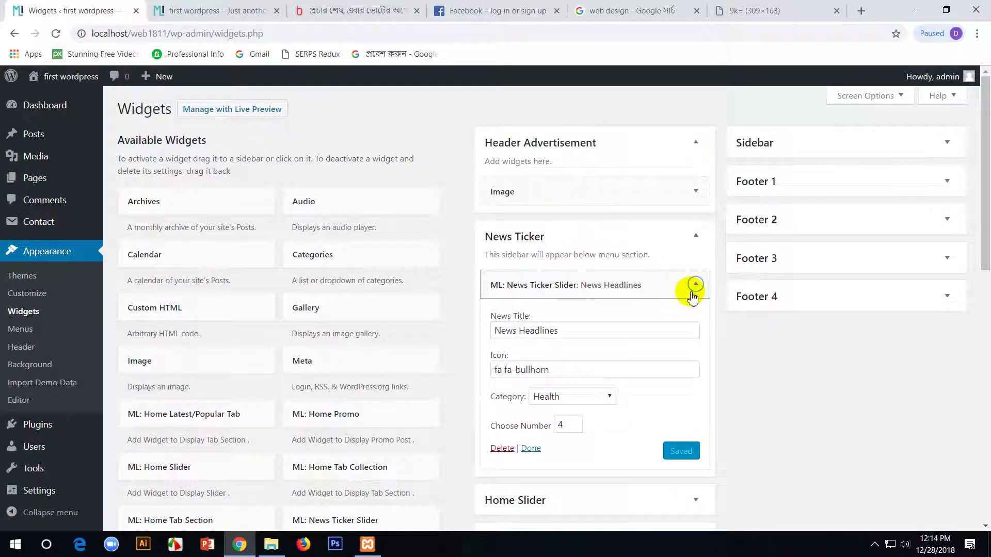
click(605, 403)
click(580, 380)
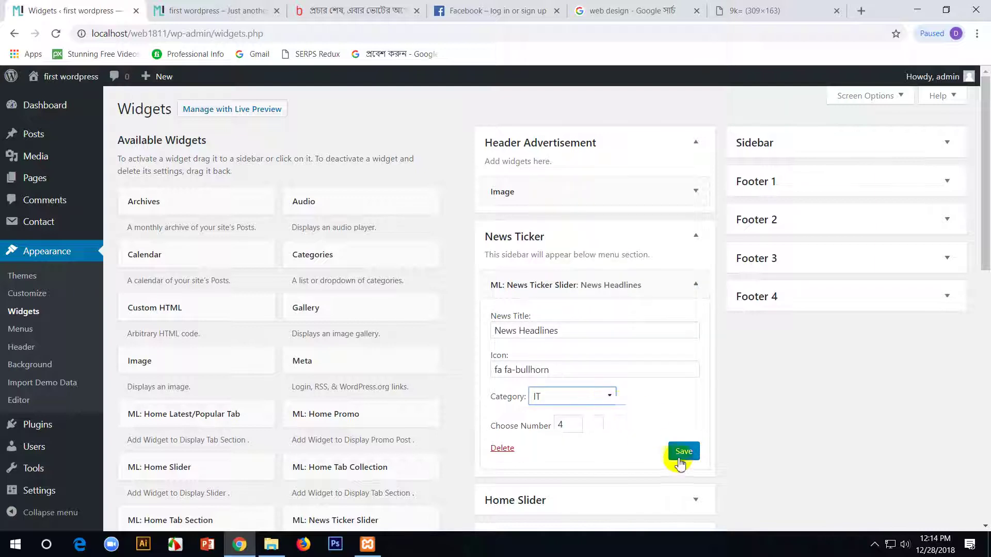
click(575, 428)
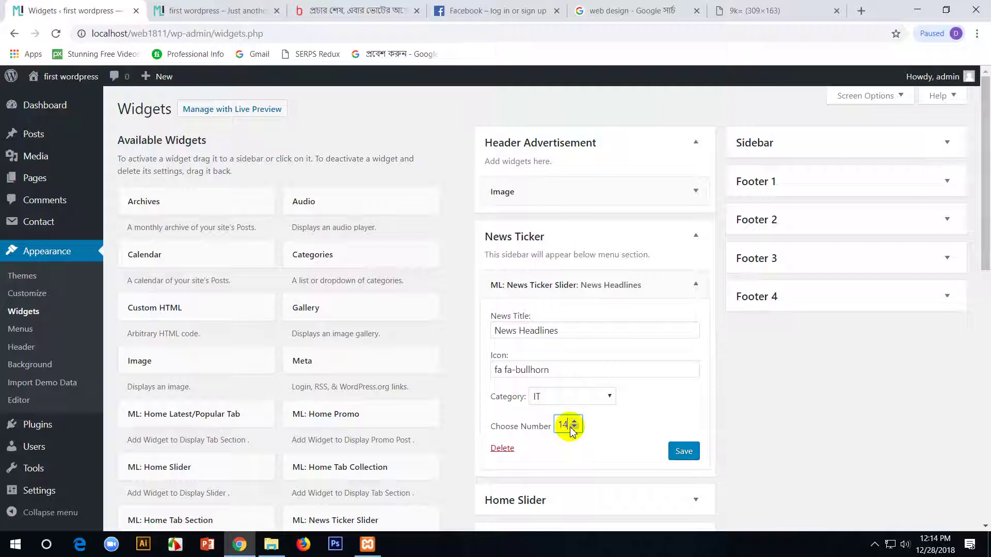
- Close the developer tools, save the News Ticker widget, and preview the front end
key(F12)
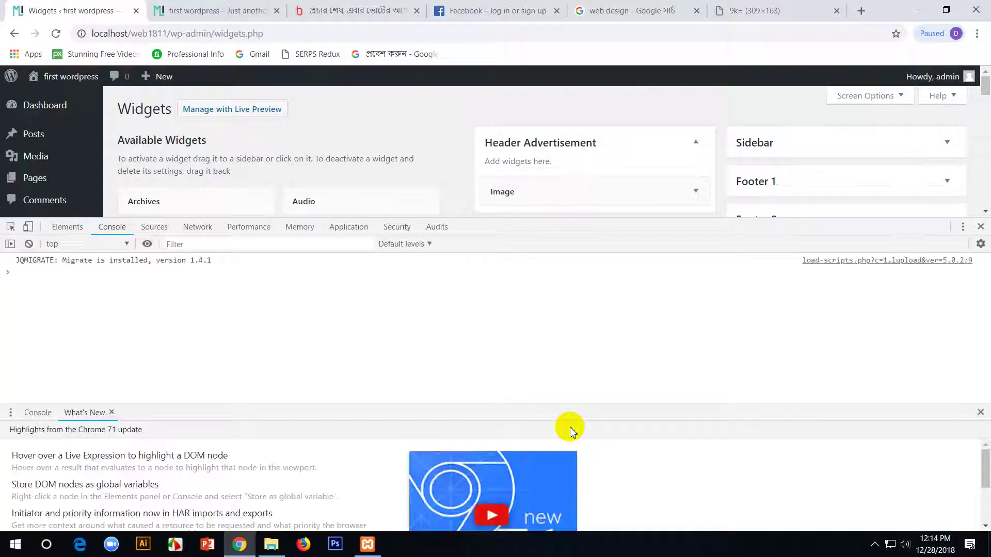
click(980, 413)
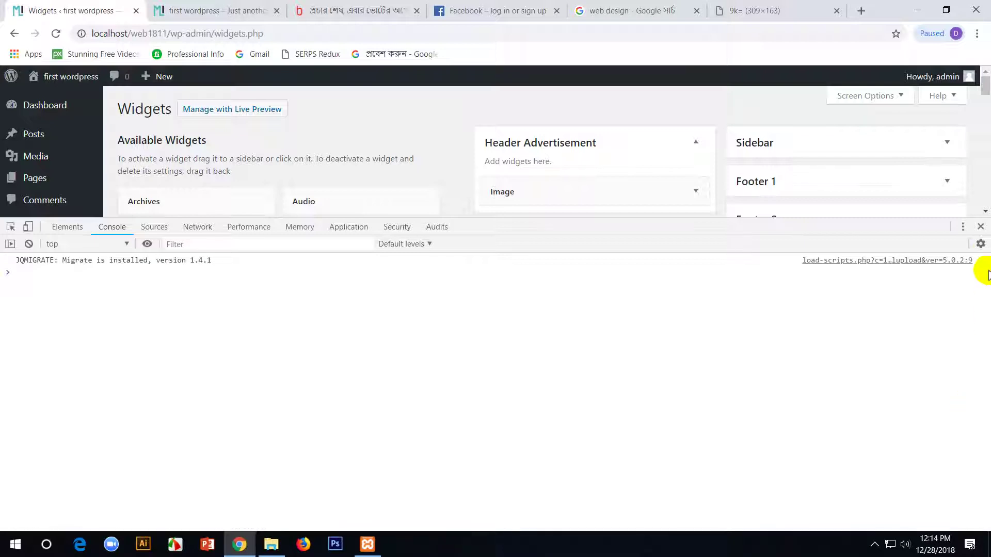
click(981, 227)
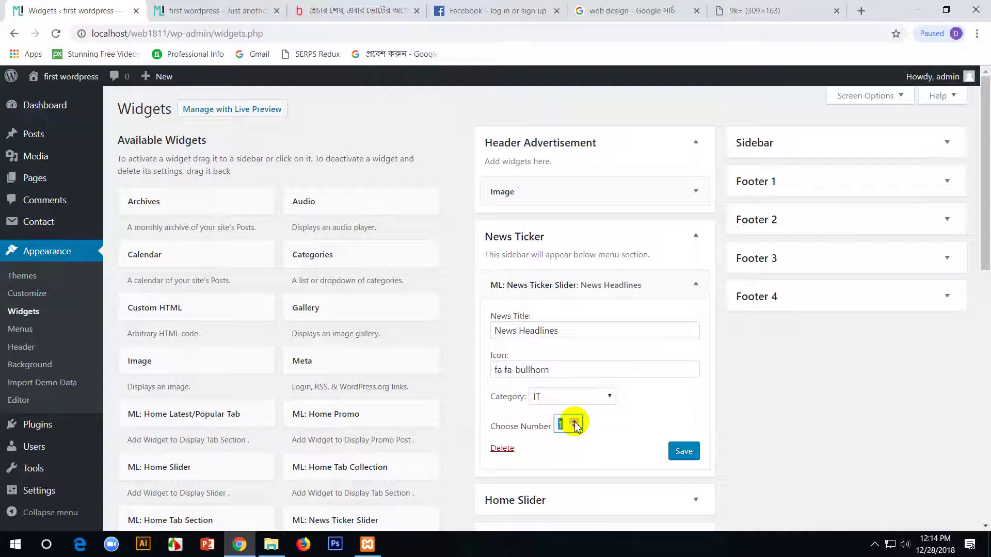
click(680, 453)
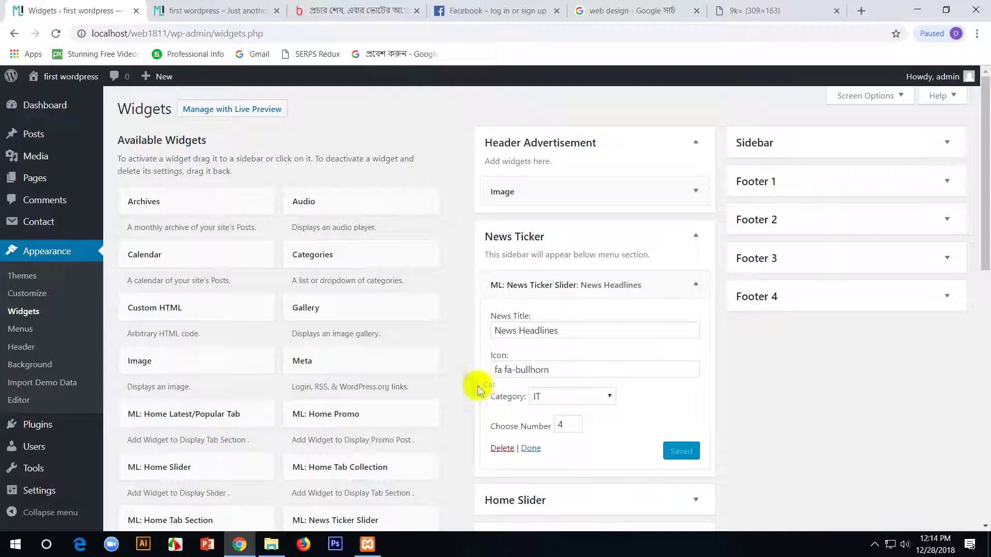
click(199, 11)
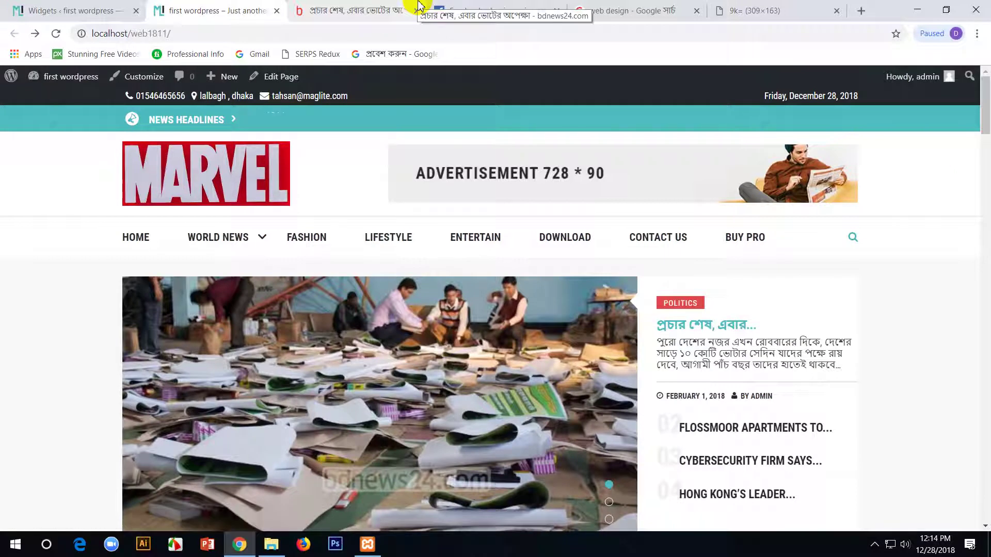
click(67, 10)
click(44, 147)
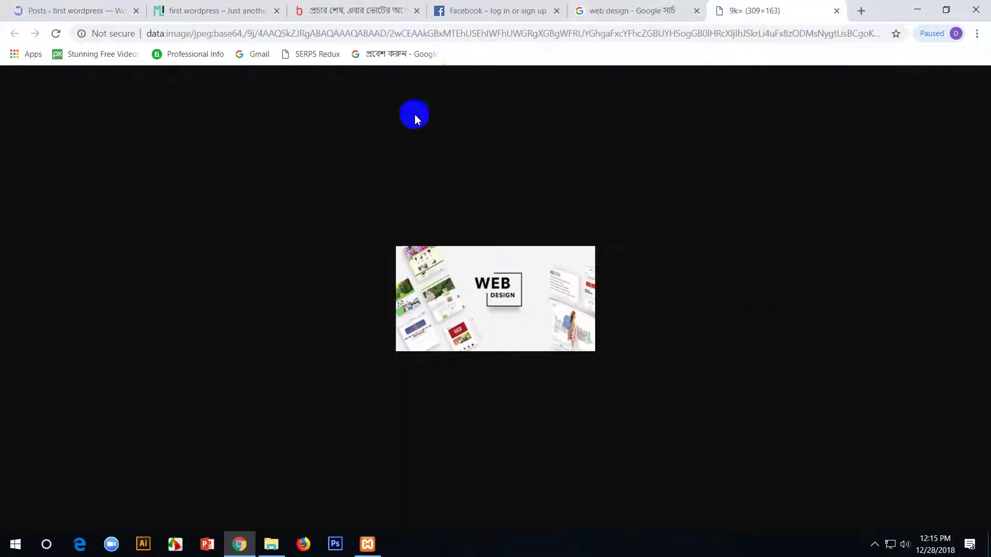
- Open the 5G article from the bdnews24 Tech section and copy its headline
click(764, 10)
click(586, 5)
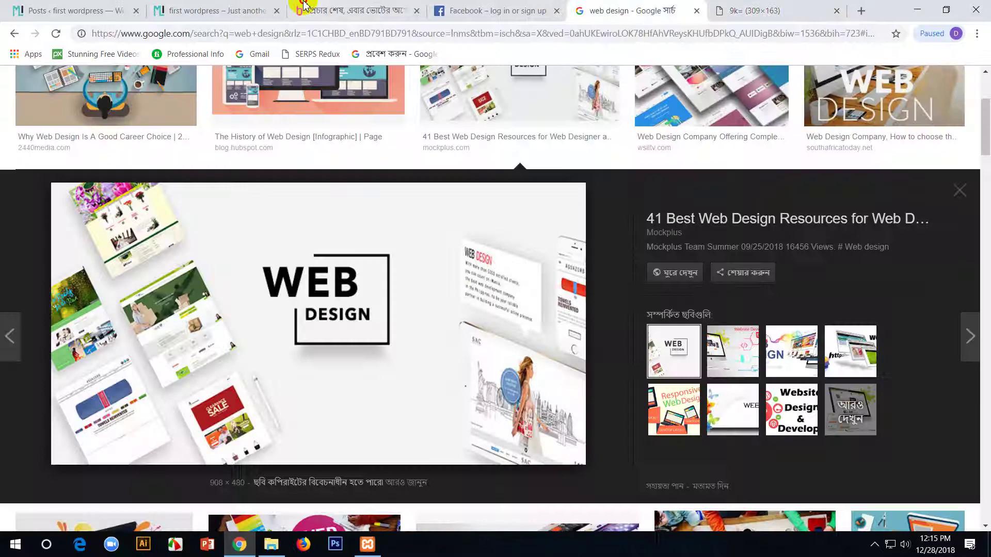
click(351, 10)
scroll(551, 170, up, 8)
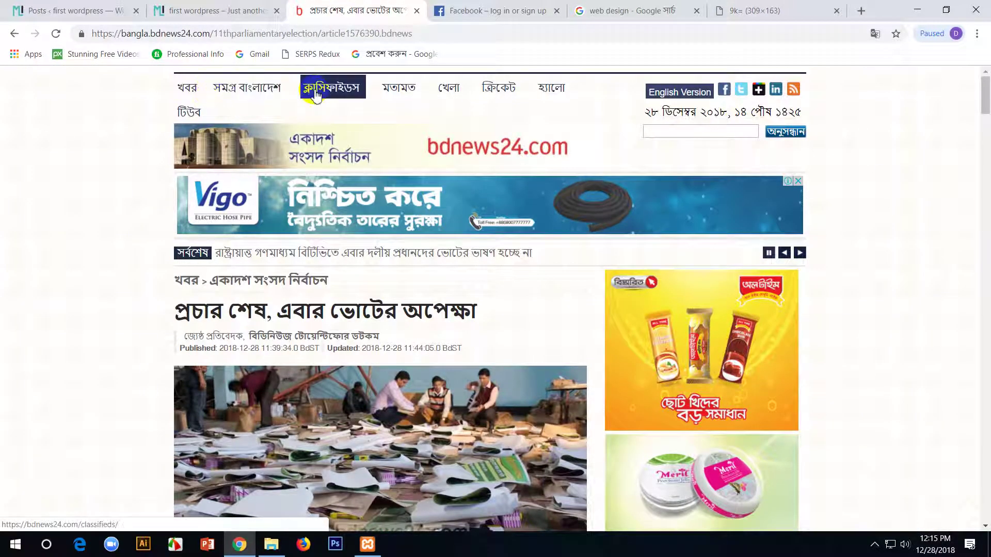
click(187, 87)
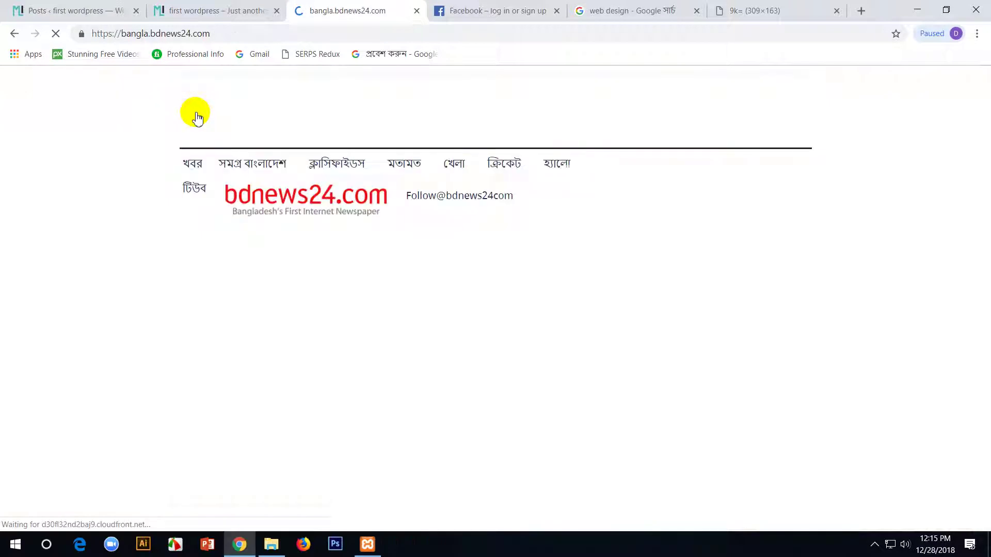
mouse_move(199, 163)
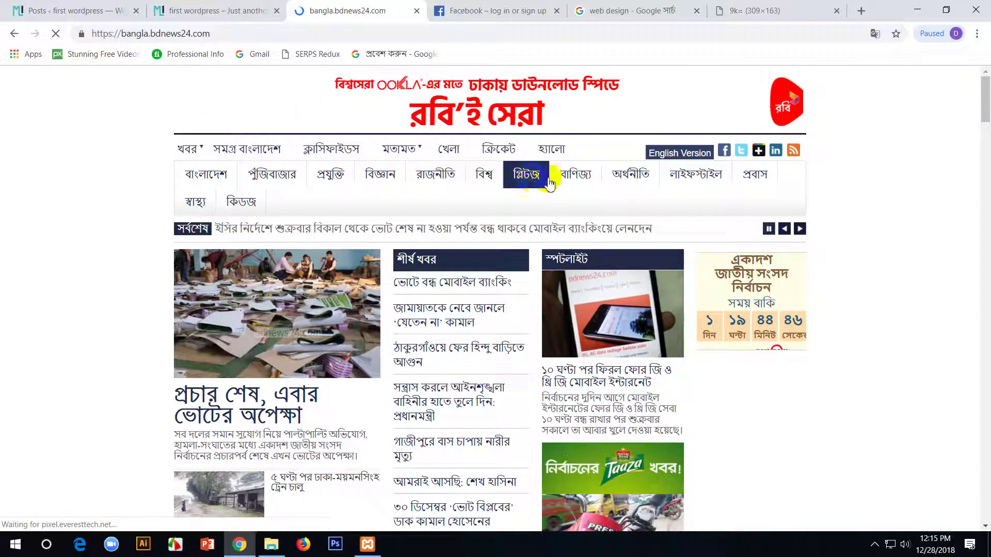
click(330, 174)
scroll(347, 364, down, 3)
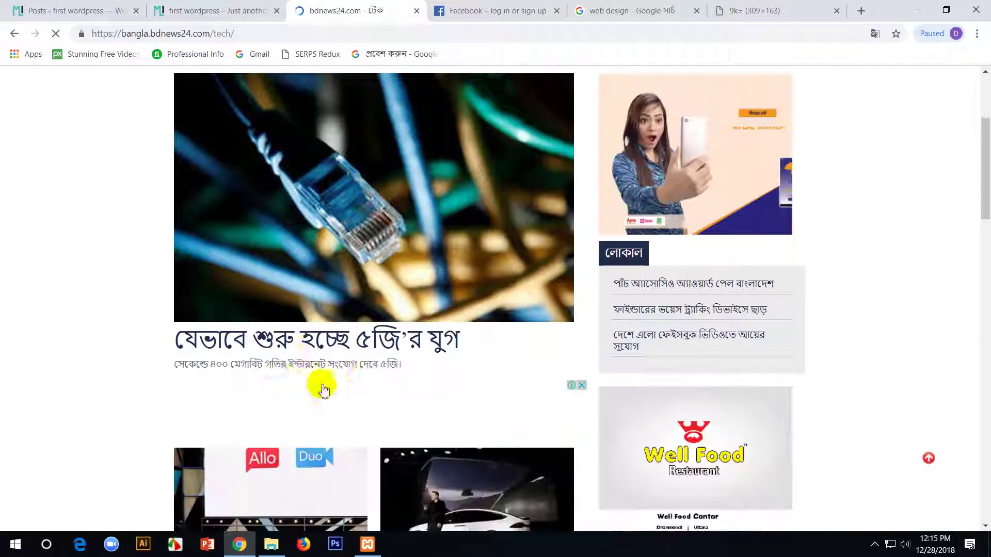
click(284, 344)
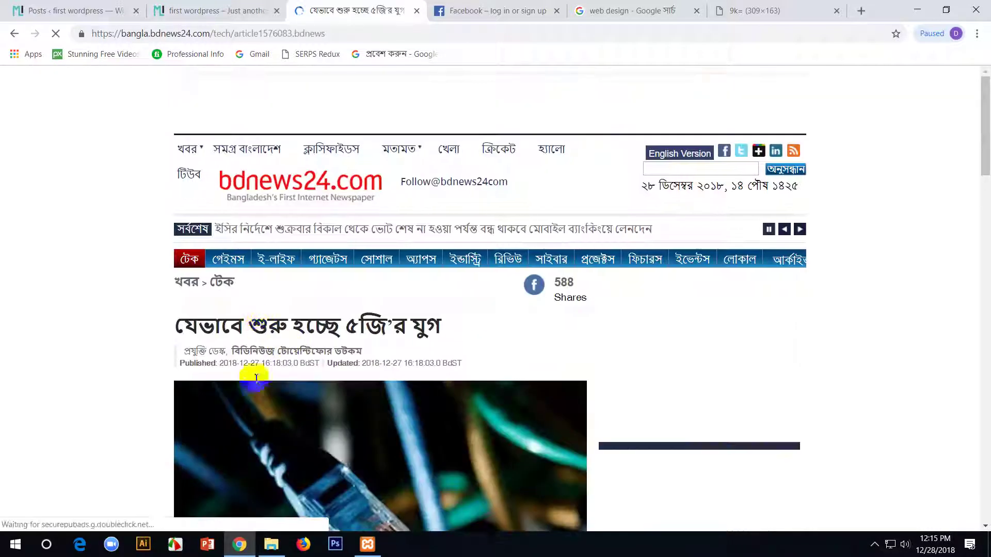
scroll(206, 310, down, 2)
drag(177, 195, 454, 200)
- Start a new WordPress post and paste the bdnews24 headline as its title
click(126, 10)
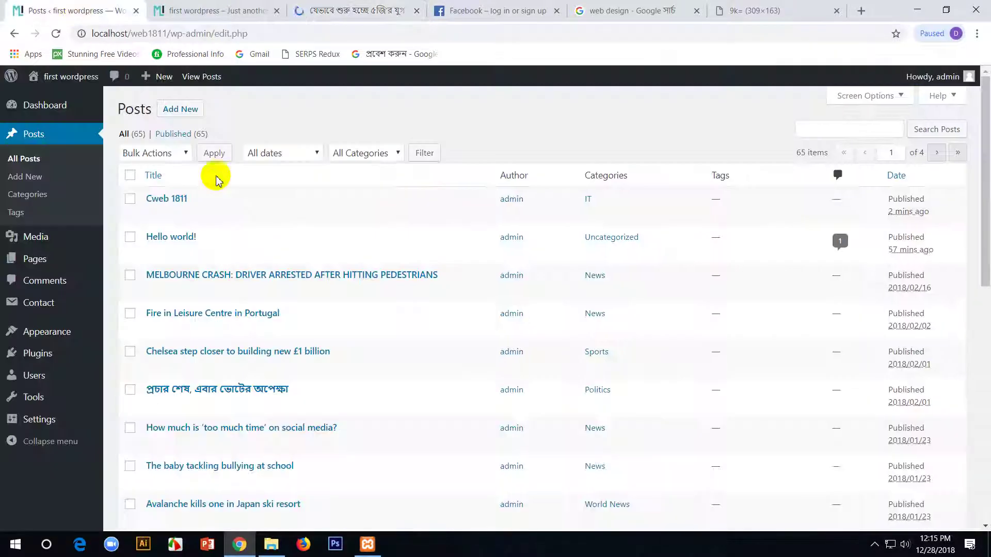
click(187, 112)
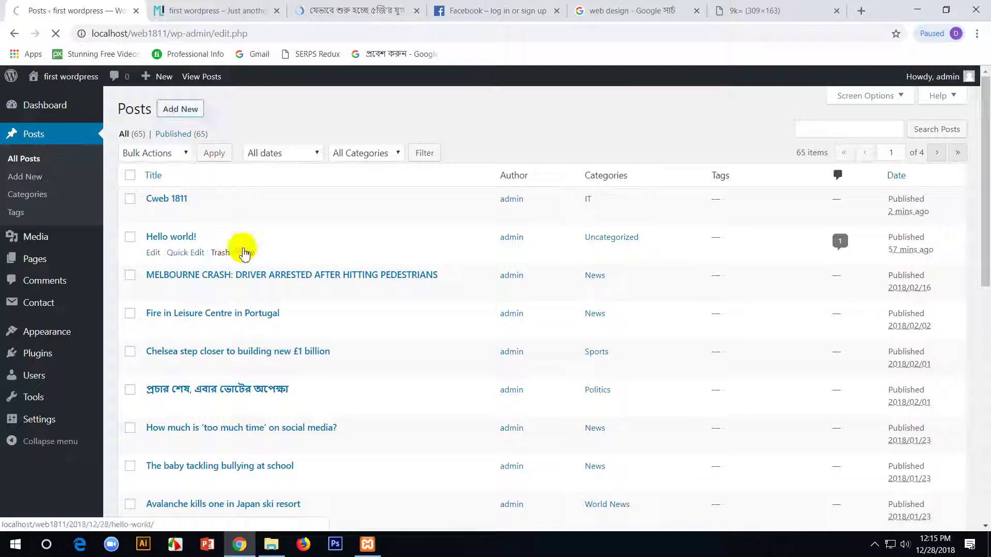
click(358, 217)
text(যেভাবে শুরু হচ্ছে ৫জির যুগ)
- Copy the 5G article's first three paragraphs from bdnews24
click(253, 9)
click(356, 10)
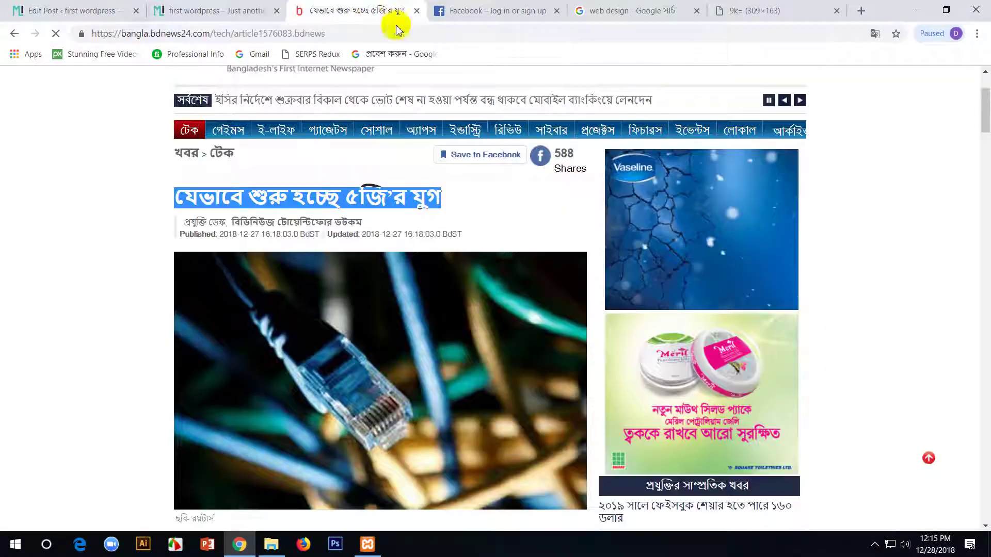
scroll(319, 424, down, 7)
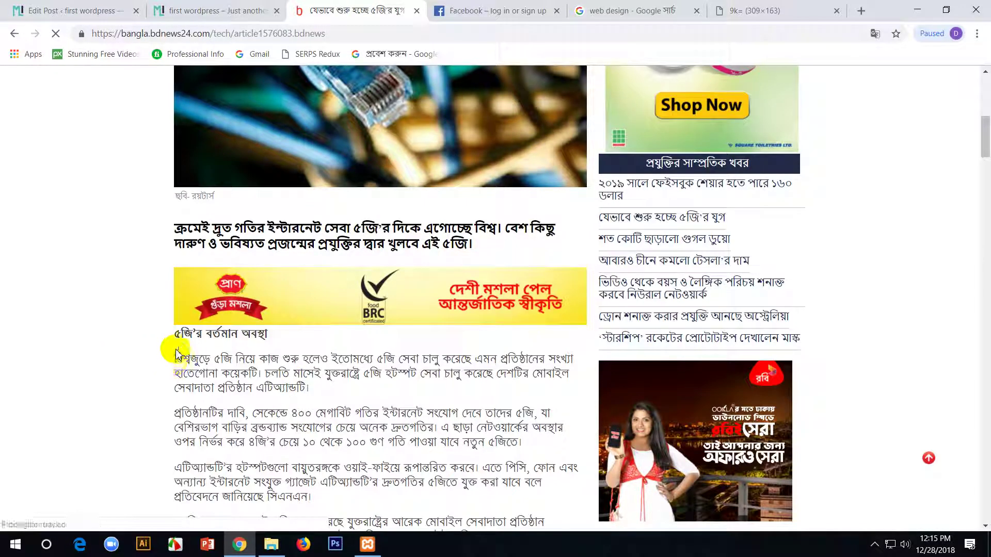
drag(174, 358, 454, 496)
key(ctrl+c)
click(82, 6)
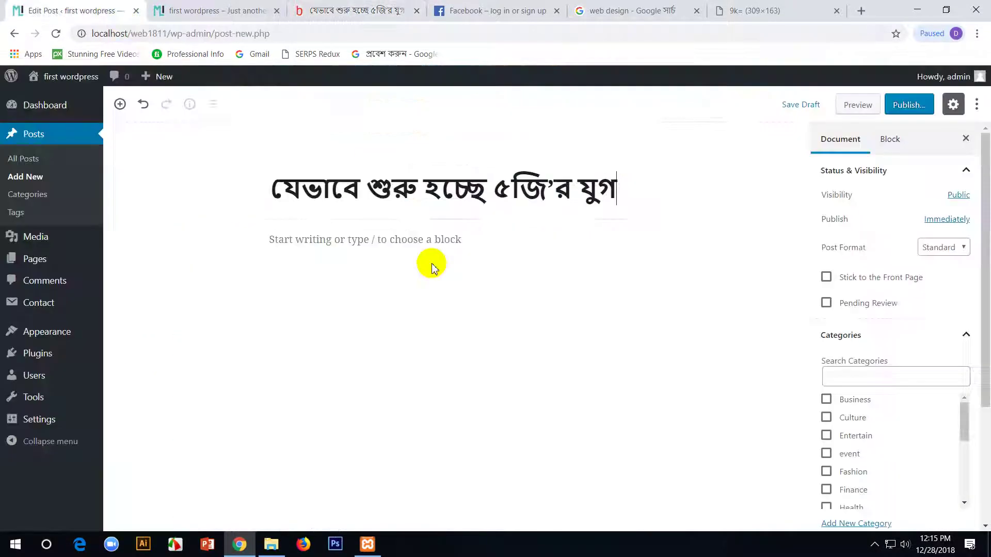
- Paste the three Bengali paragraphs into the post body and bold the opening line
click(442, 237)
key(ctrl+v)
click(473, 239)
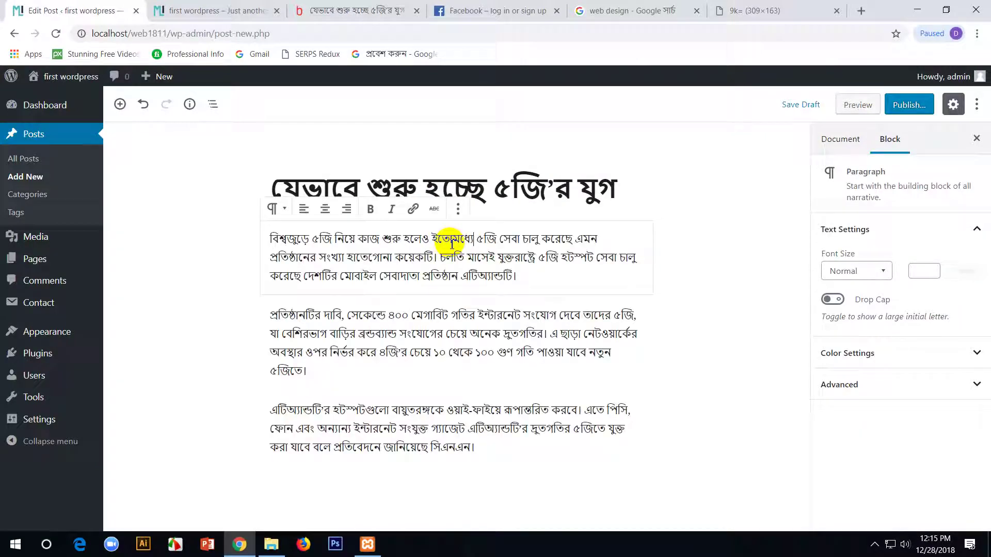
drag(607, 239, 248, 224)
key(ctrl+b)
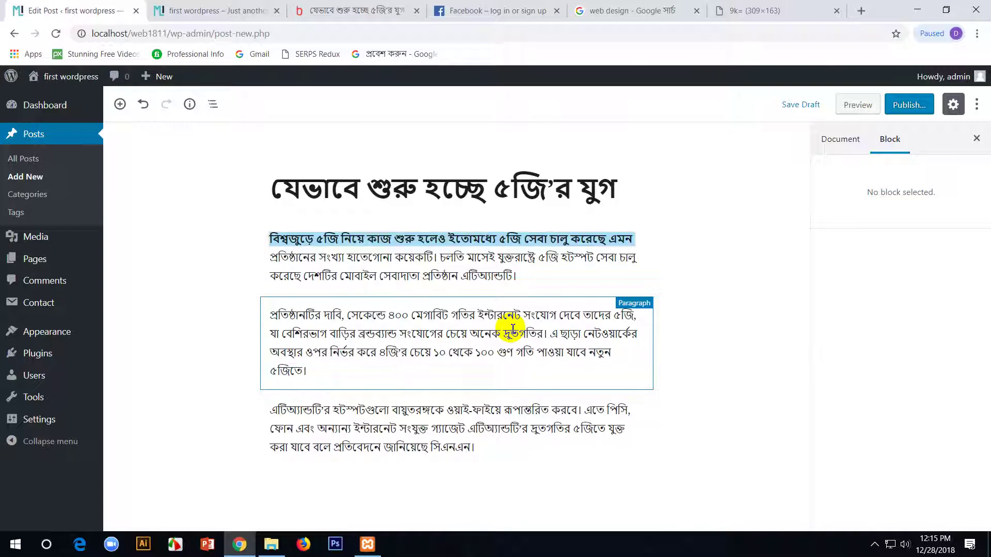
click(485, 235)
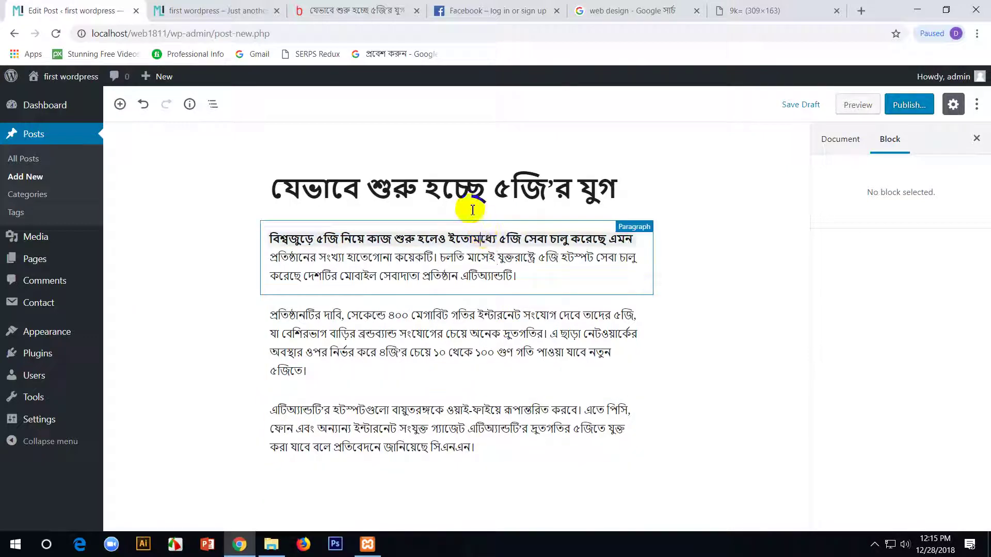
click(454, 259)
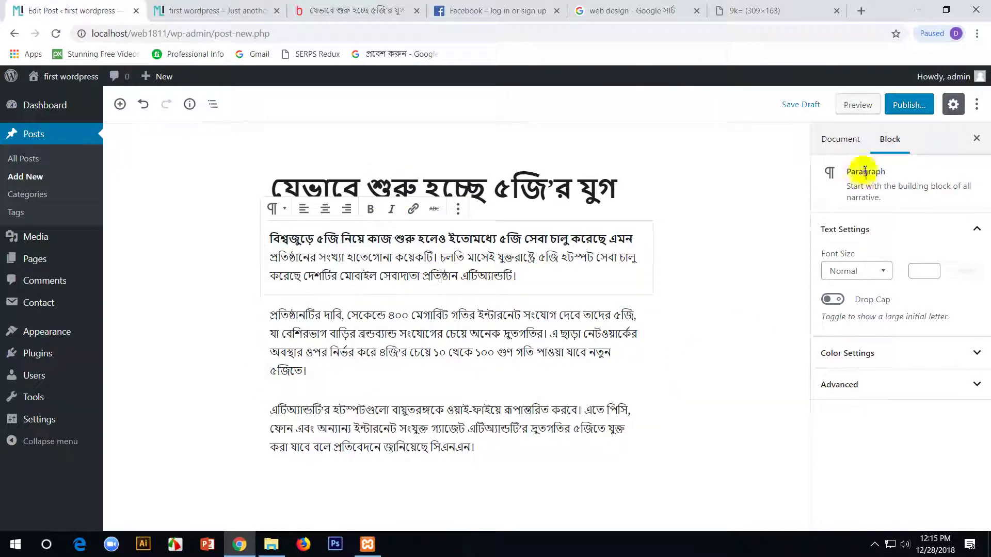
click(839, 139)
- Save the bdnews24 article photo to the Desktop
click(351, 11)
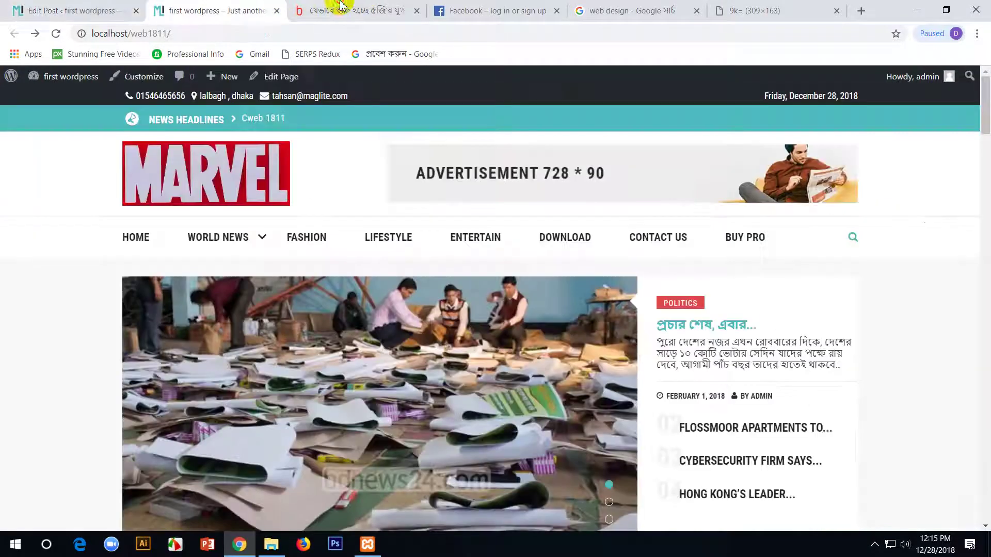
click(355, 151)
click(395, 174)
scroll(375, 118, up, 2)
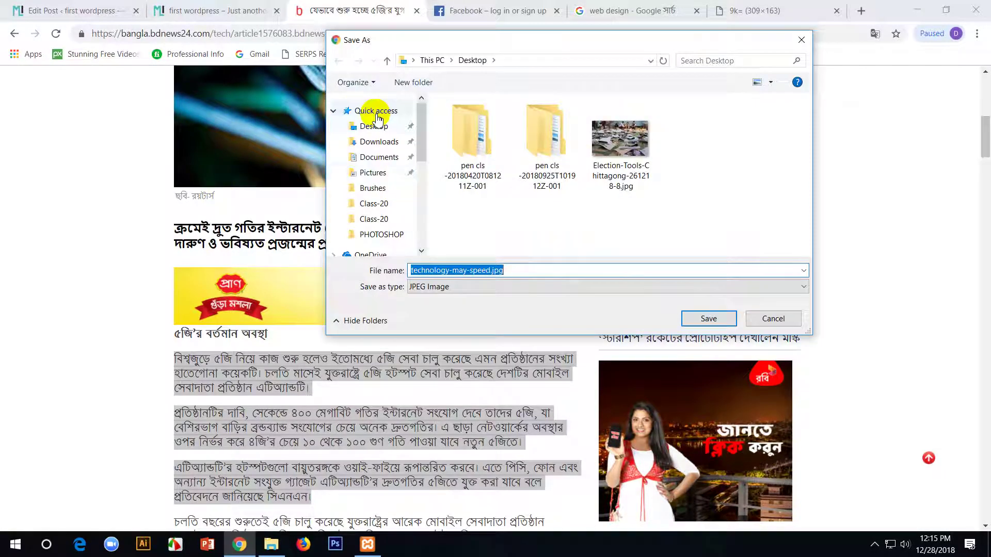
click(710, 319)
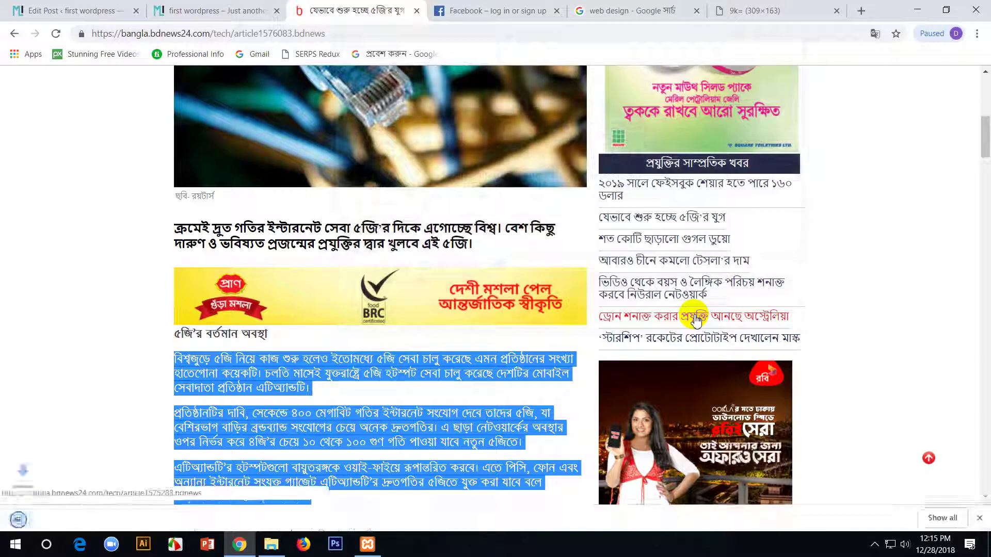
click(122, 10)
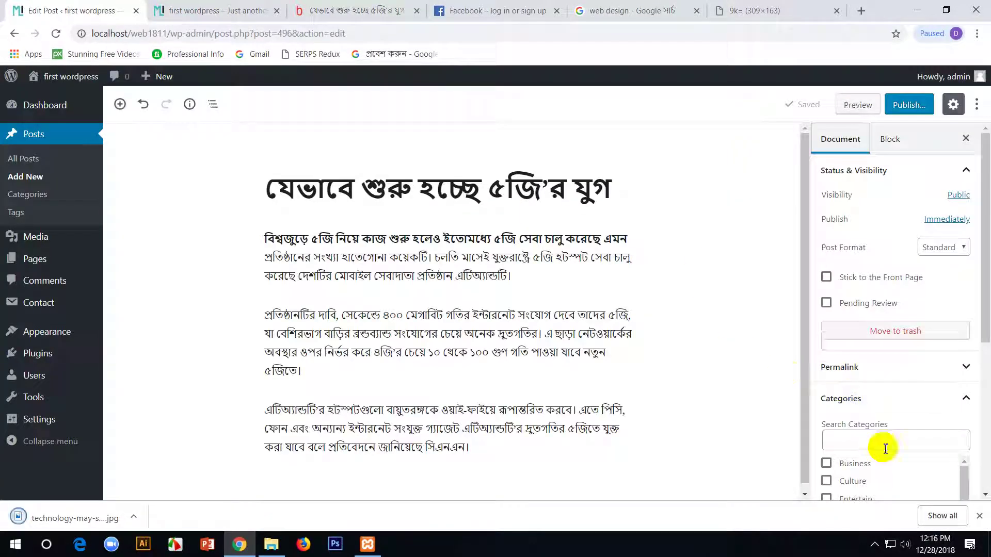
- Upload technology-may-speed.jpg and set it as the post's featured image
scroll(895, 336, down, 4)
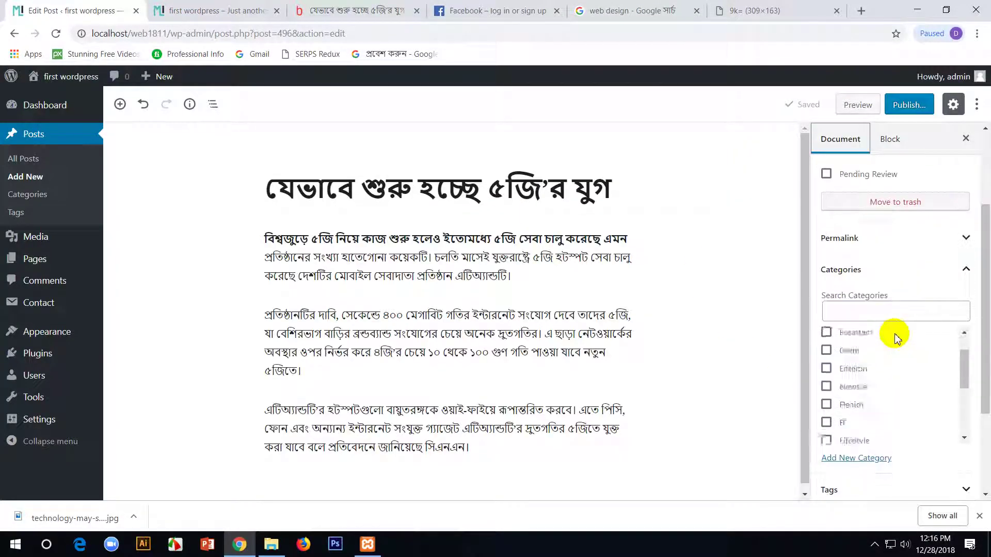
scroll(950, 387, down, 2)
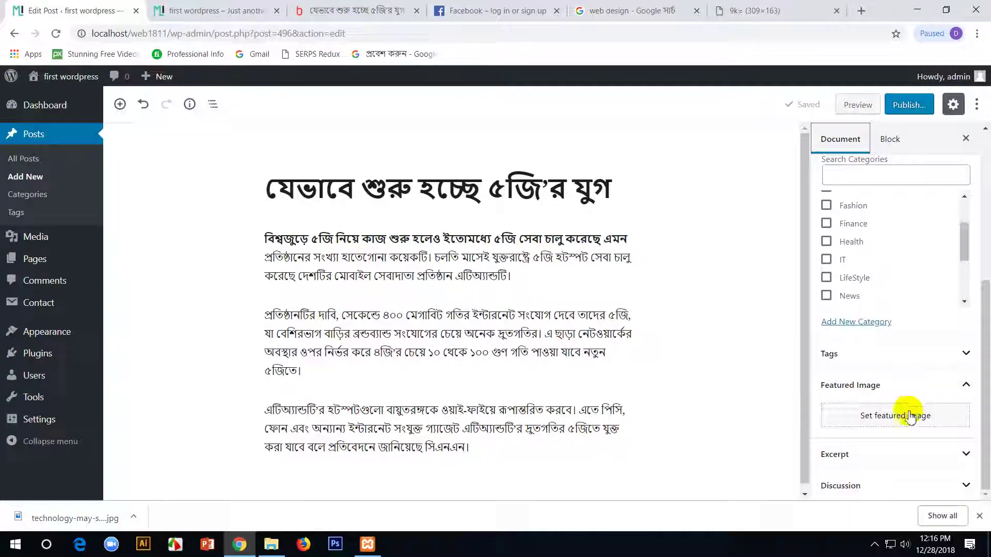
click(907, 414)
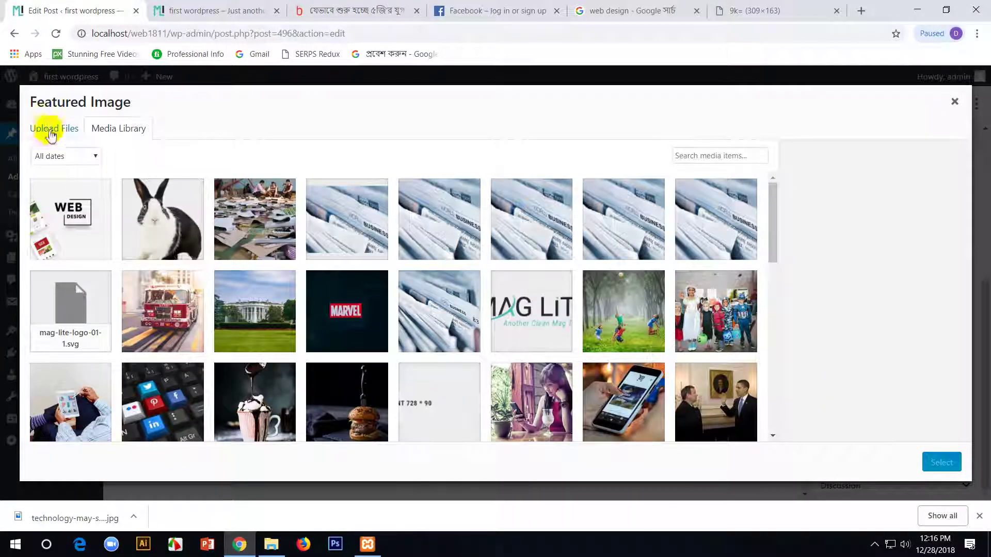
click(46, 129)
click(542, 306)
click(619, 228)
click(704, 316)
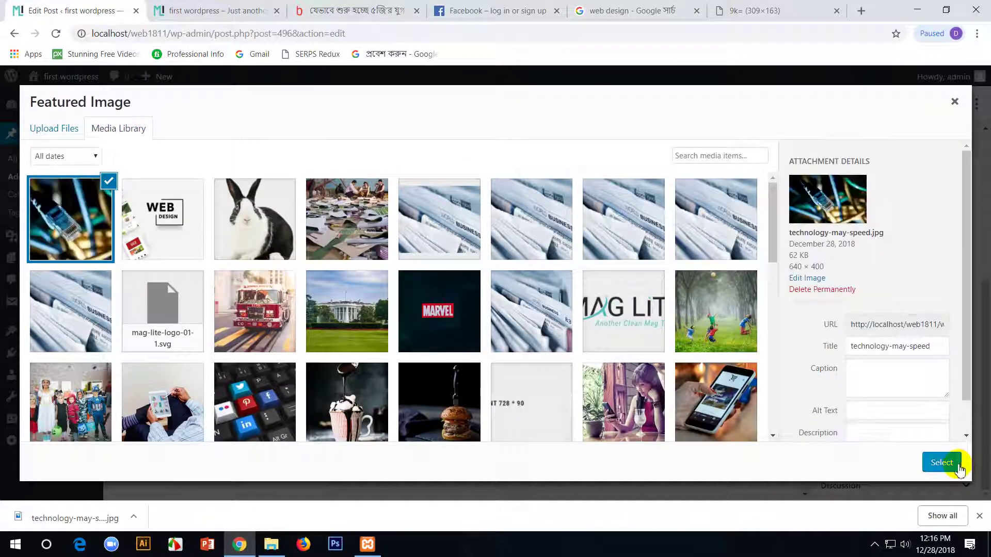
click(945, 462)
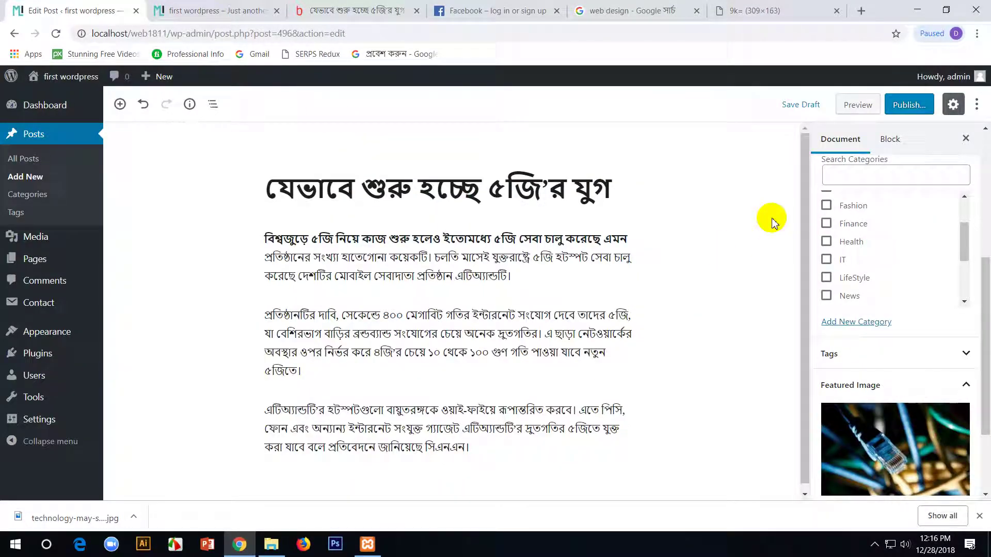
- Publish the 5G post and confirm publishing
click(910, 104)
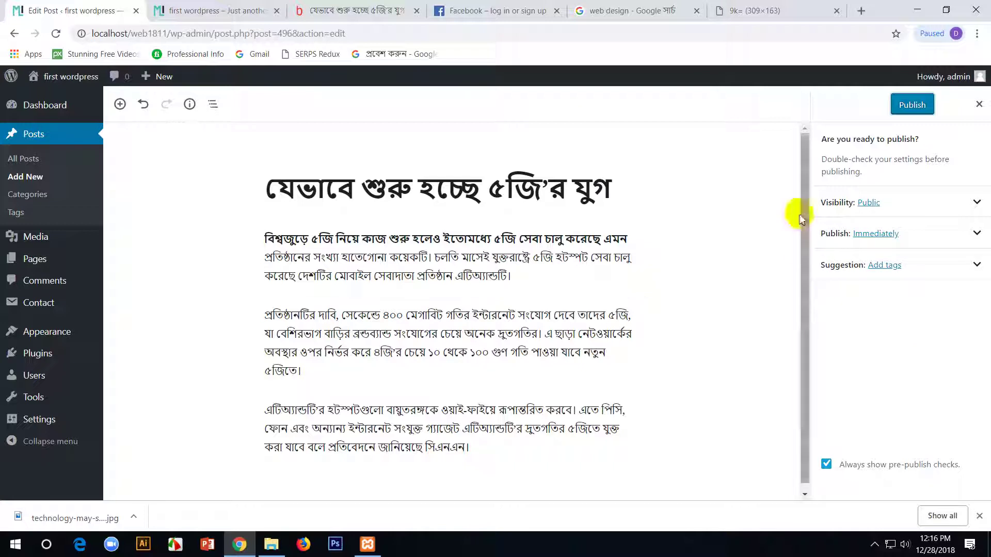
click(910, 106)
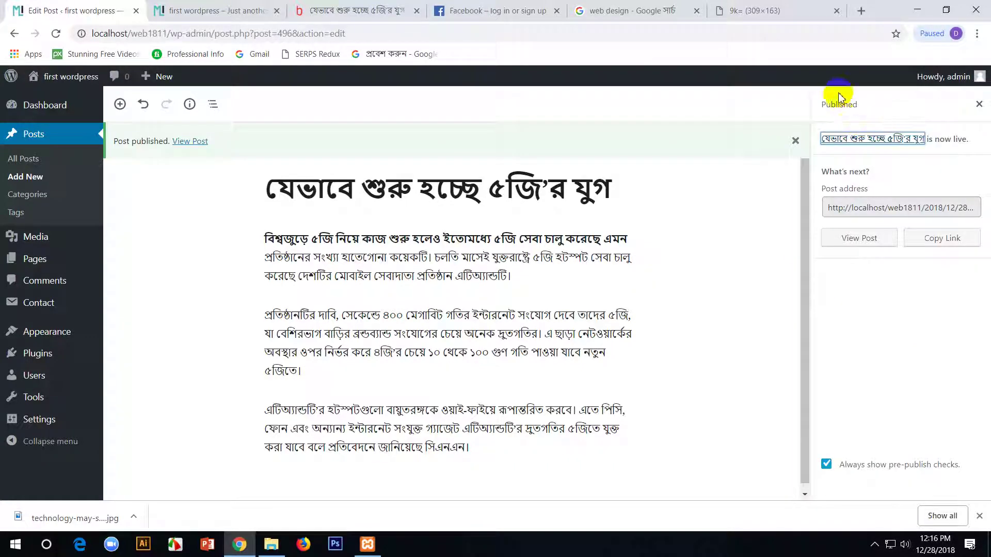
click(35, 155)
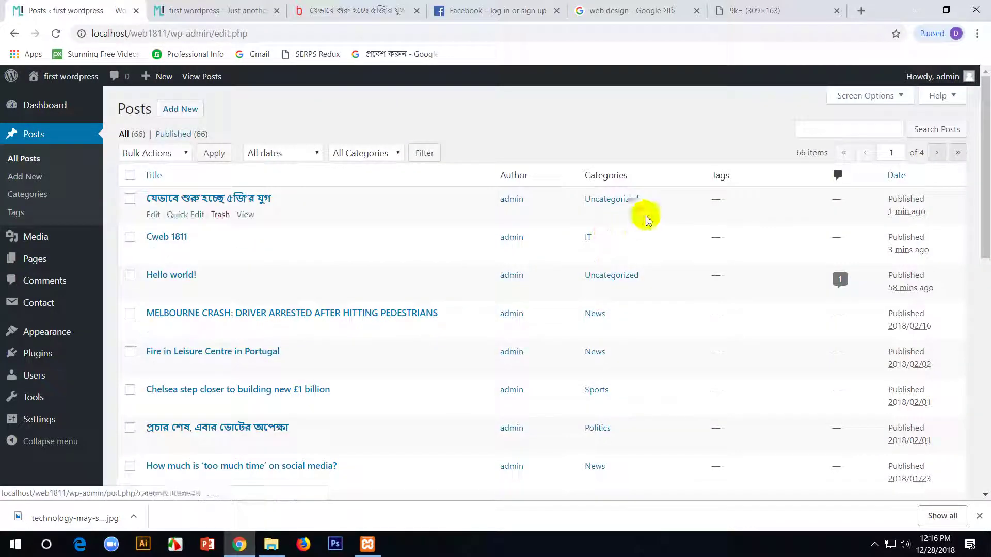
- Tick the IT category on the newest 5G post and update it
click(154, 214)
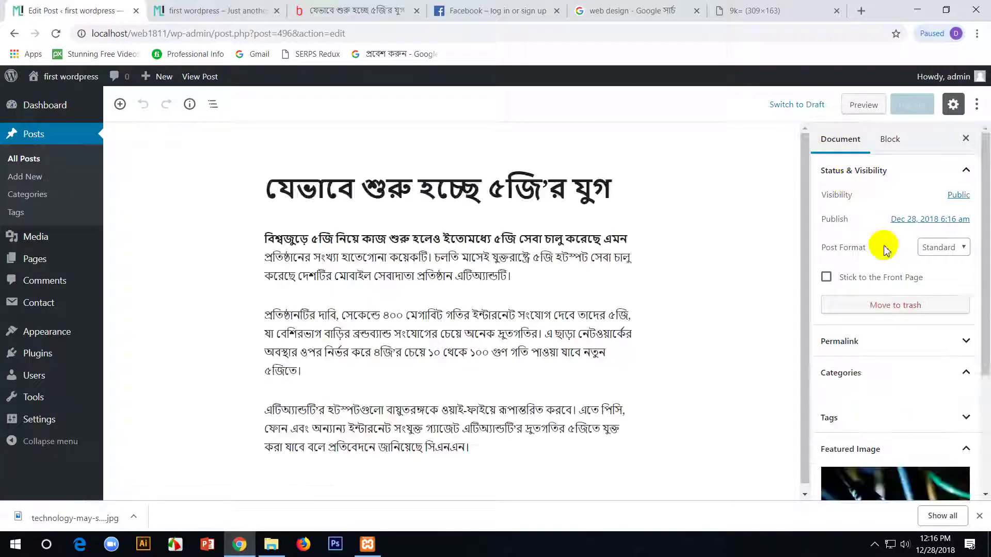
click(910, 372)
click(913, 375)
scroll(921, 325, down, 3)
click(929, 246)
scroll(936, 356, down, 3)
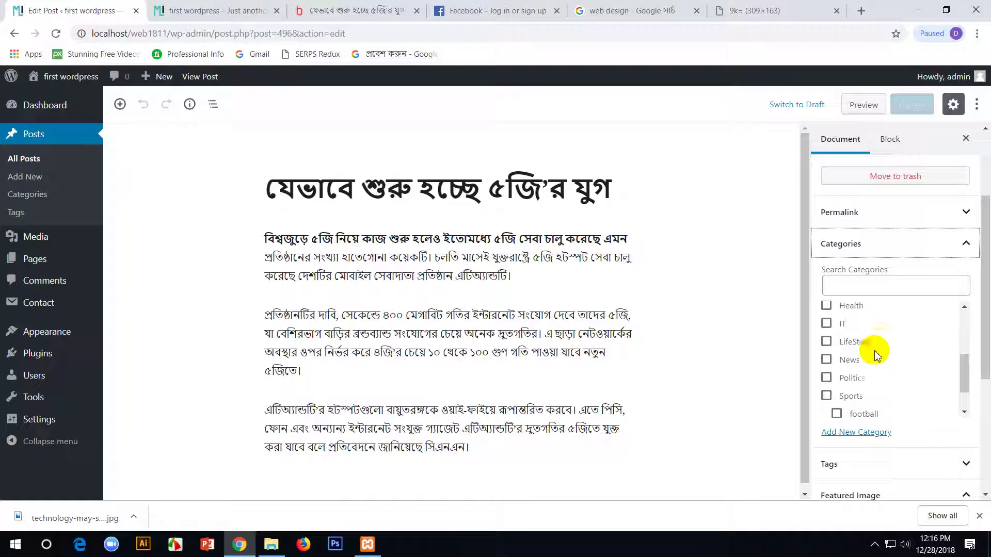
click(827, 323)
scroll(837, 331, up, 3)
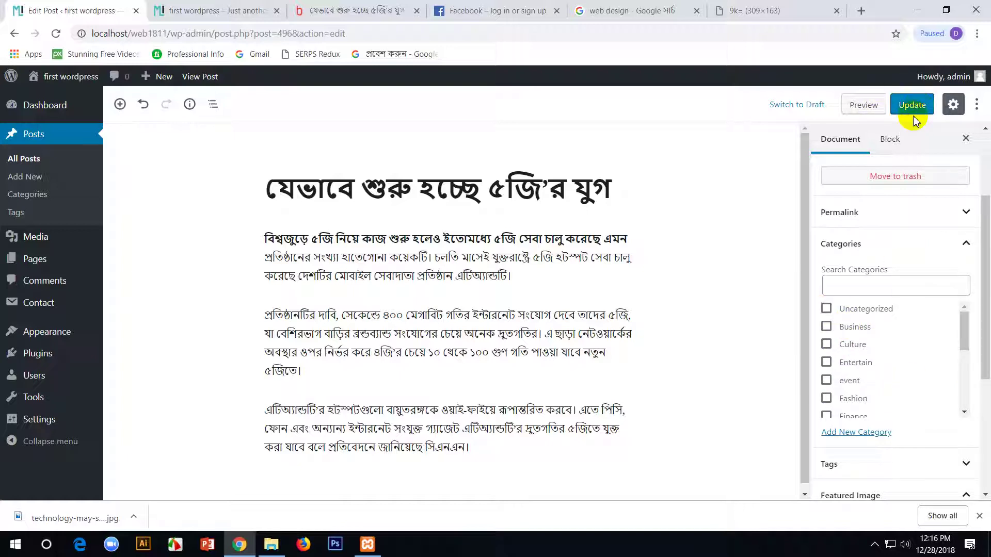
click(912, 110)
- Check the site's front page, then go to Appearance > Widgets
click(234, 16)
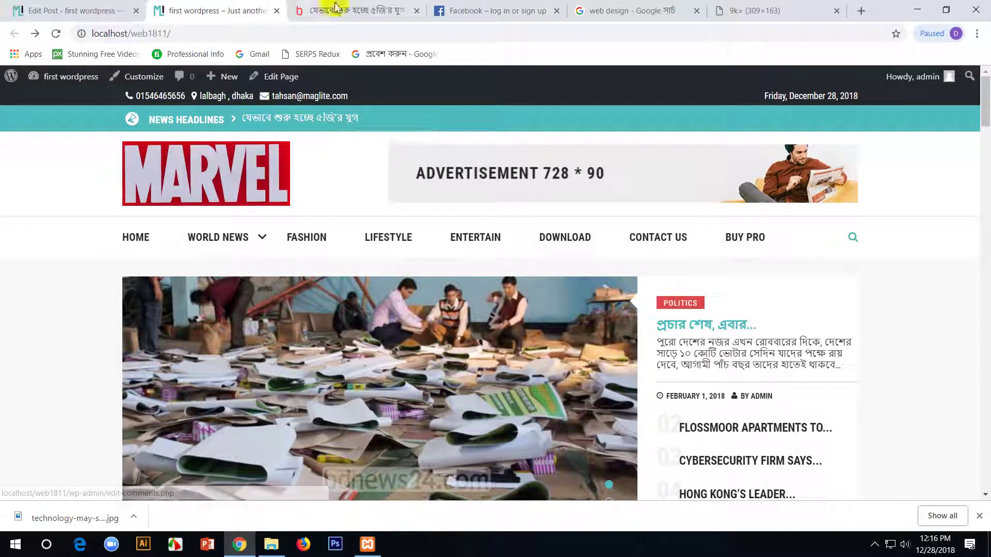
click(18, 8)
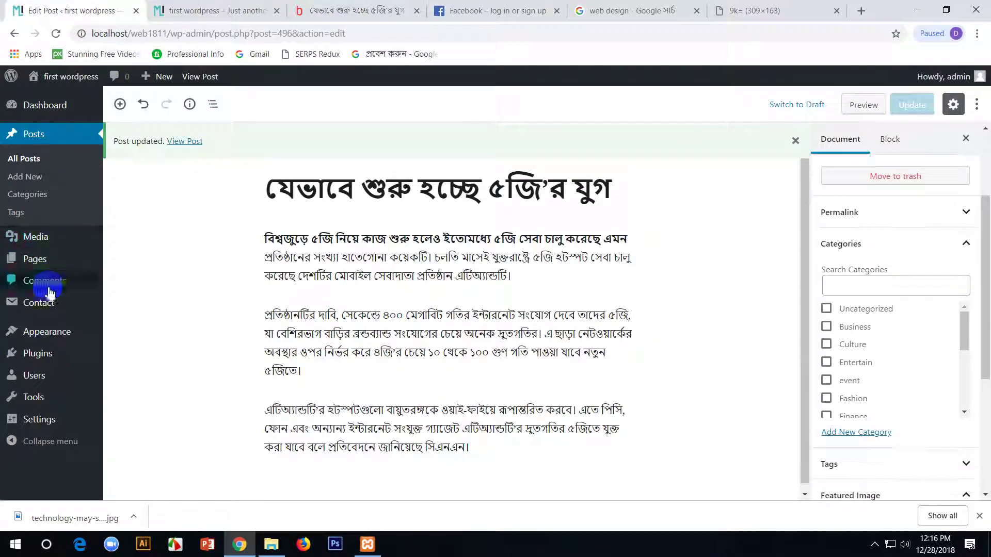
mouse_move(49, 332)
click(129, 346)
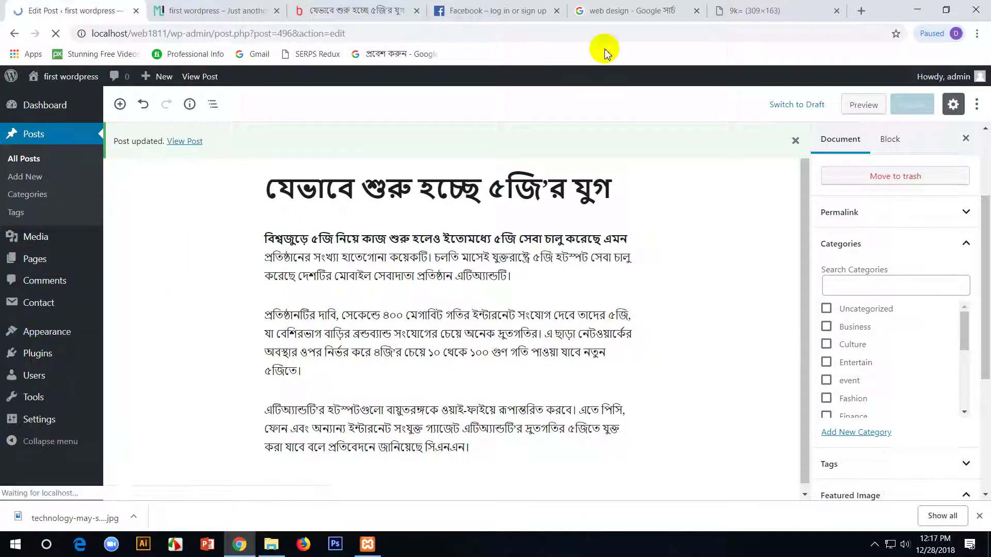
- Review the News Ticker Slider widget: title News Headlines, icon fa fa-bullhorn, category kept on IT
click(626, 253)
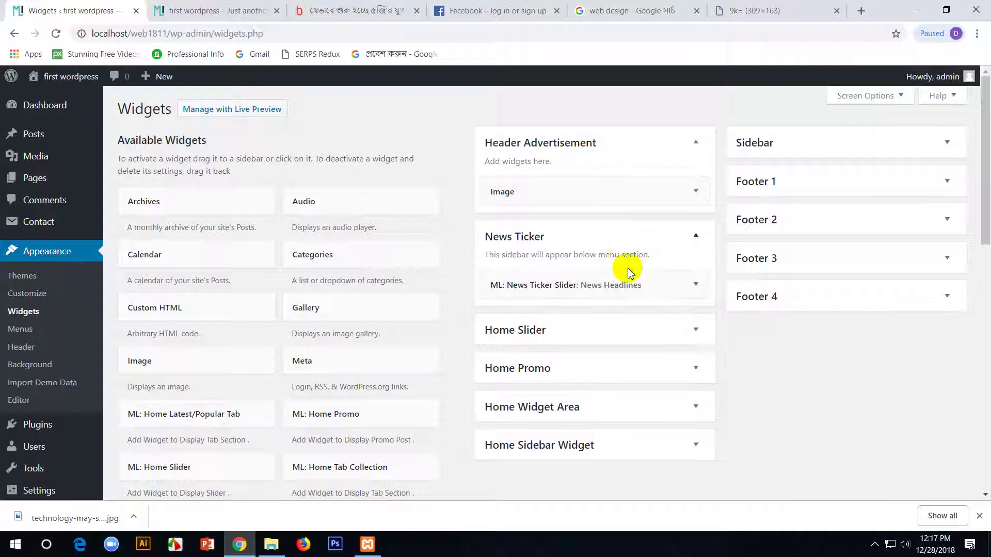
click(671, 286)
scroll(660, 228, down, 3)
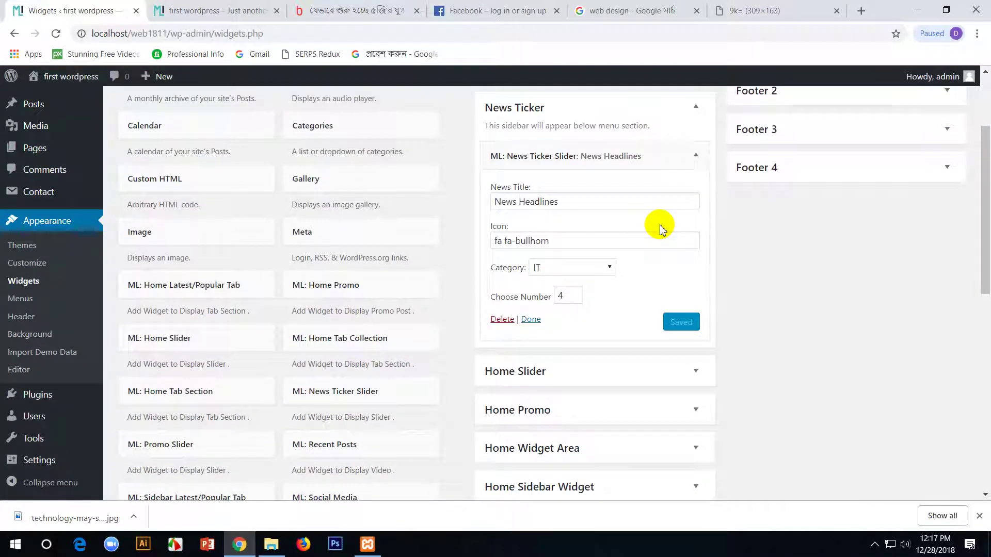
drag(562, 202, 479, 199)
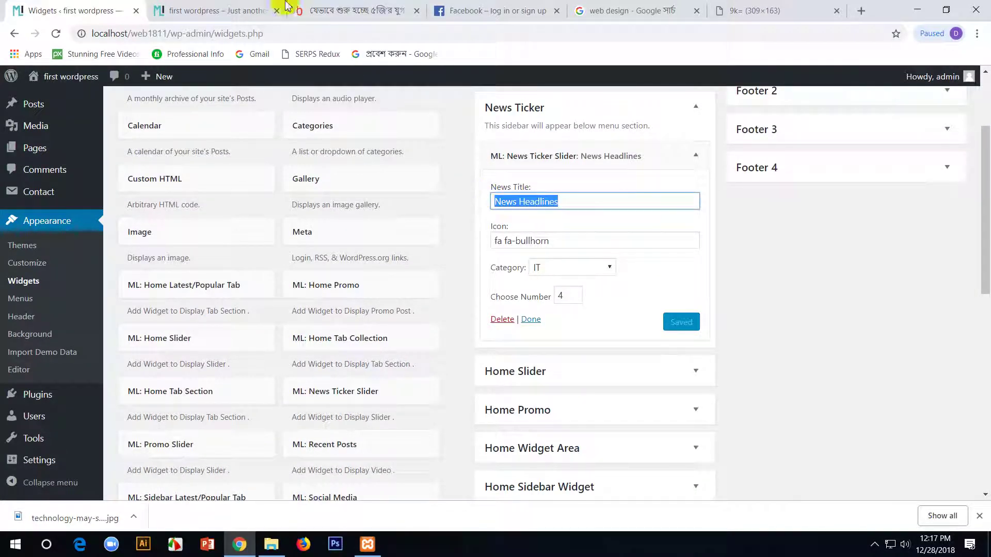
click(285, 7)
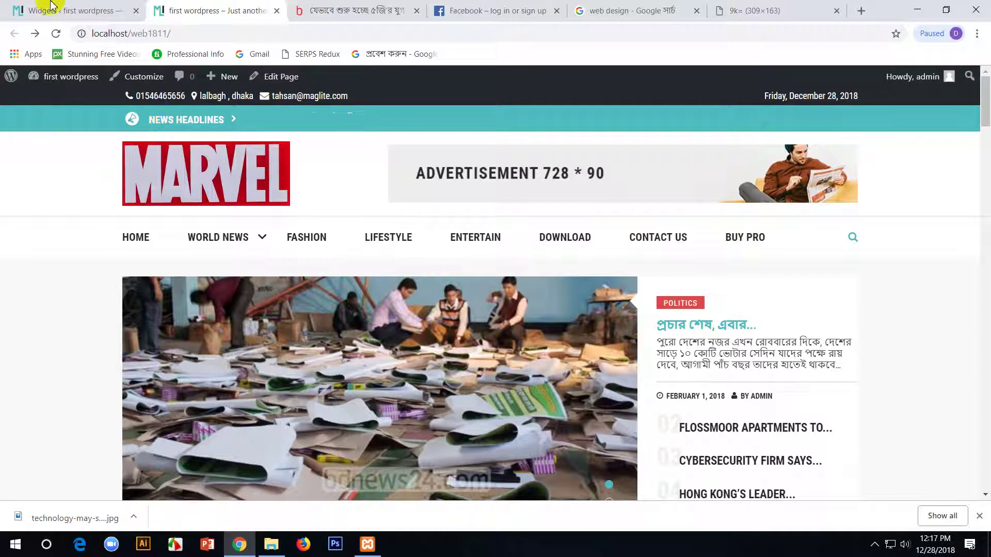
click(52, 11)
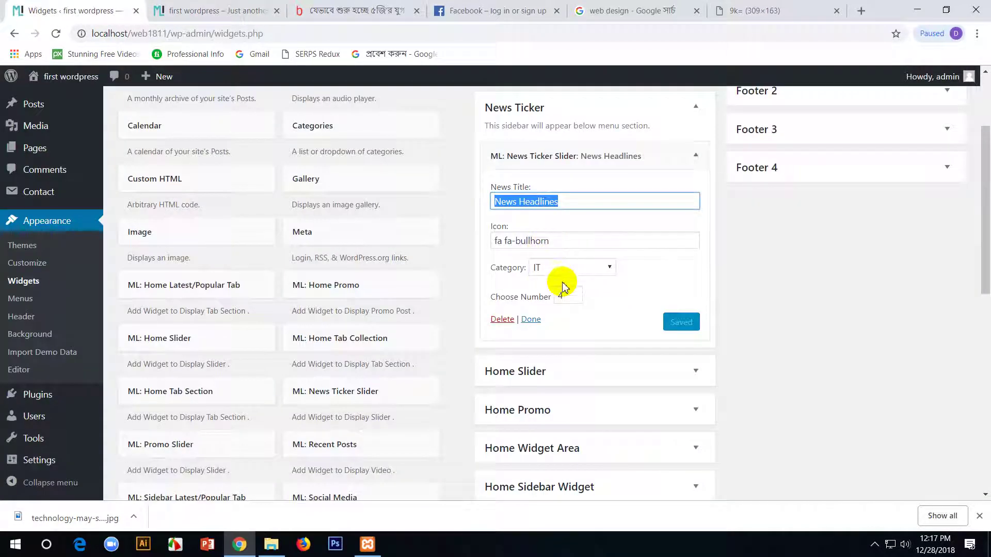
click(556, 241)
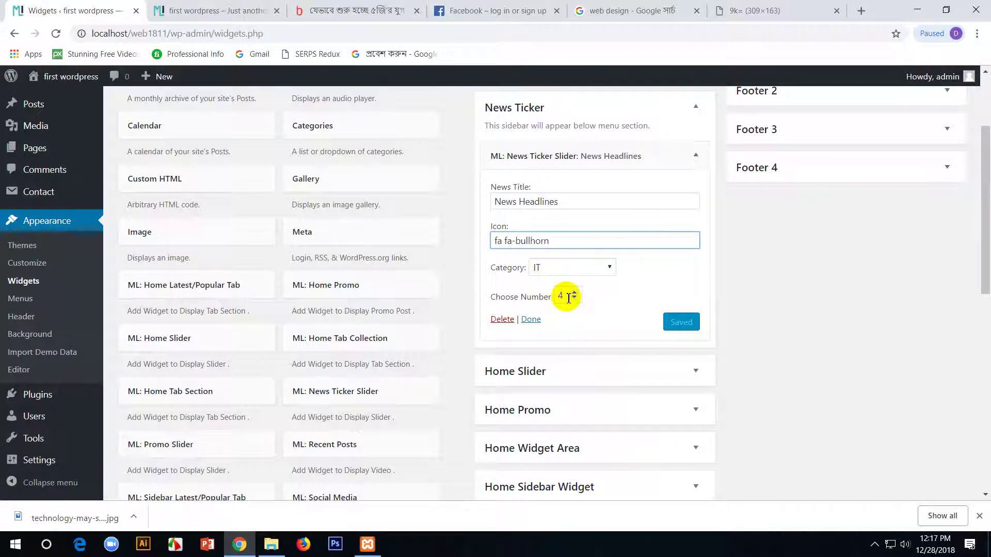
click(605, 274)
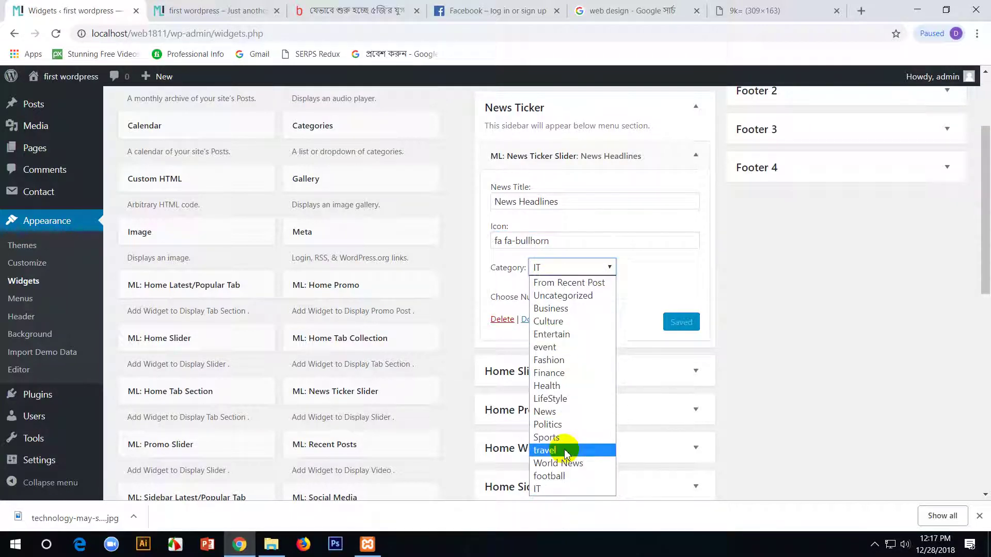
click(645, 270)
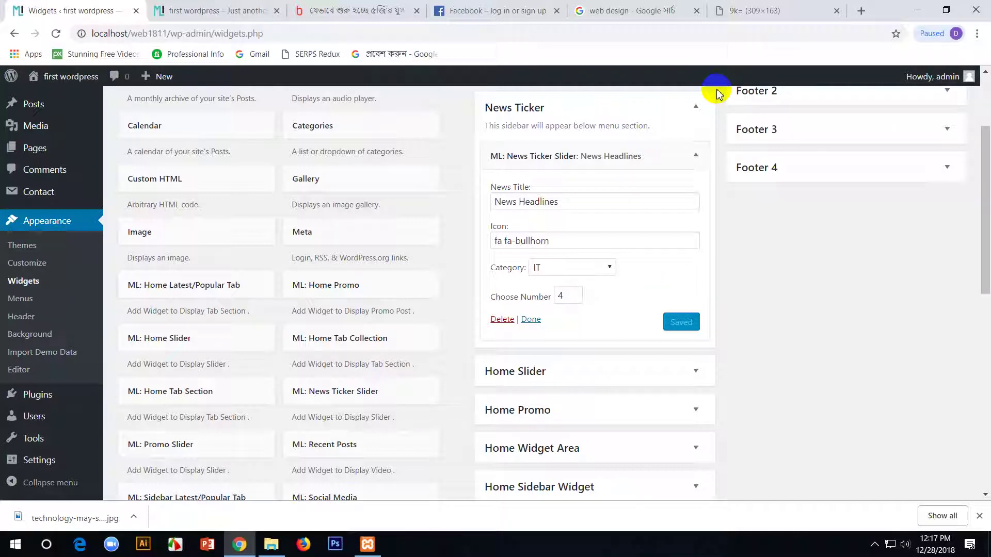
- Collapse News Ticker and confirm the Home Slider widget's category stays Politics
click(696, 108)
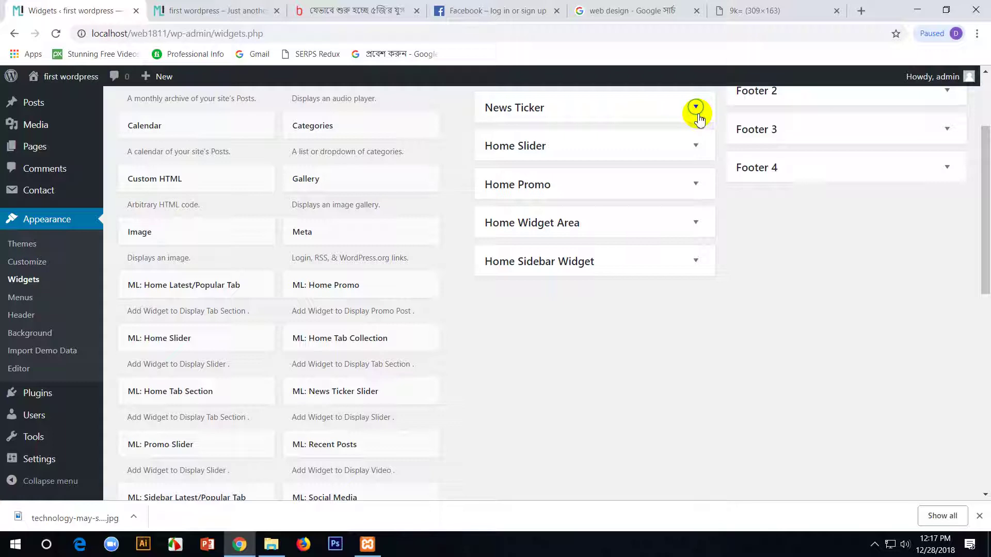
click(661, 151)
click(628, 196)
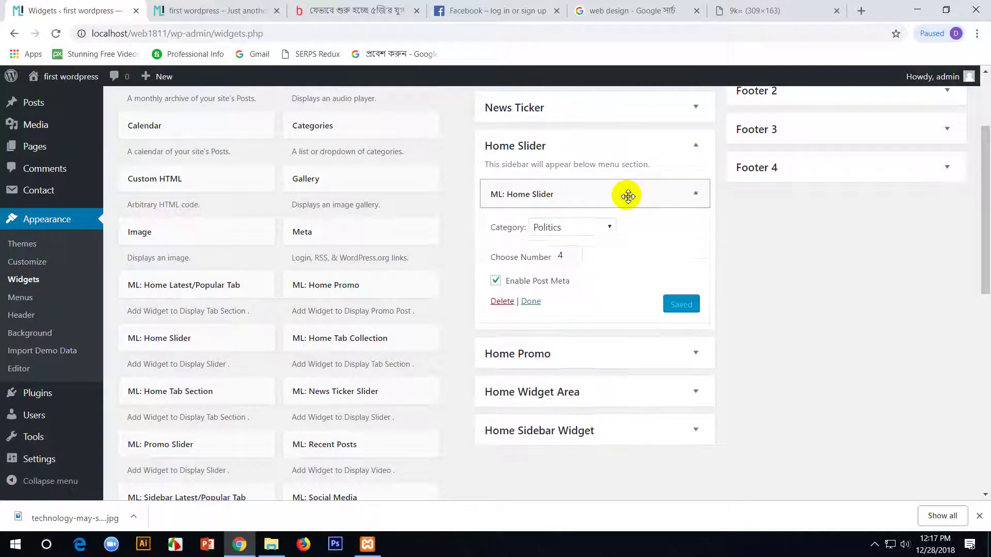
click(597, 226)
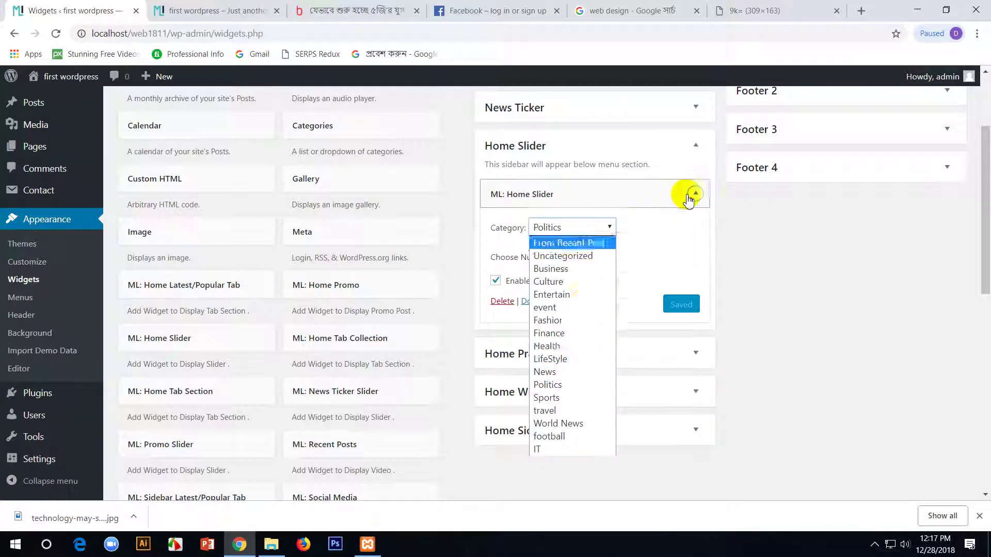
click(694, 194)
- Open the Home Promo widget settings (From Recent Post, 5 items) and view the front page
click(217, 10)
scroll(289, 258, down, 2)
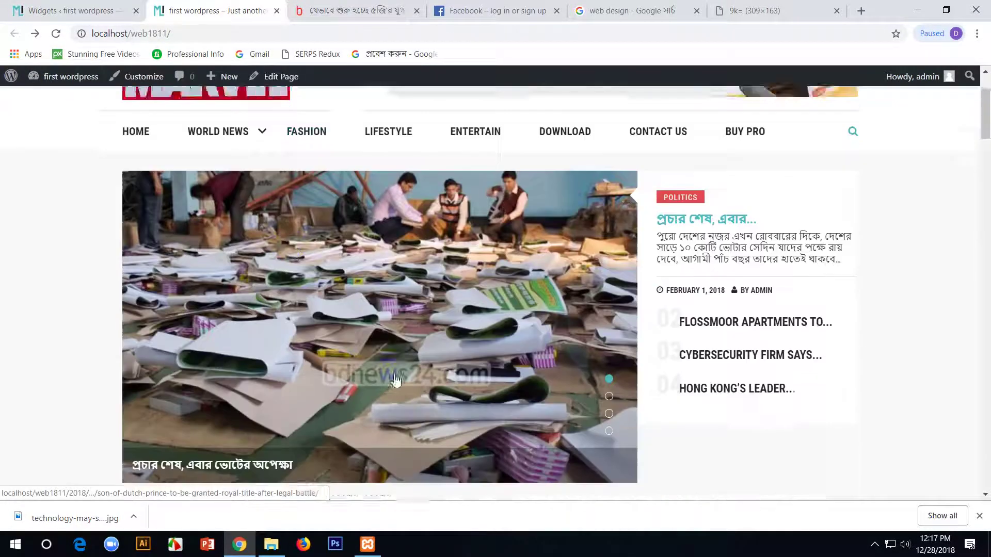
click(112, 6)
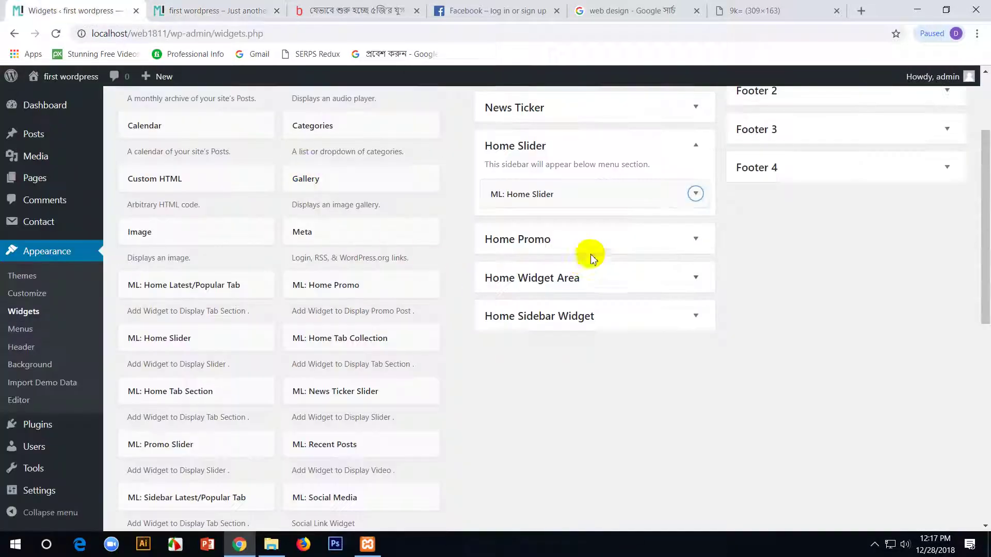
click(642, 243)
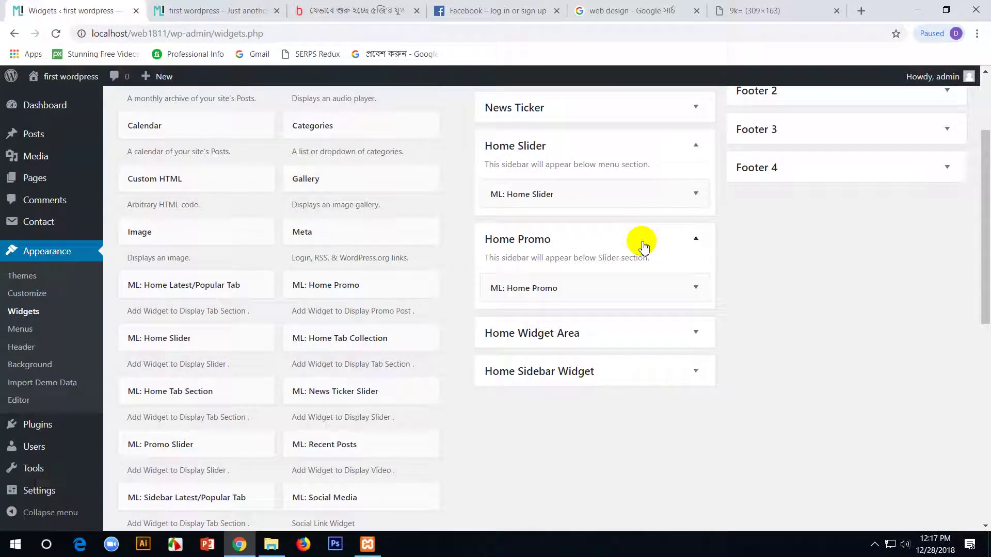
click(640, 288)
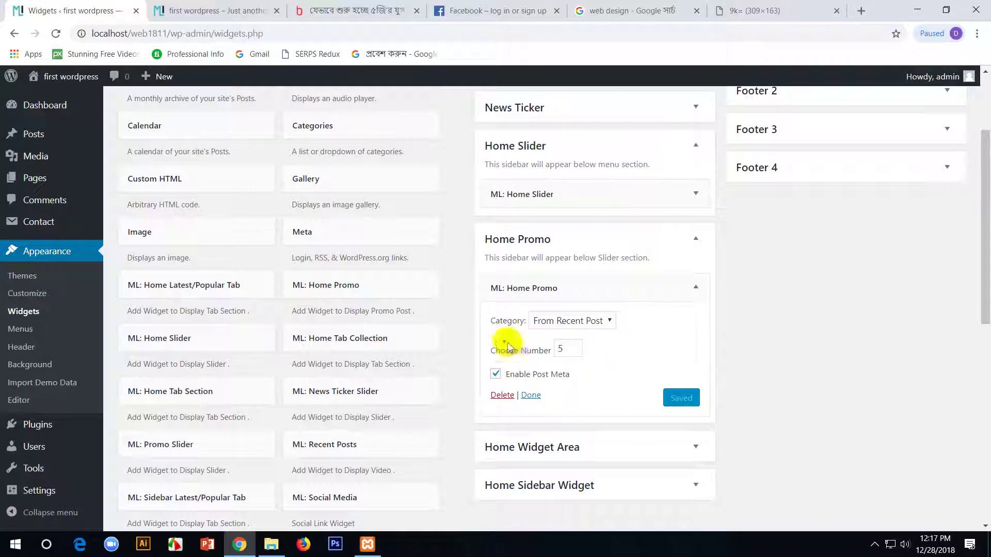
click(170, 11)
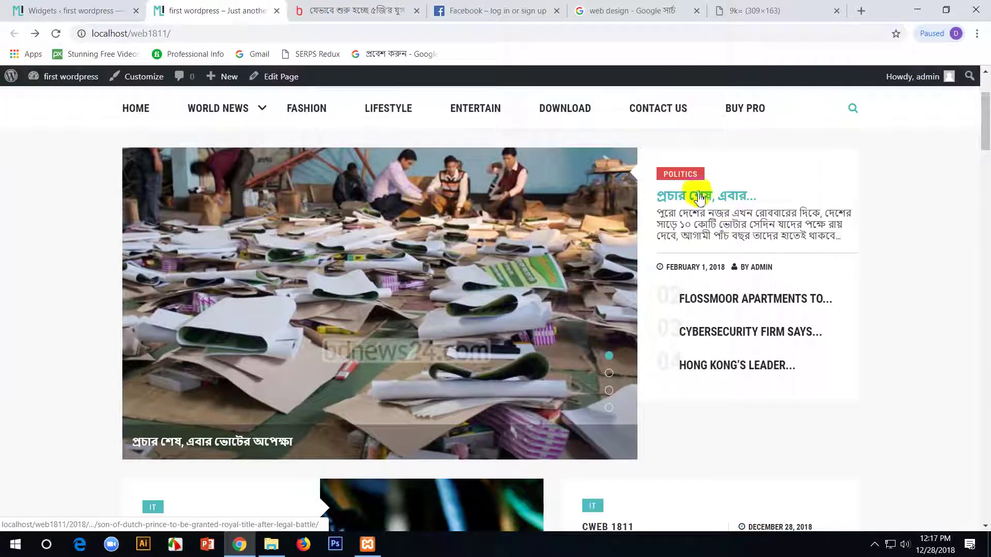
- Scroll through the front-end homepage sections to review the layout, then return to Widgets
scroll(758, 193, down, 5)
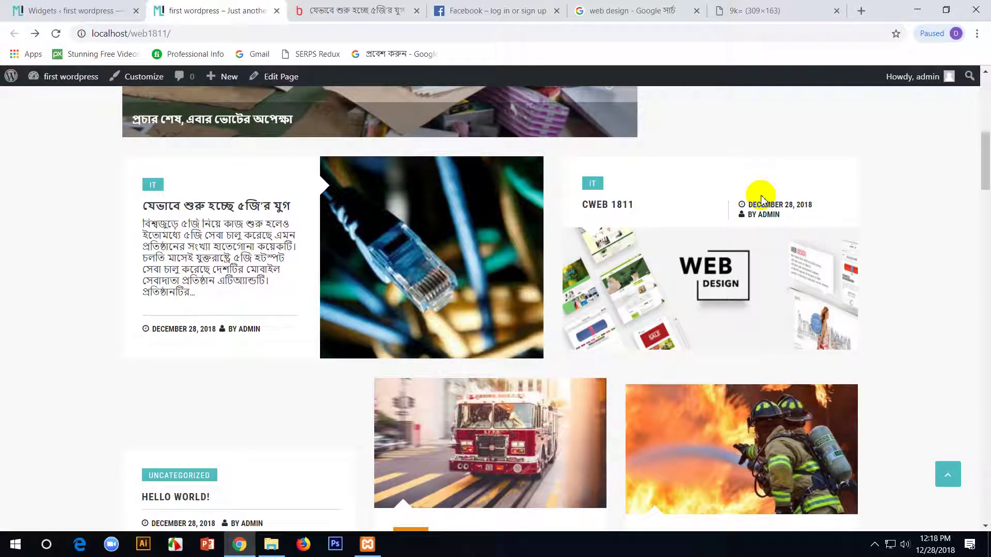
scroll(759, 197, down, 10)
scroll(764, 199, up, 9)
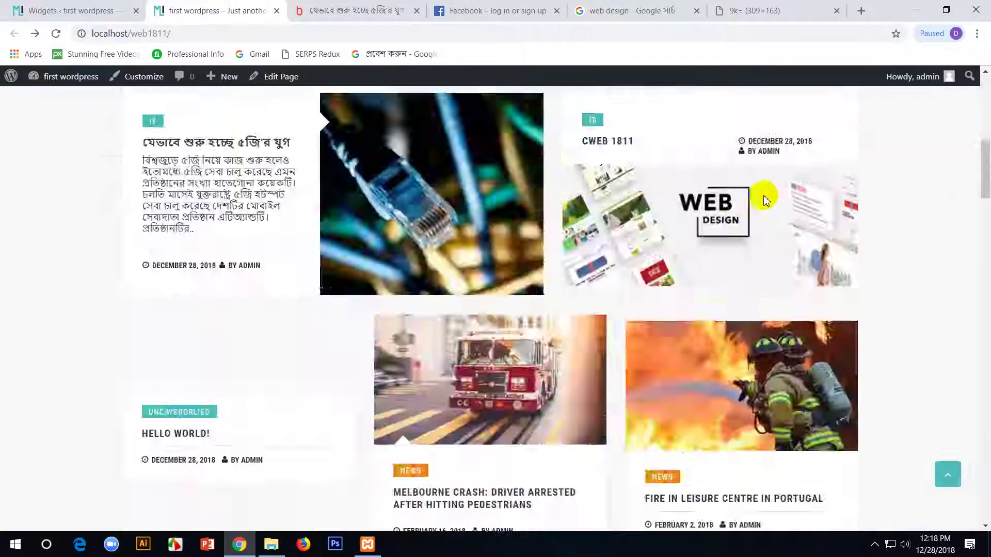
scroll(764, 199, up, 8)
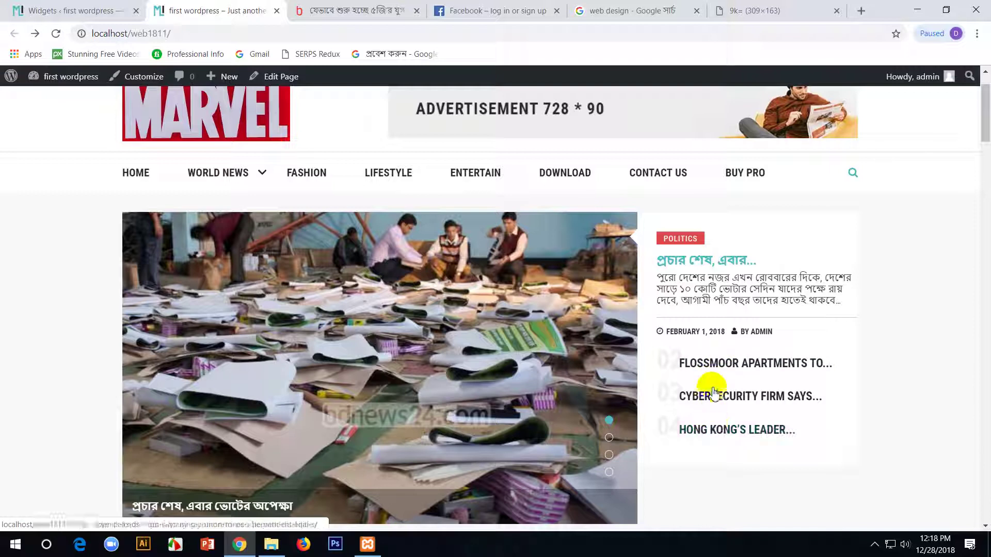
scroll(763, 292, down, 6)
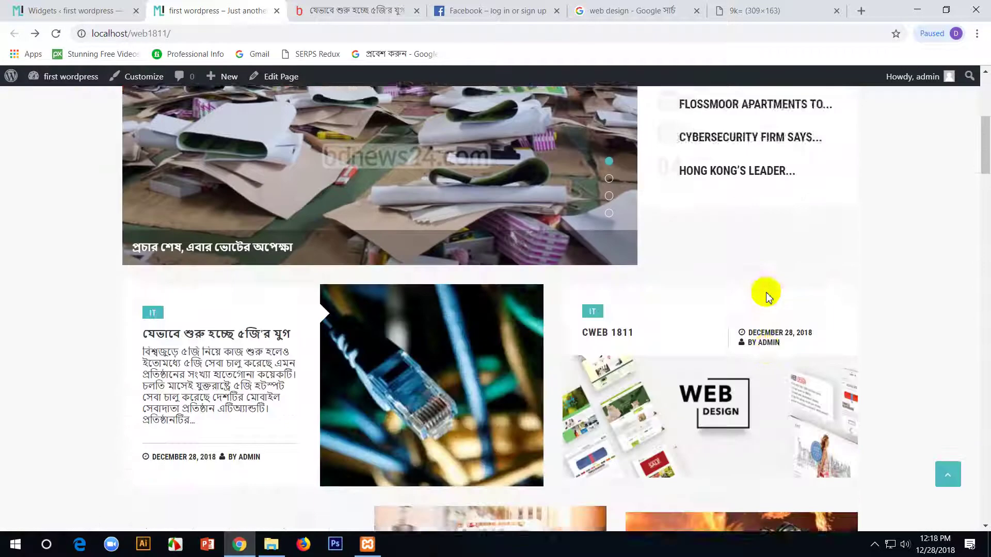
scroll(604, 370, down, 5)
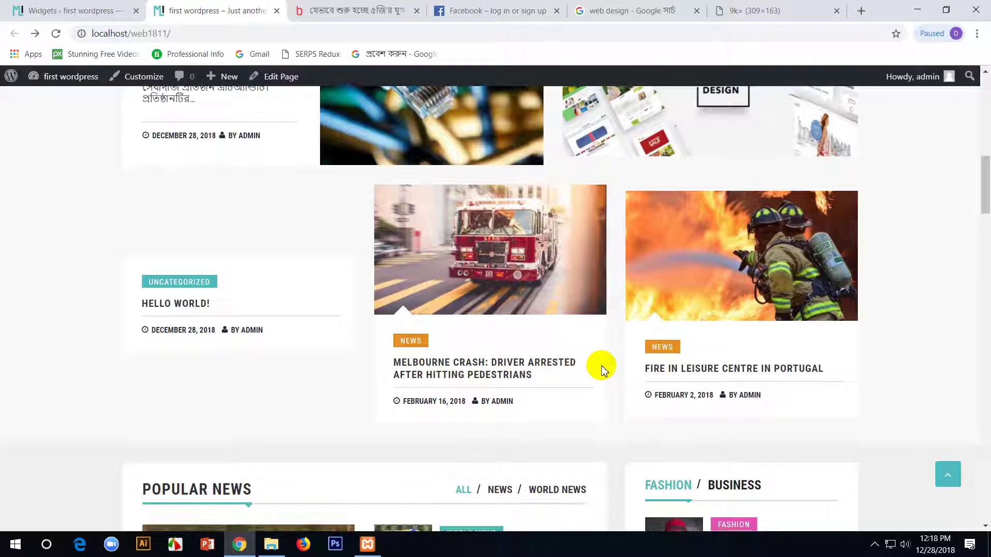
scroll(268, 311, up, 3)
scroll(267, 312, down, 1)
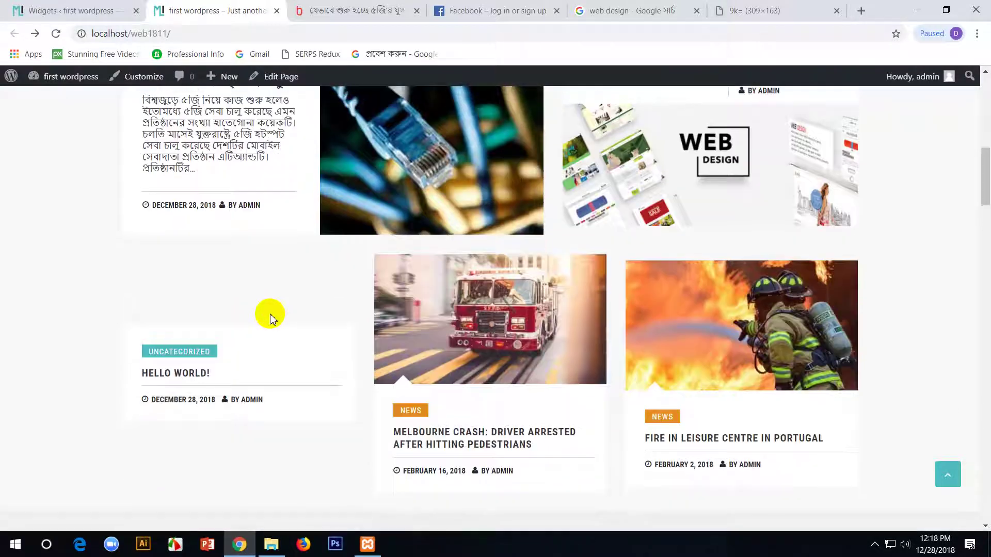
scroll(263, 313, up, 4)
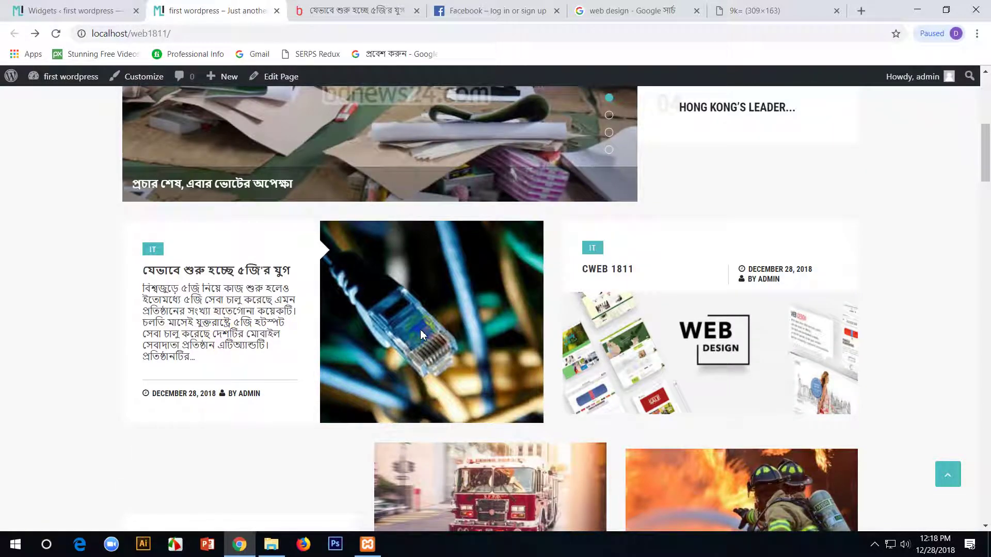
scroll(639, 356, down, 15)
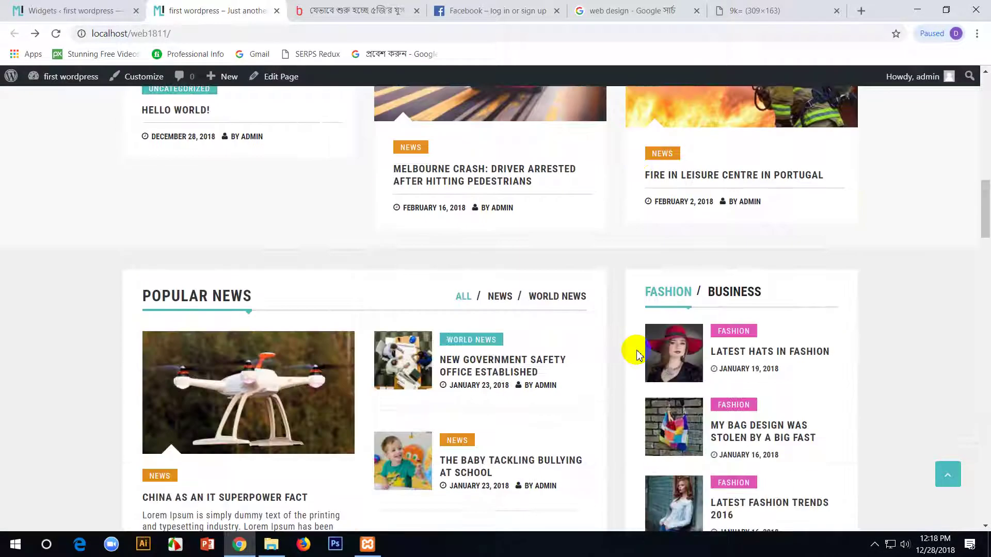
scroll(638, 355, up, 4)
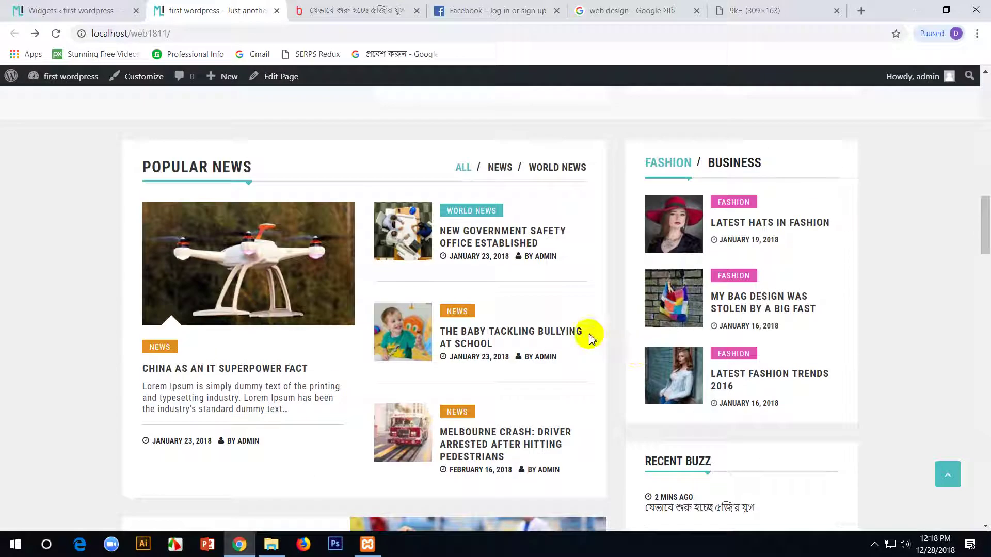
scroll(543, 236, down, 5)
scroll(543, 237, down, 6)
scroll(650, 258, up, 6)
scroll(650, 259, up, 6)
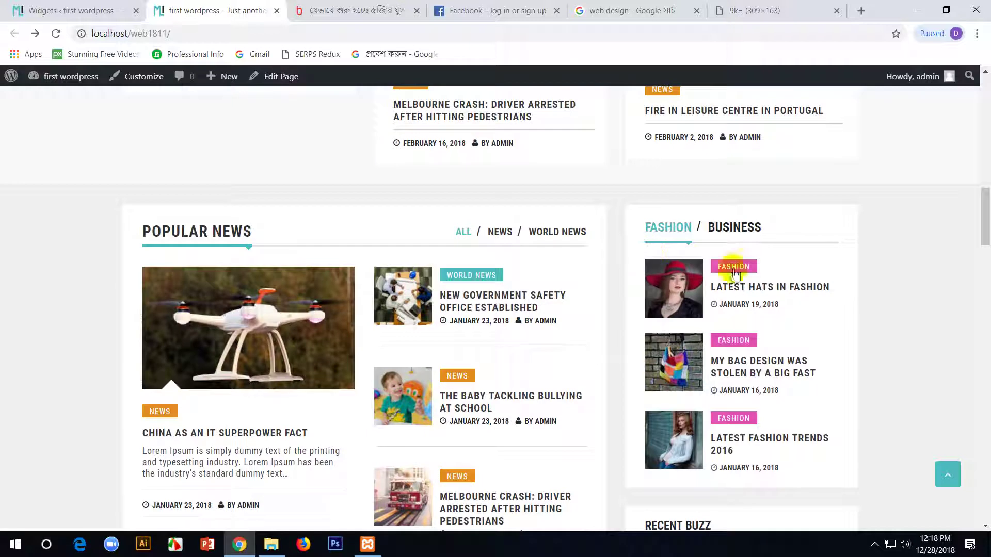
scroll(733, 258, up, 8)
scroll(732, 264, down, 15)
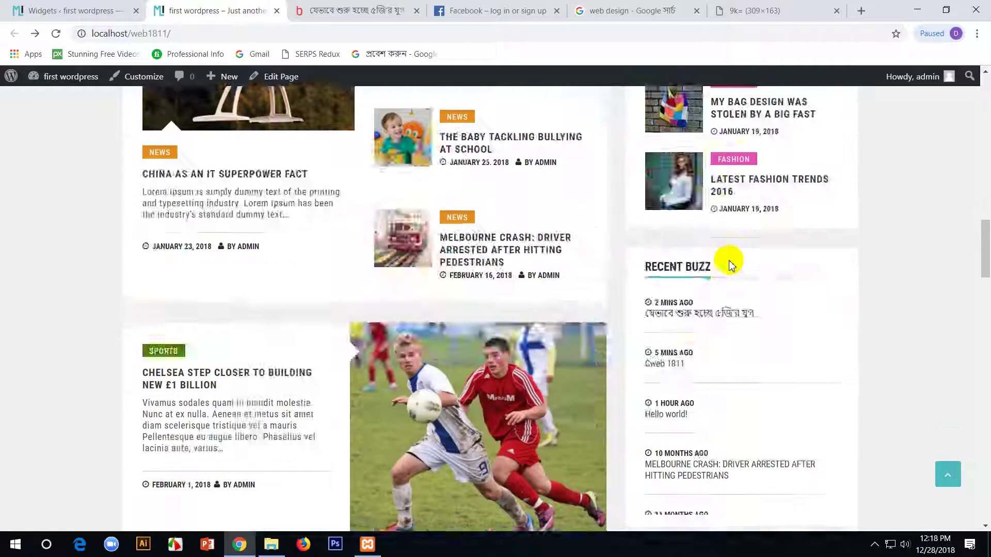
scroll(731, 266, down, 8)
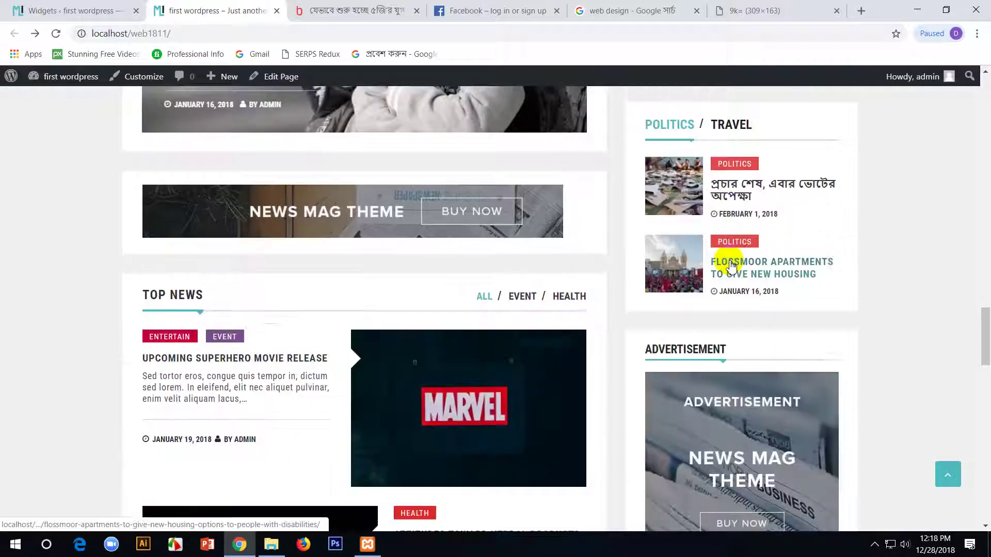
scroll(730, 260, down, 16)
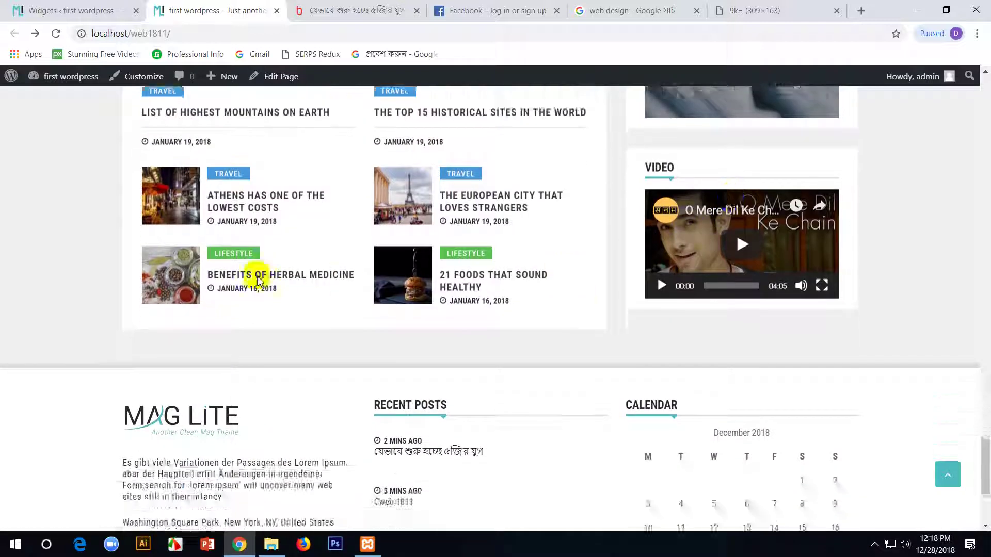
scroll(259, 279, up, 12)
click(26, 9)
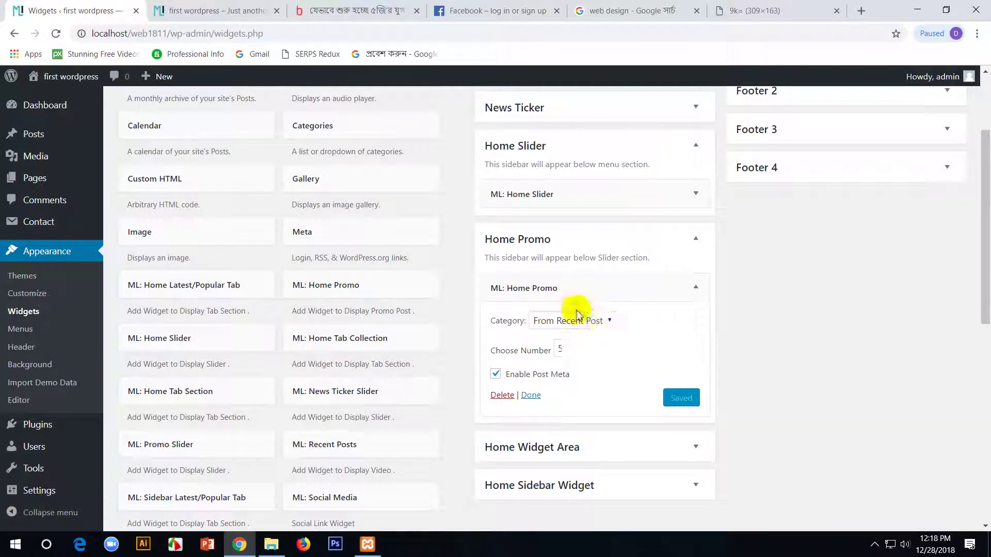
- Leave Home Promo unchanged and open the Home Widget Area's Top News tab section, comparing with the homepage
click(588, 321)
click(589, 320)
scroll(597, 356, down, 3)
click(613, 326)
scroll(629, 327, down, 3)
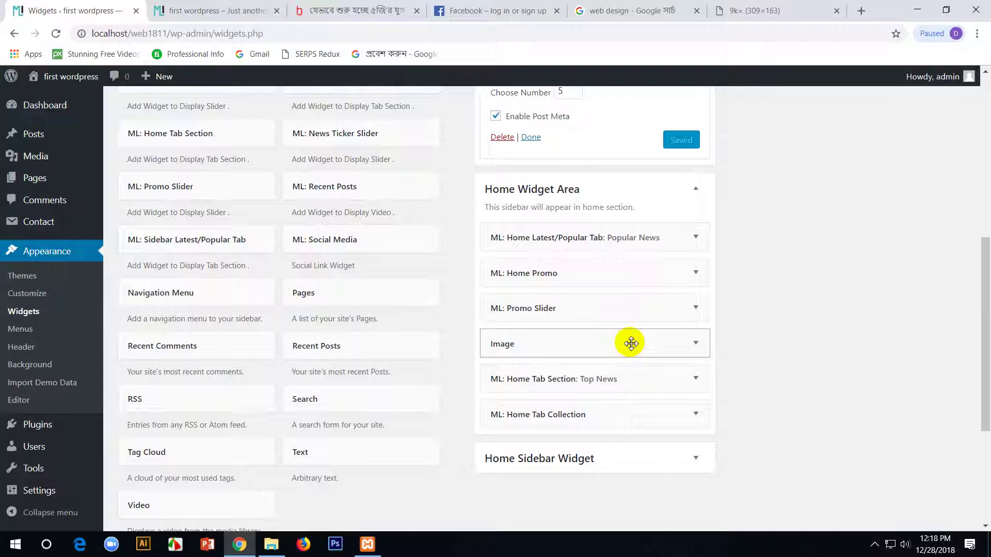
click(664, 384)
click(232, 10)
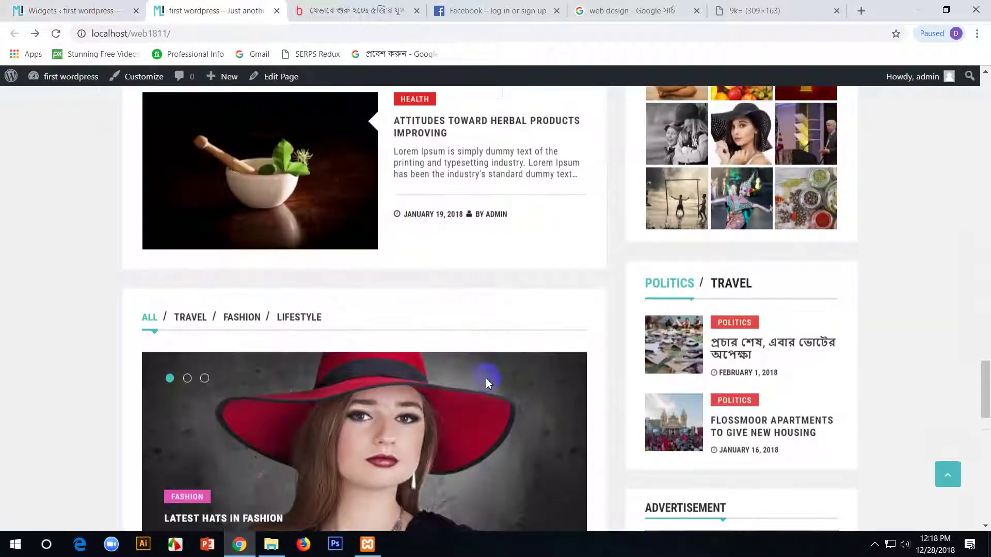
scroll(229, 339, down, 10)
scroll(227, 336, up, 1)
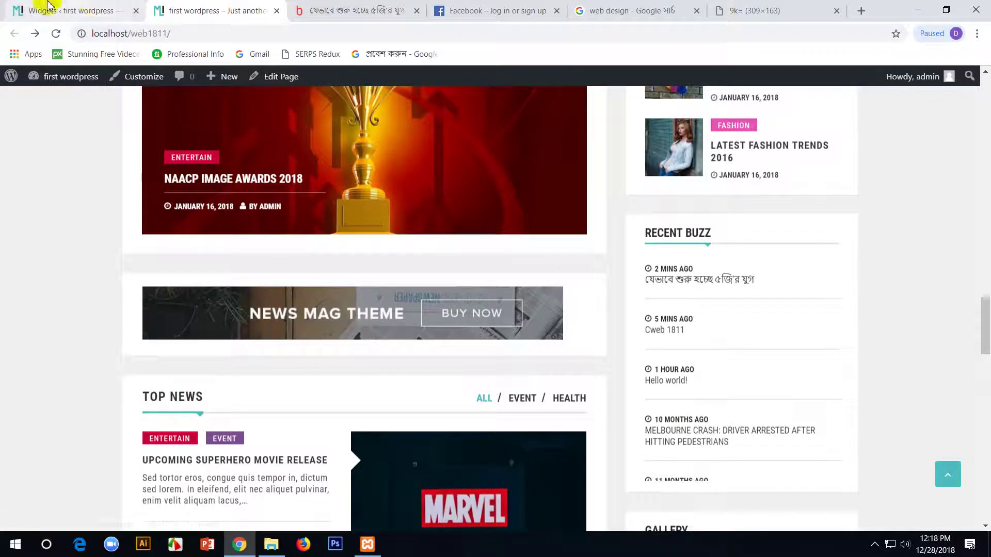
click(72, 10)
- Keep the event and Health categories and replace the section title with Hot News
click(685, 337)
click(686, 339)
click(669, 407)
click(670, 406)
click(542, 298)
triple_click(507, 294)
scroll(552, 321, down, 2)
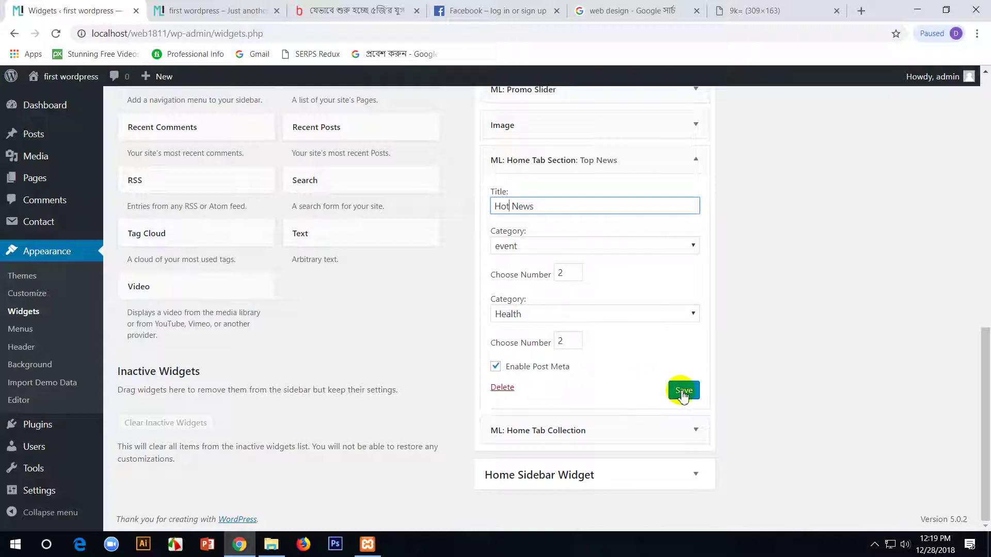
click(207, 9)
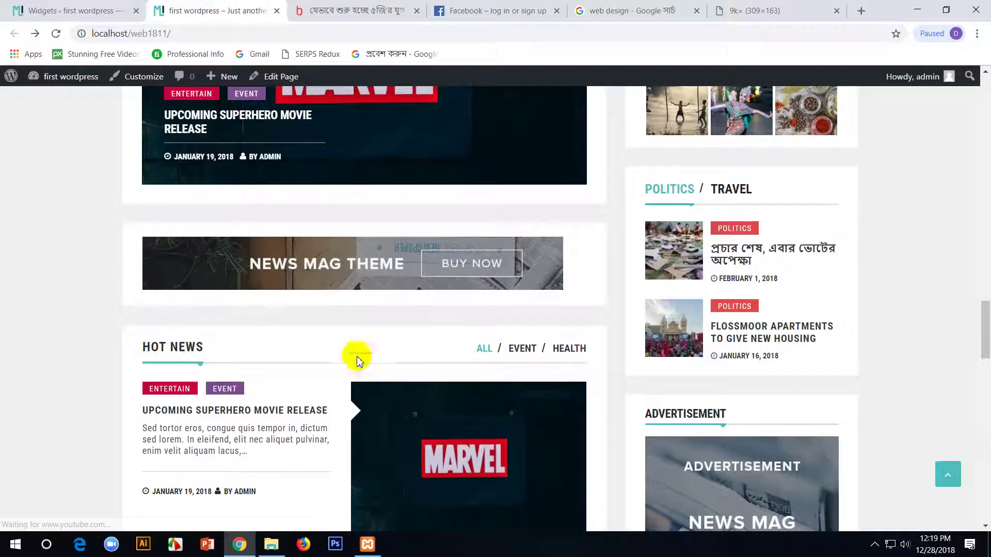
- Switch between the HOT NEWS block's EVENT and HEALTH tabs on the homepage, then return to Widgets
click(522, 351)
scroll(523, 355, down, 2)
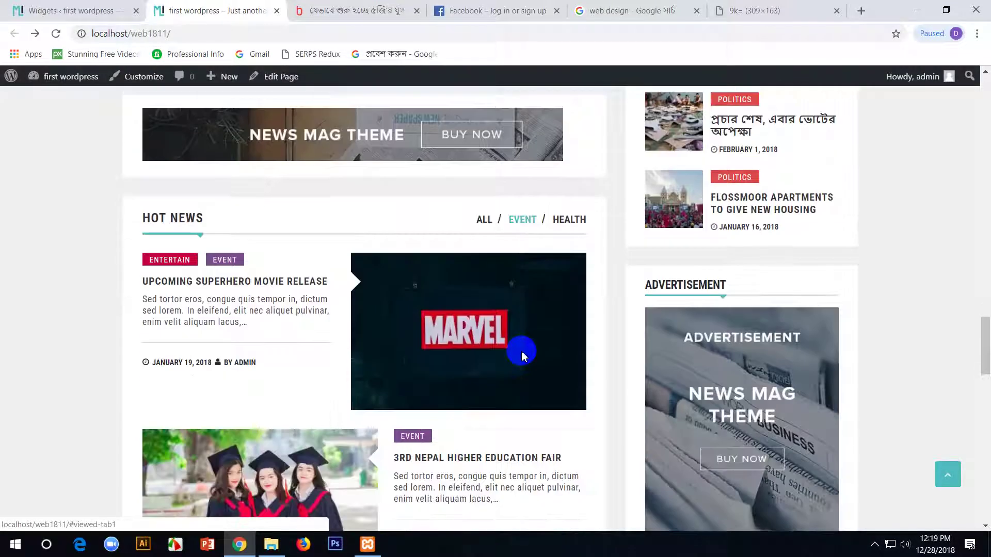
click(569, 222)
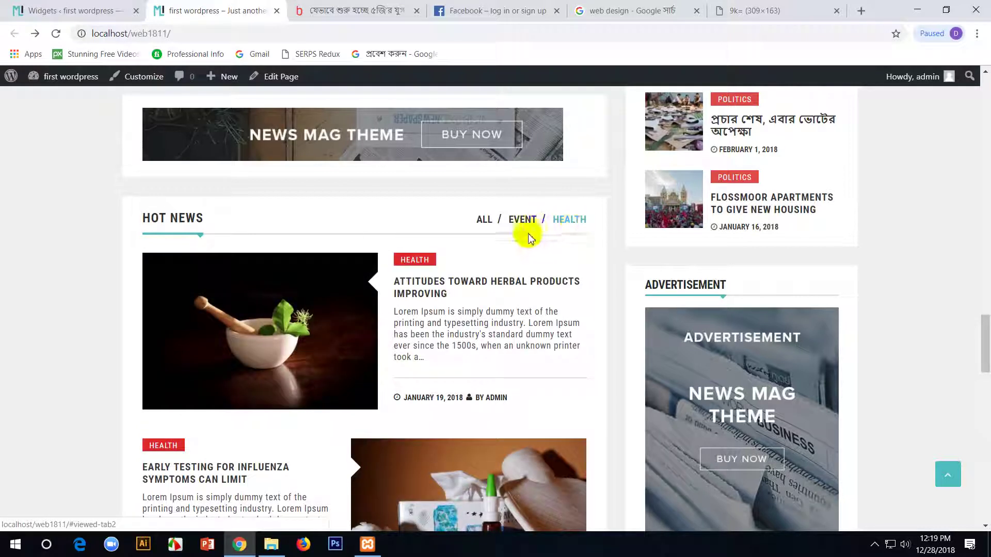
click(523, 221)
scroll(443, 294, down, 5)
scroll(205, 253, up, 3)
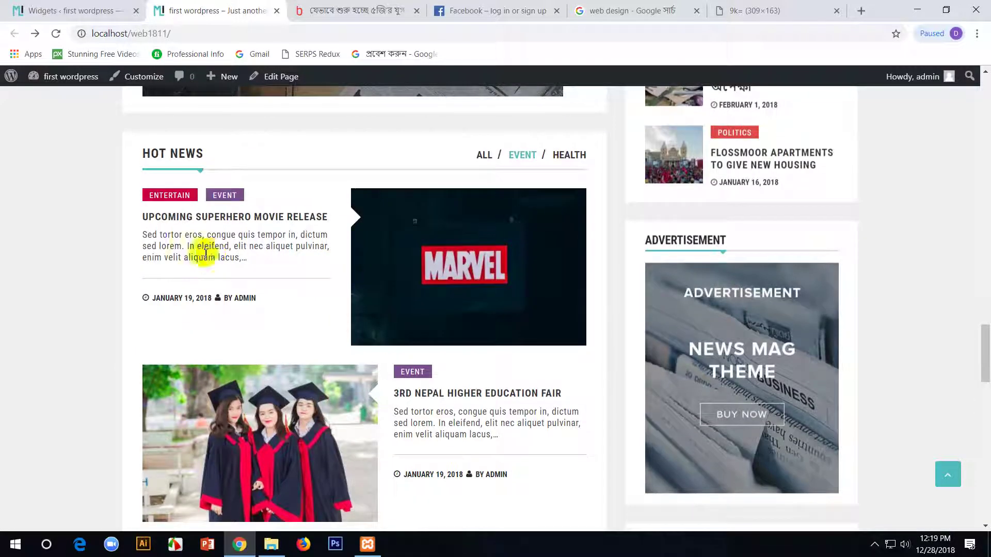
click(566, 155)
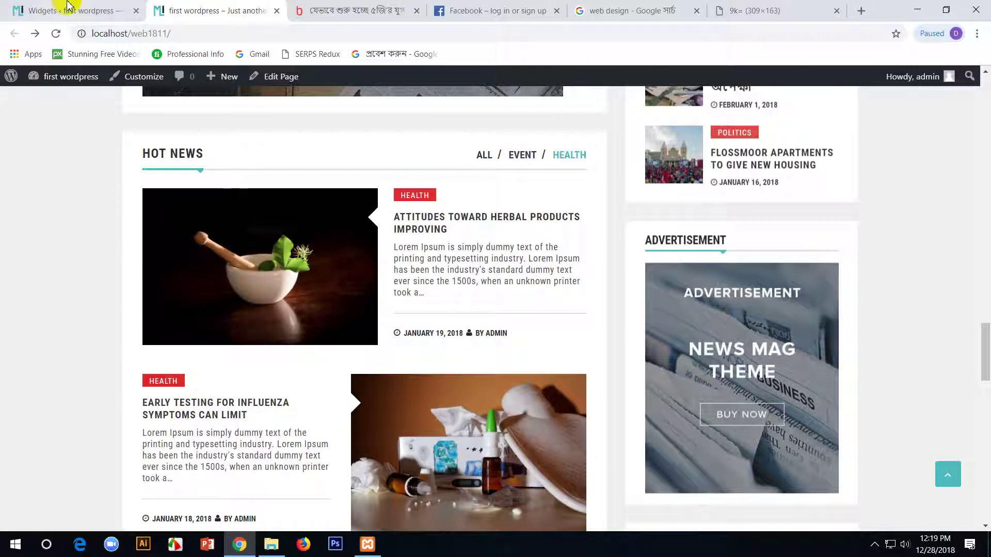
click(70, 6)
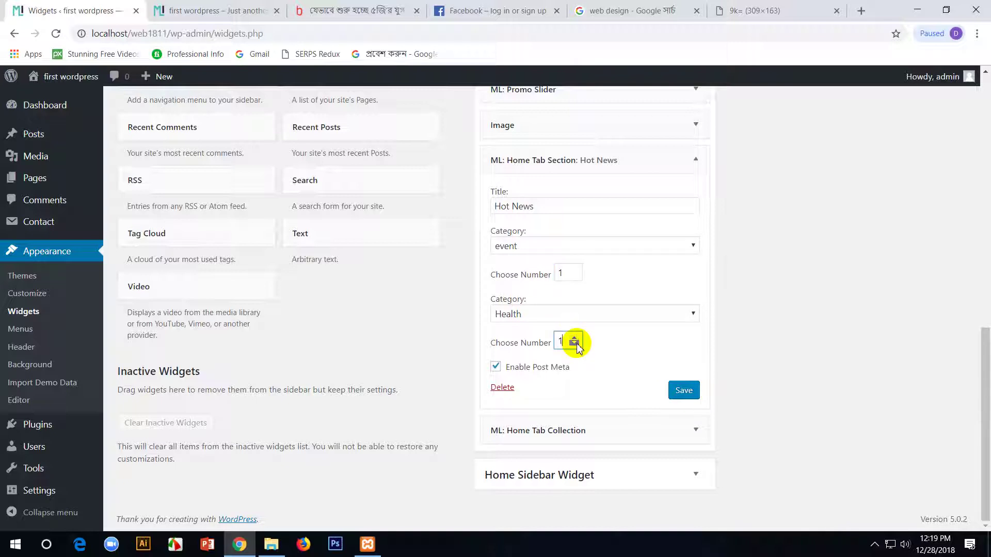
click(230, 7)
key(F5)
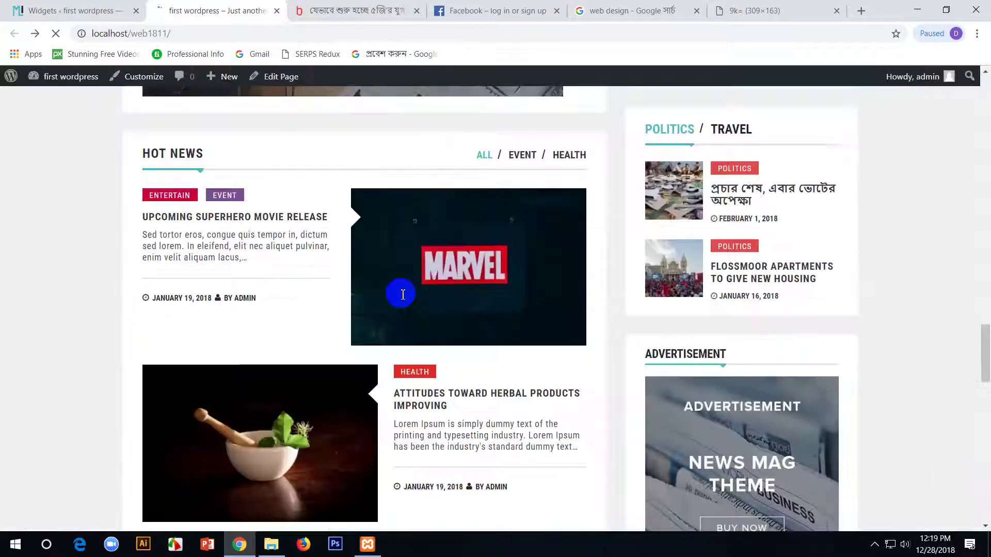
scroll(403, 295, down, 3)
scroll(504, 159, up, 3)
click(524, 155)
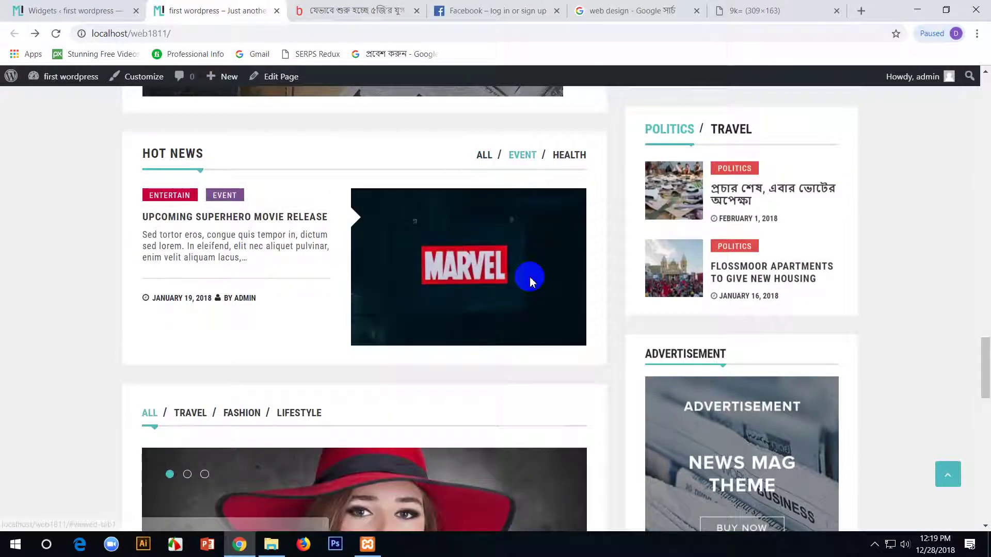
click(569, 160)
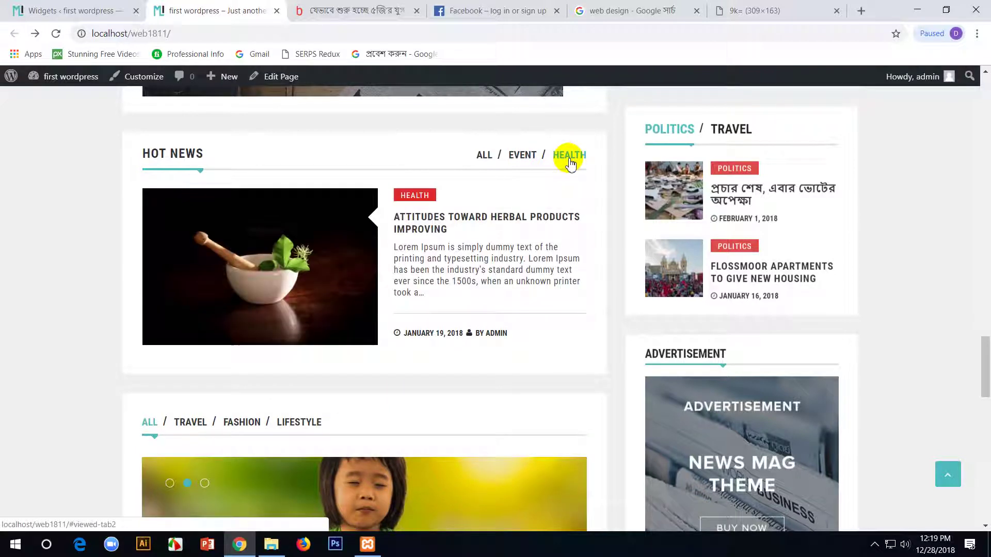
click(4, 7)
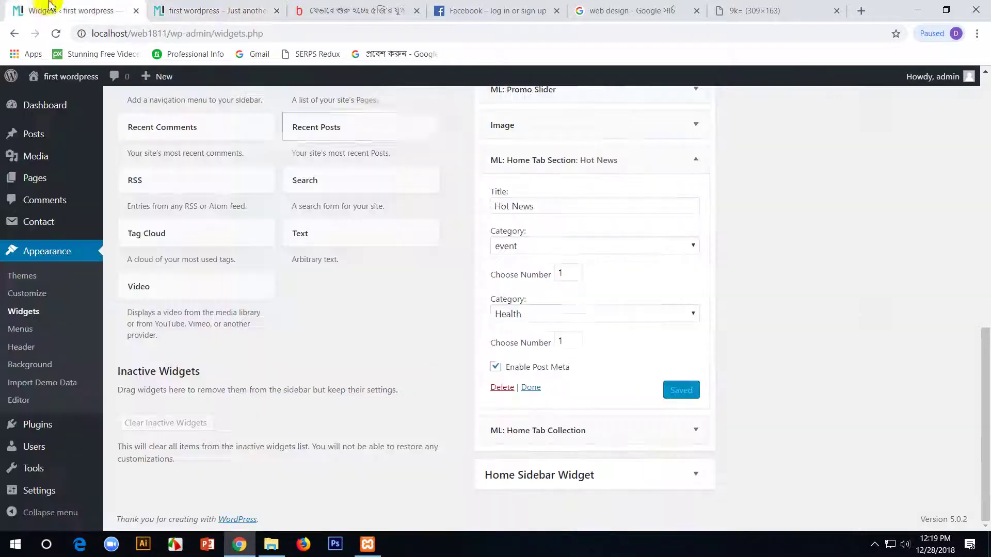
- Open the Home Tab Collection widget settings and view its Travel tab on the homepage
click(658, 432)
scroll(564, 428, down, 1)
scroll(563, 429, down, 3)
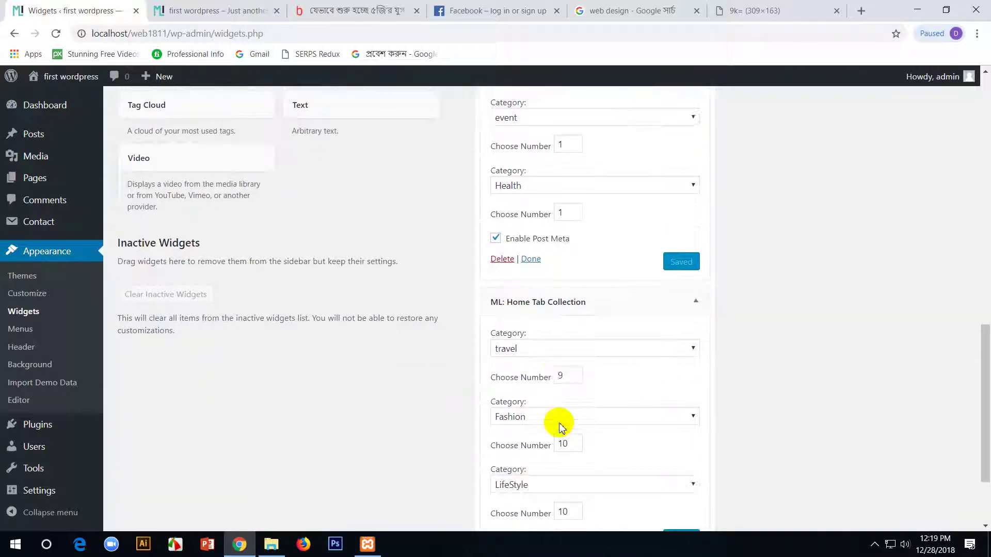
click(209, 9)
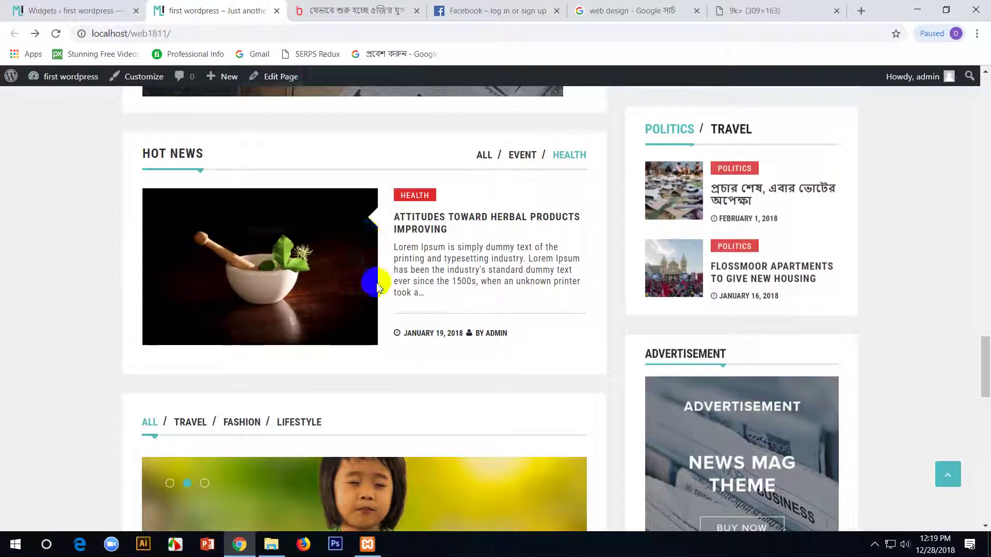
scroll(376, 287, down, 5)
scroll(226, 213, up, 2)
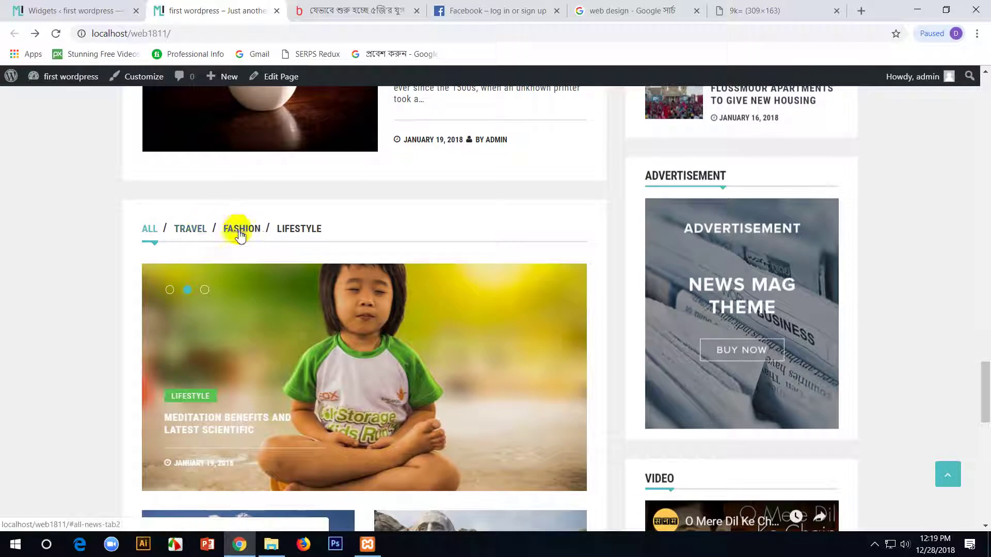
click(190, 235)
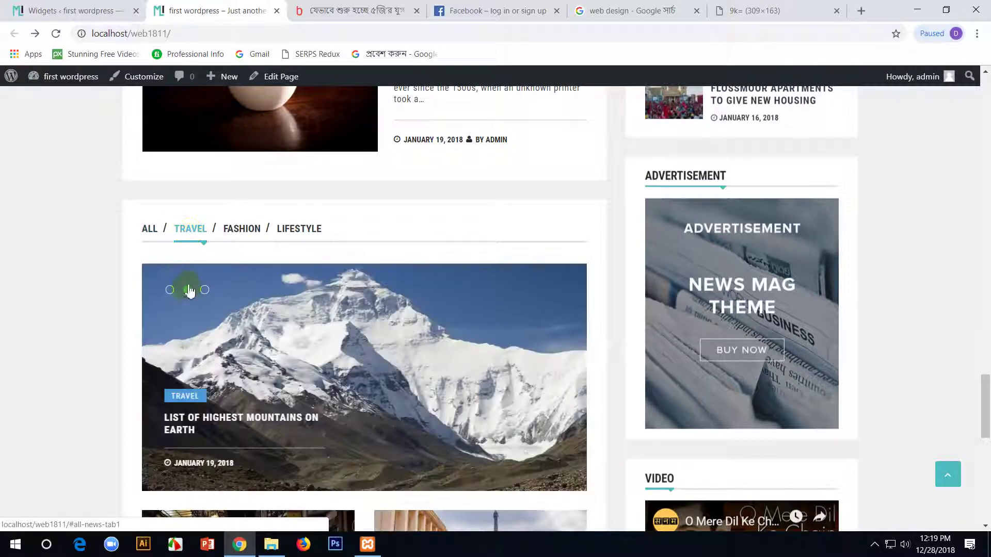
- Compare the widget settings with the homepage and advance the Travel slider
click(61, 10)
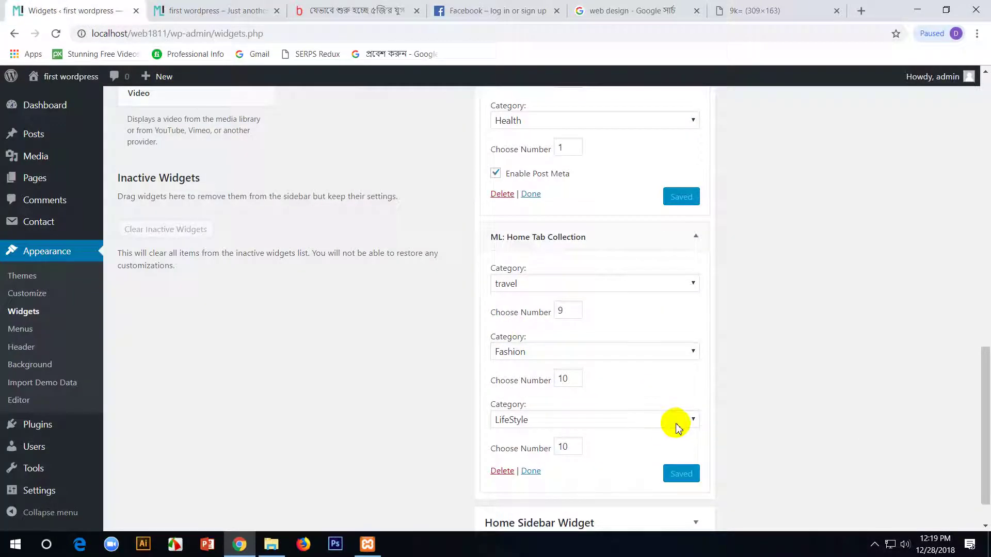
scroll(602, 385, down, 1)
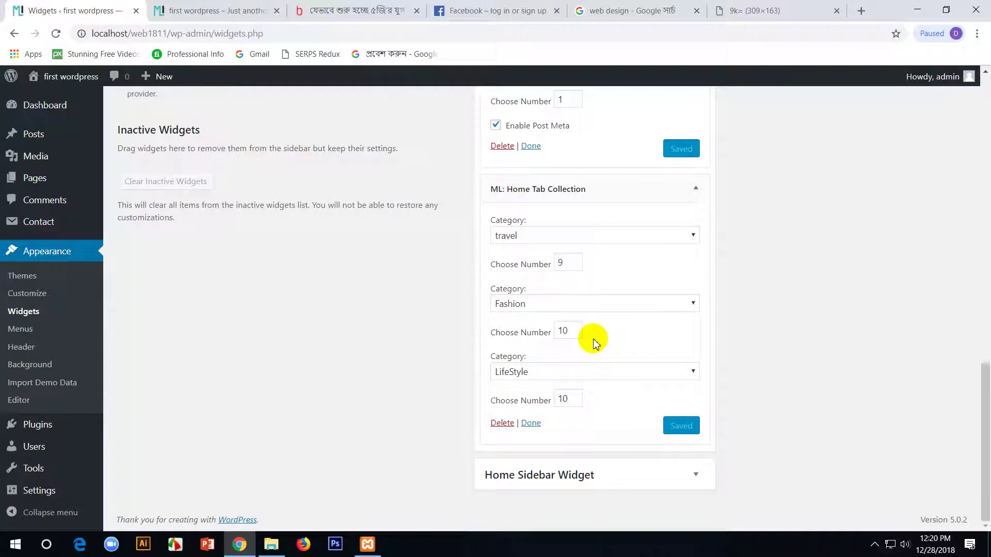
scroll(594, 343, up, 3)
key(ctrl+Tab)
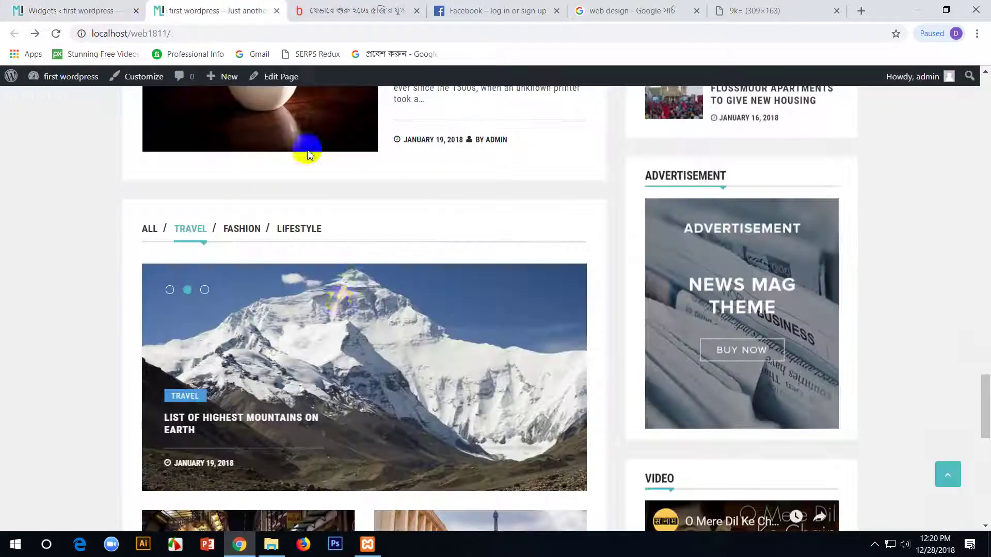
scroll(339, 302, down, 5)
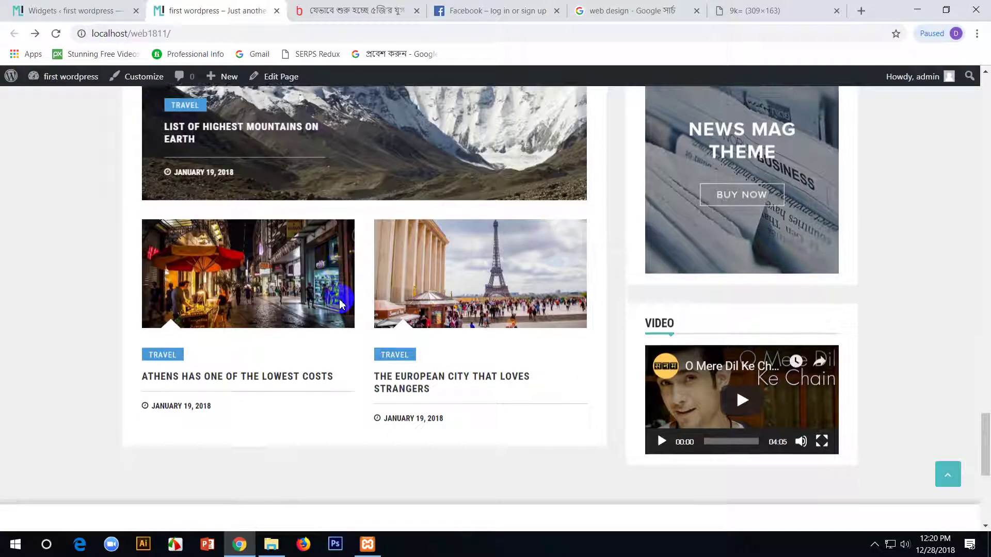
scroll(261, 248, up, 3)
scroll(321, 261, down, 2)
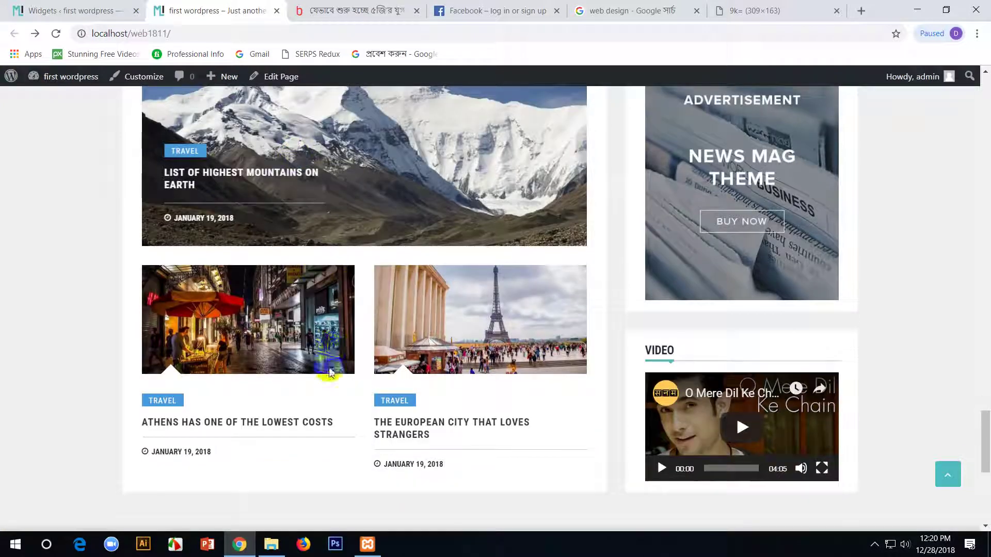
scroll(337, 352, up, 4)
click(201, 239)
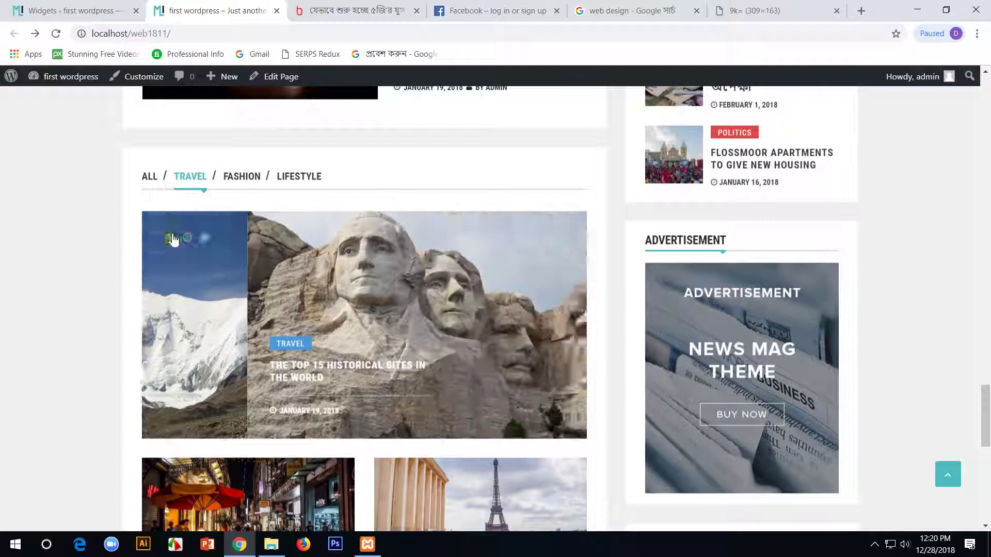
- Show the Fashion and then the Lifestyle posts in the homepage tab collection
click(240, 176)
scroll(328, 222, down, 2)
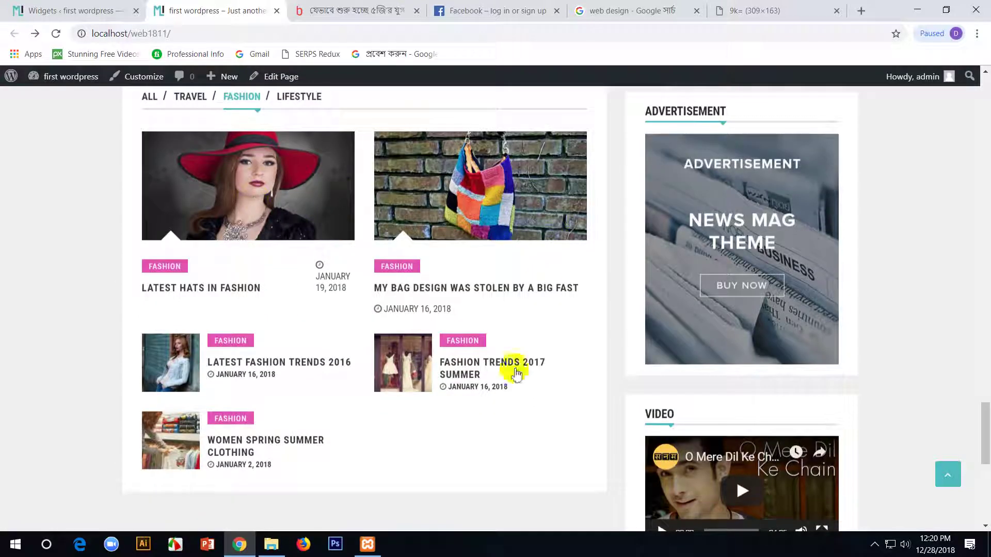
scroll(277, 492, down, 1)
scroll(277, 492, up, 5)
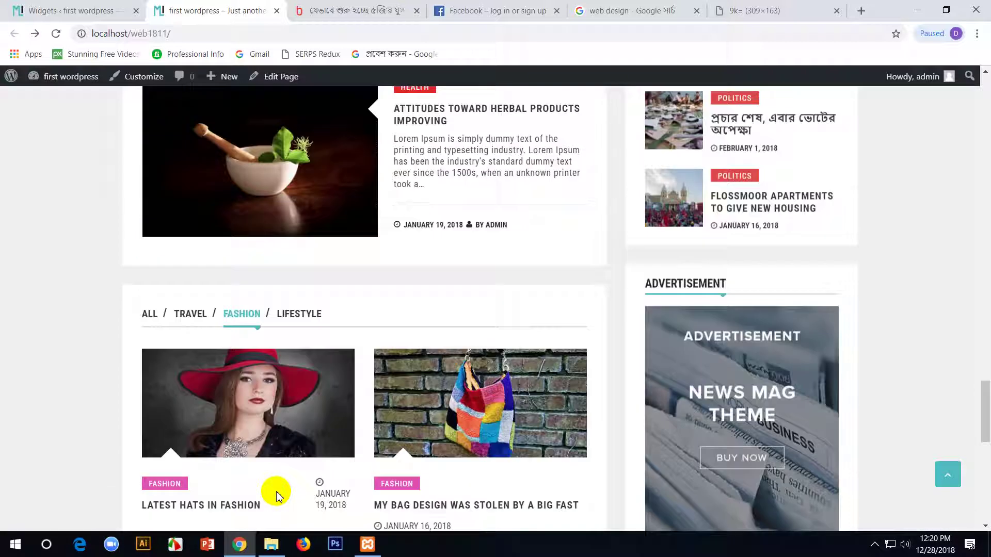
scroll(279, 369, down, 7)
scroll(279, 371, up, 7)
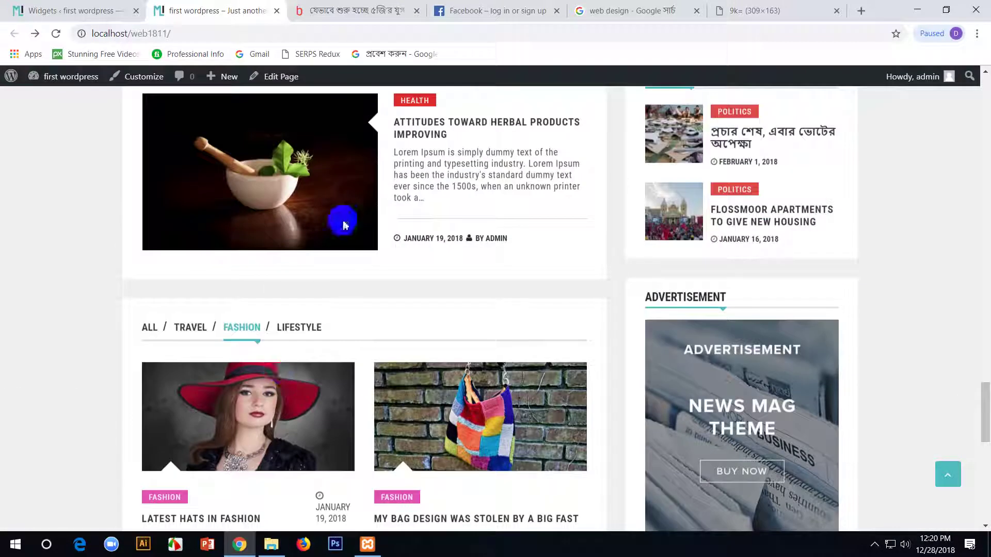
click(316, 325)
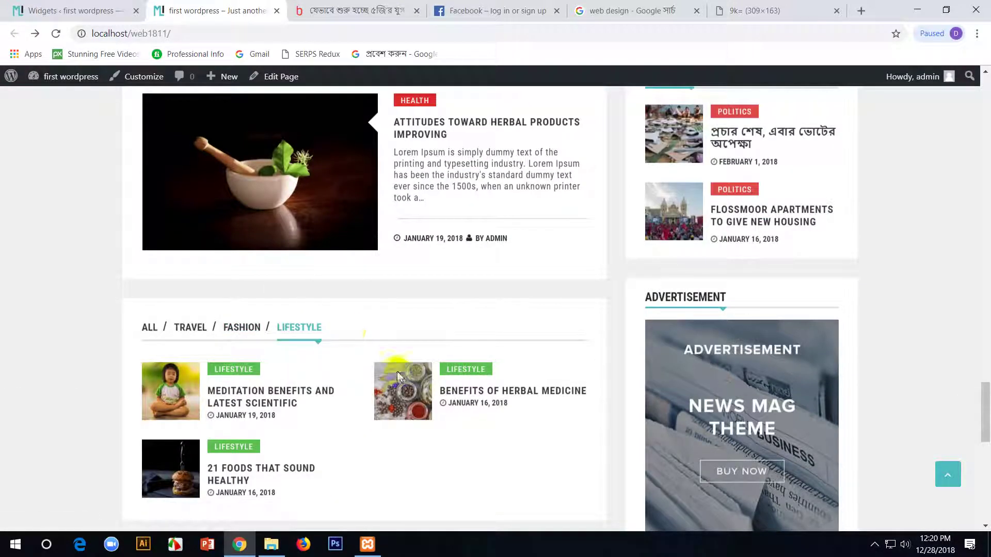
- Revisit the widget settings, then view the Travel and All tabs on the homepage
click(73, 6)
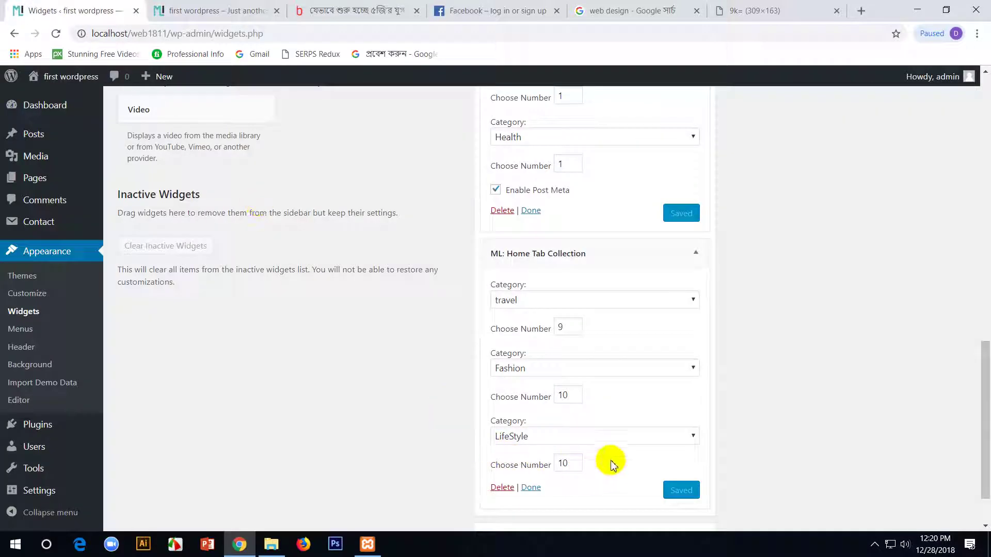
scroll(587, 403, up, 3)
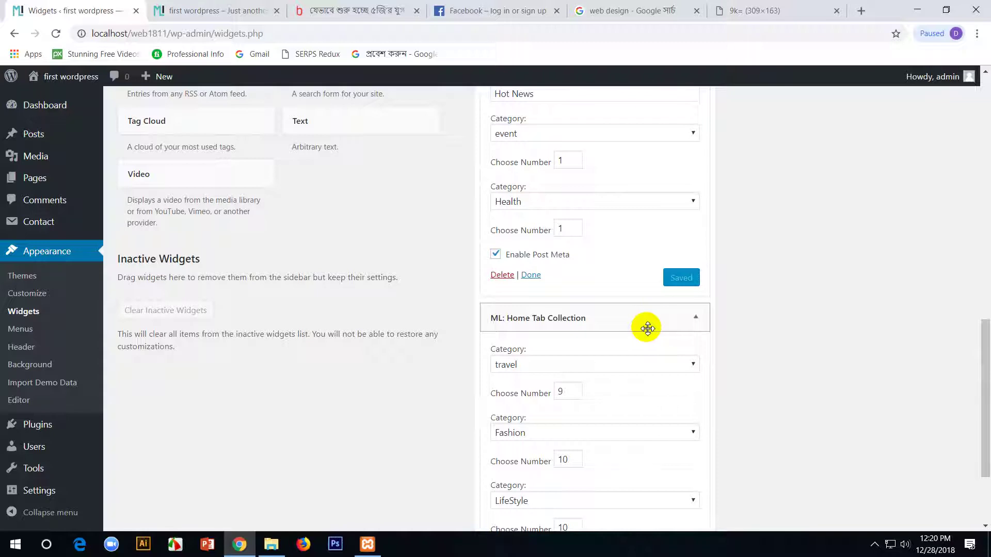
scroll(647, 329, down, 3)
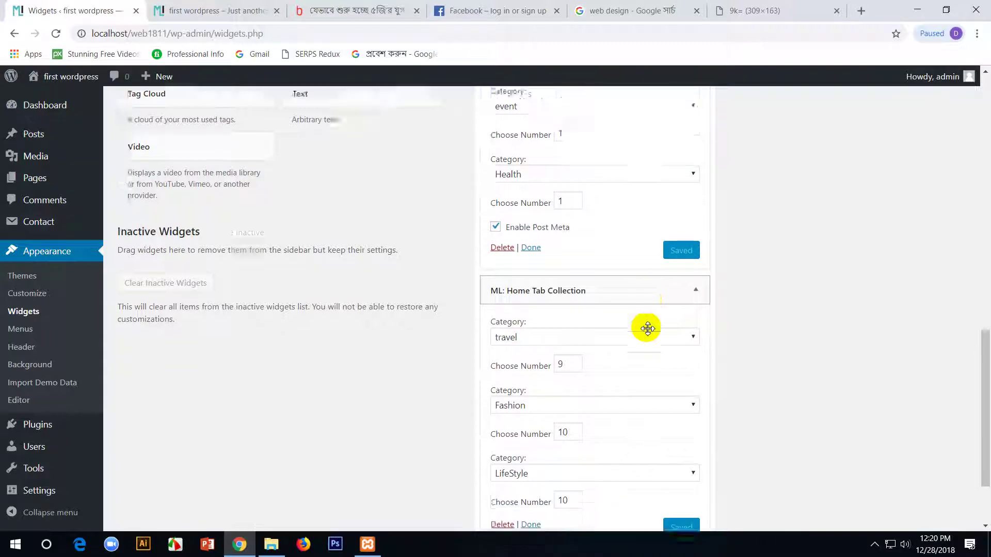
click(182, 8)
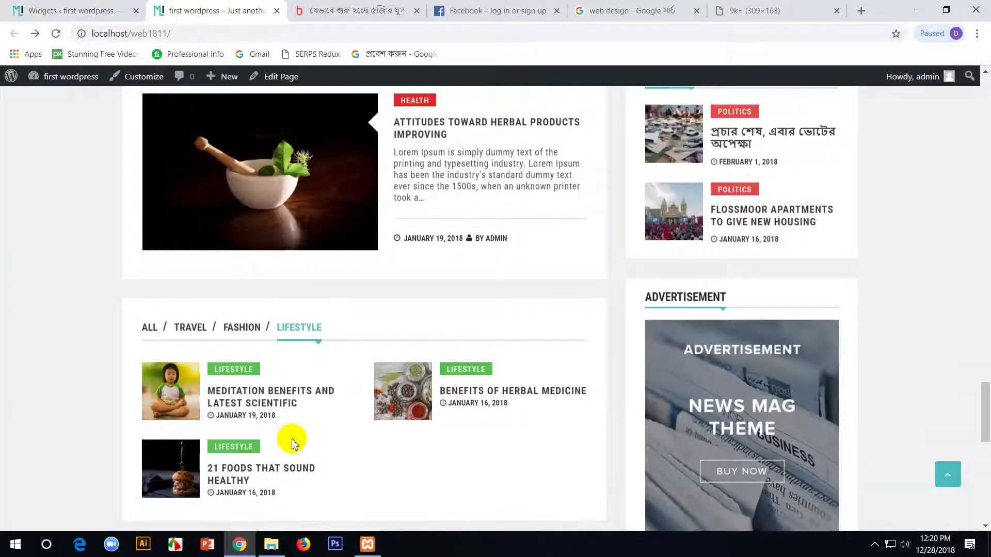
click(190, 329)
click(150, 330)
scroll(262, 383, down, 5)
scroll(263, 382, up, 4)
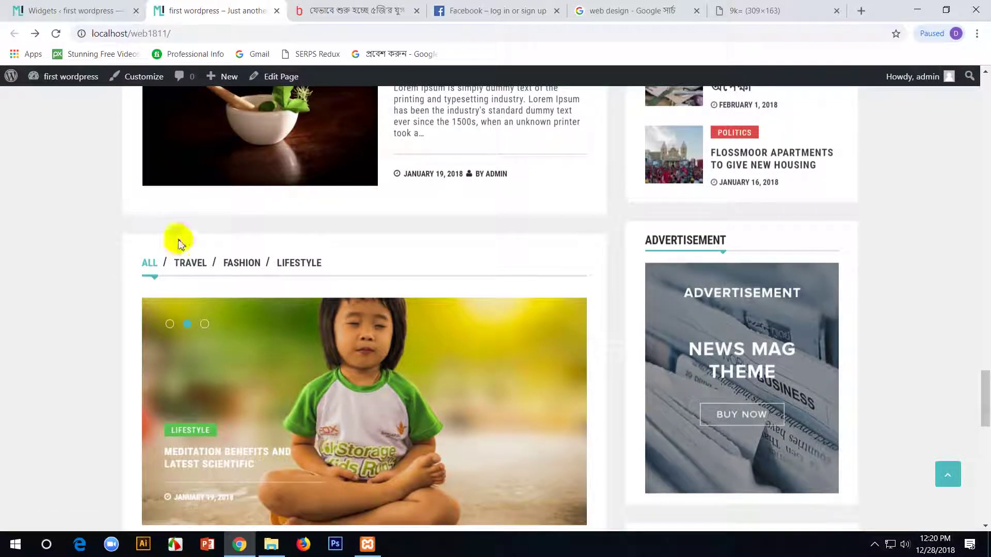
- Check the third tab's category dropdown in Home Tab Collection, leaving it on LifeStyle
click(84, 7)
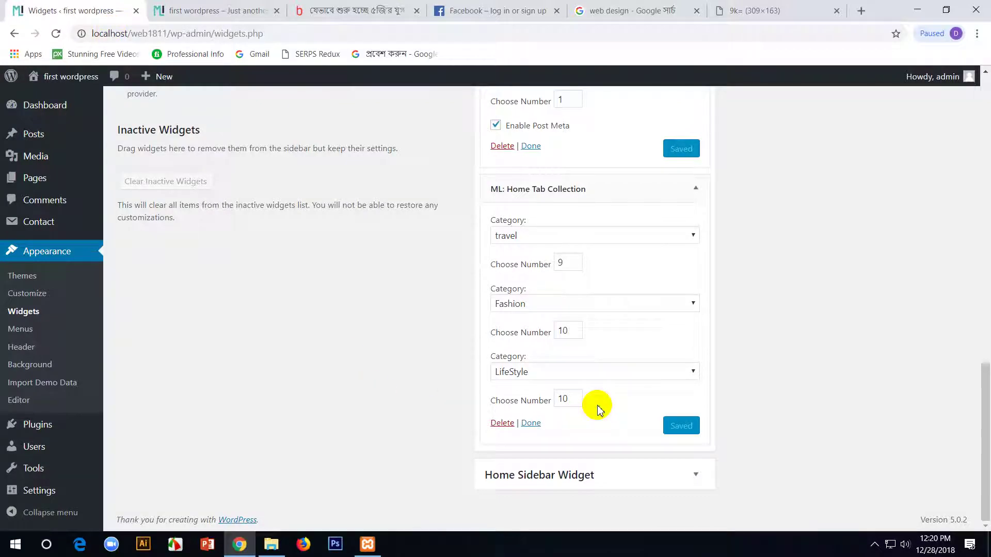
click(652, 376)
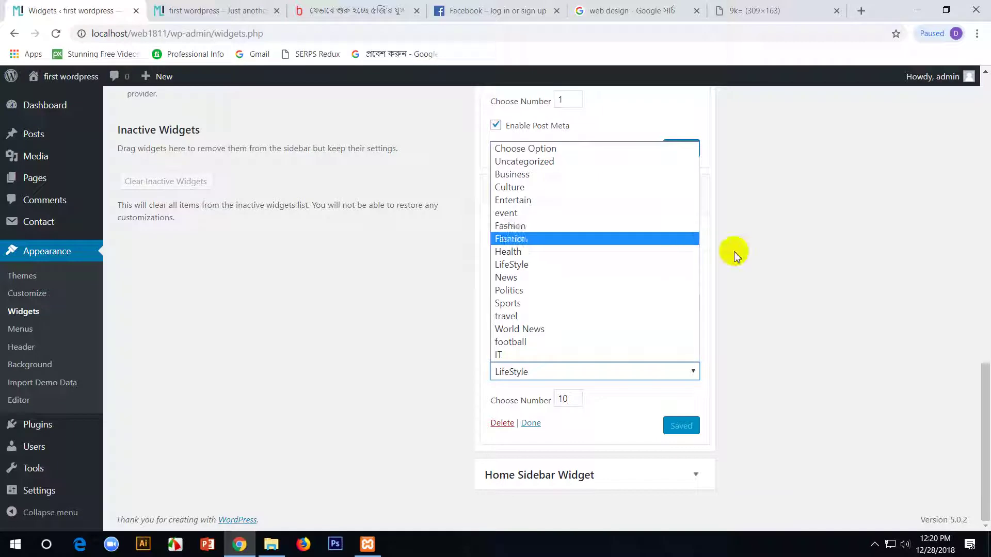
click(795, 286)
mouse_move(9, 143)
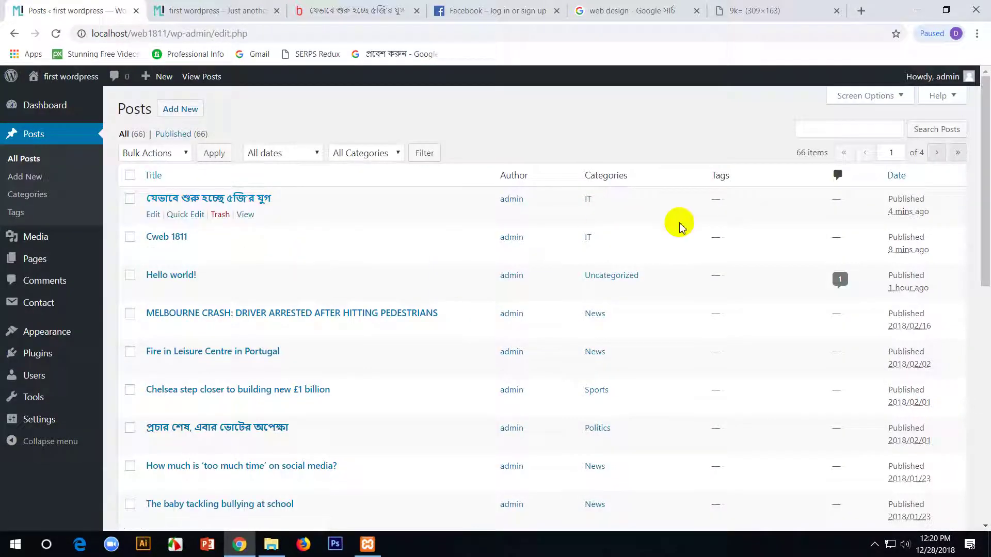
scroll(207, 294, down, 5)
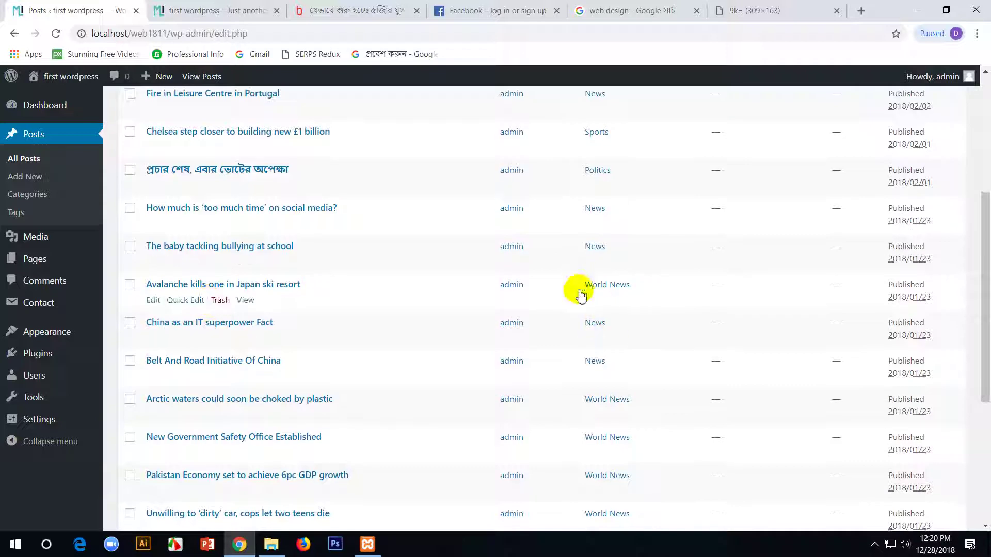
click(151, 301)
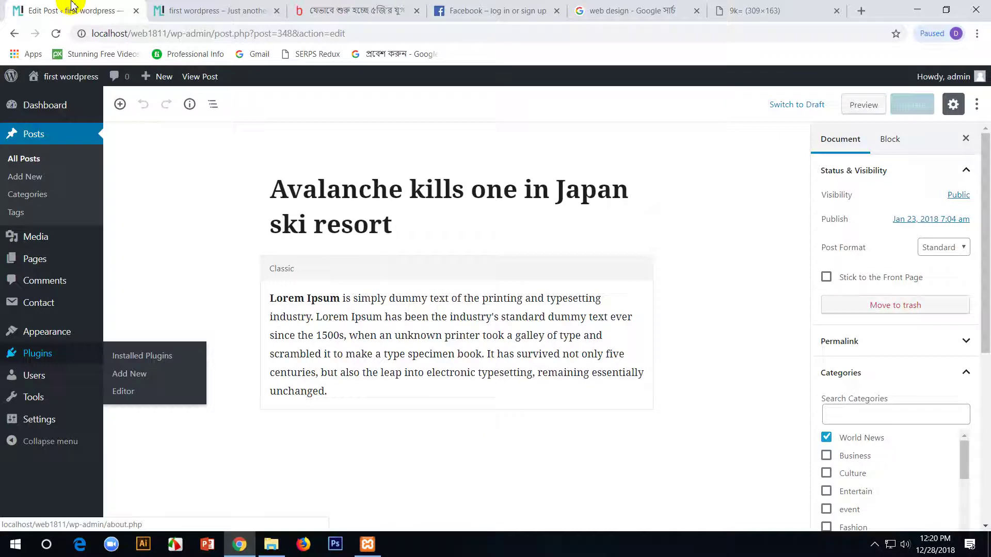
click(216, 10)
scroll(194, 335, down, 15)
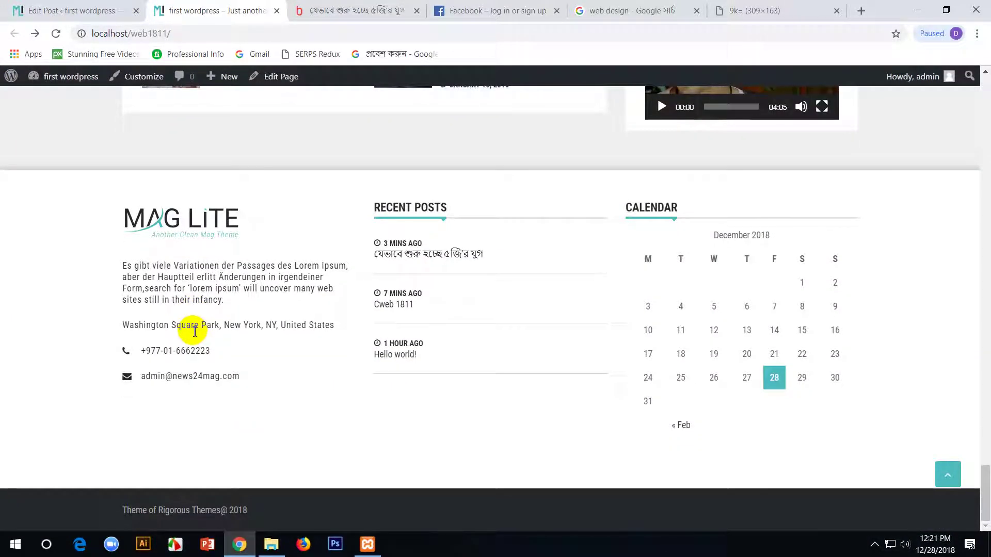
scroll(195, 332, up, 10)
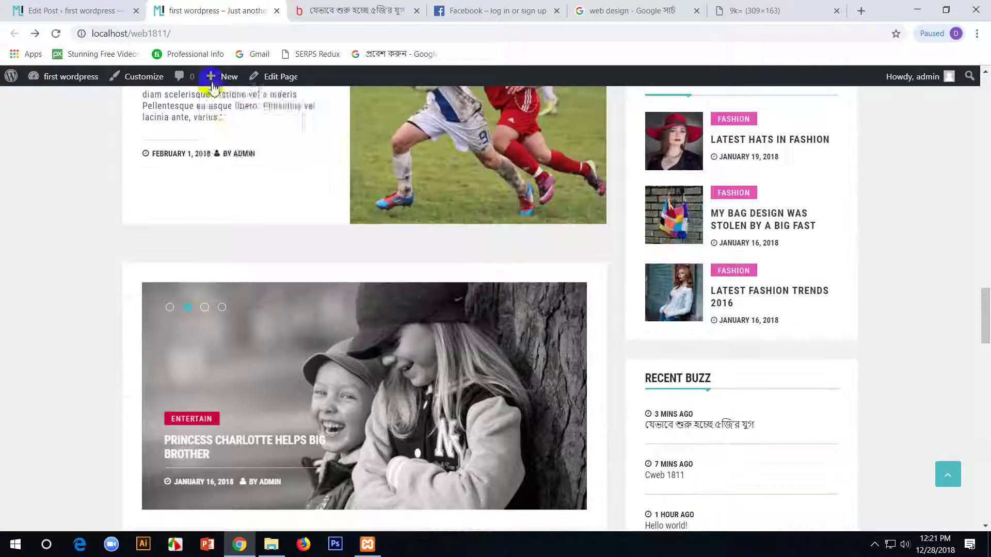
click(98, 10)
click(217, 10)
click(132, 6)
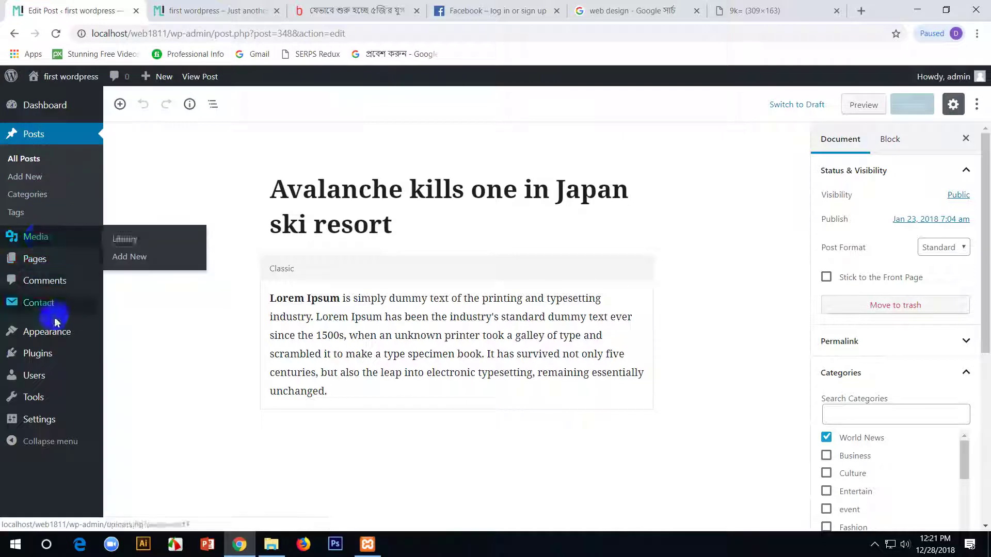
mouse_move(50, 338)
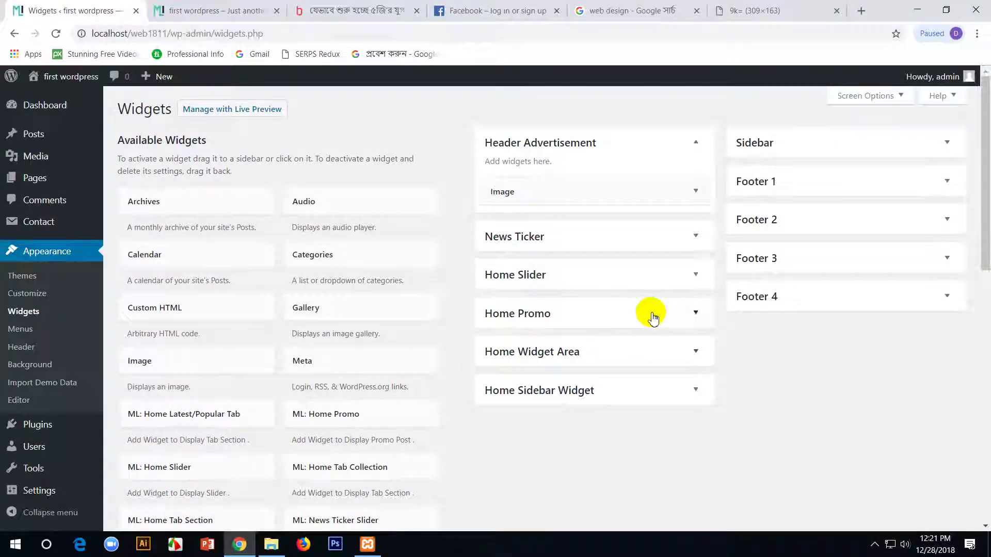
- Expand and collapse the Home Sidebar Widget area to look at its contents
scroll(471, 370, down, 5)
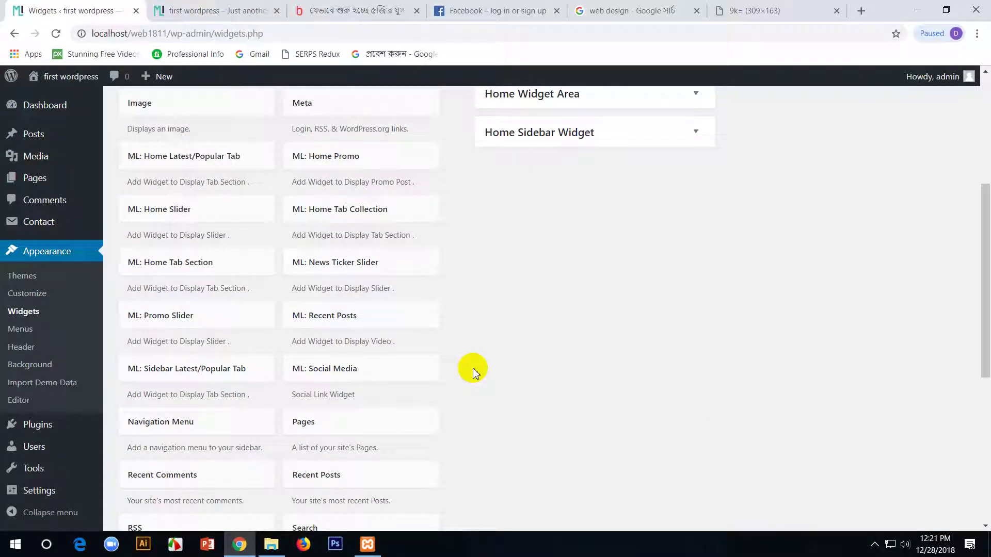
scroll(221, 422, up, 3)
scroll(200, 399, up, 3)
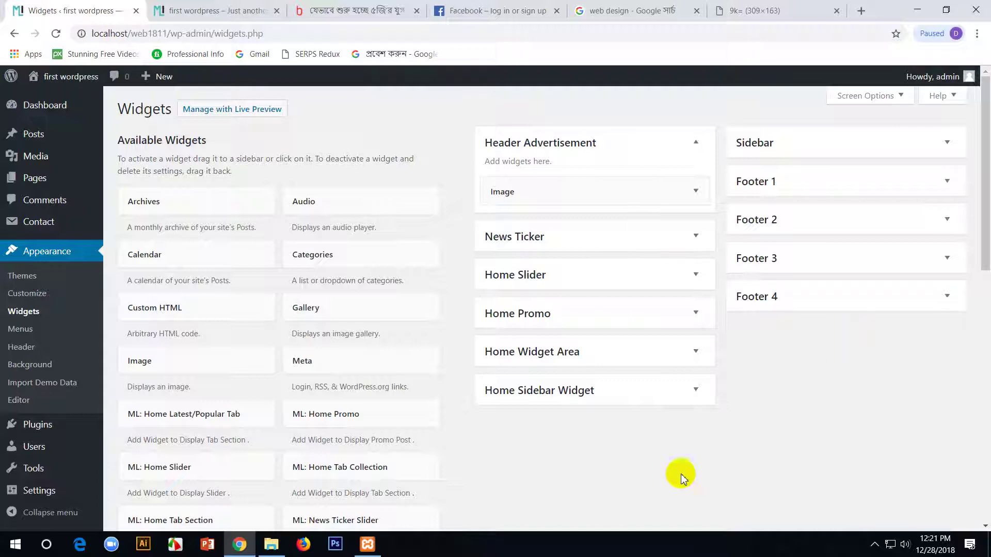
click(678, 395)
scroll(677, 395, down, 1)
scroll(676, 395, up, 1)
click(679, 395)
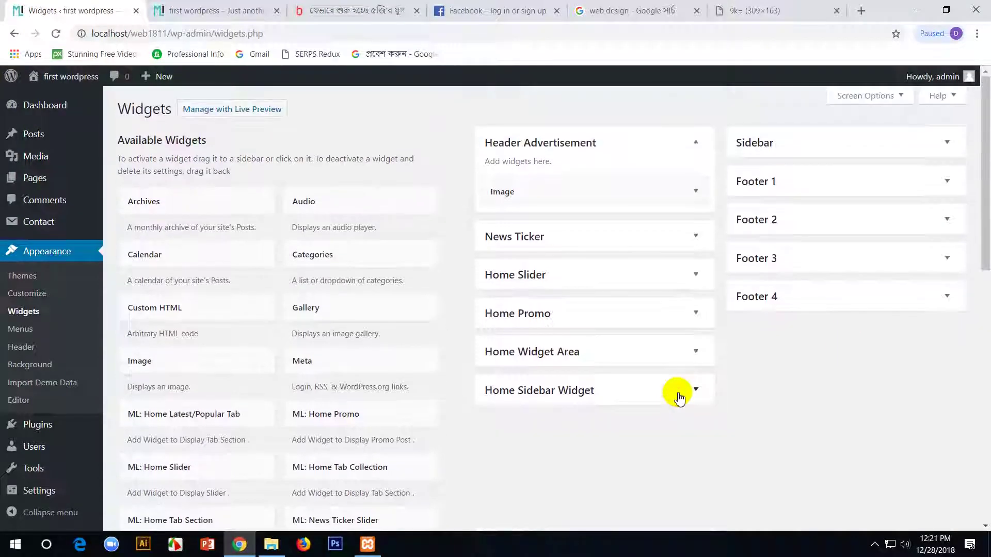
- Expand the Home Widget Area and its Home Promo area
click(680, 353)
click(666, 317)
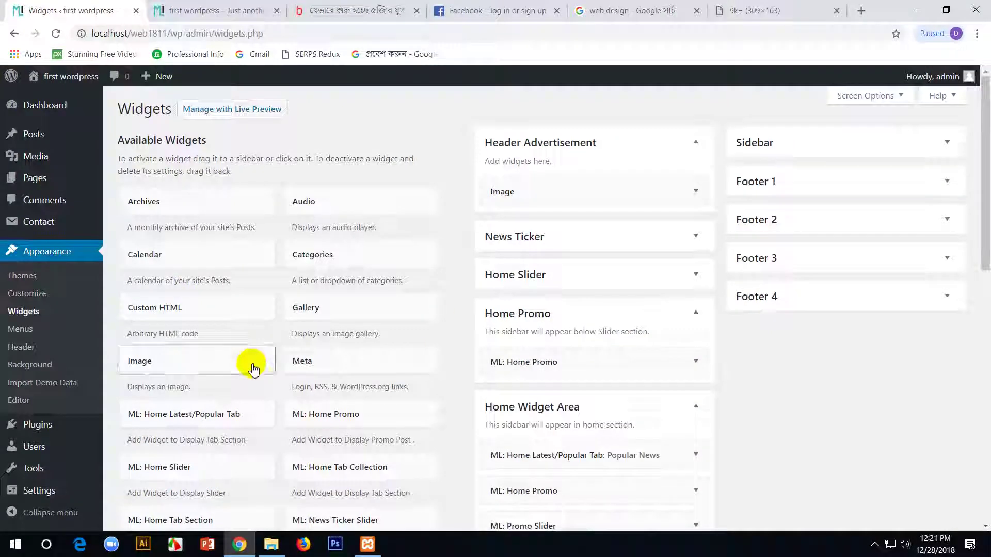
scroll(250, 356, down, 2)
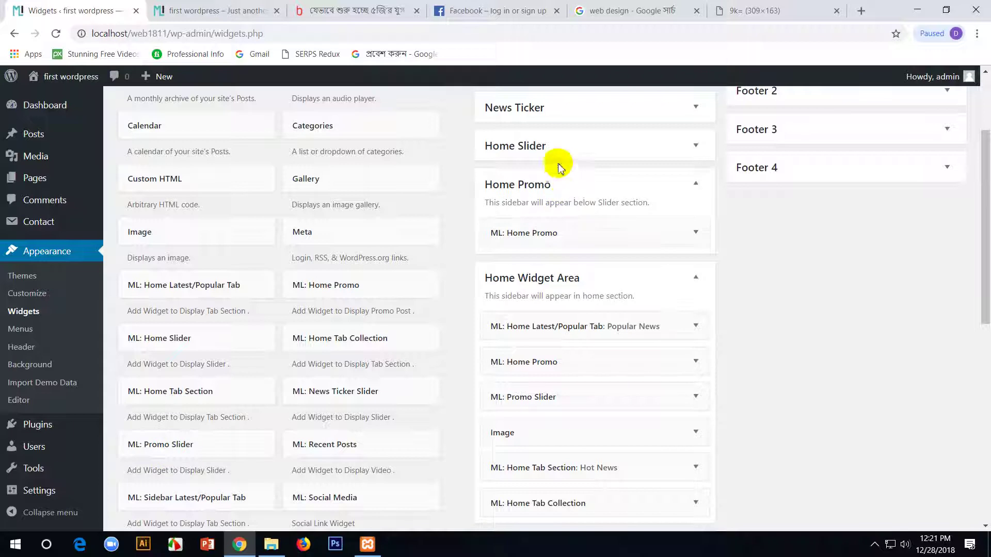
click(654, 277)
click(653, 273)
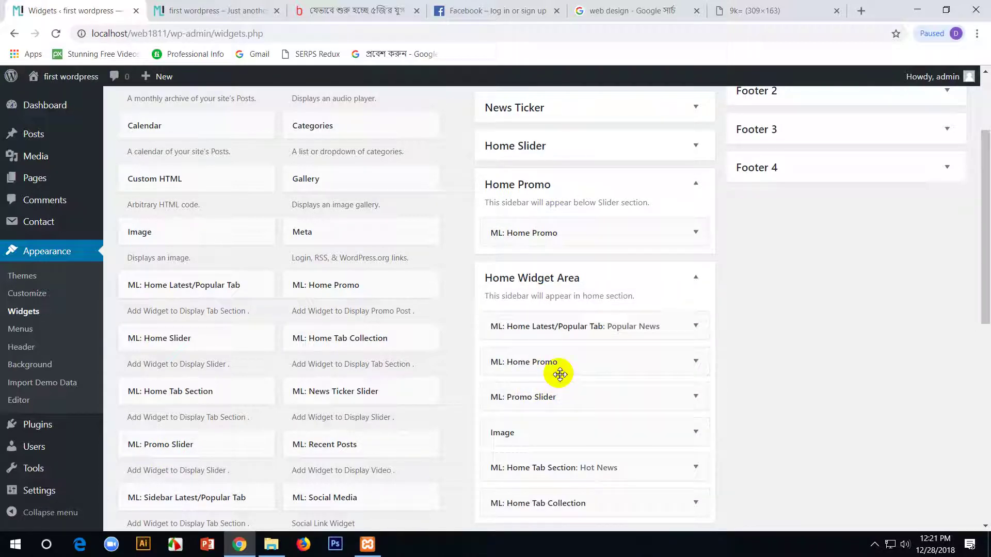
- Review the ML: Home Promo widget settings, then view the live site
click(697, 363)
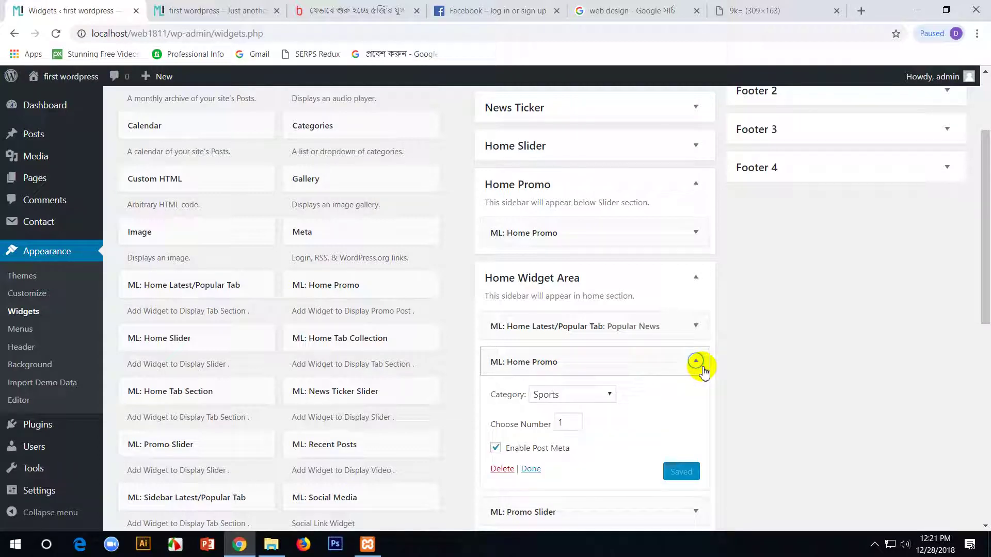
scroll(544, 445, down, 2)
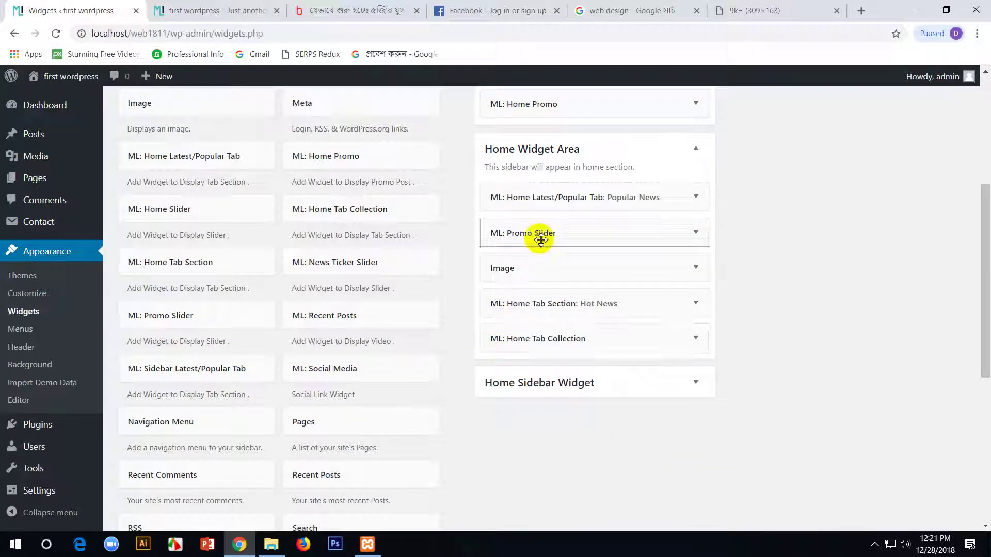
scroll(662, 305, up, 5)
scroll(662, 312, down, 10)
click(232, 9)
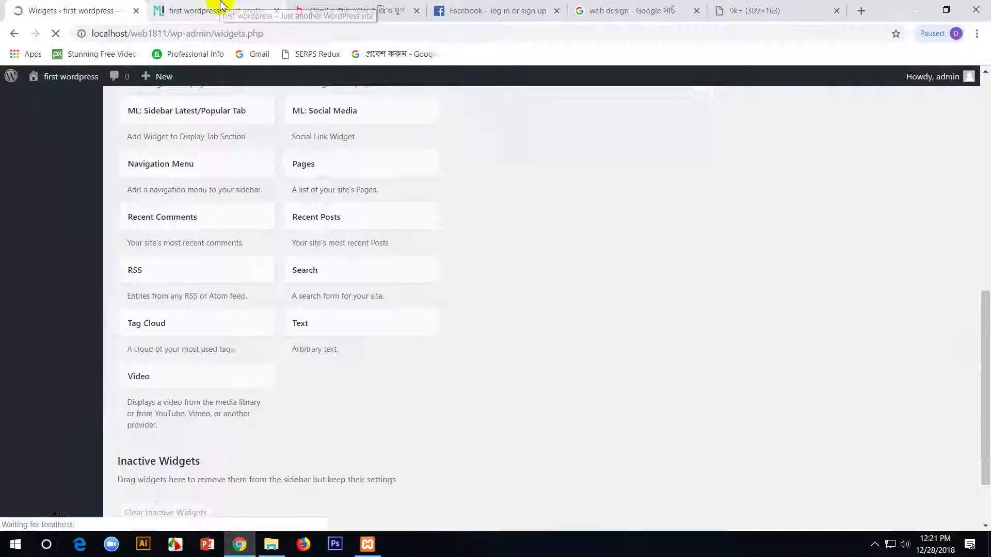
- Reload the front page and scroll through its sections to review the widget changes
key(F5)
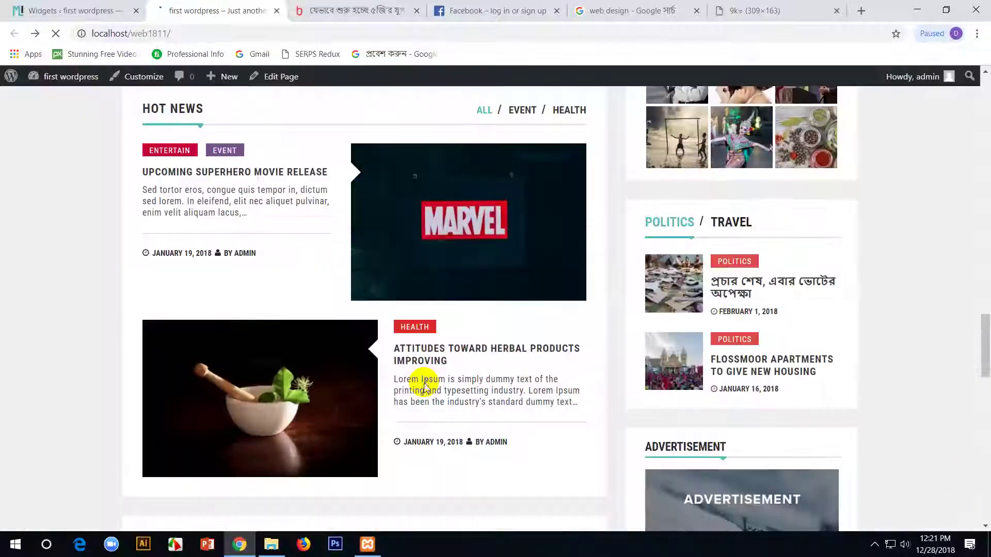
scroll(424, 384, up, 15)
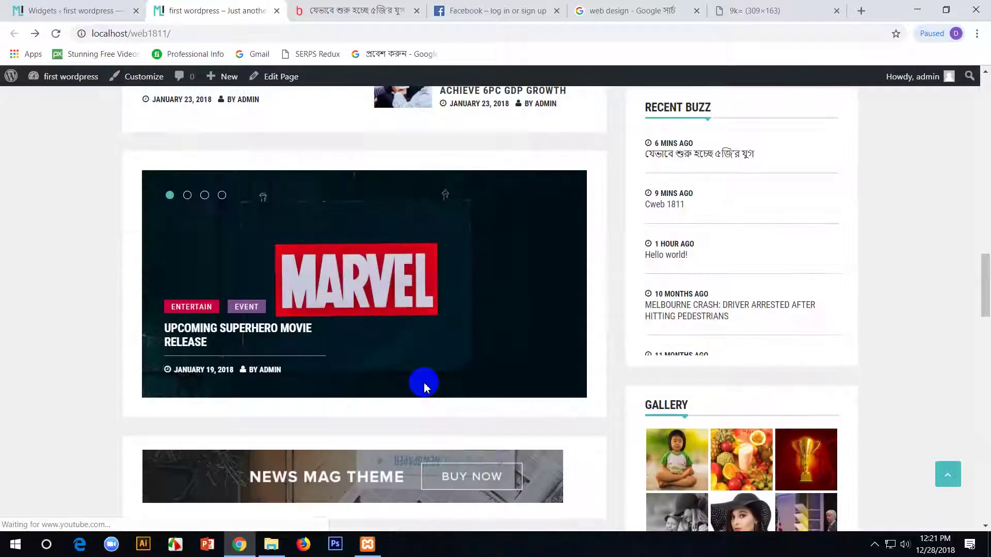
scroll(423, 382, up, 15)
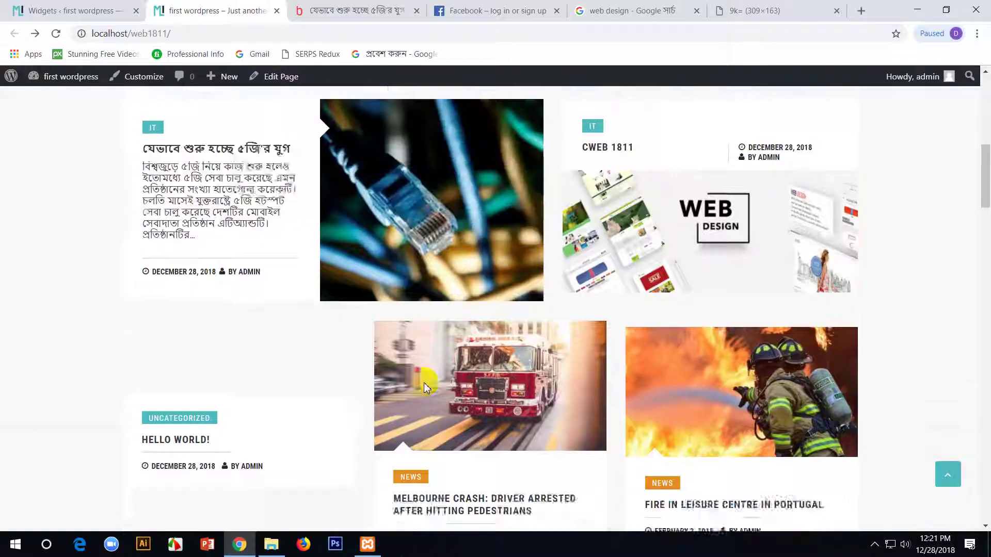
scroll(424, 387, down, 15)
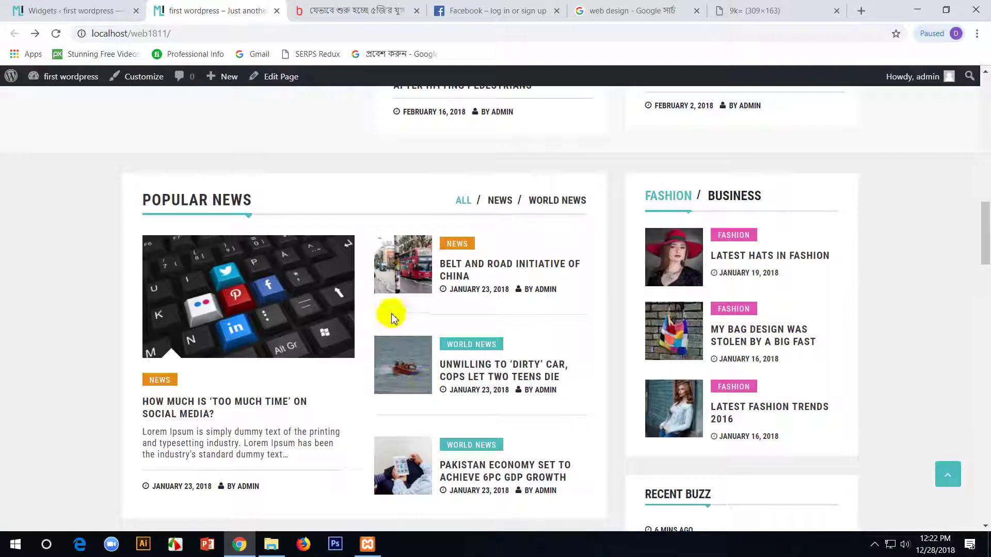
scroll(416, 299, down, 12)
scroll(416, 296, up, 2)
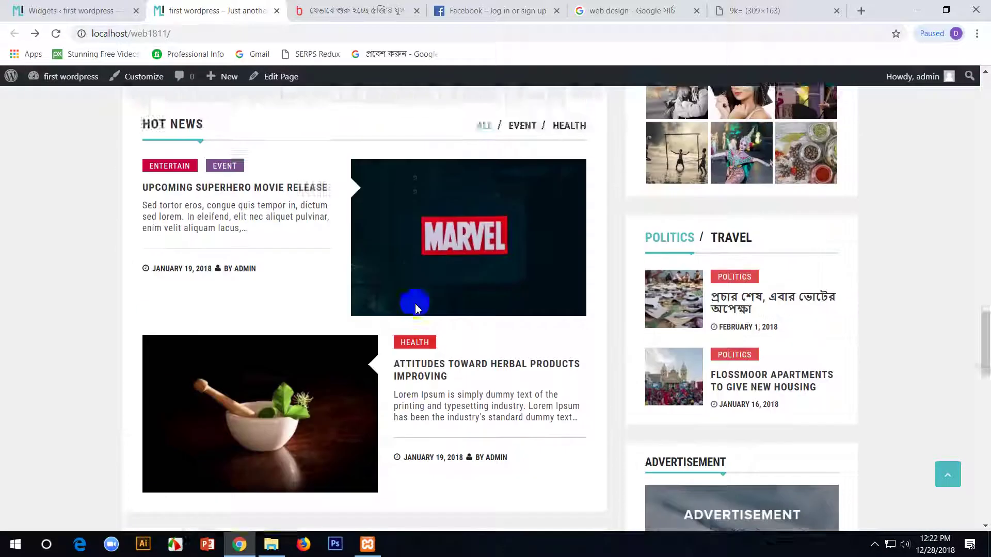
scroll(441, 338, down, 10)
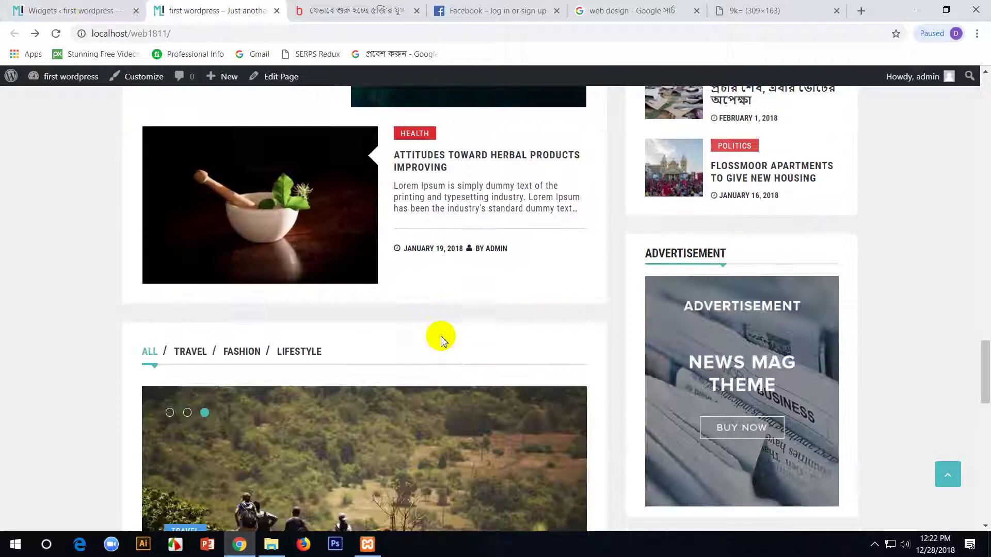
scroll(441, 340, down, 5)
scroll(442, 341, up, 12)
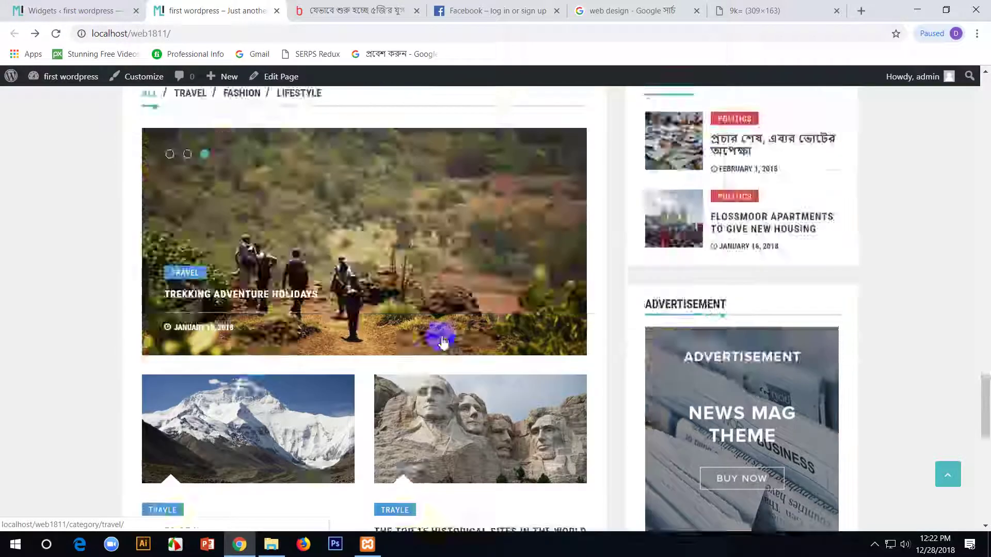
scroll(441, 341, up, 15)
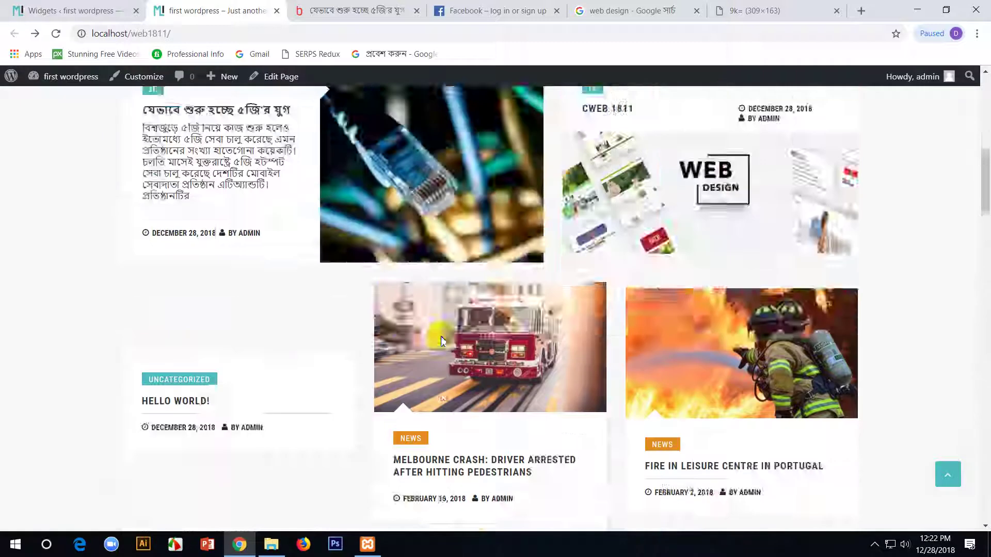
scroll(441, 341, up, 5)
- Drag the ML: Home Promo widget into place in the Home Widget Area
click(73, 10)
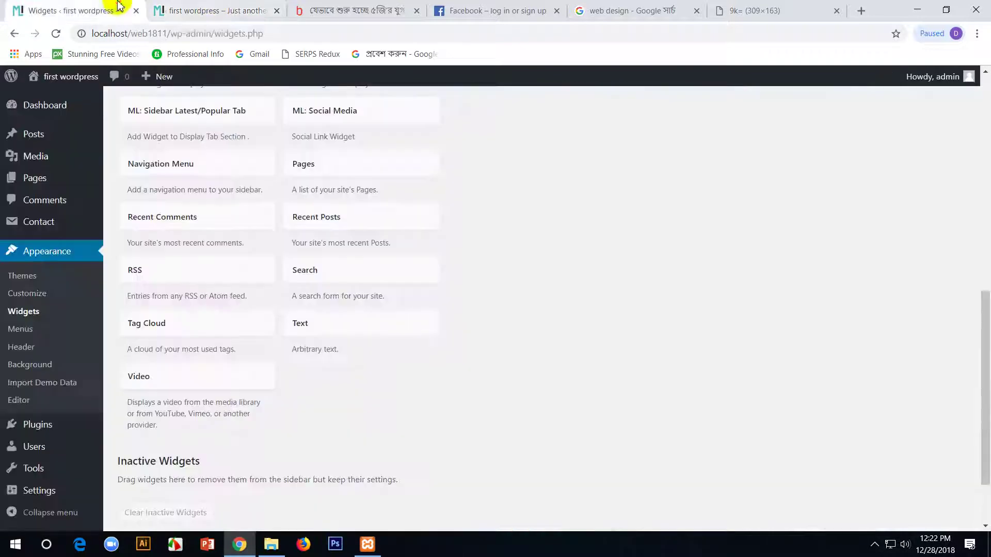
scroll(219, 413, up, 9)
scroll(206, 434, down, 3)
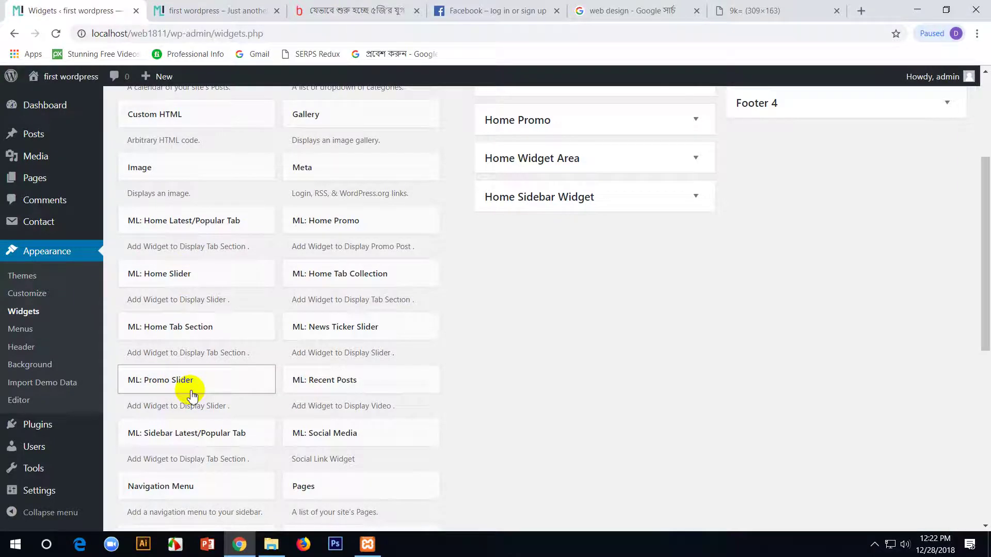
scroll(189, 394, up, 4)
scroll(191, 312, down, 7)
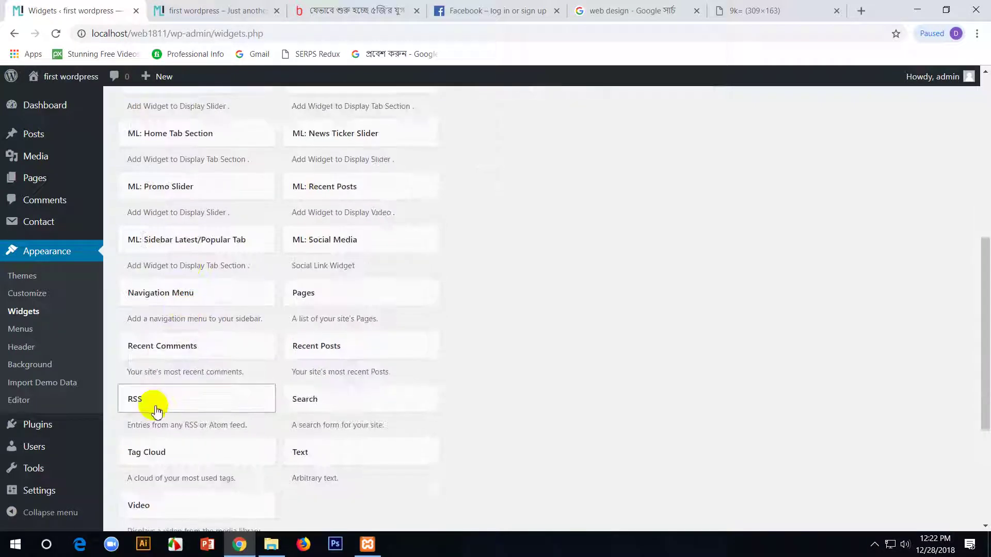
scroll(155, 411, down, 1)
scroll(155, 410, up, 5)
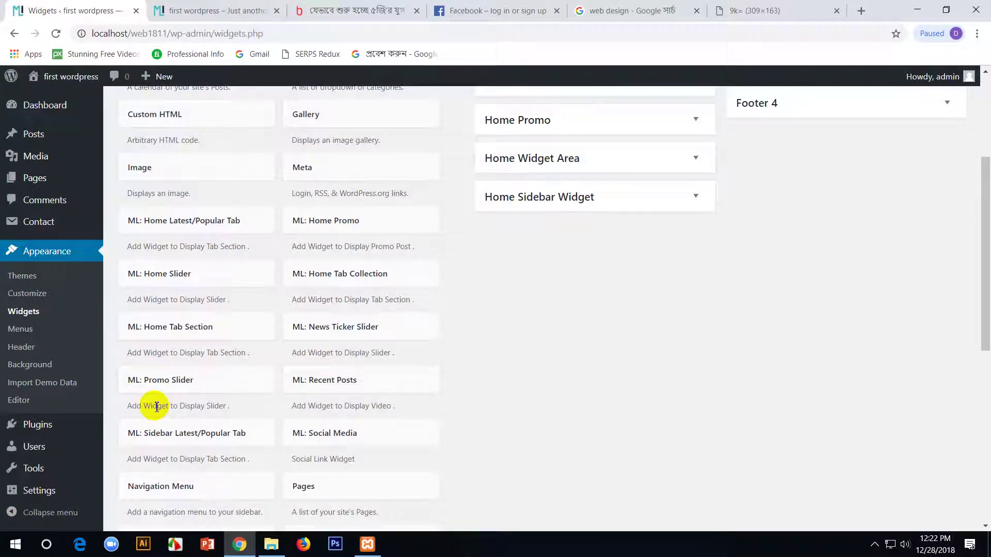
scroll(410, 287, up, 3)
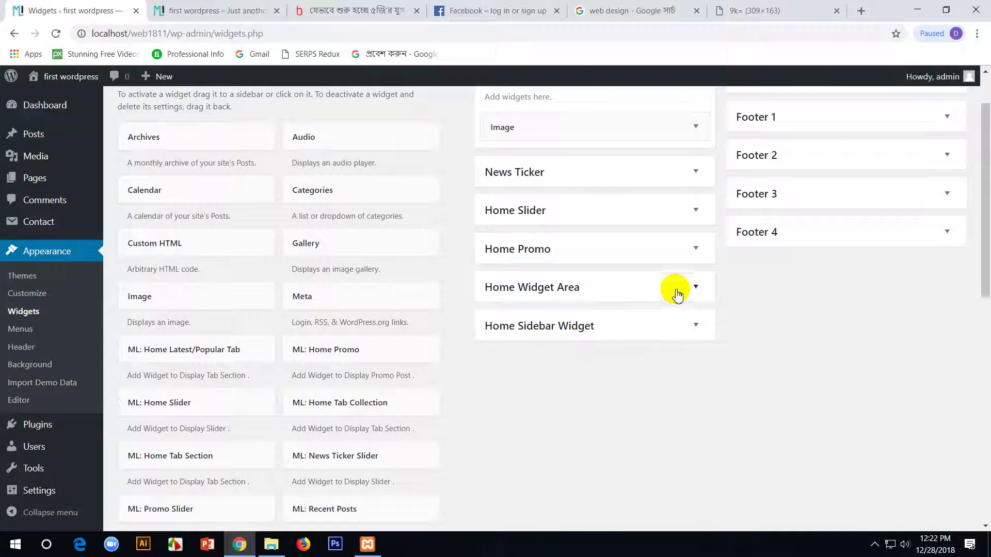
drag(294, 348, 529, 381)
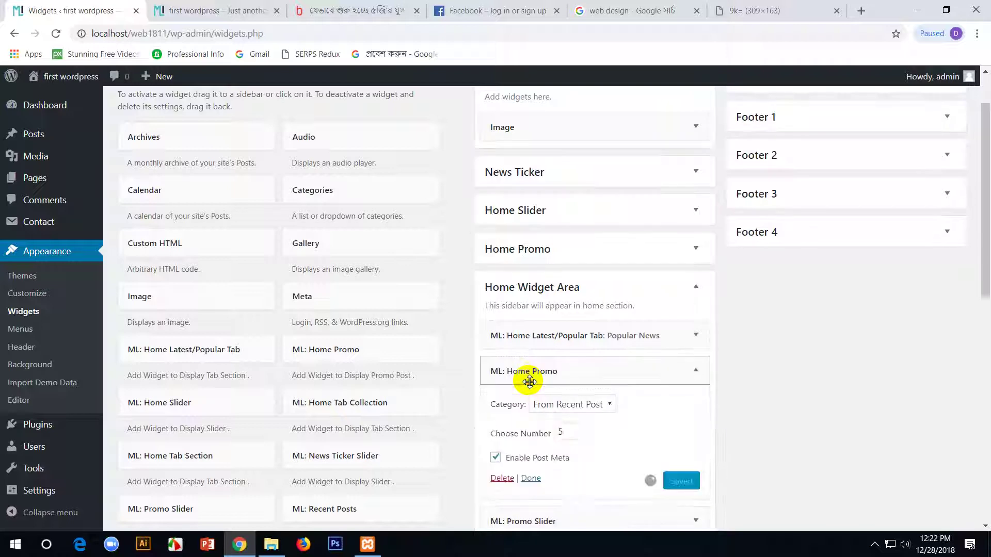
click(530, 381)
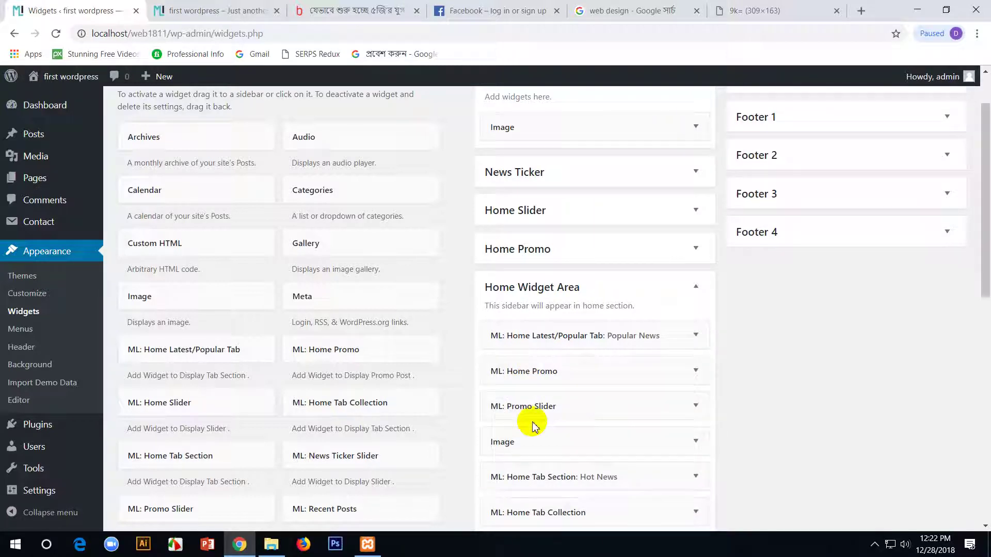
- Choose IT as the ML: Home Promo widget's category and check the front page
click(612, 372)
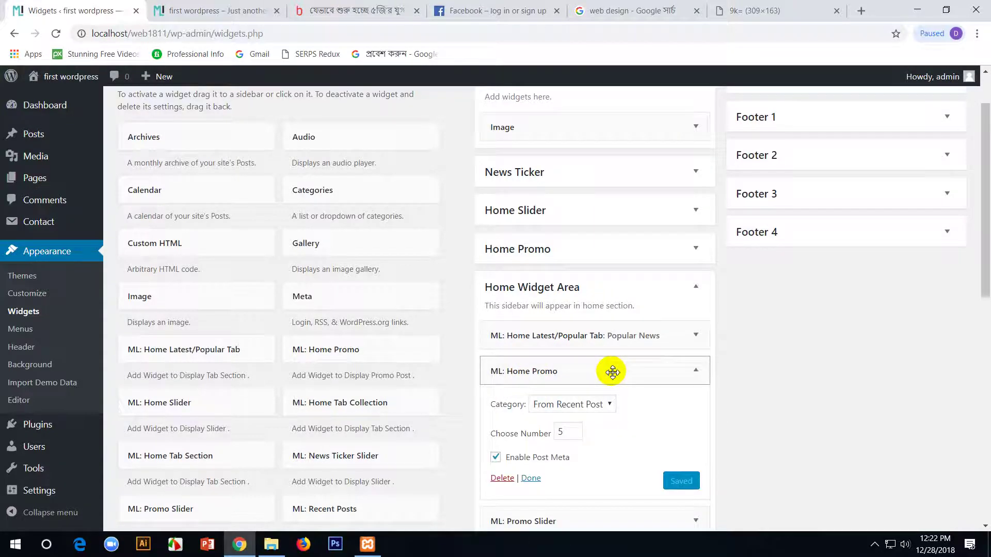
scroll(611, 370, down, 2)
click(608, 338)
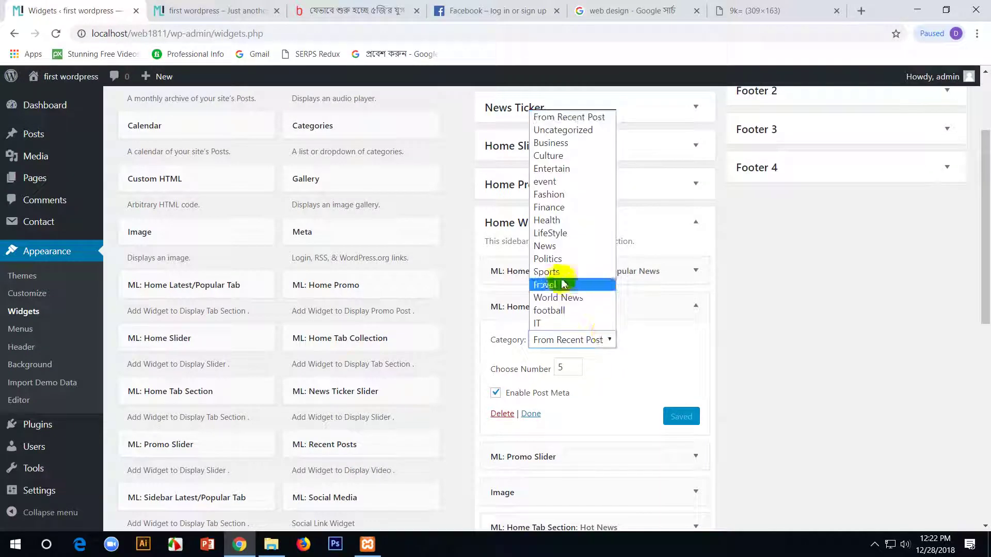
click(540, 322)
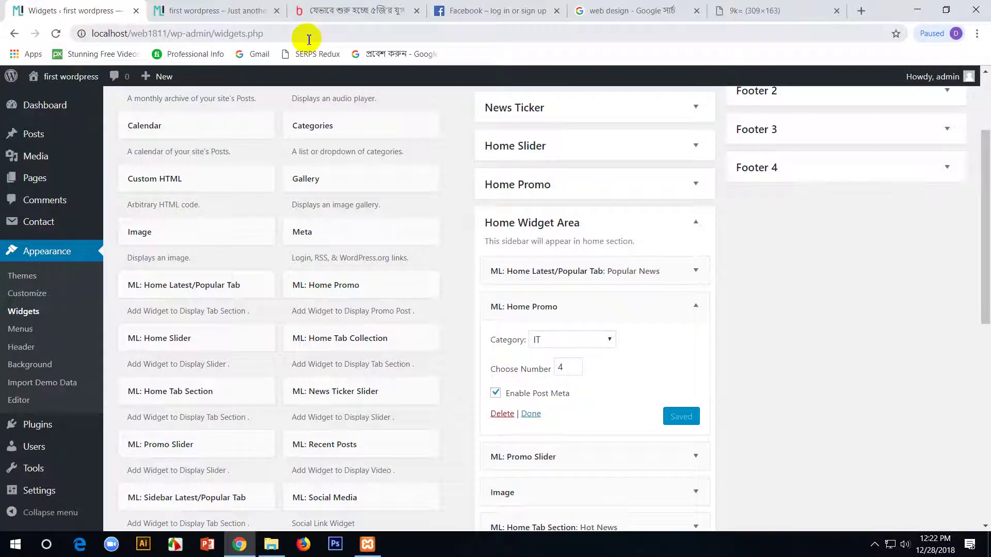
click(220, 6)
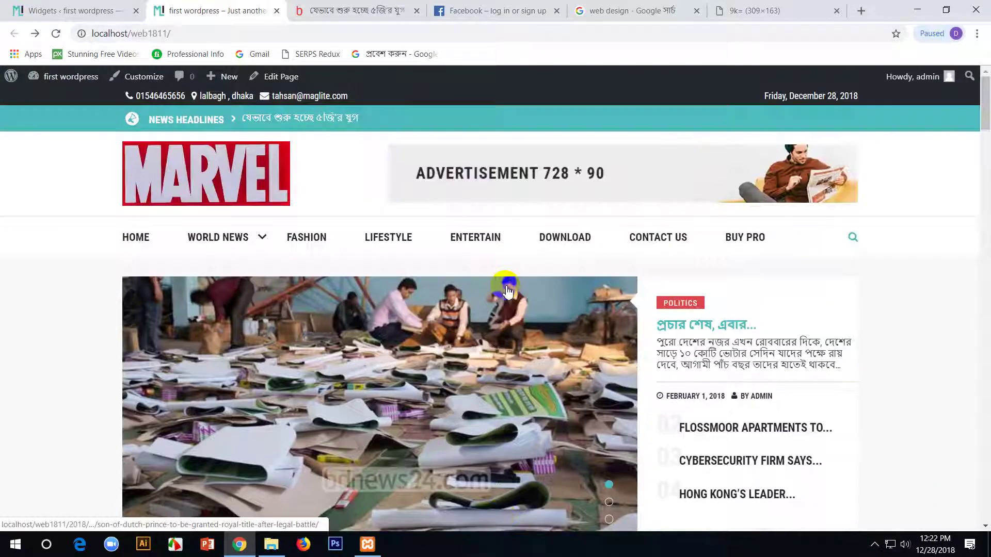
- Scroll the homepage to check the IT promo posts, including Cweb 1811 and the 5G article
scroll(490, 315, down, 8)
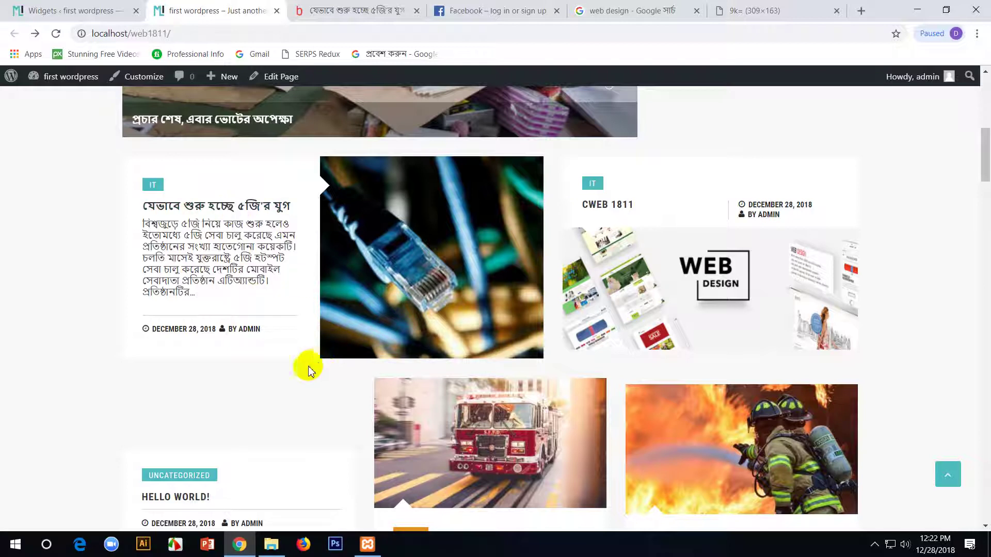
scroll(253, 392, down, 8)
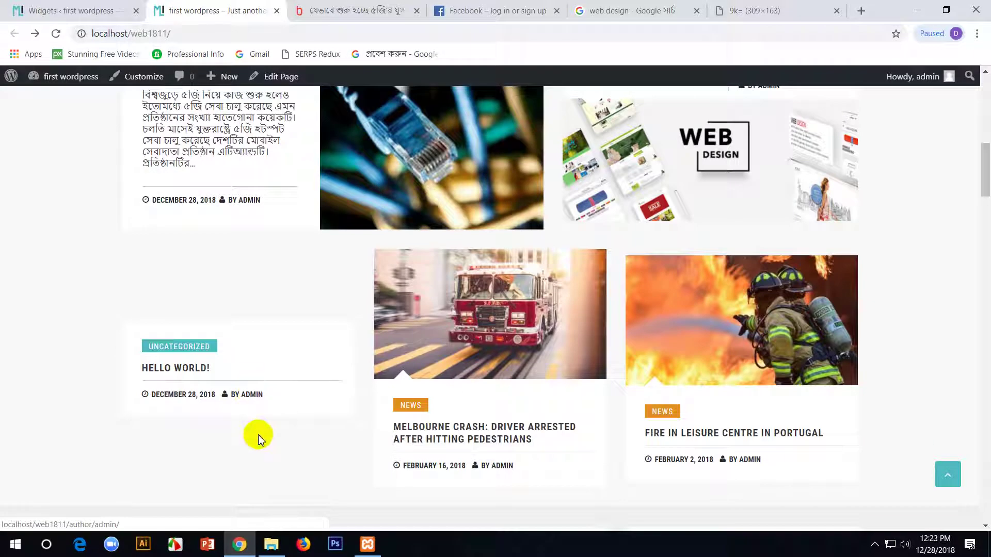
scroll(258, 435, down, 11)
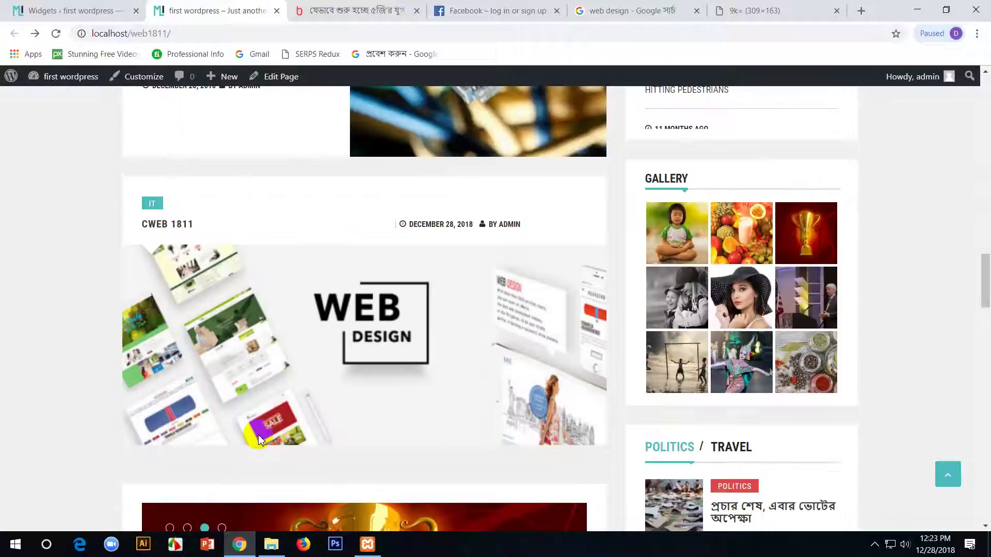
scroll(259, 434, up, 5)
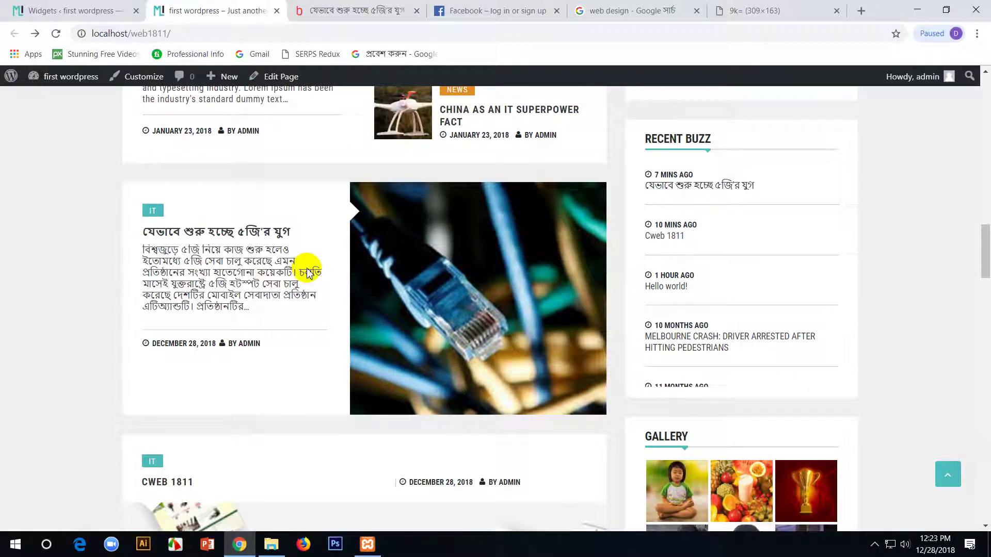
scroll(317, 329, down, 4)
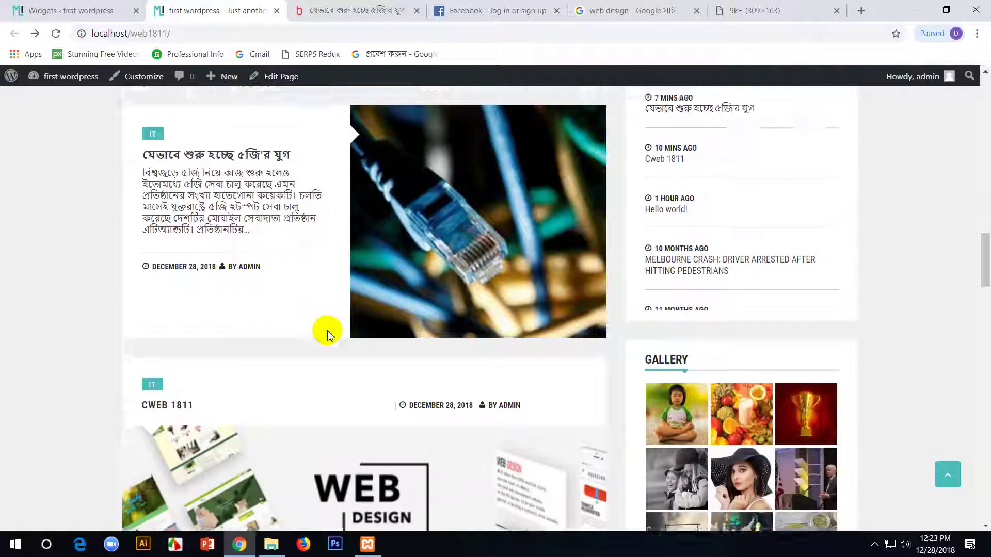
scroll(327, 332, up, 4)
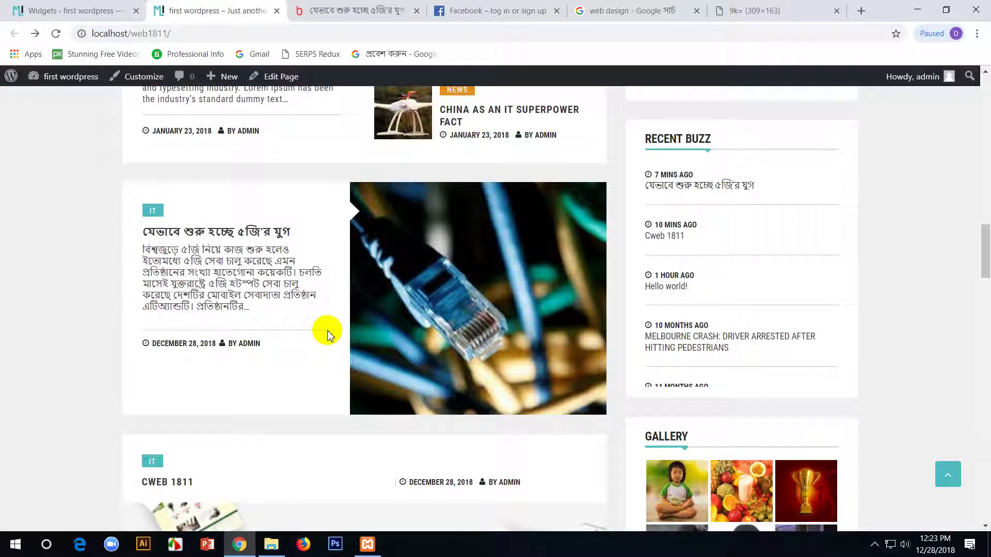
scroll(327, 332, up, 1)
click(83, 8)
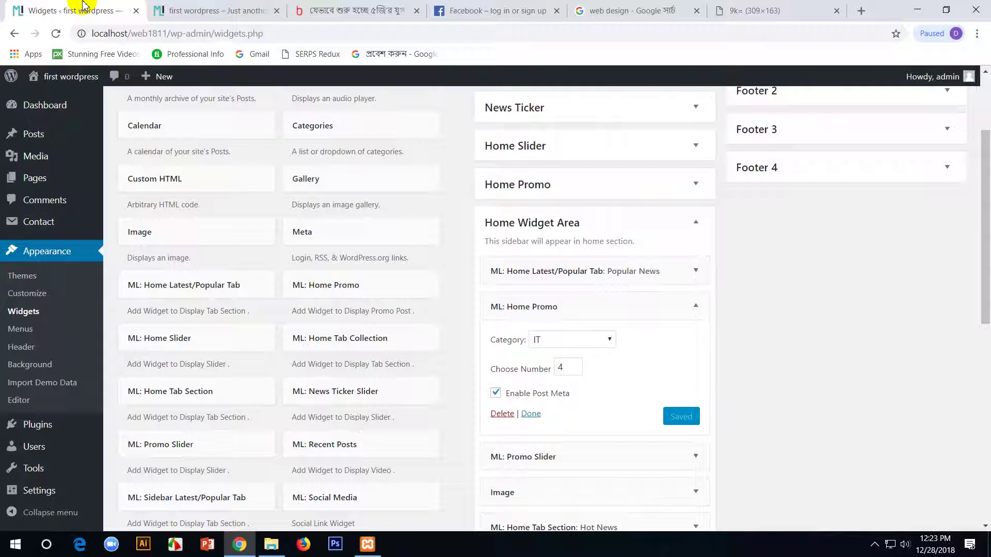
click(547, 456)
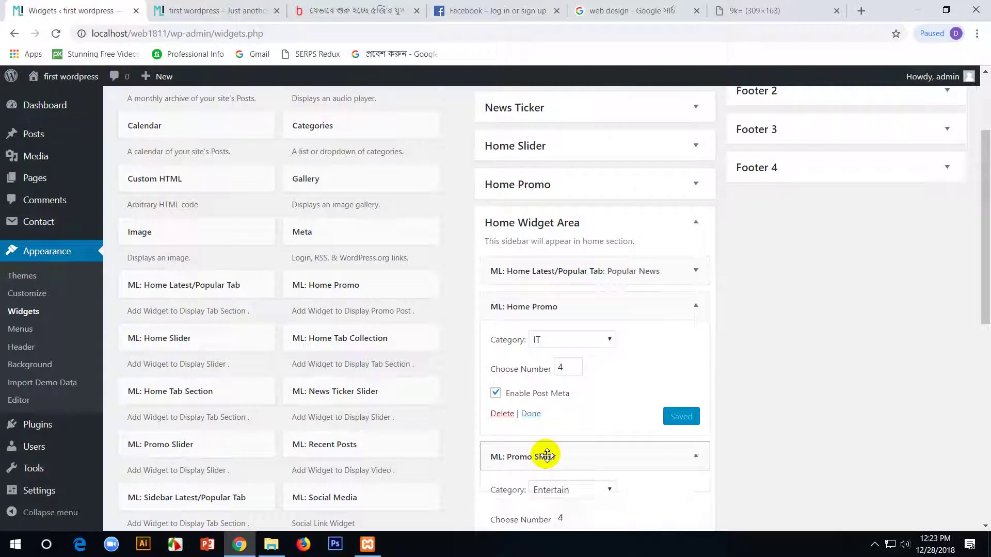
scroll(546, 455, down, 4)
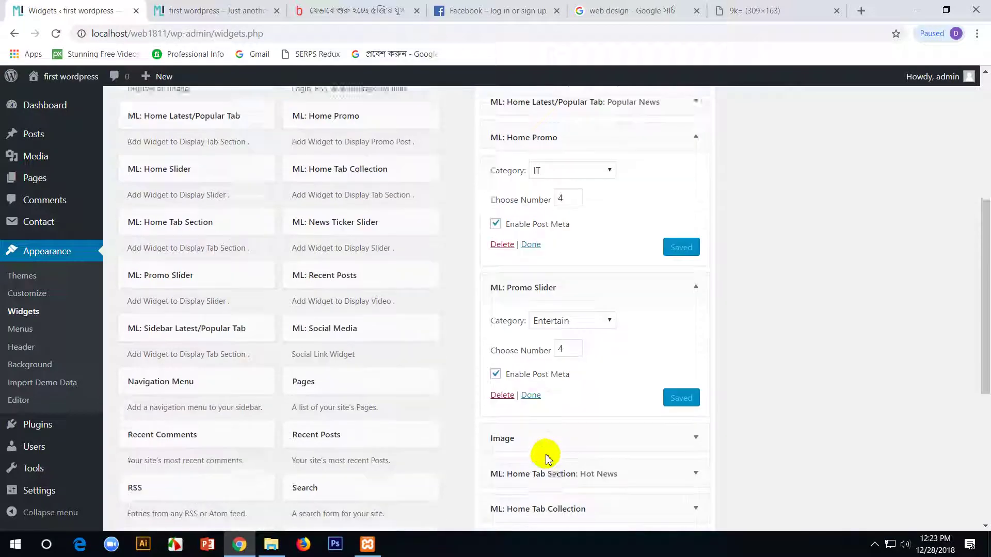
click(634, 256)
click(214, 10)
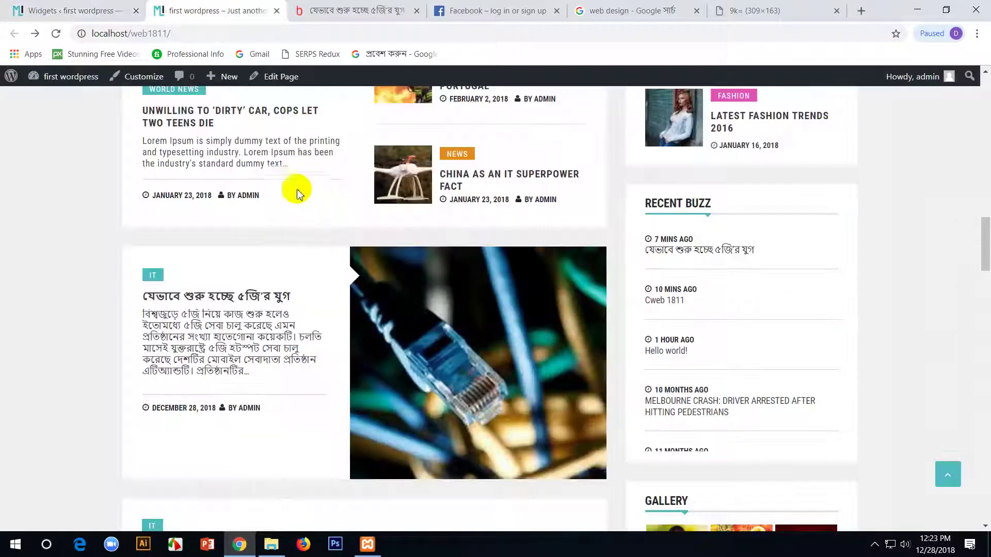
scroll(297, 194, down, 6)
scroll(298, 243, down, 6)
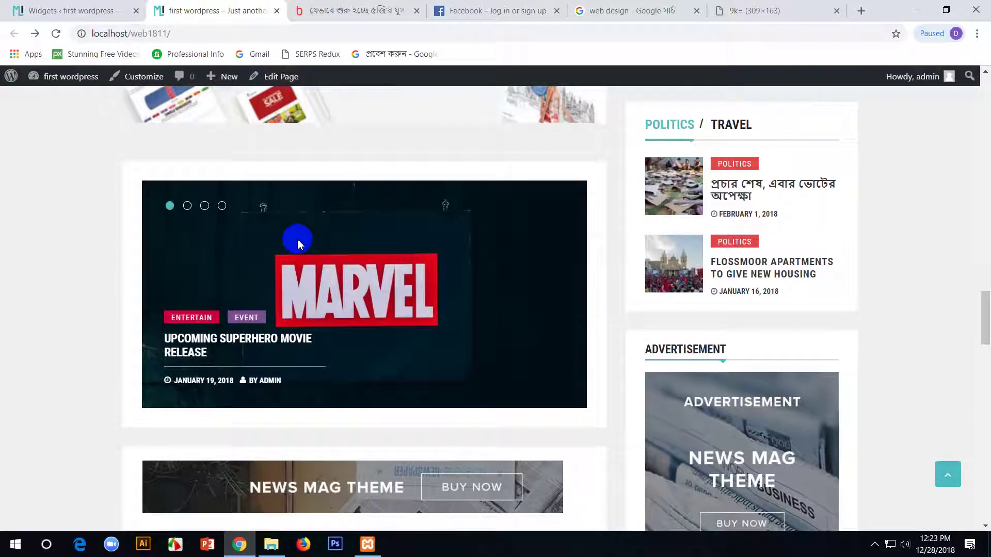
scroll(320, 304, up, 3)
scroll(302, 396, down, 3)
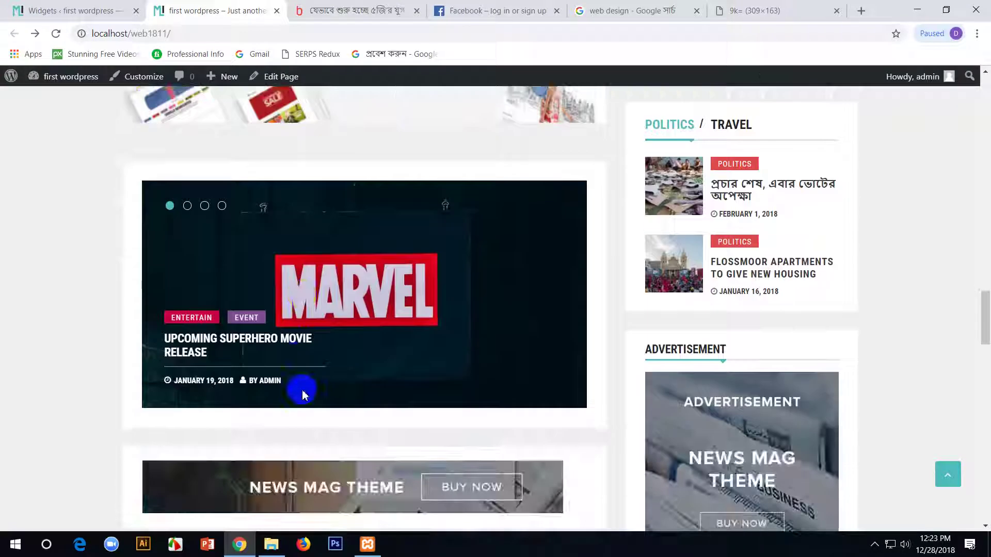
scroll(303, 395, up, 5)
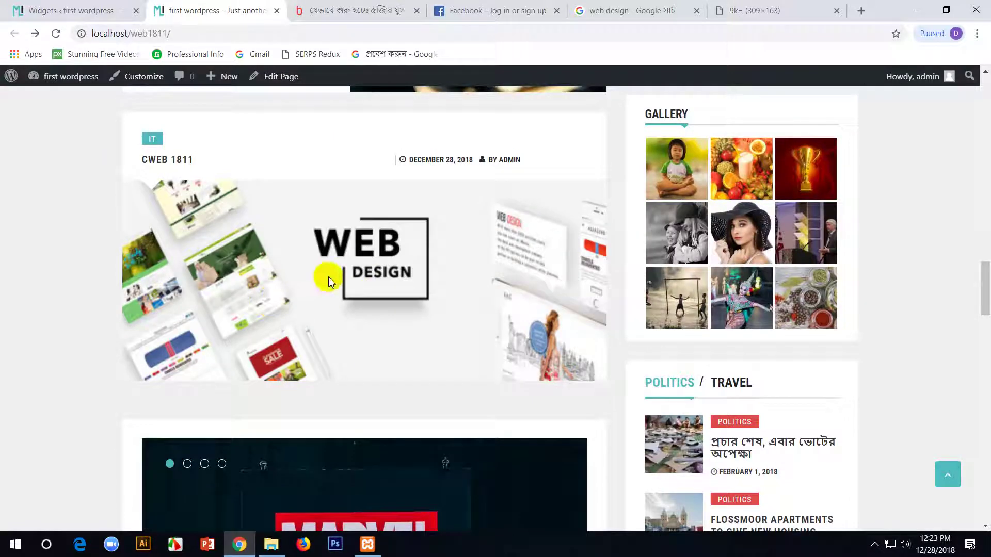
click(238, 486)
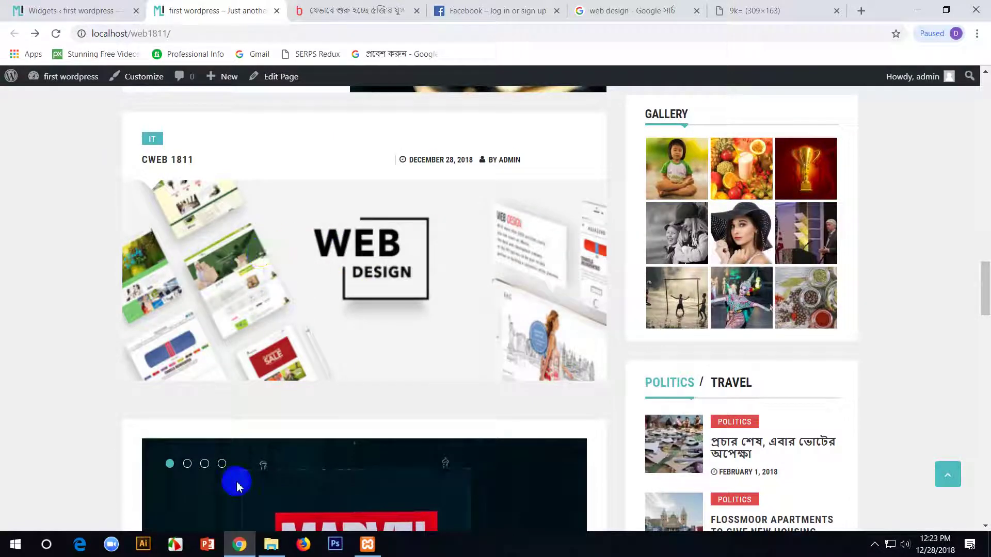
key(ctrl+shift+Tab)
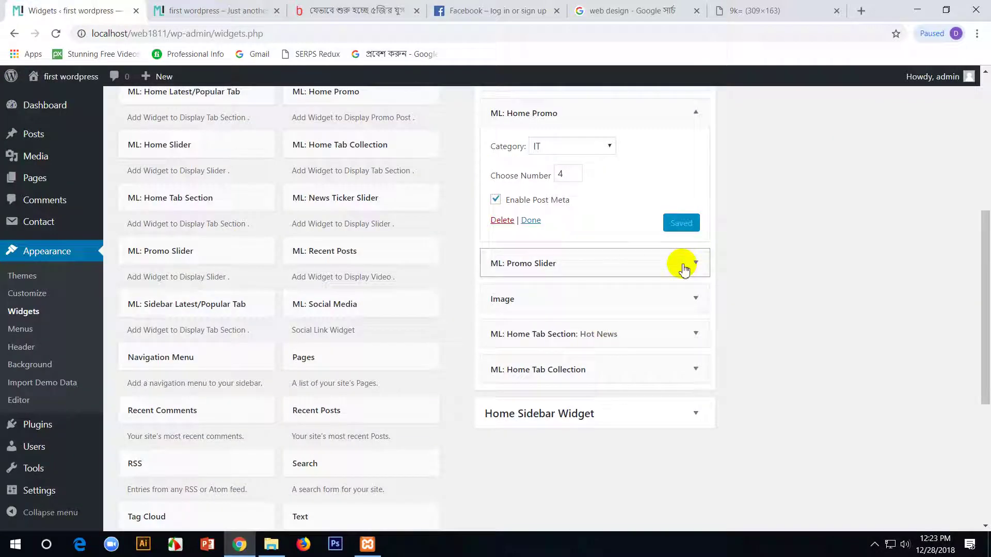
click(685, 115)
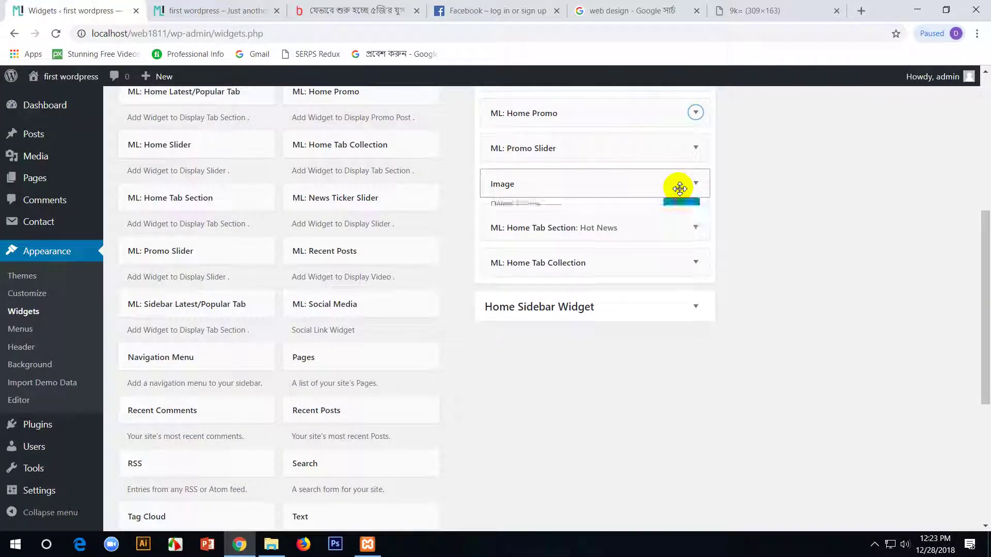
click(680, 187)
click(680, 187)
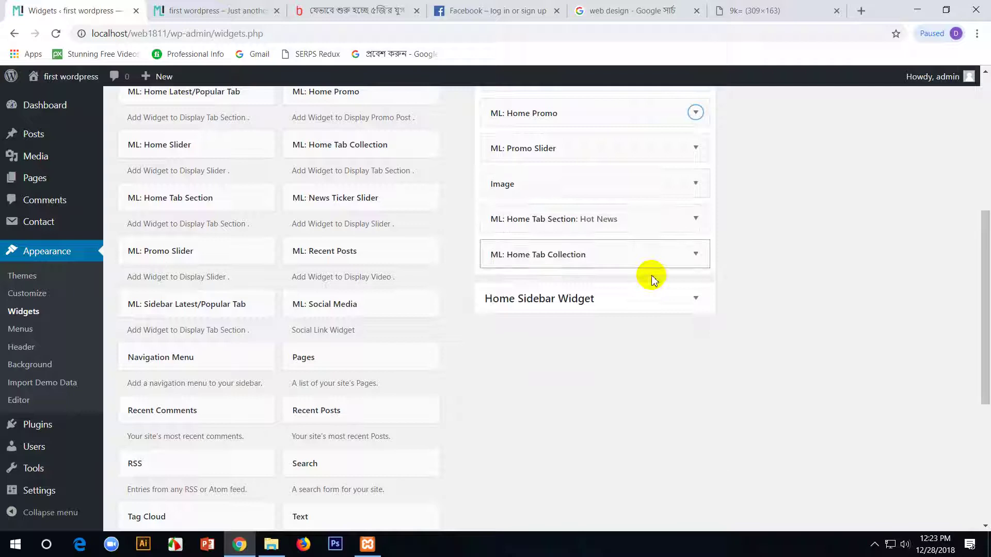
click(653, 225)
click(653, 225)
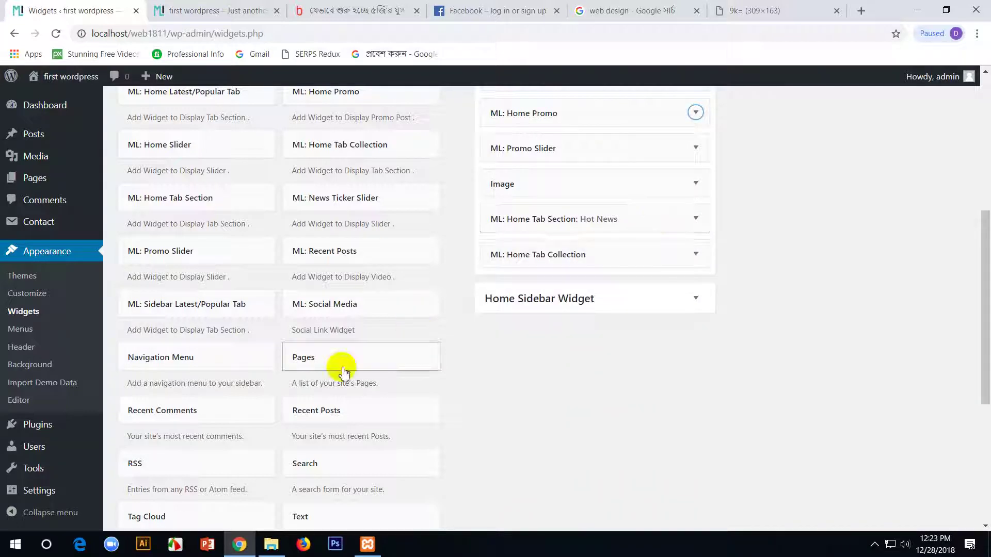
scroll(697, 379, up, 6)
click(854, 143)
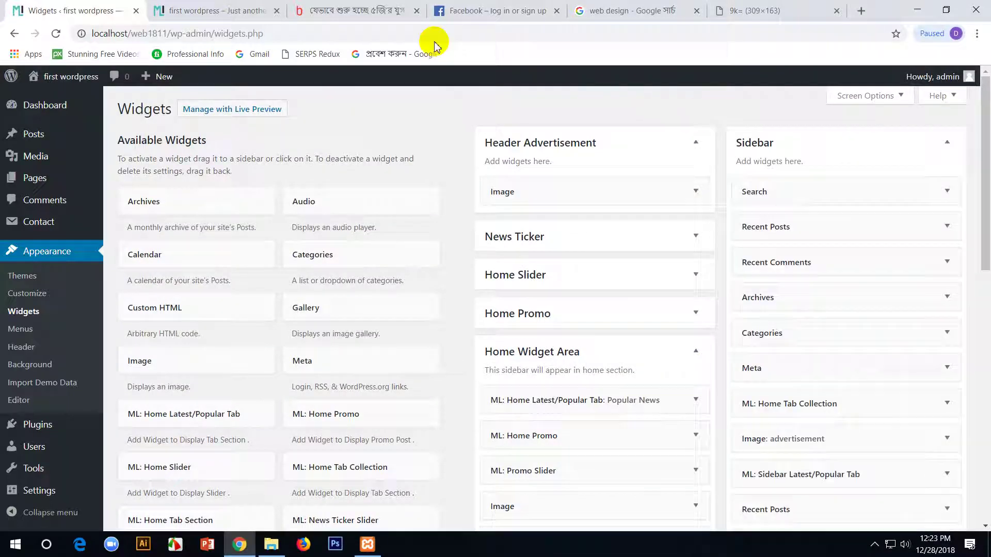
click(176, 10)
scroll(846, 248, down, 6)
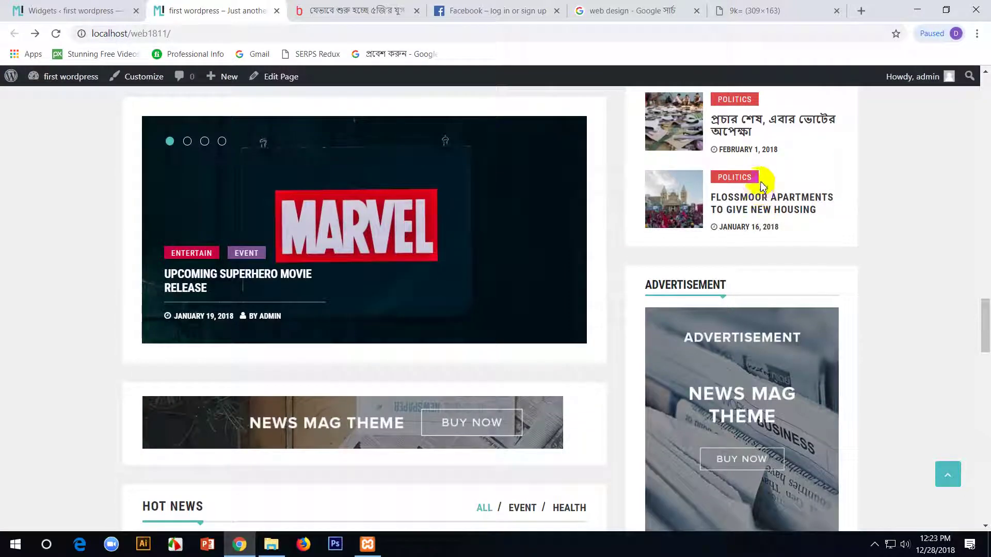
scroll(730, 177, up, 8)
scroll(725, 175, up, 8)
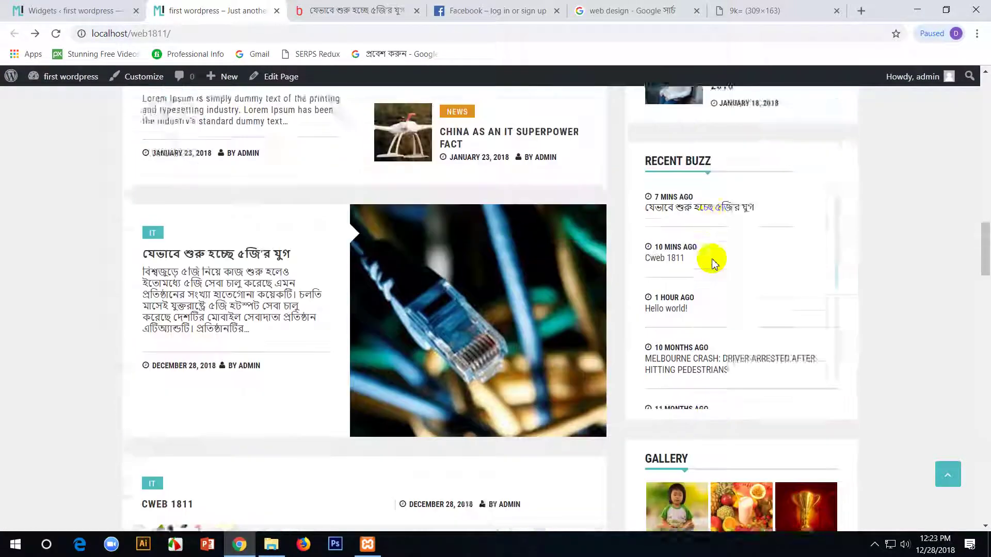
scroll(702, 268, up, 10)
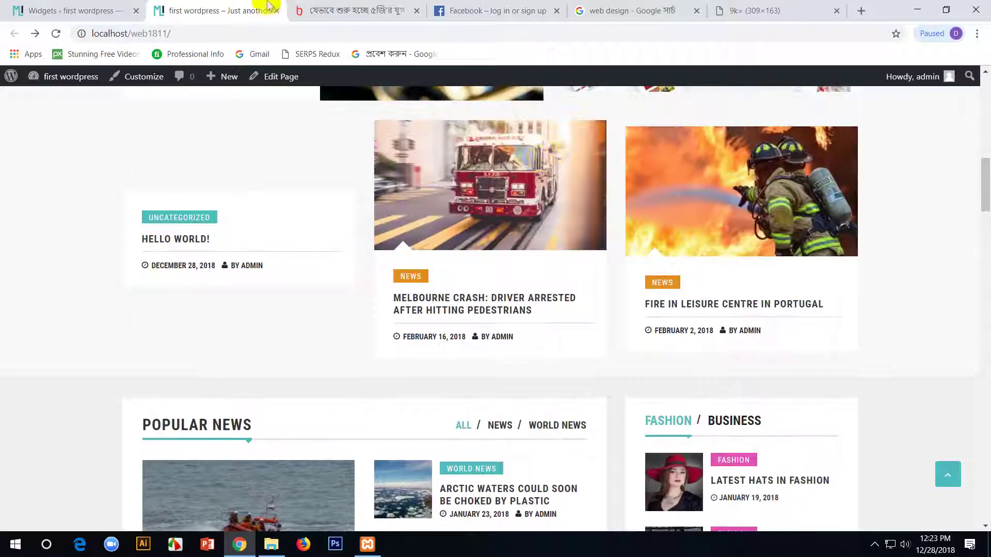
click(140, 10)
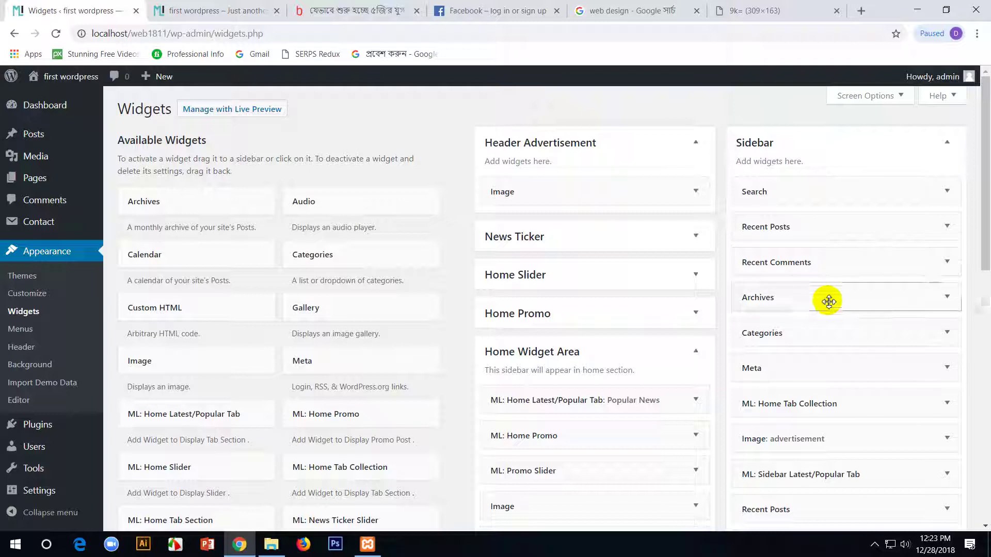
- Peek at the Categories widget, then open the sidebar Home Tab Collection settings
click(827, 343)
click(827, 343)
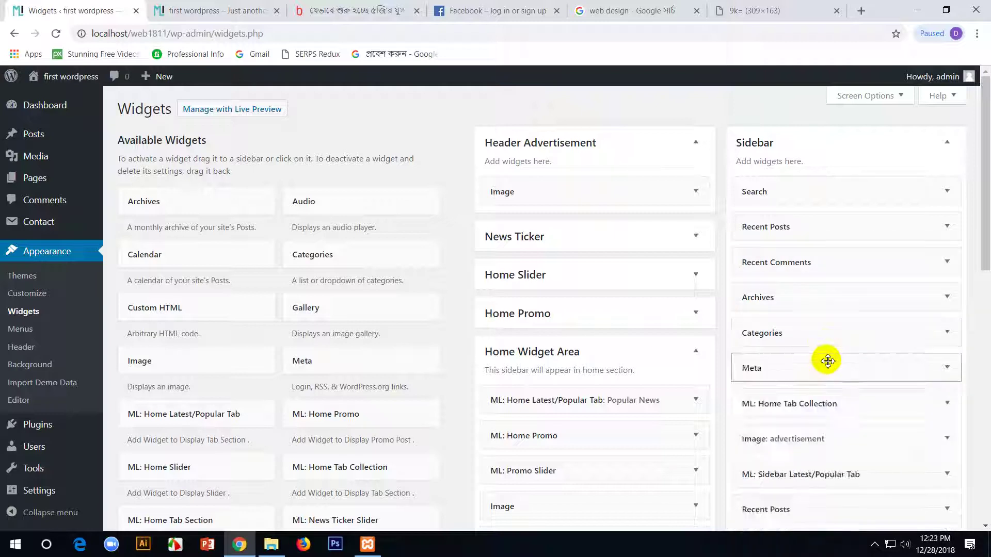
scroll(821, 379, down, 1)
click(847, 351)
click(845, 349)
click(847, 336)
scroll(847, 336, down, 2)
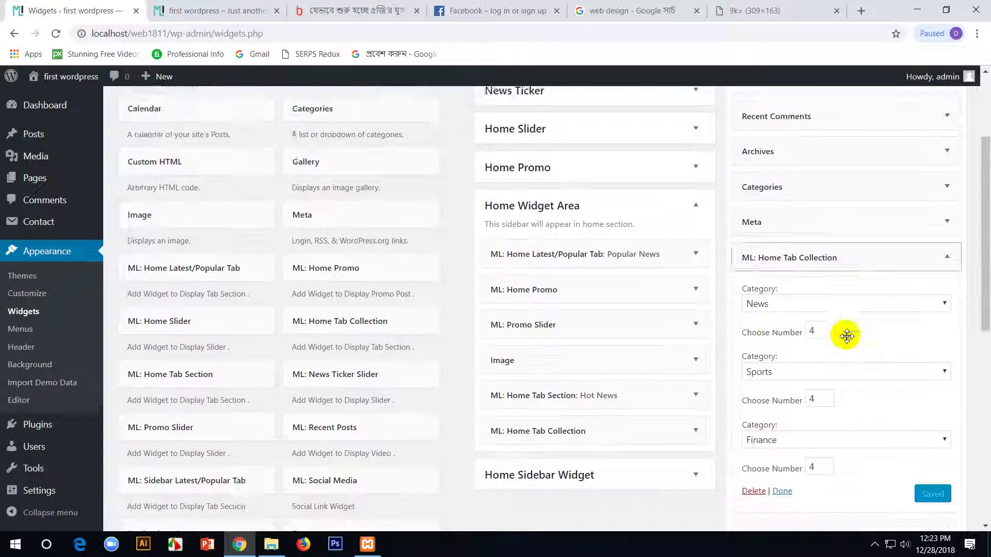
scroll(779, 382, down, 1)
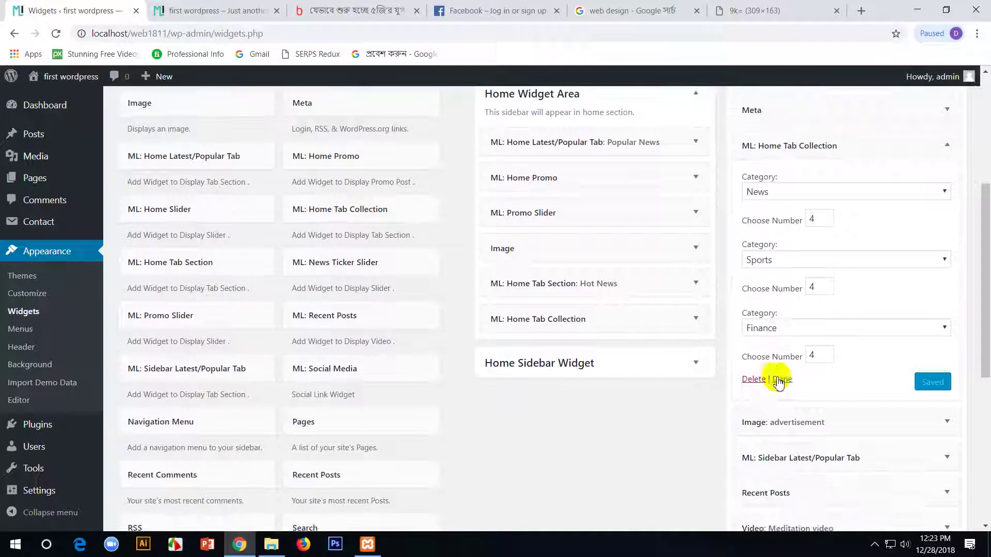
- Scroll through the site's homepage to review its sections
click(177, 10)
scroll(856, 376, down, 3)
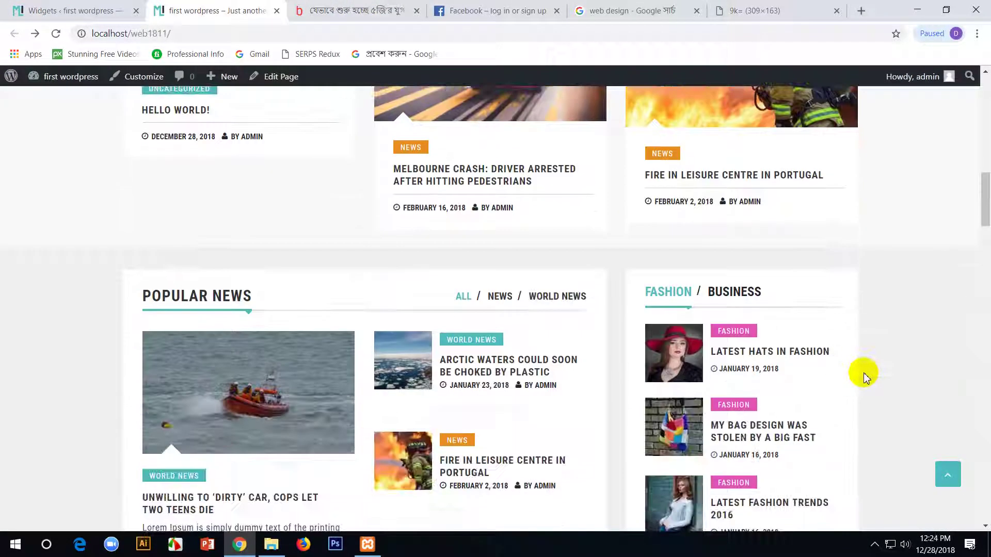
scroll(865, 376, up, 5)
scroll(866, 376, down, 14)
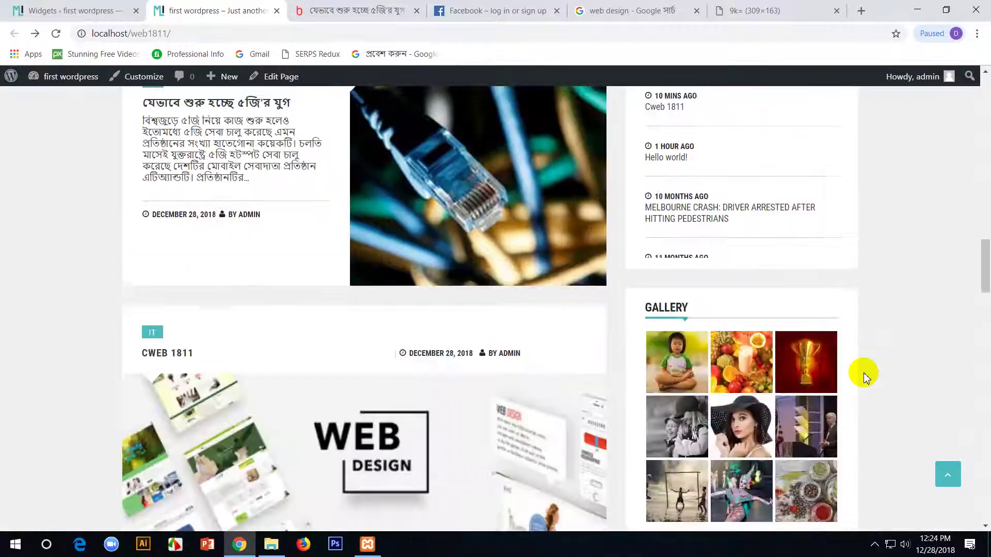
scroll(866, 375, up, 2)
scroll(865, 375, down, 10)
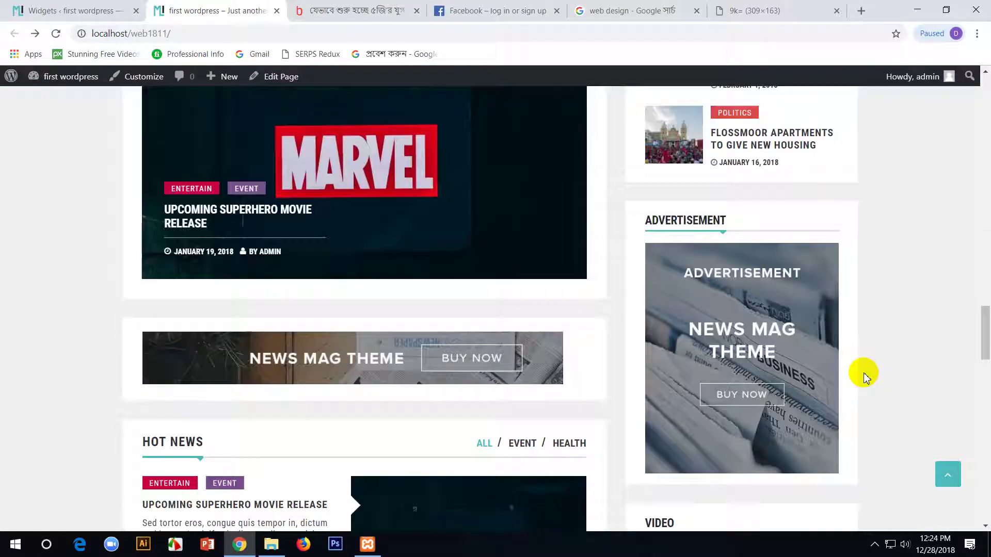
scroll(866, 377, up, 1)
scroll(779, 287, down, 11)
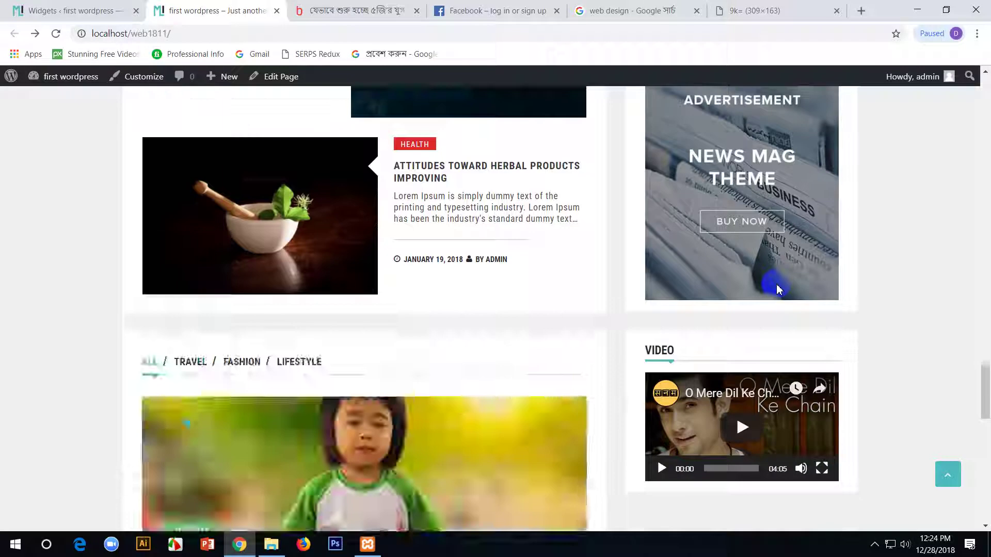
scroll(780, 281, up, 13)
scroll(779, 279, up, 15)
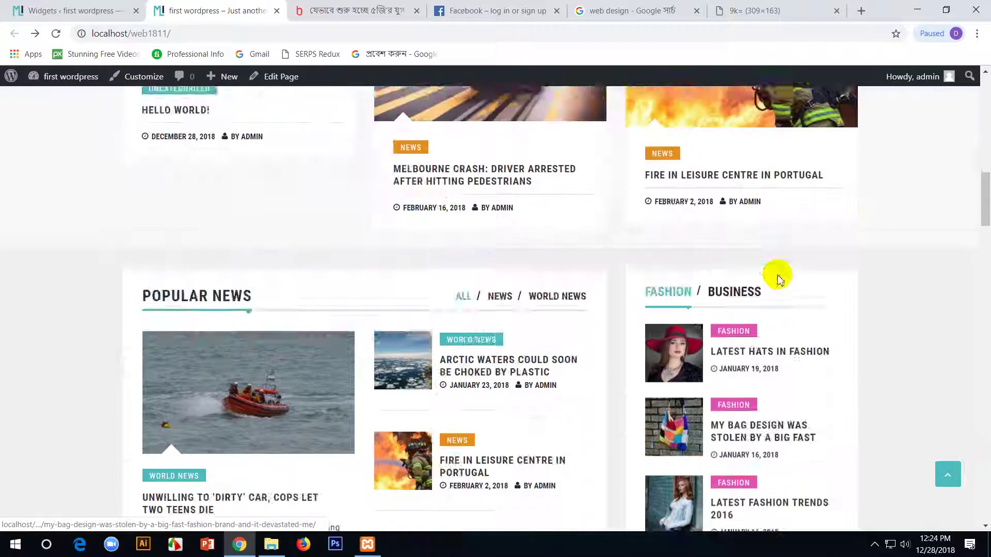
scroll(779, 279, up, 10)
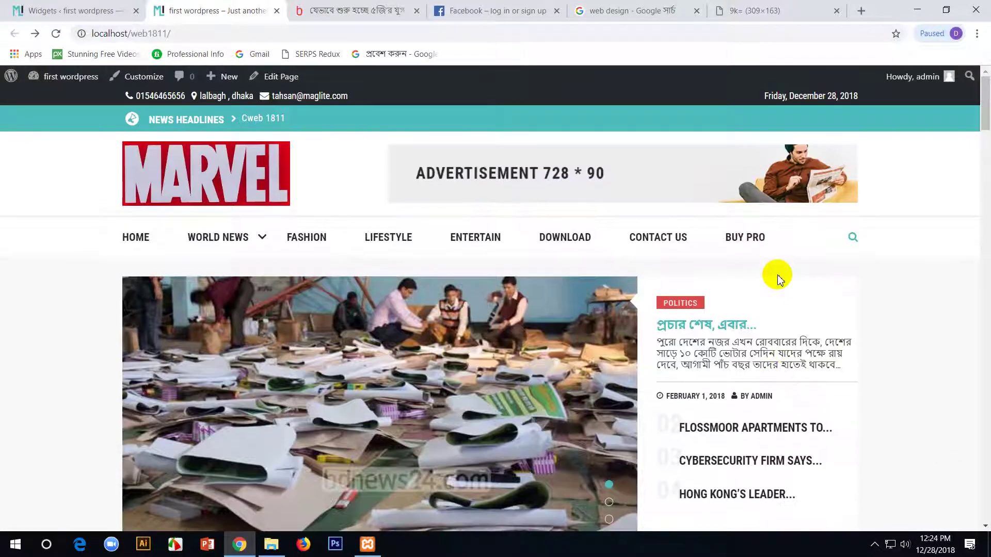
- Open the Fashion category page and view the sidebar tab widget's News posts
click(305, 237)
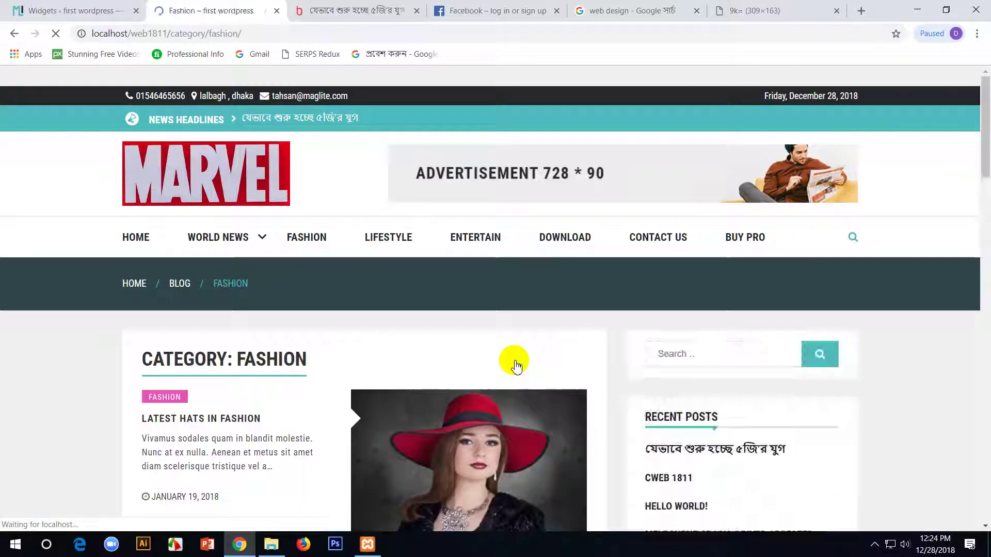
scroll(516, 367, down, 15)
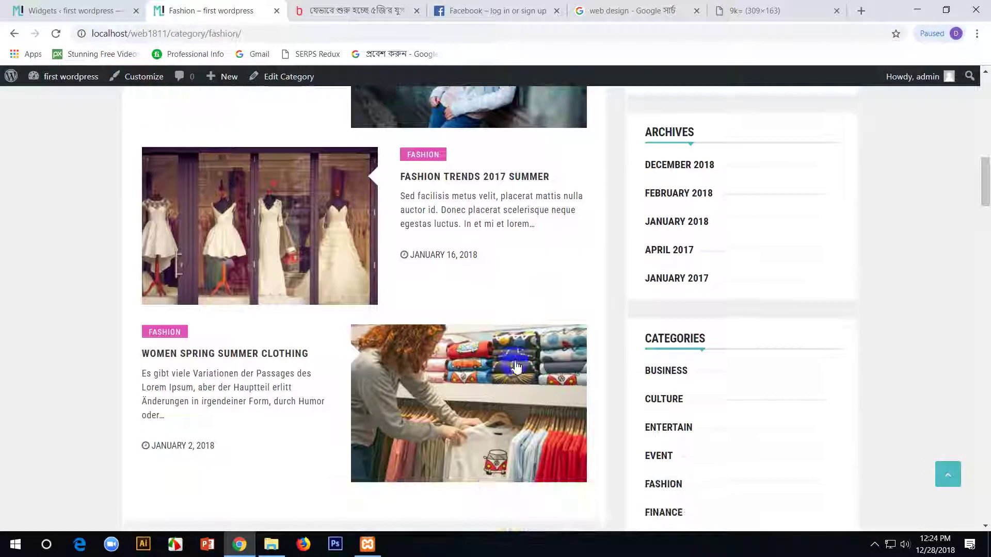
scroll(516, 366, down, 5)
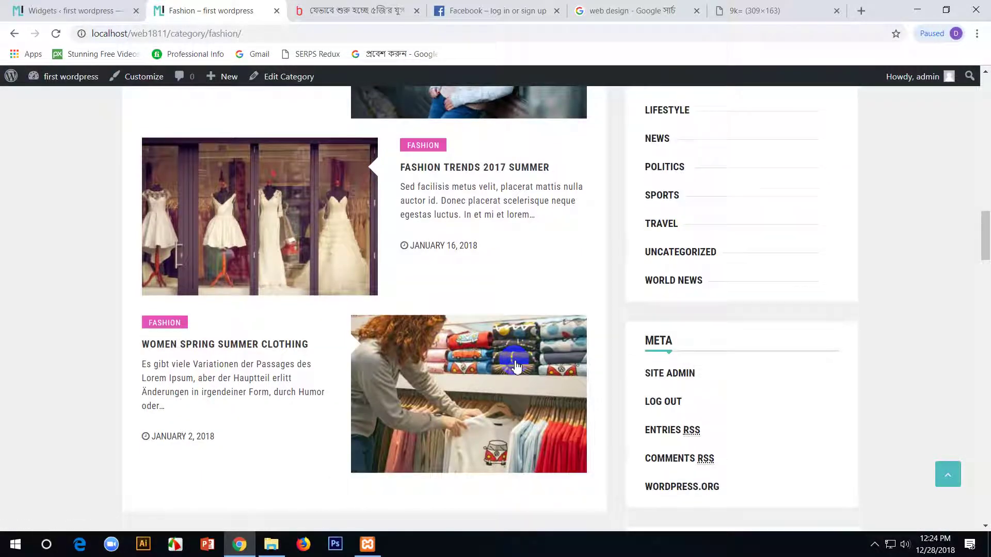
click(690, 163)
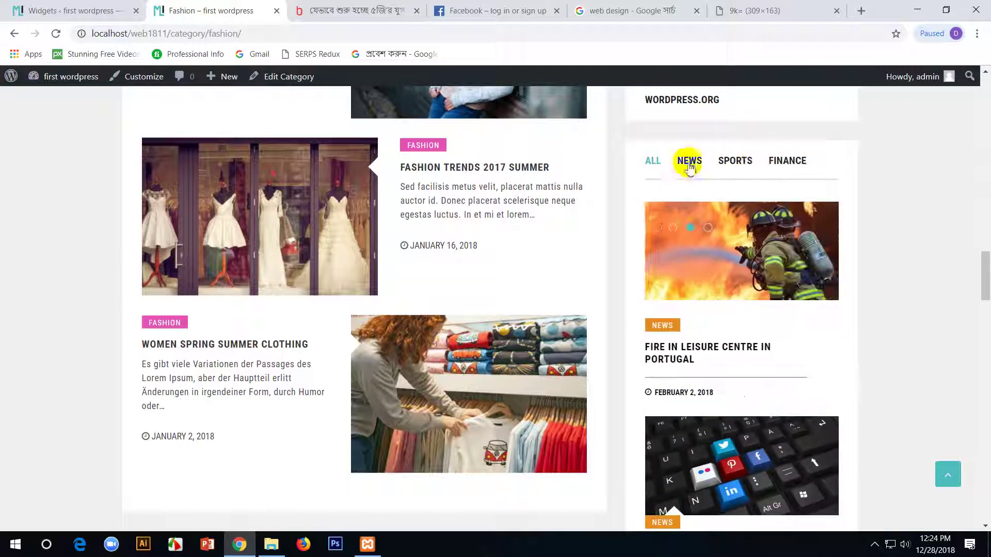
click(103, 11)
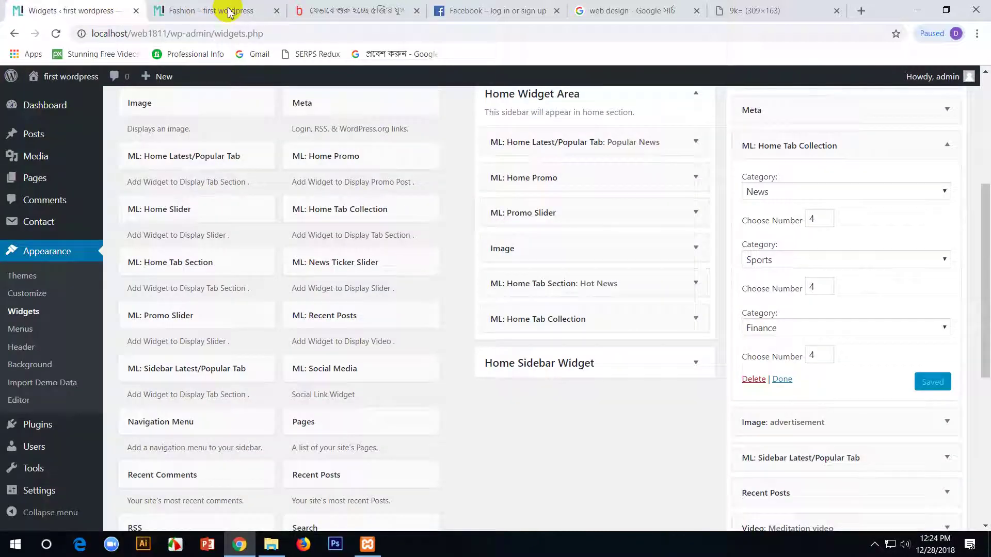
- Change the first tab's category from News to IT and save the widget
click(937, 194)
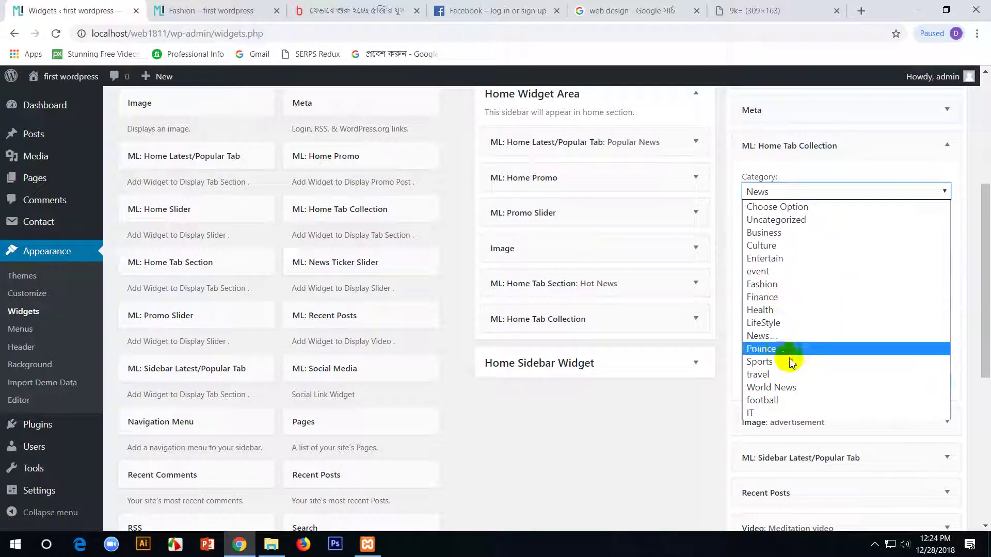
click(757, 413)
click(936, 384)
- Reload the Fashion page and view the IT tab's posts in the sidebar
click(184, 6)
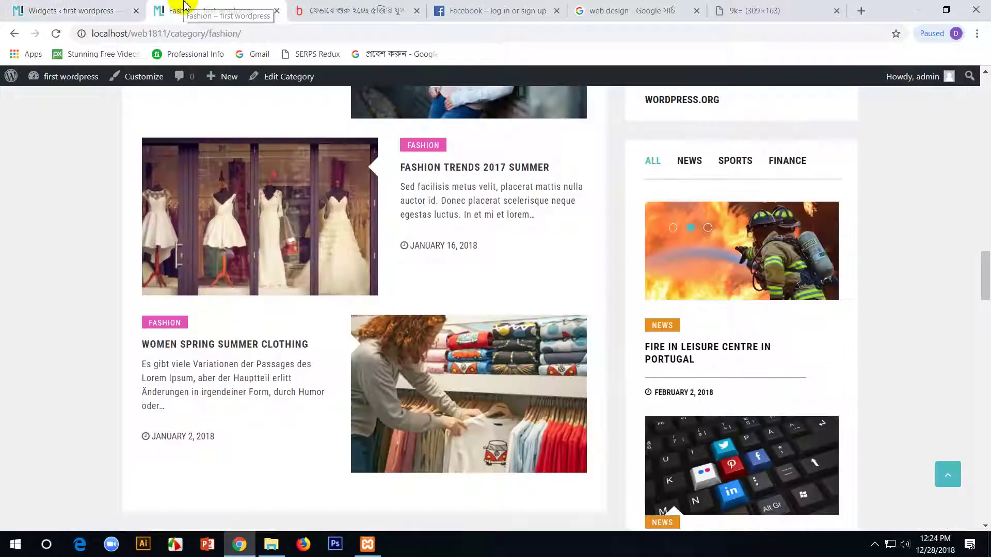
key(F5)
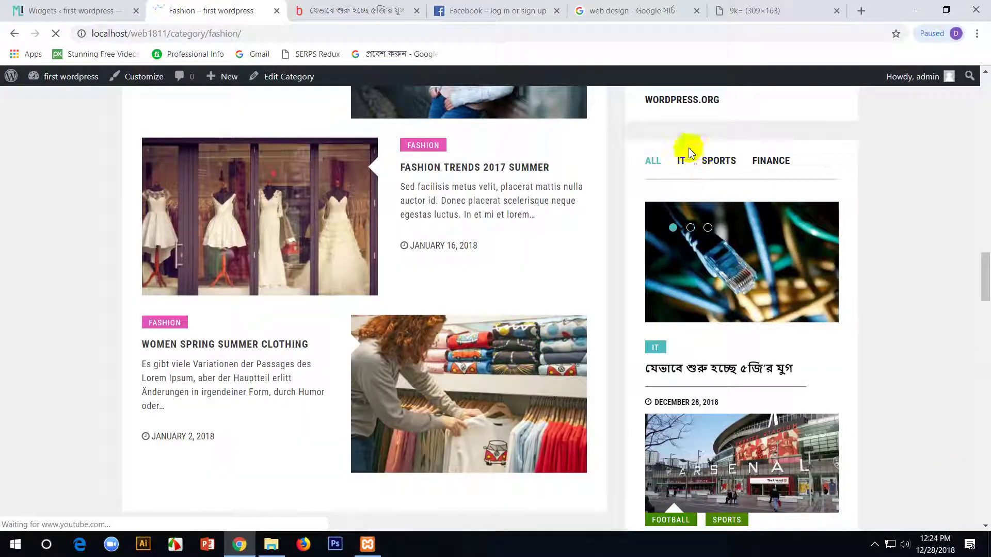
click(681, 164)
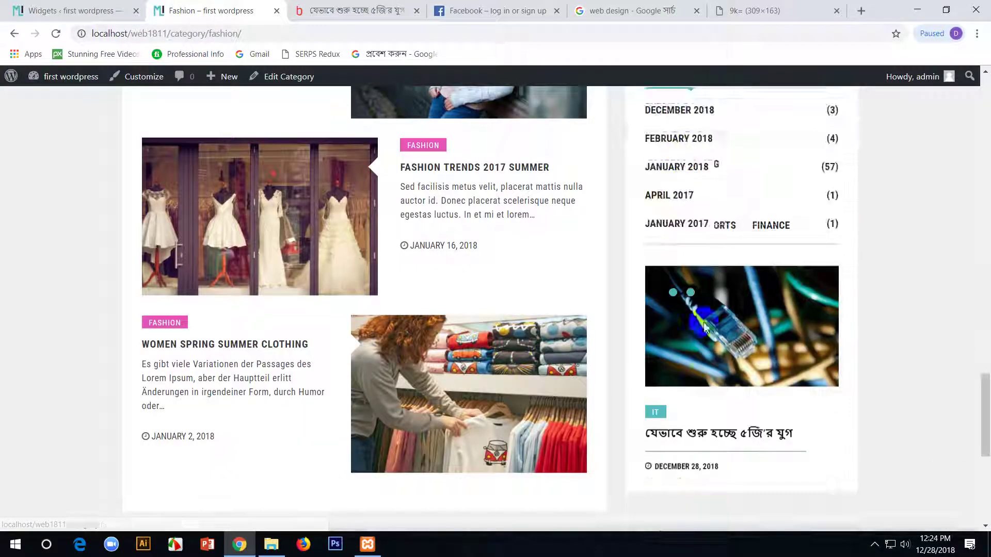
scroll(706, 361, down, 1)
click(704, 244)
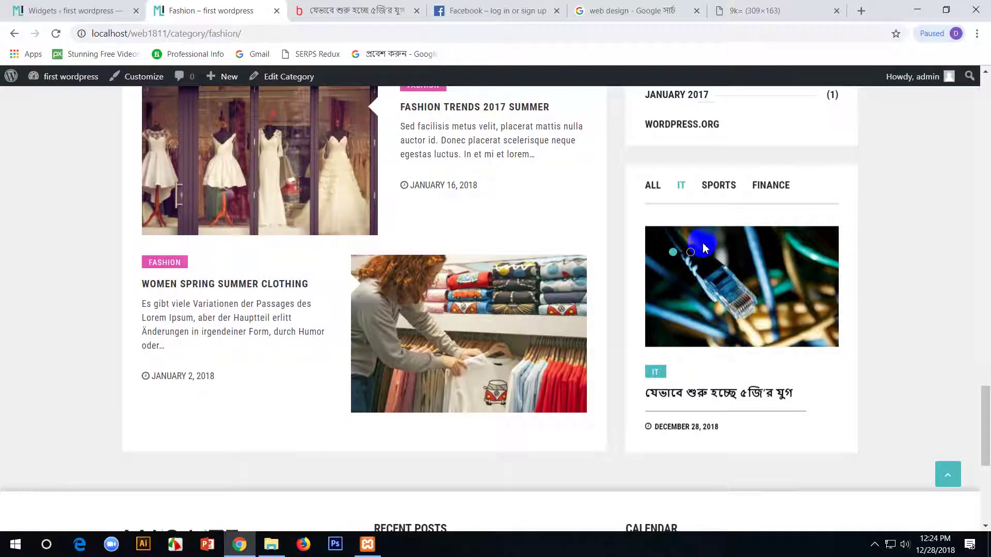
click(94, 6)
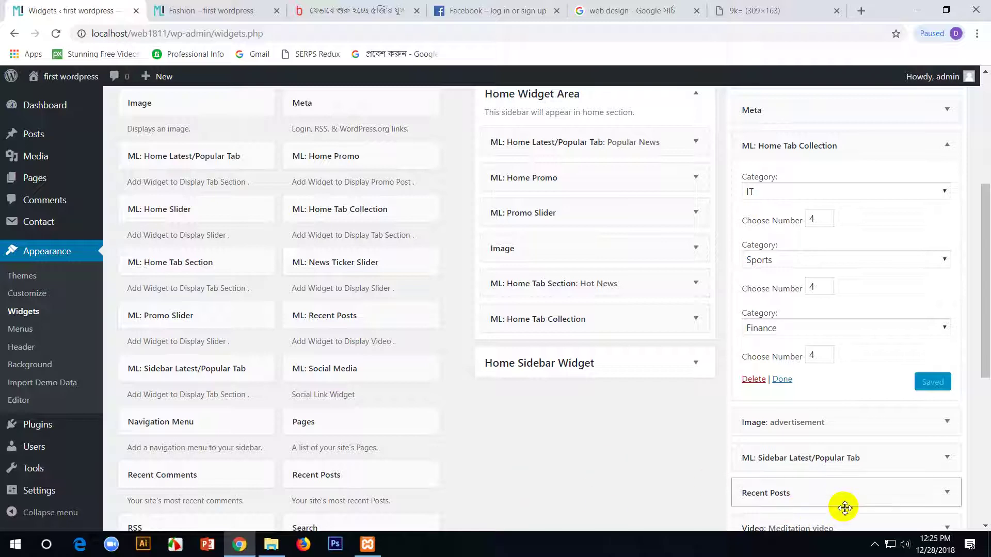
- Open the taskbar's hidden system tray icons panel
click(872, 547)
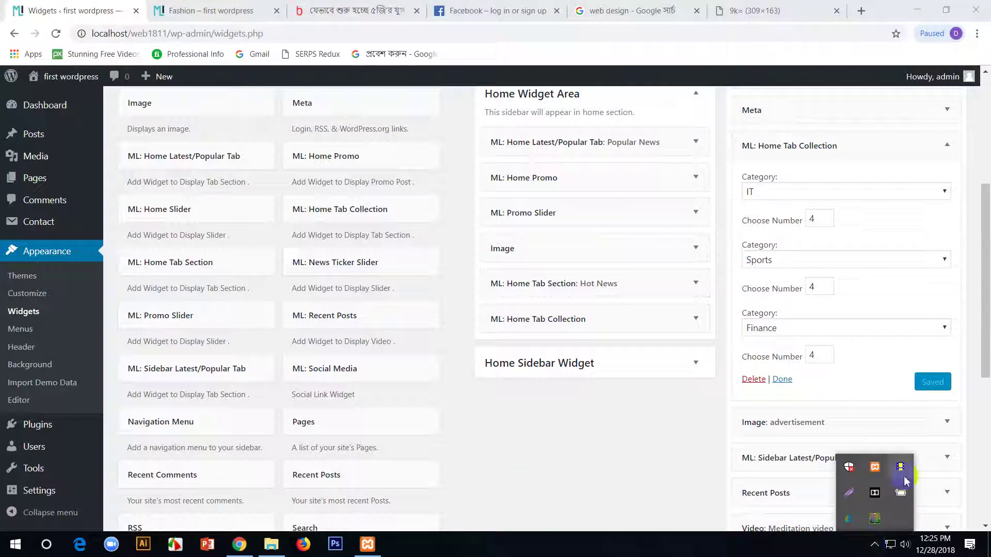